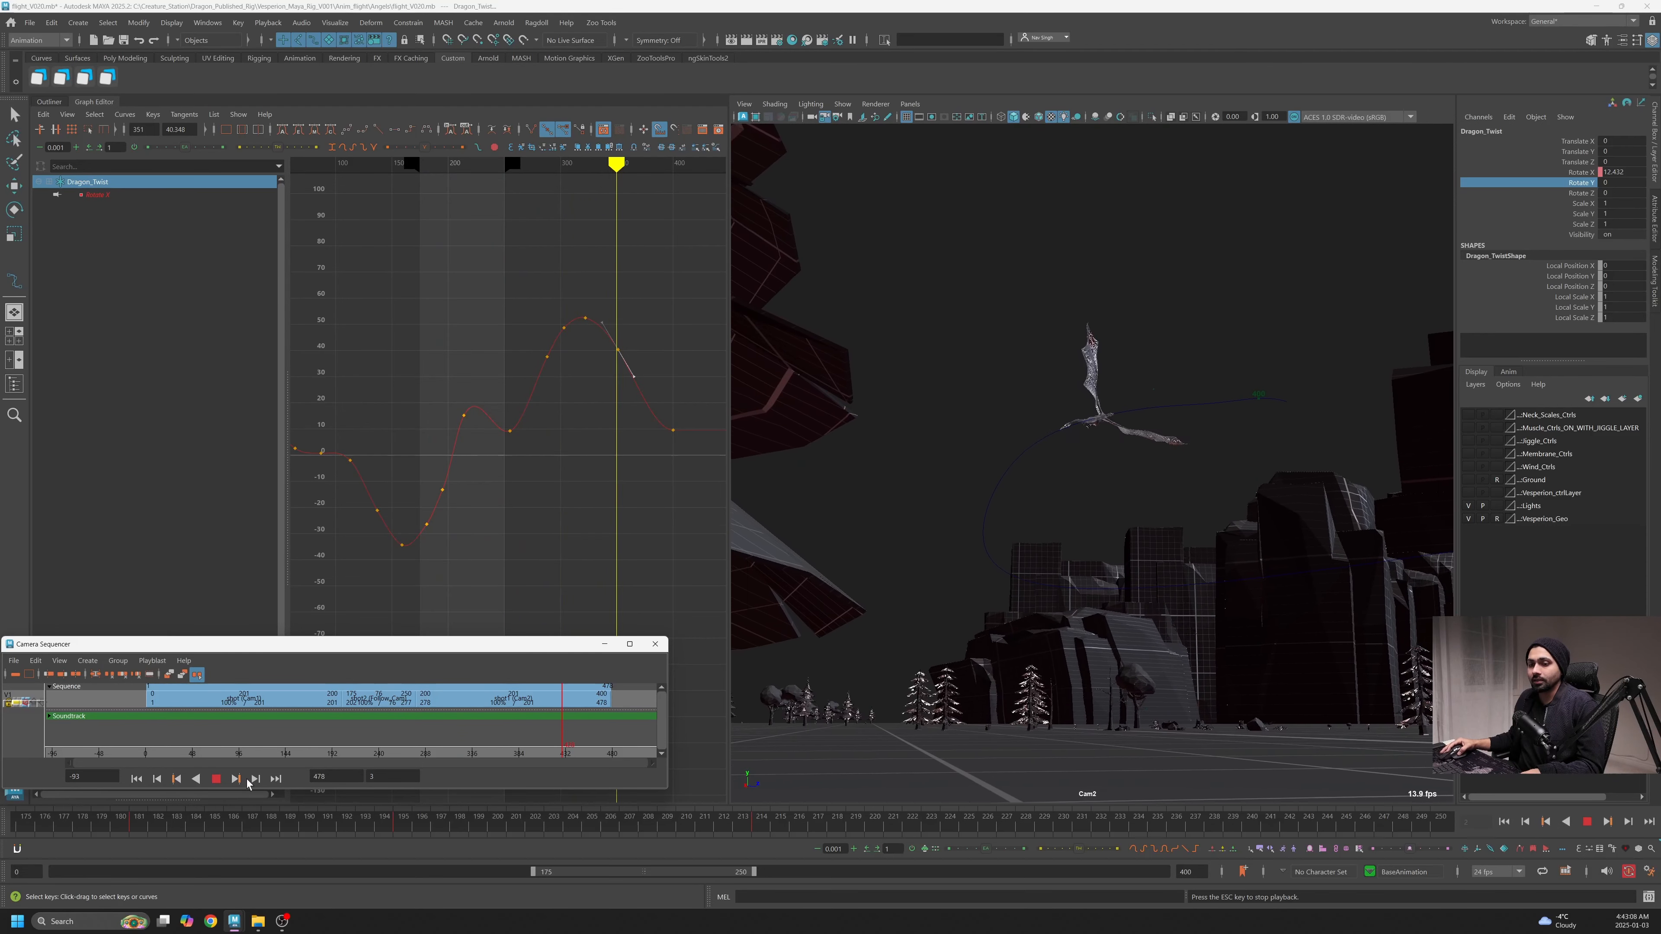
Play and scrub through the camera sequence and timeline to examine the dragon's flight and turns
key("Escape")
key("alt+v")
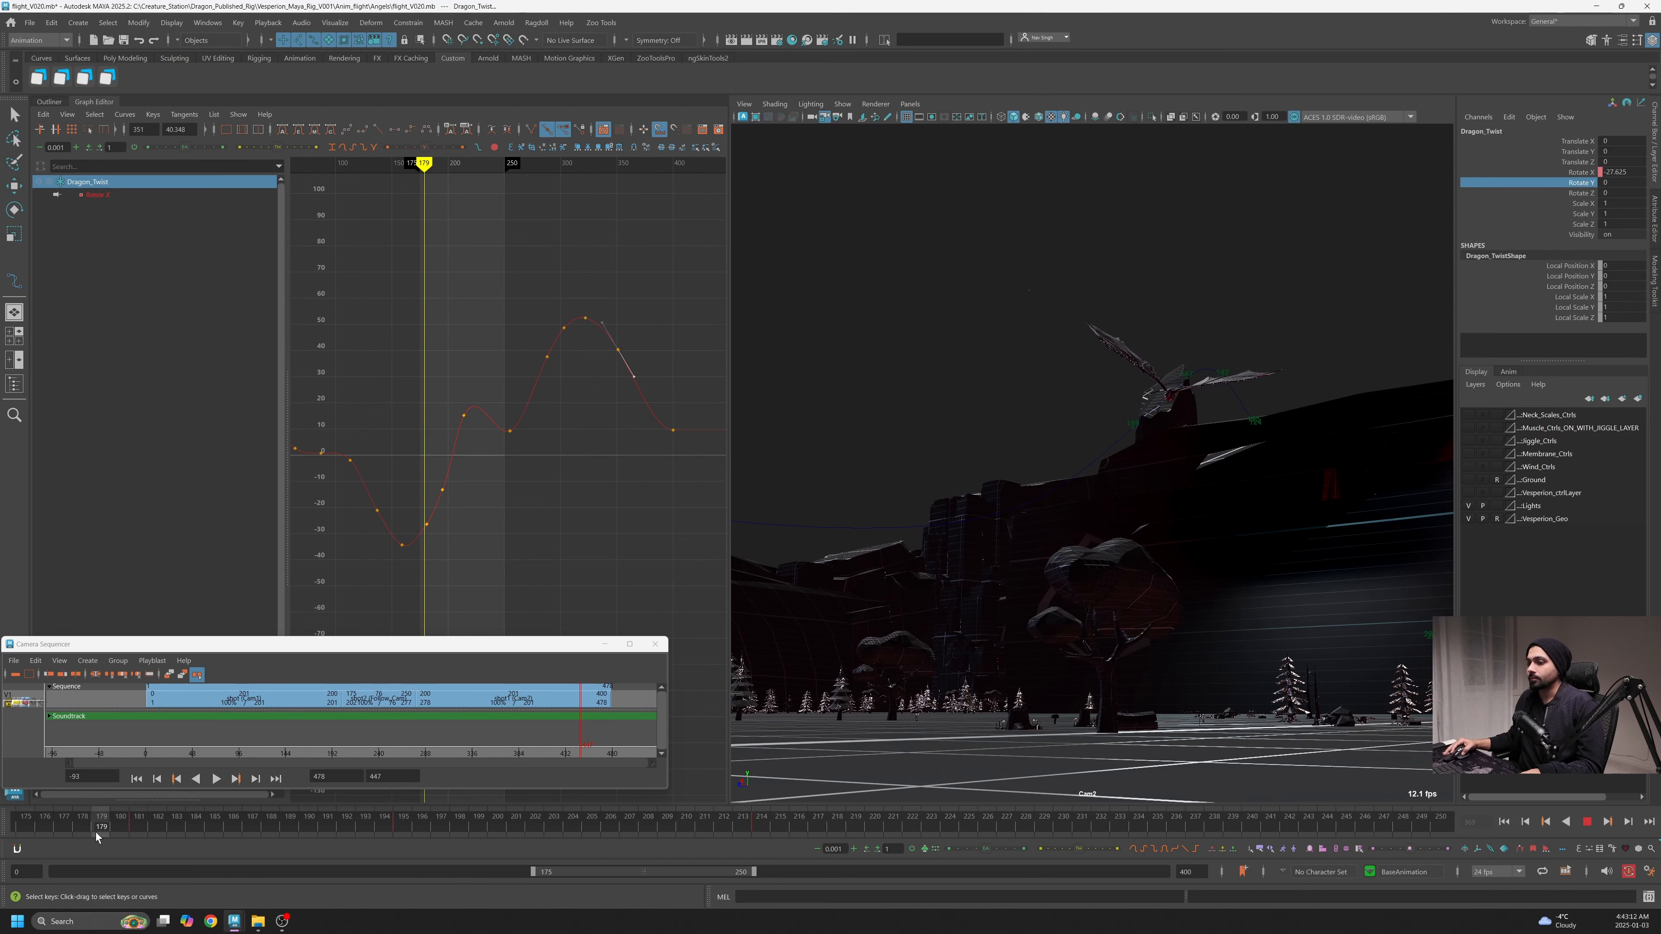
key("Escape")
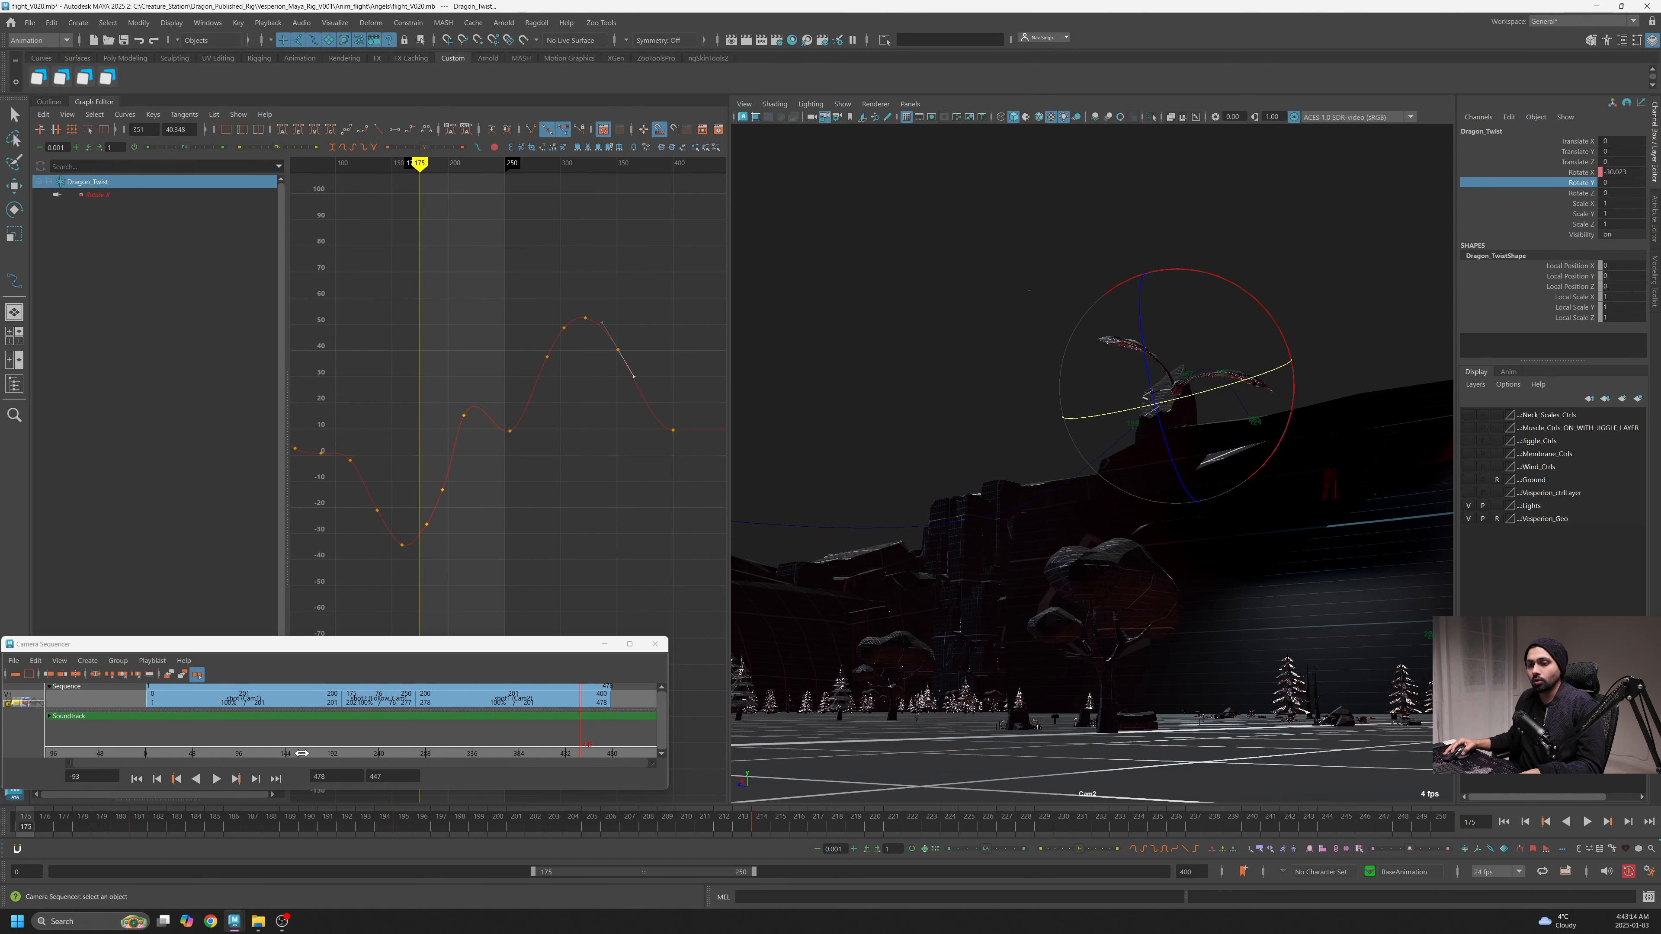
mouse_move(301, 753)
left_mouse_down()
mouse_move(197, 768)
mouse_move(281, 768)
left_mouse_up()
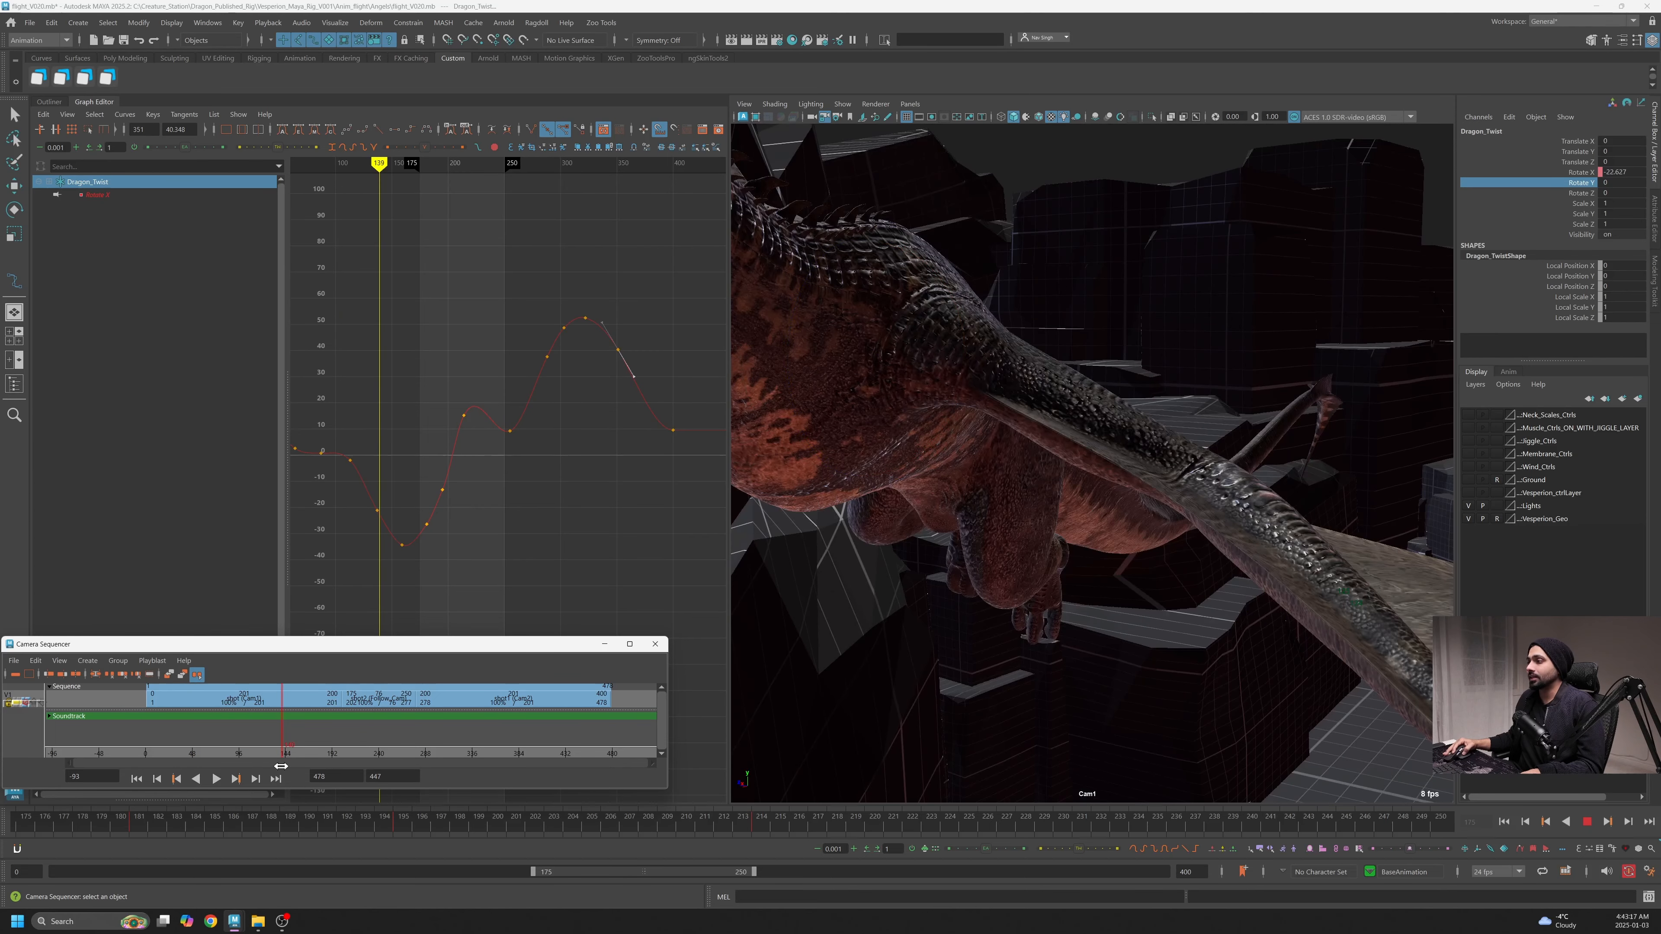
left_click(1507, 371)
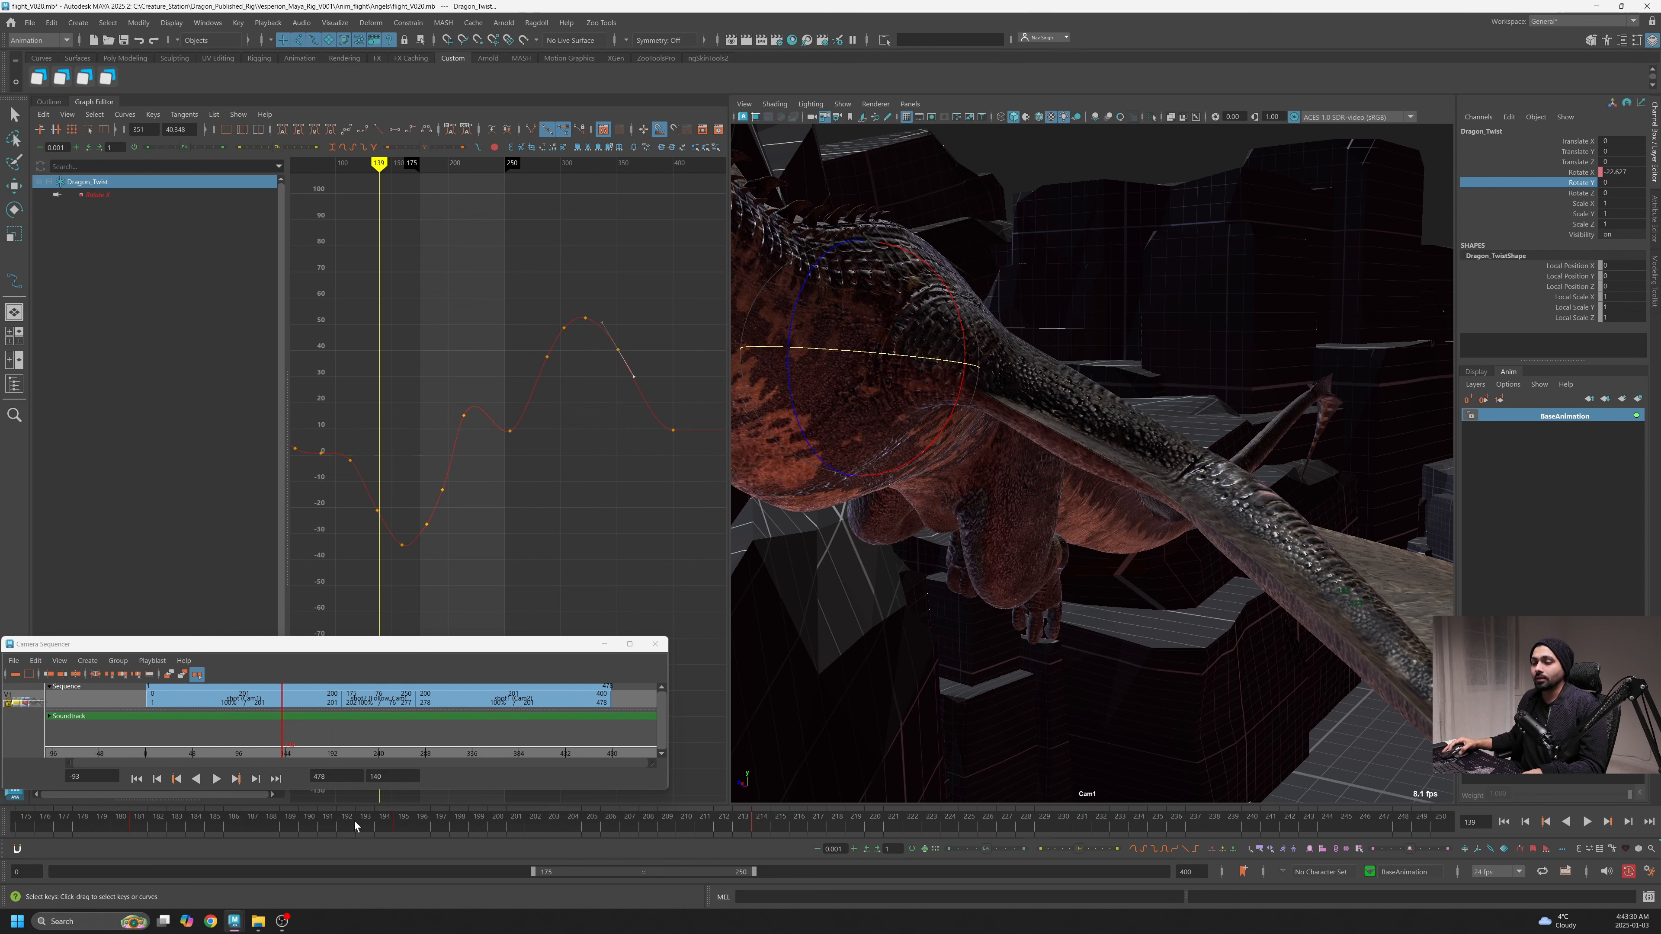
key("alt+v")
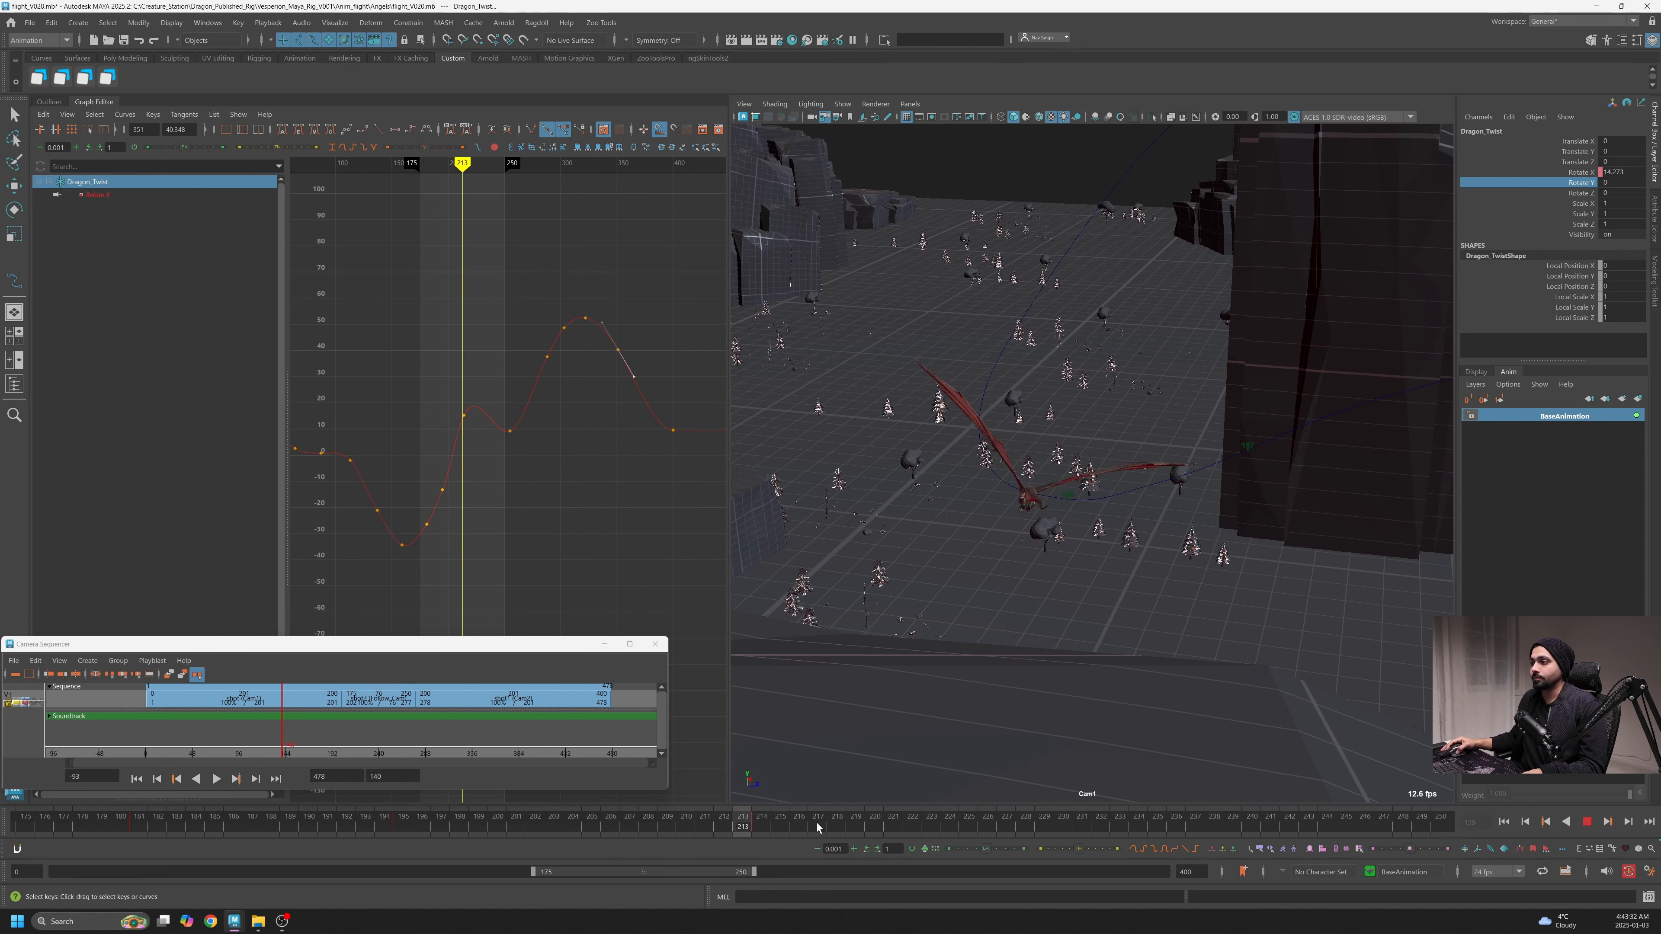
left_click_drag(814, 826, 167, 845)
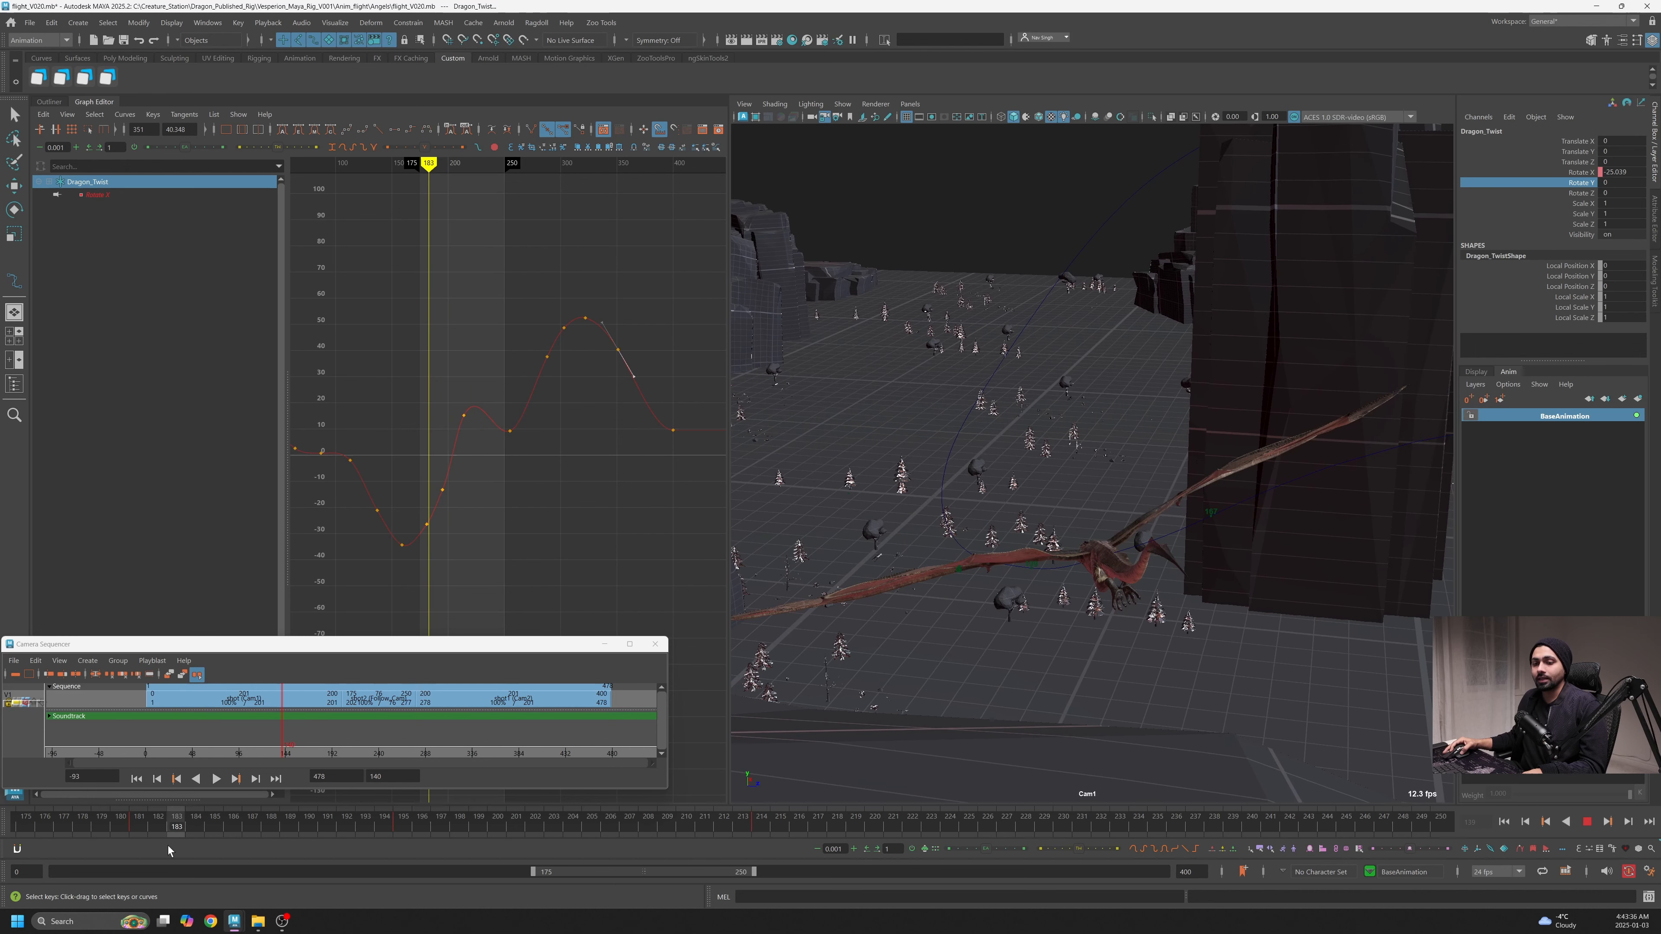
Stop playback and widen the playback range to cover frames 0 to 400
key("alt+v")
left_click_drag(534, 872, 52, 872)
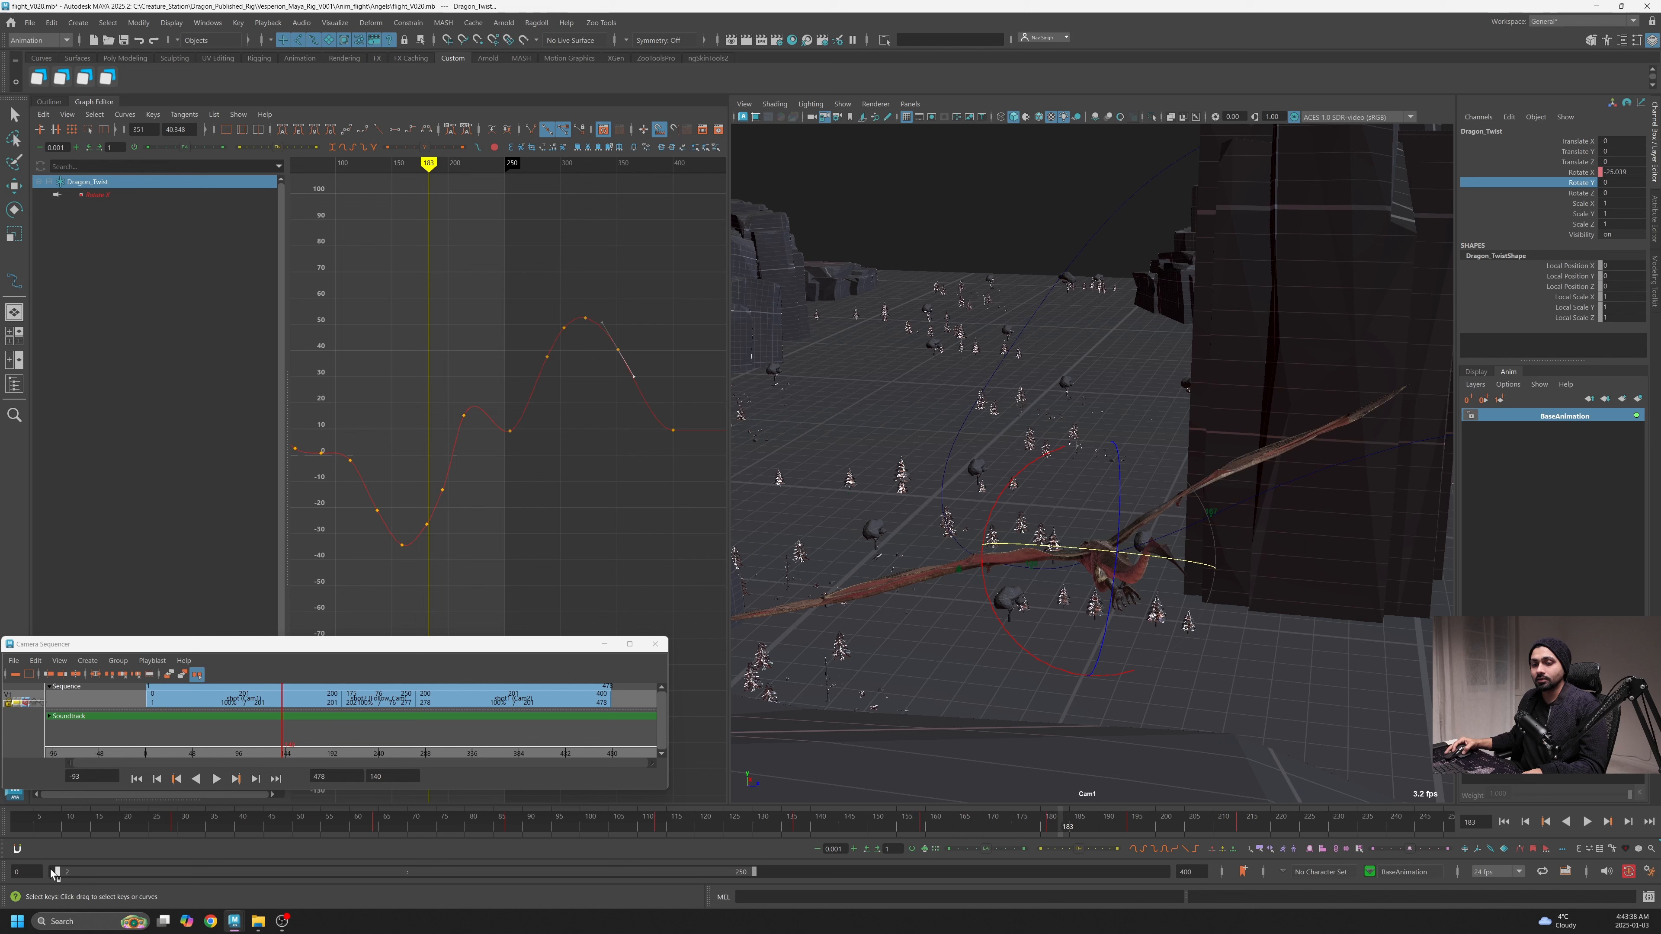
left_click_drag(755, 872, 1166, 872)
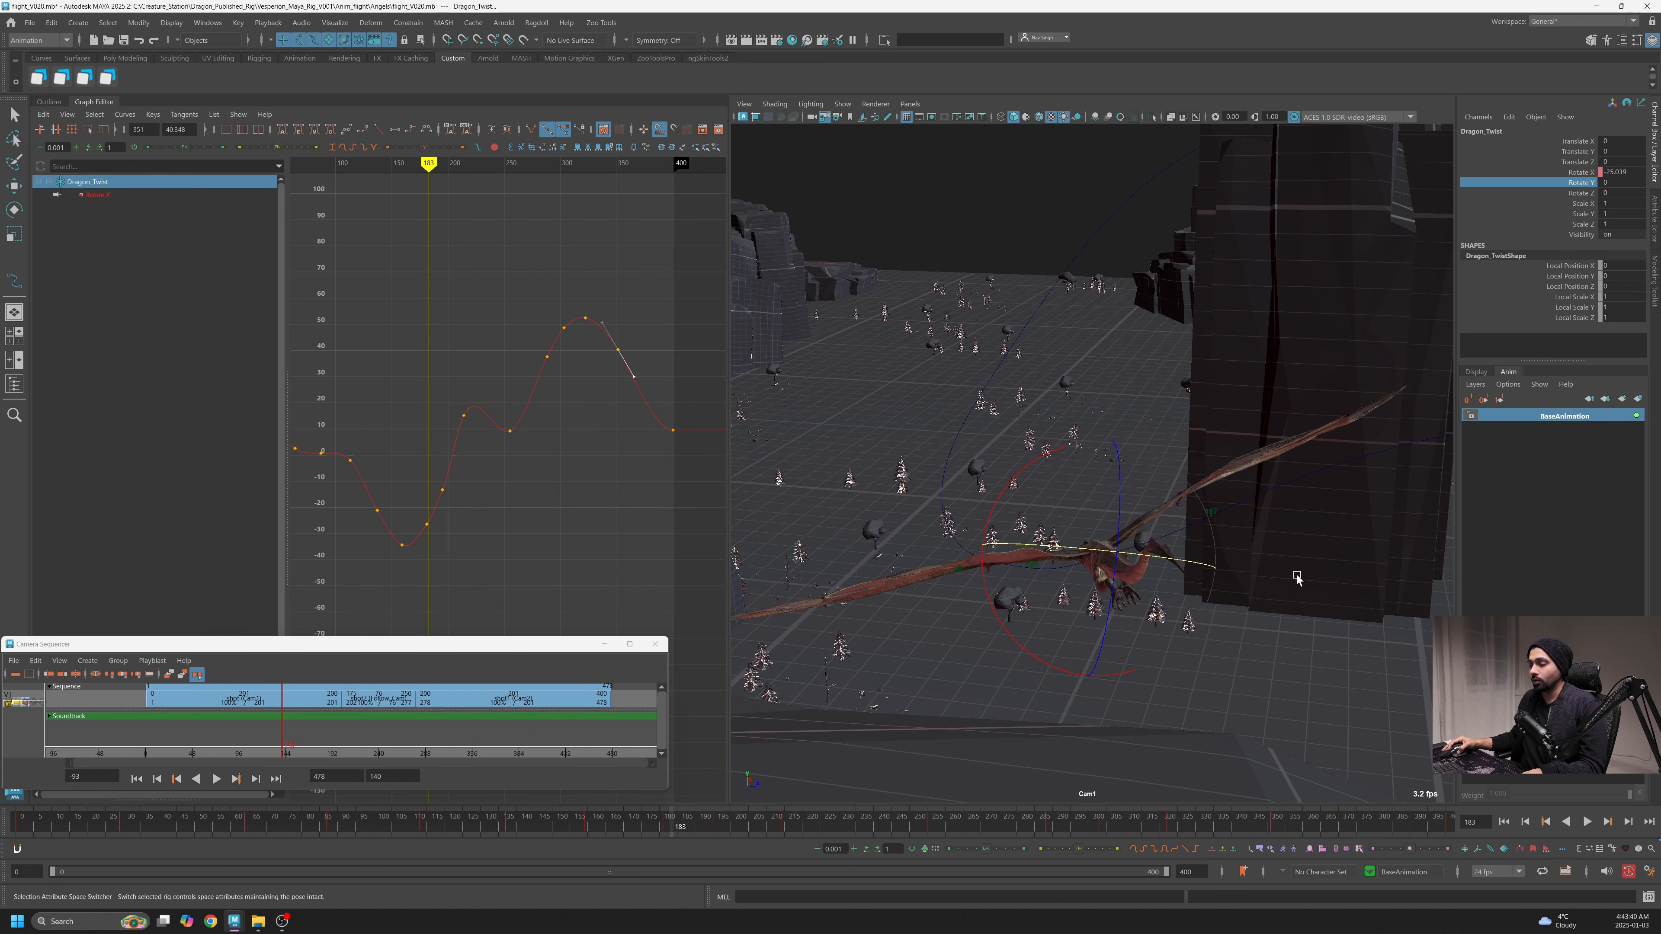
Switch the viewport to the persp camera, frame the dragon close up, and activate the Move tool
left_click(916, 104)
mouse_move(948, 112)
left_click(1062, 142)
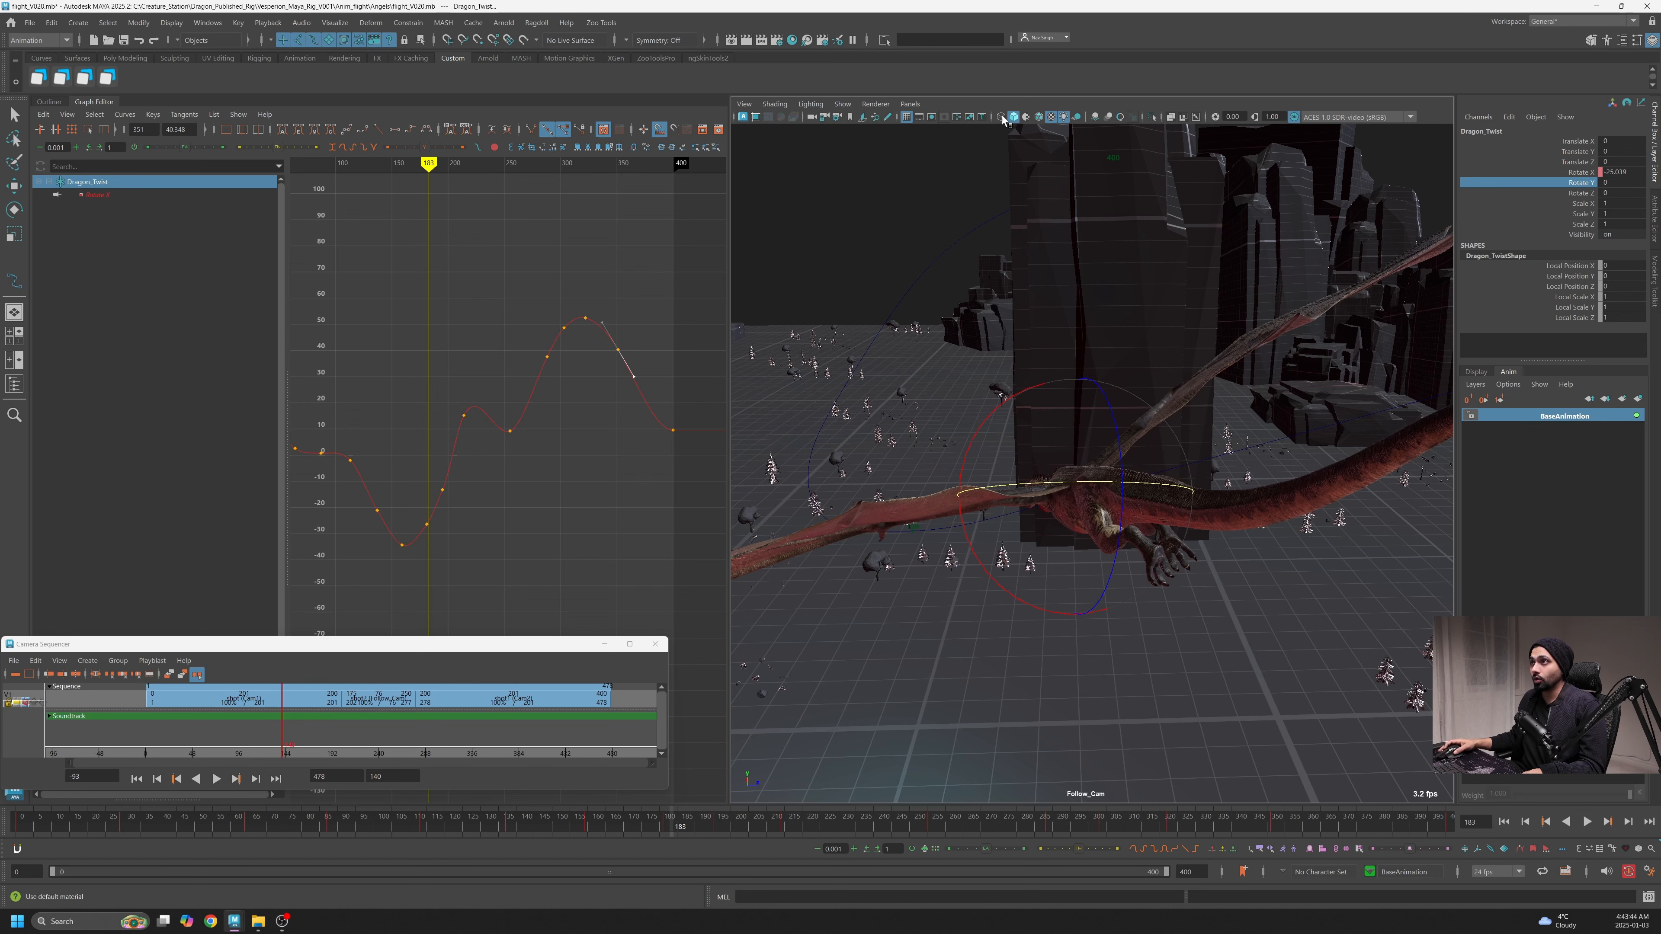
left_click(910, 104)
mouse_move(948, 117)
left_click(1051, 158)
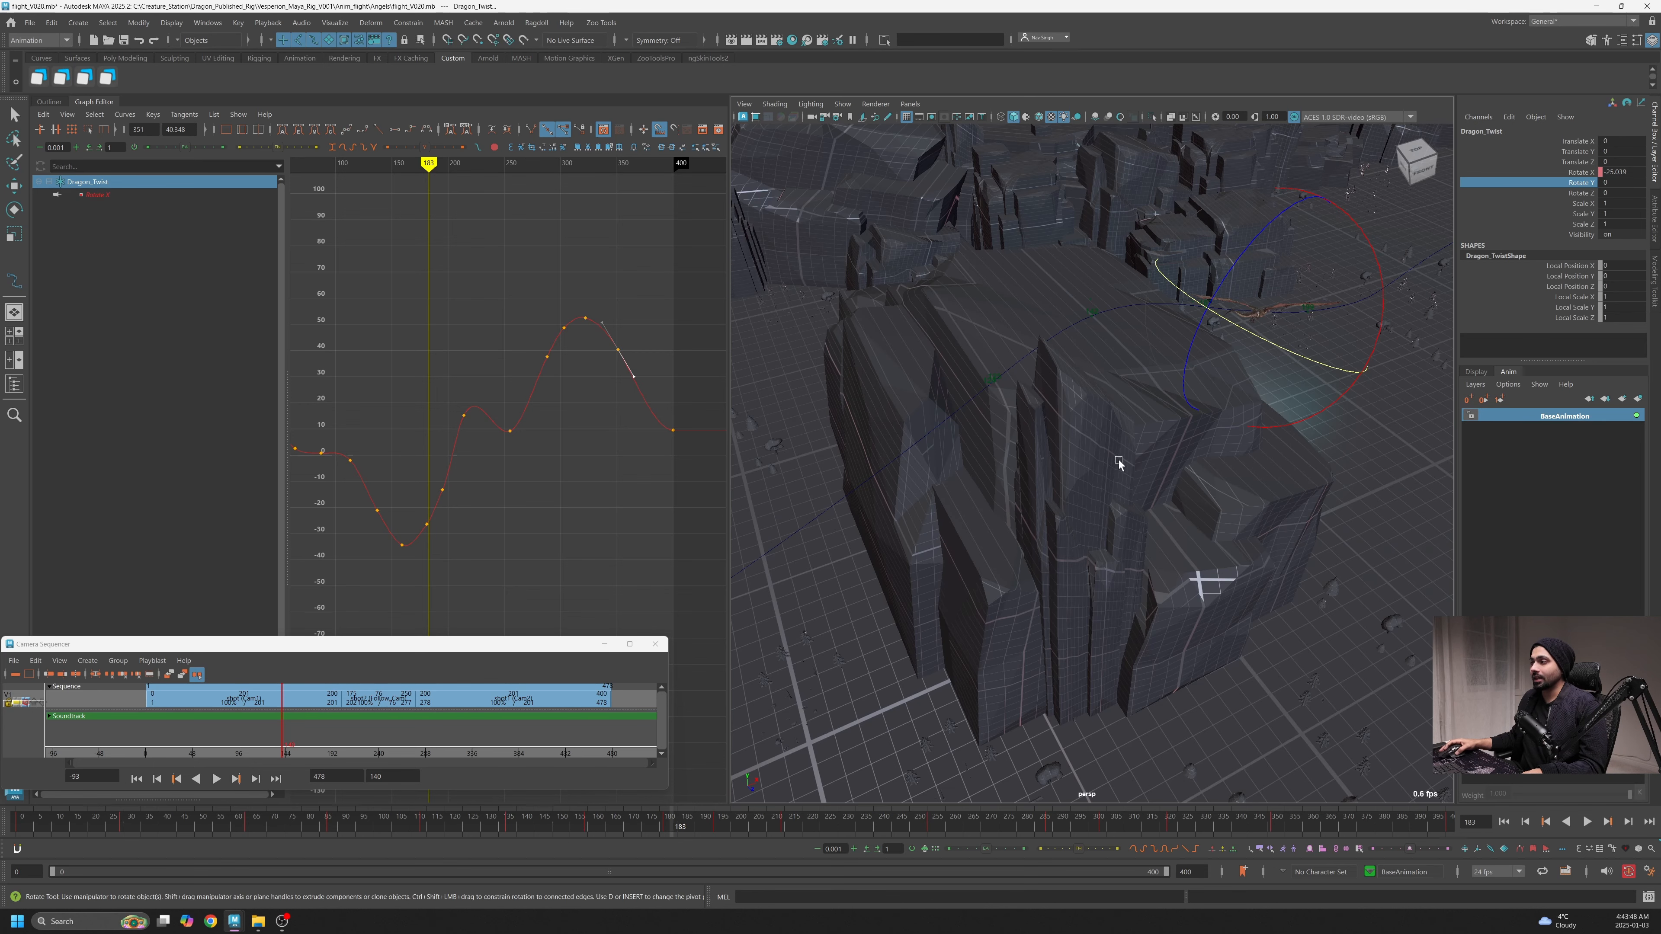
right_click_drag(1195, 407, 1267, 449, "alt")
middle_click_drag(1268, 449, 963, 593, "alt")
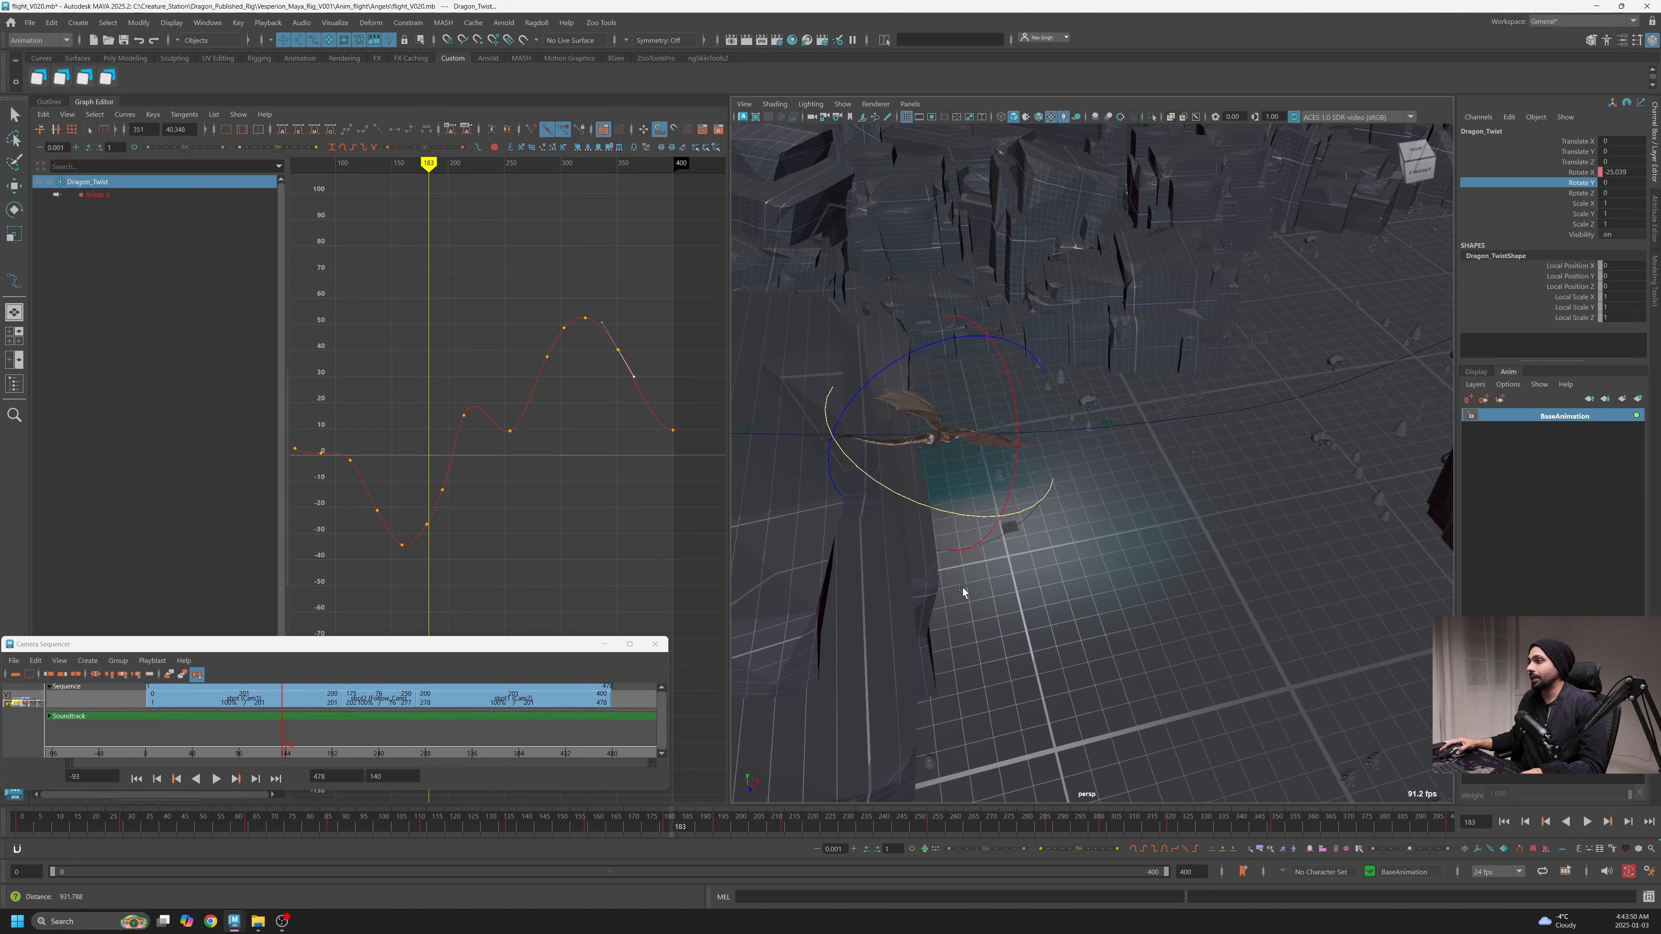
left_click_drag(963, 593, 860, 515, "alt")
middle_click_drag(860, 515, 1078, 662, "alt")
left_click_drag(1079, 663, 976, 308, "alt")
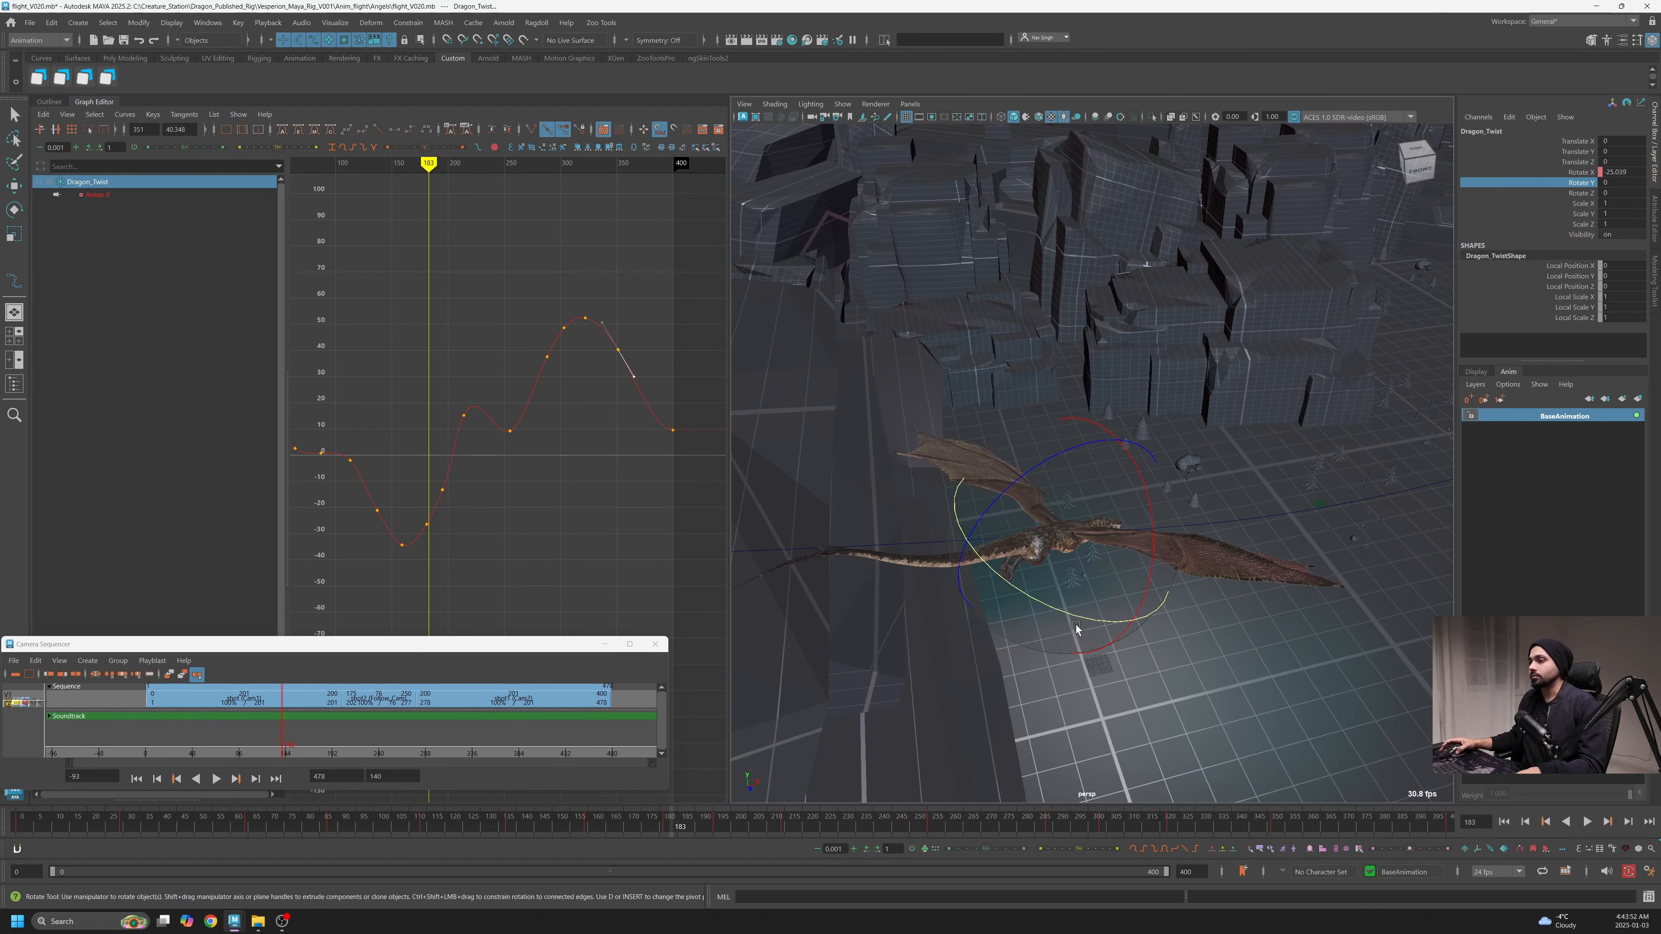
key("w")
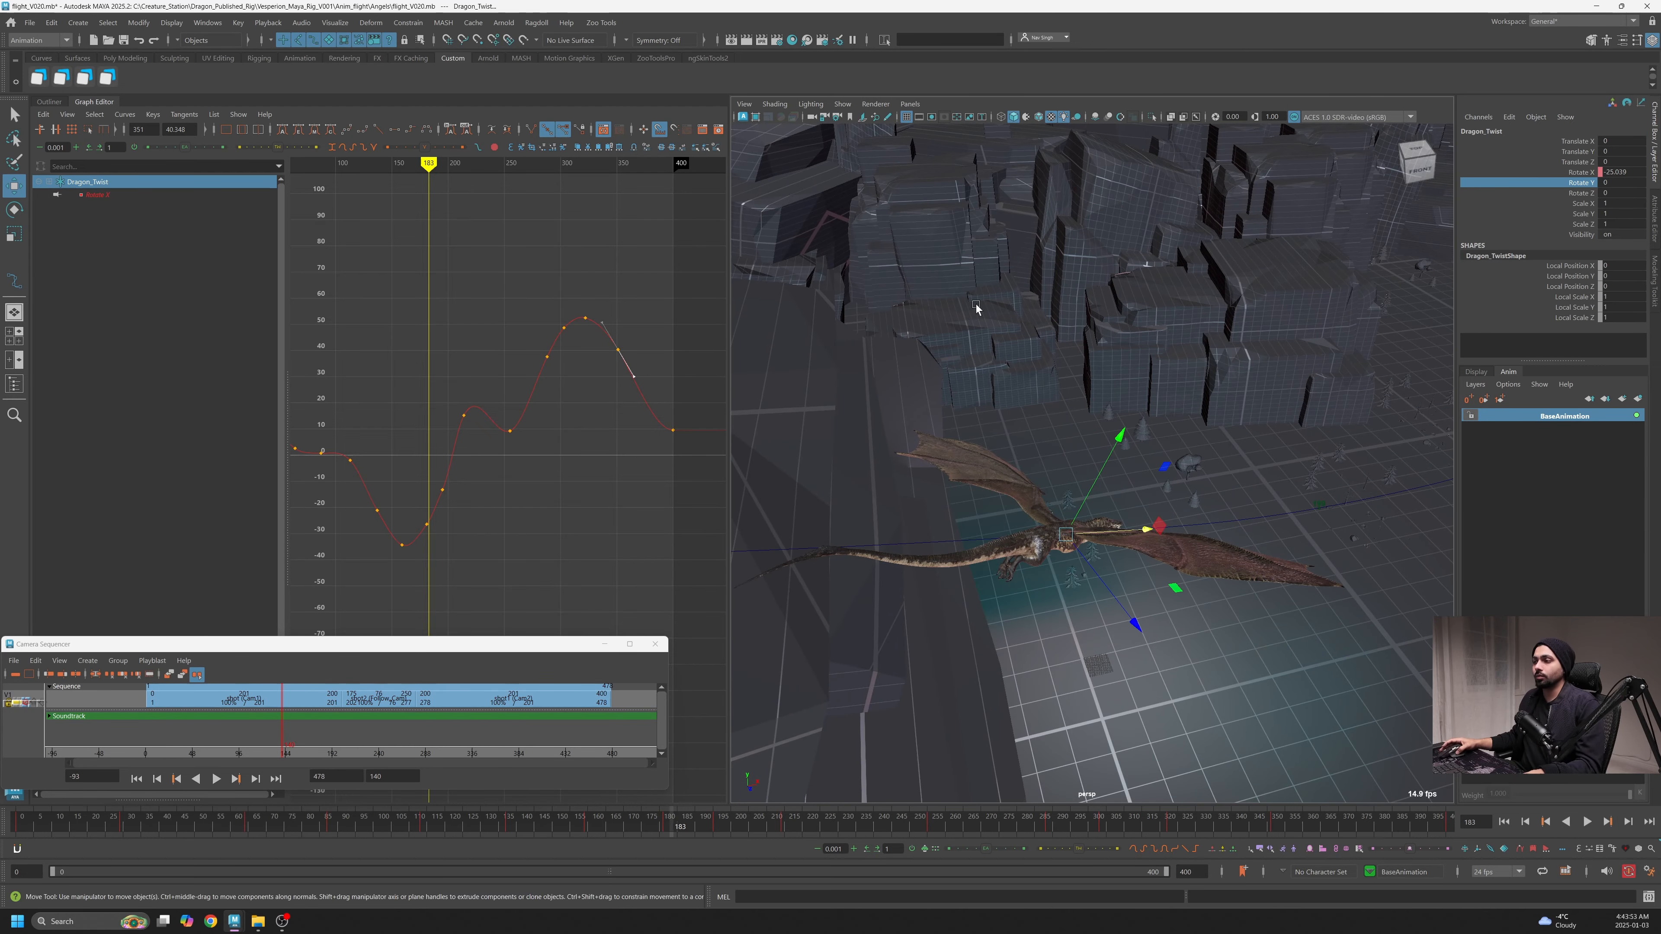
Open Studio Library and shrink its window to a small floating one over the Graph Editor
left_click(107, 76)
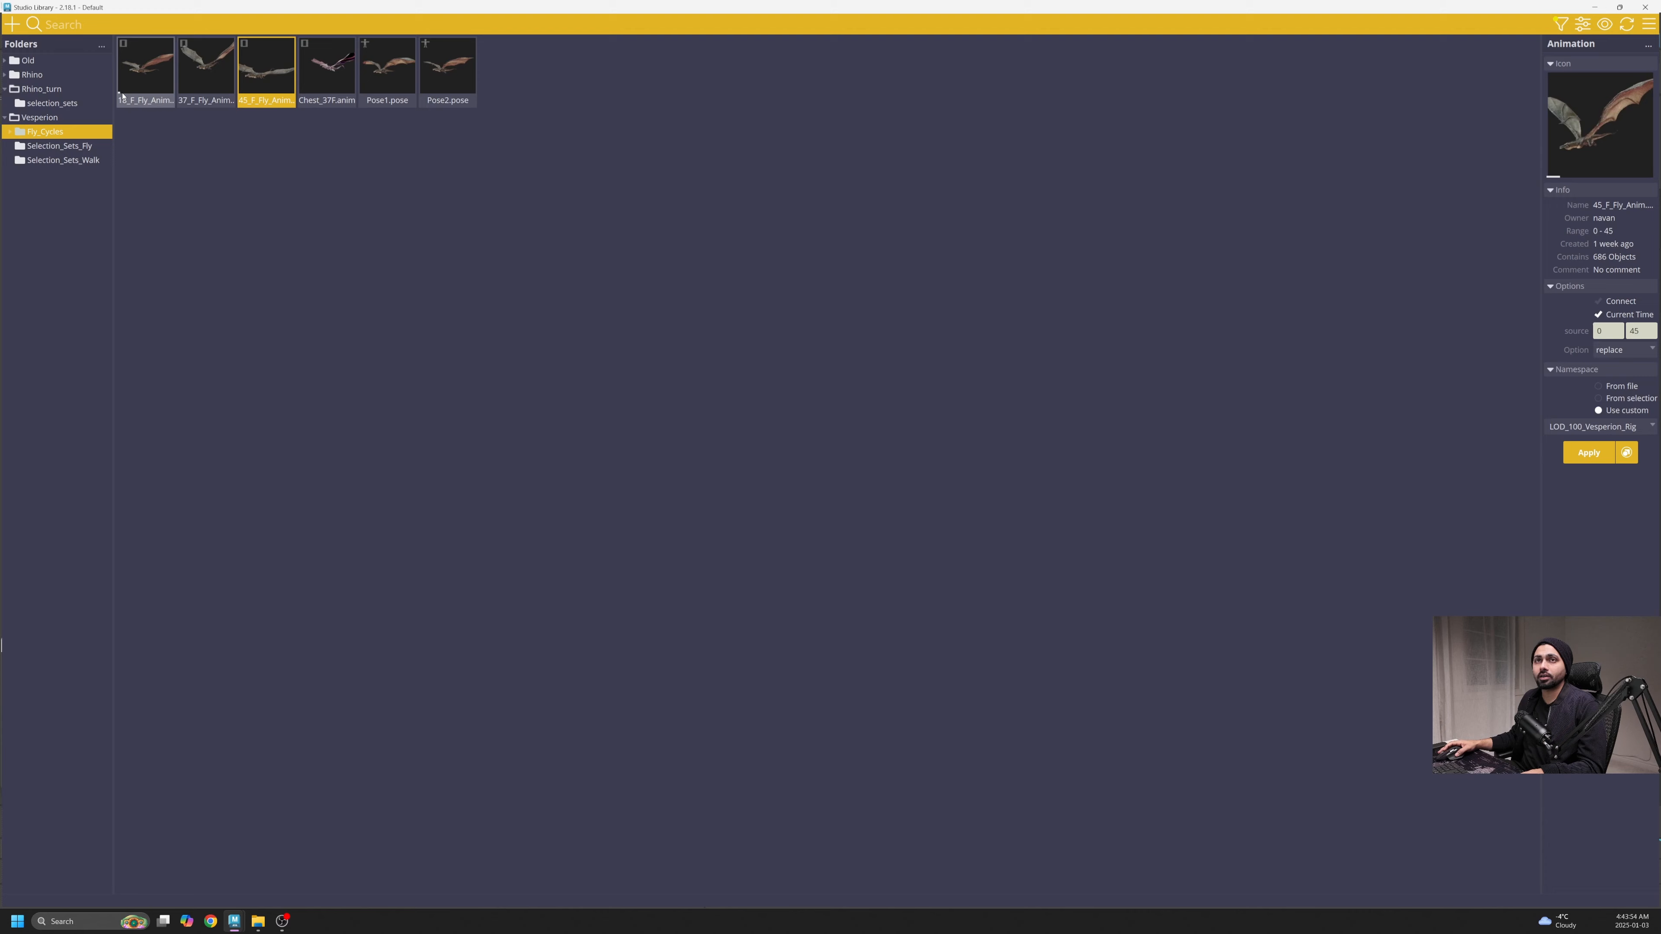
left_click(1622, 6)
left_click_drag(1556, 9, 1331, 105)
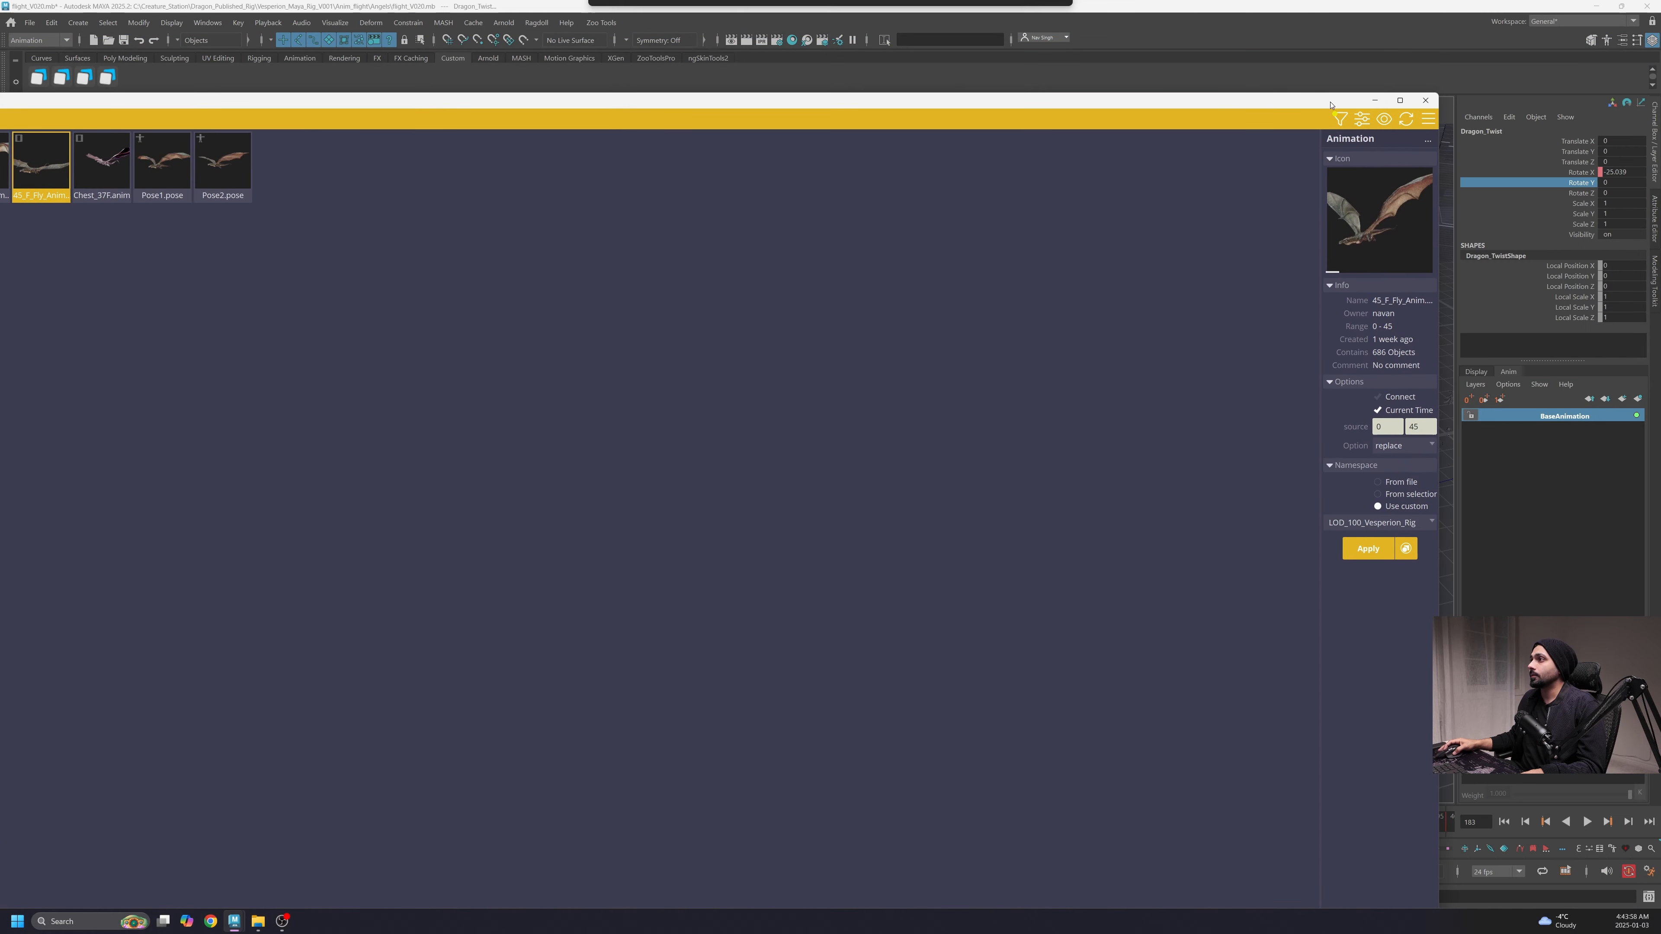
left_click_drag(1437, 92, 665, 629)
left_click_drag(507, 636, 646, 209)
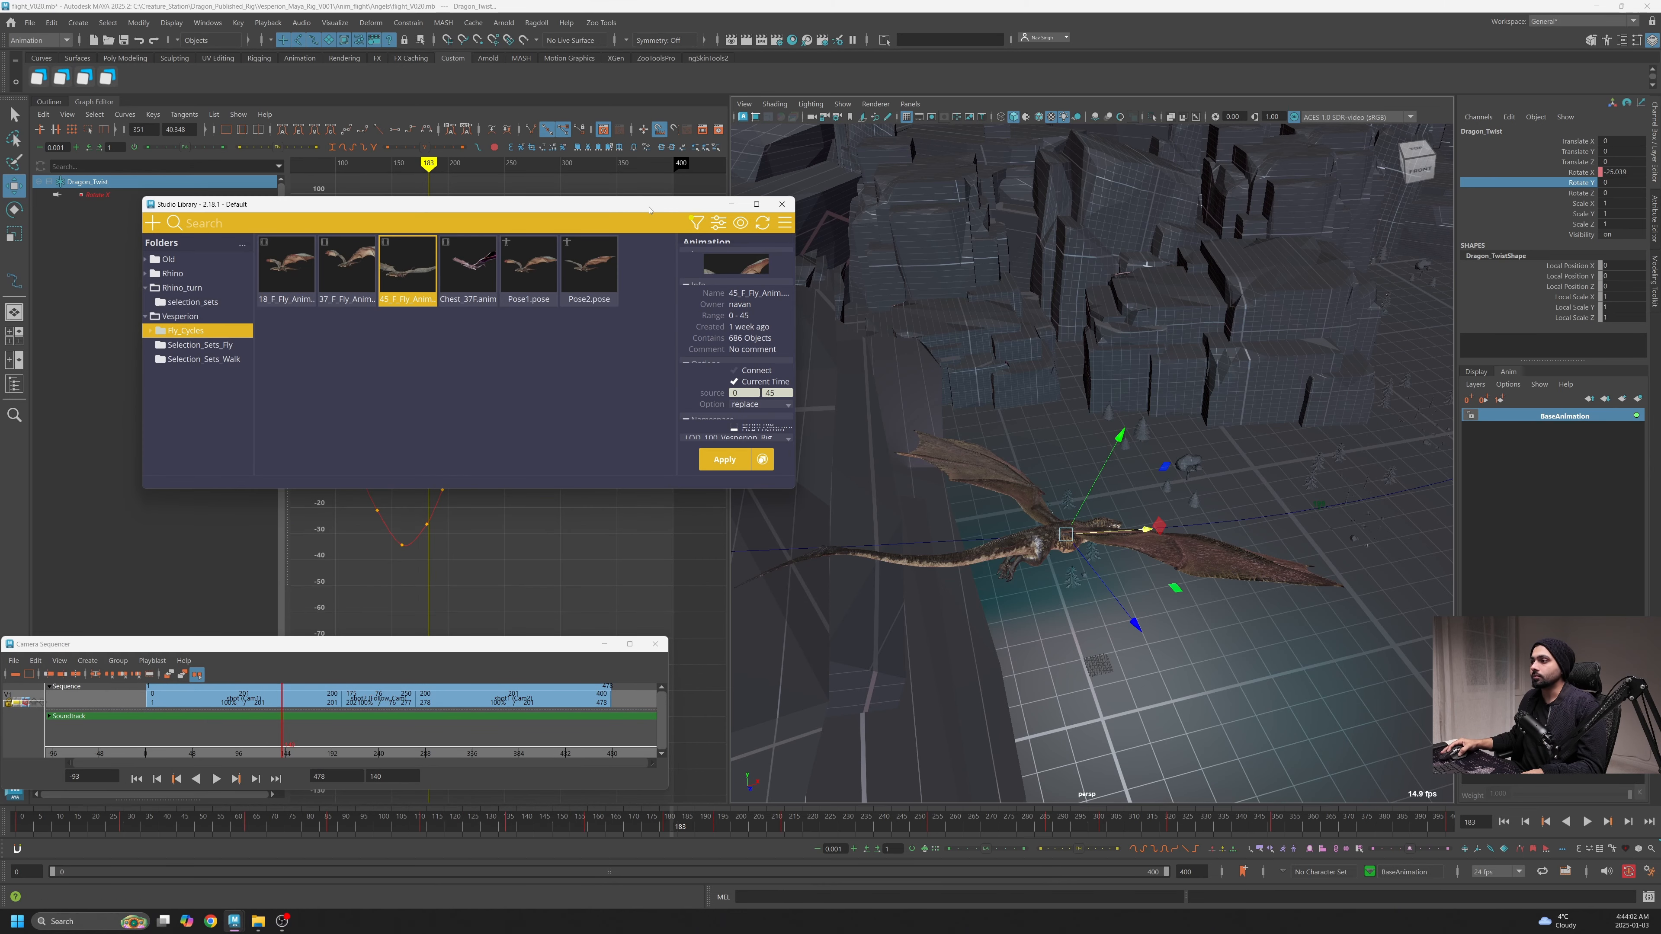
Make the Vesperion_ctrlLayer display layer visible to show the dragon's rig controls
left_click(1475, 371)
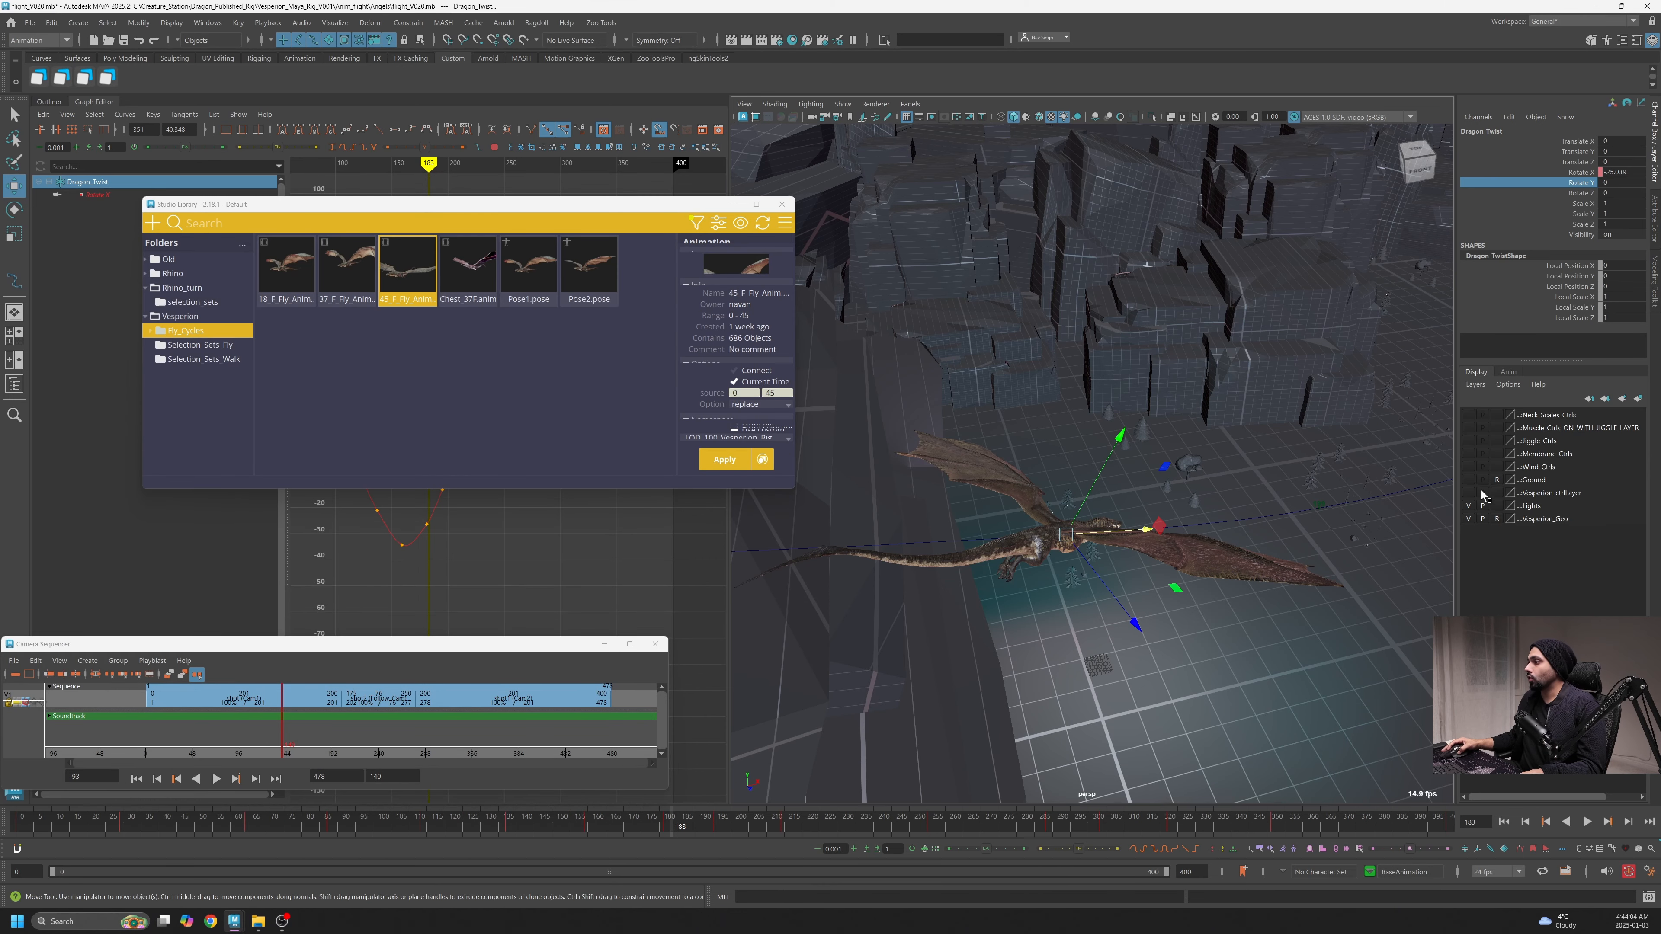
left_click(1468, 493)
middle_click_drag(1164, 558, 1085, 516, "alt")
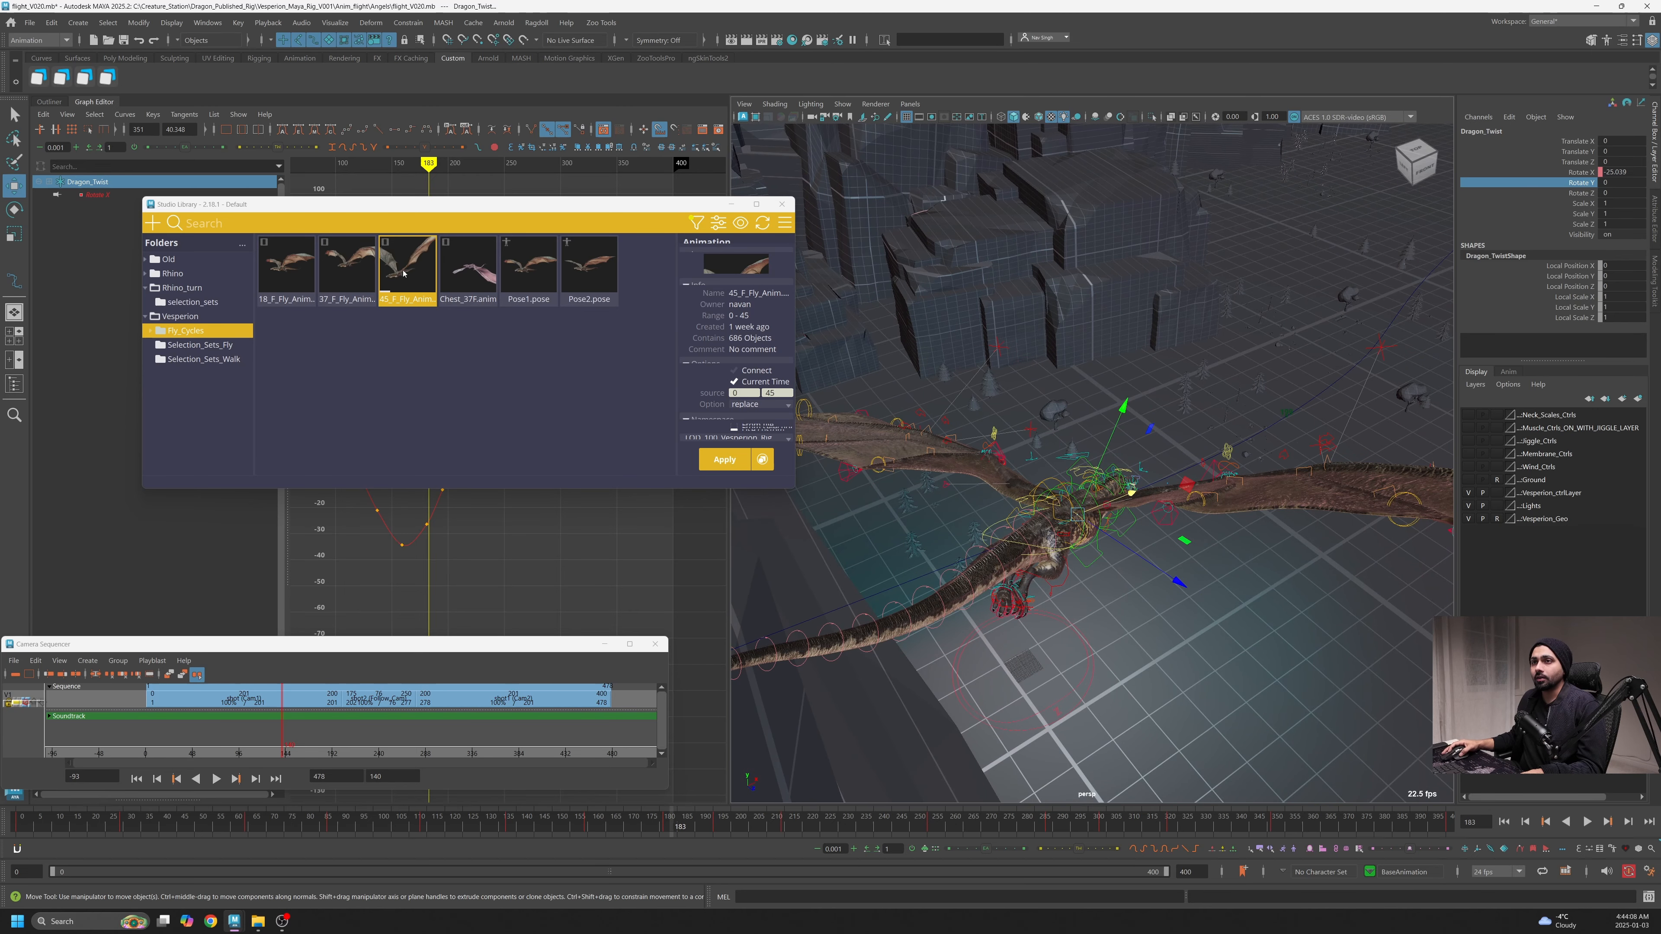
Compare Pose1.pose and Pose2.pose in the Fly_Cycles folder and leave Pose1.pose selected
left_click(534, 277)
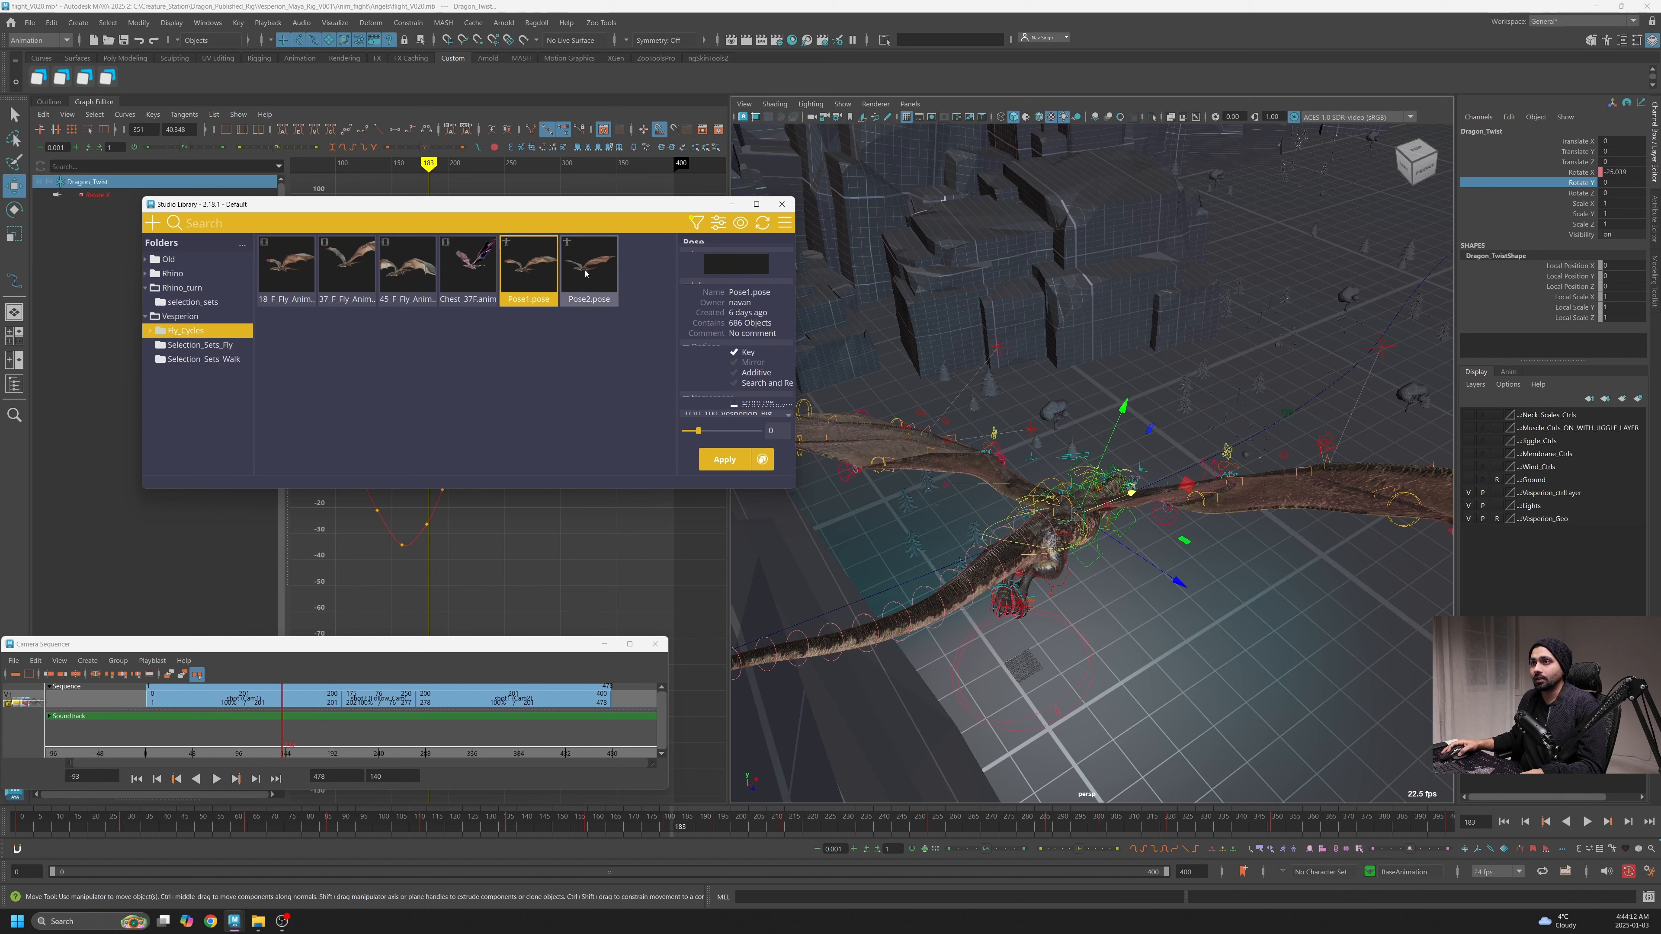
left_click(571, 275)
left_click(533, 274)
left_click(571, 275)
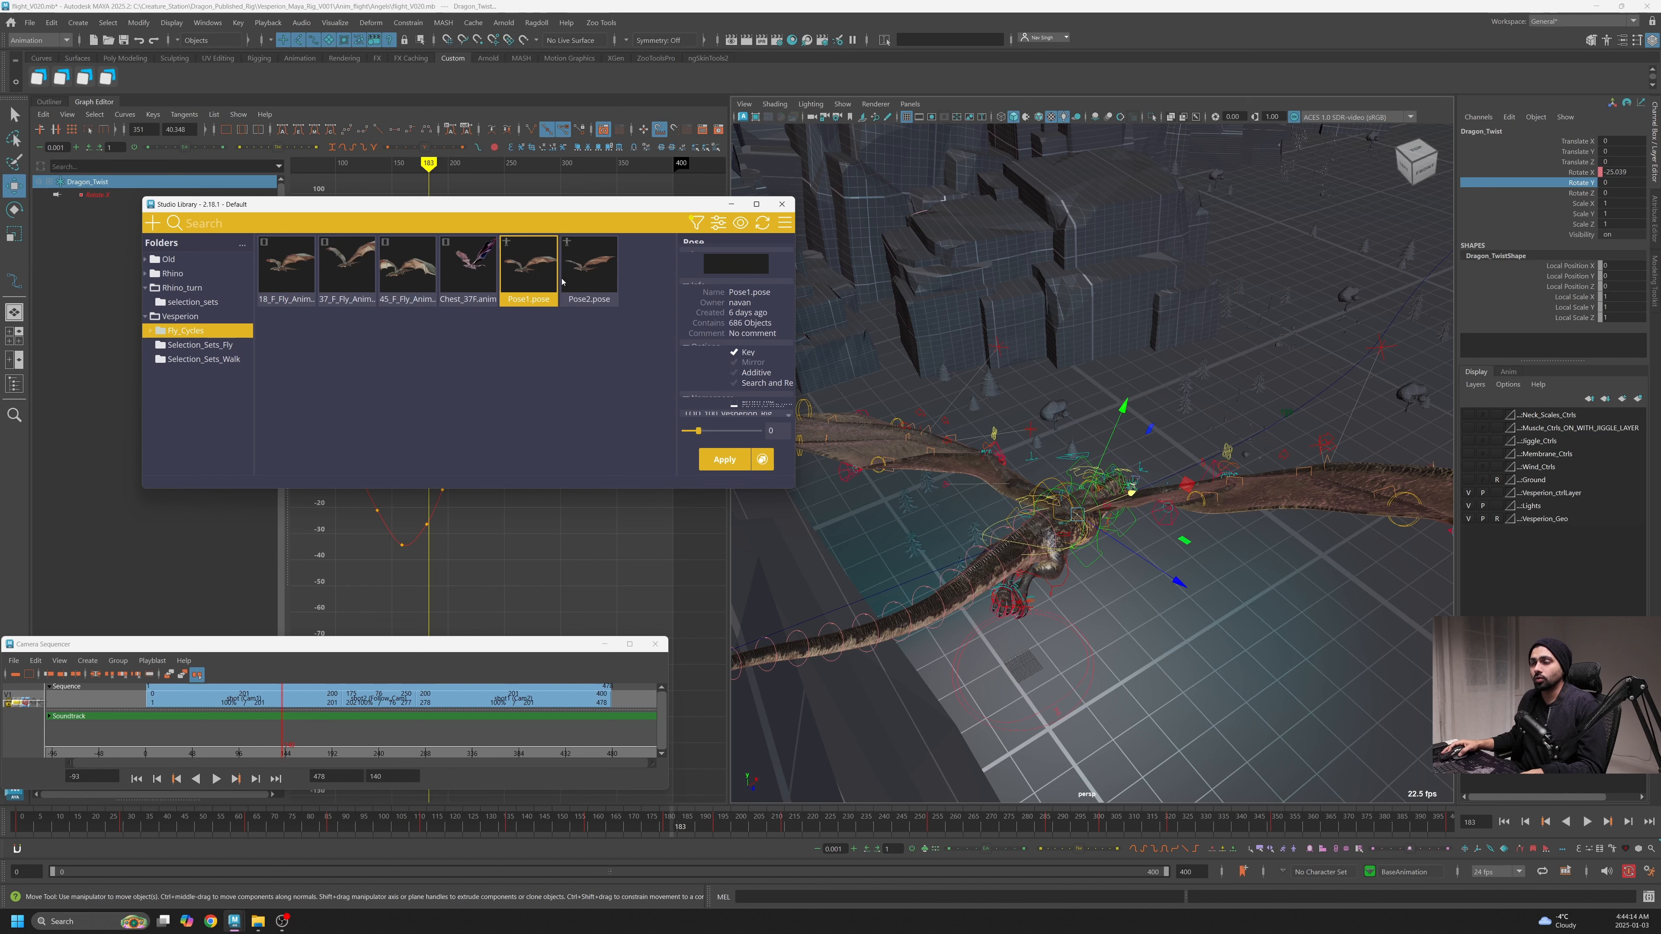
left_click(530, 281)
Go to frame 181 and select all rig controls contained in Pose1.pose
left_click(1508, 372)
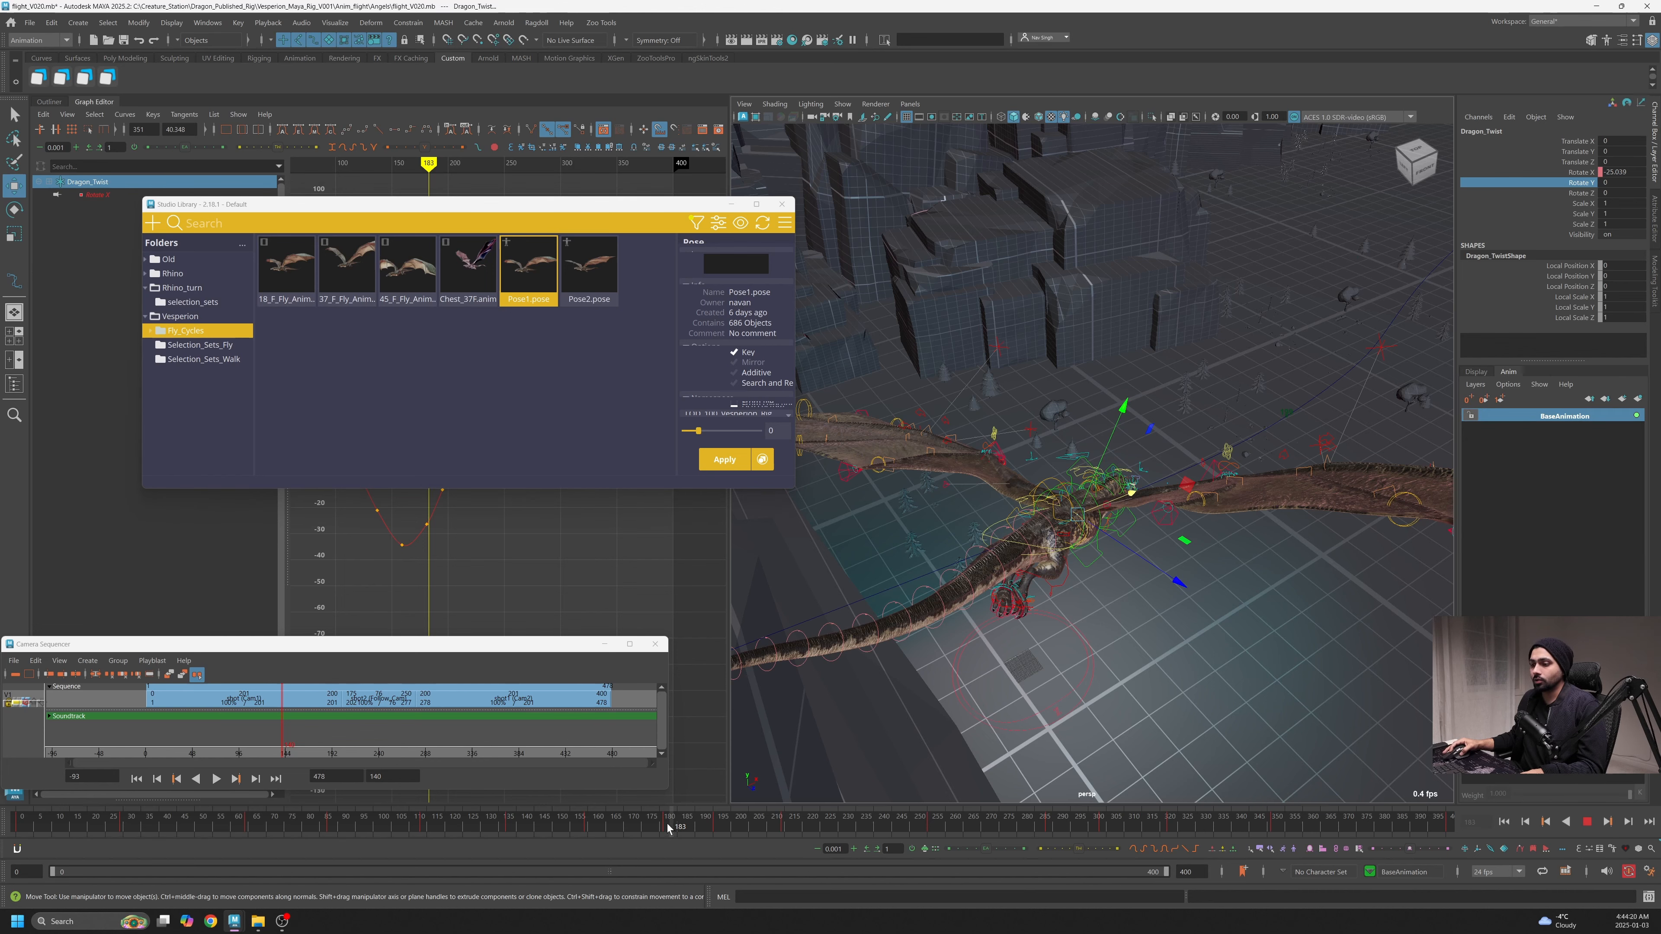
left_click(633, 829)
left_click_drag(633, 833, 665, 832)
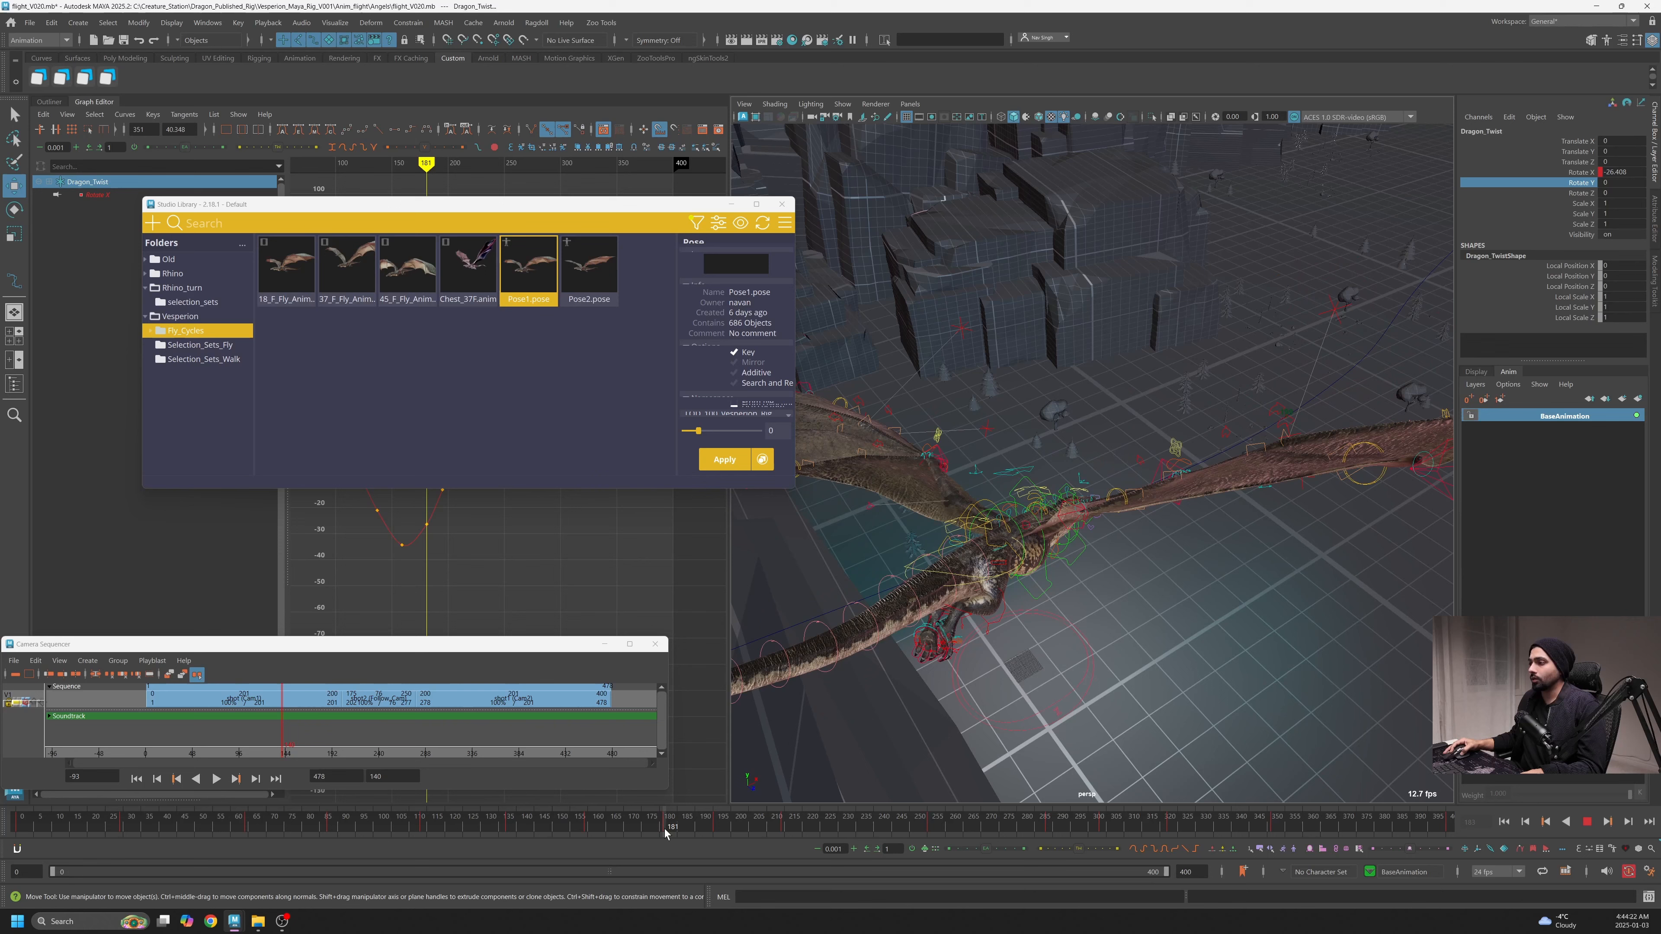
right_click(529, 264)
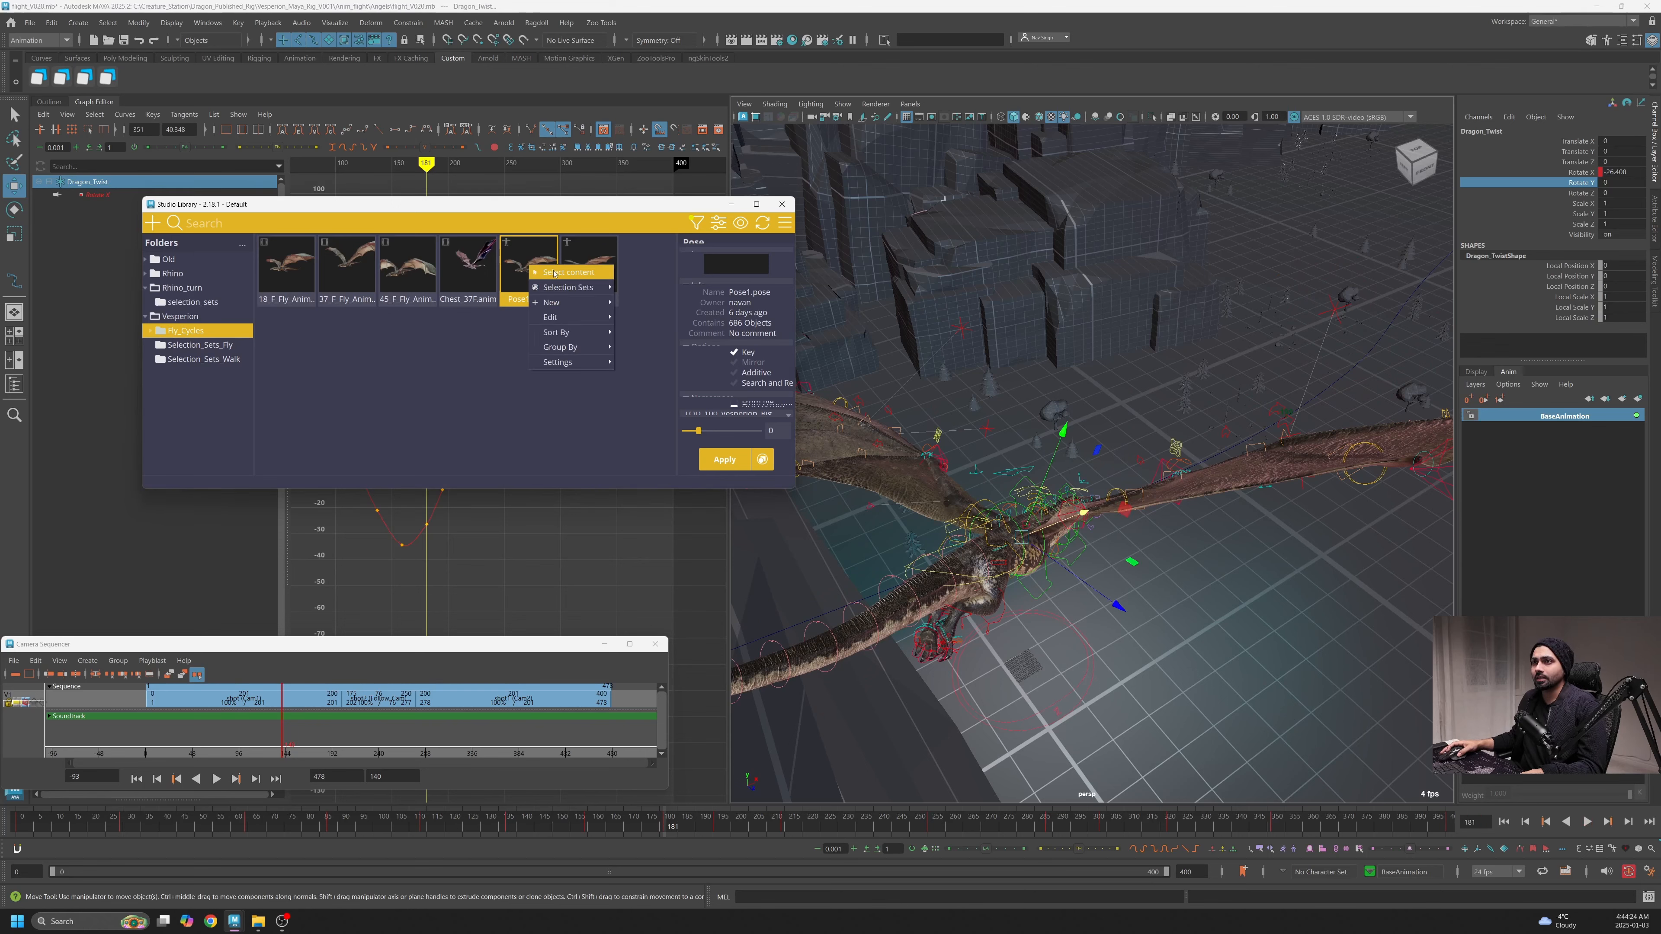
left_click(552, 270)
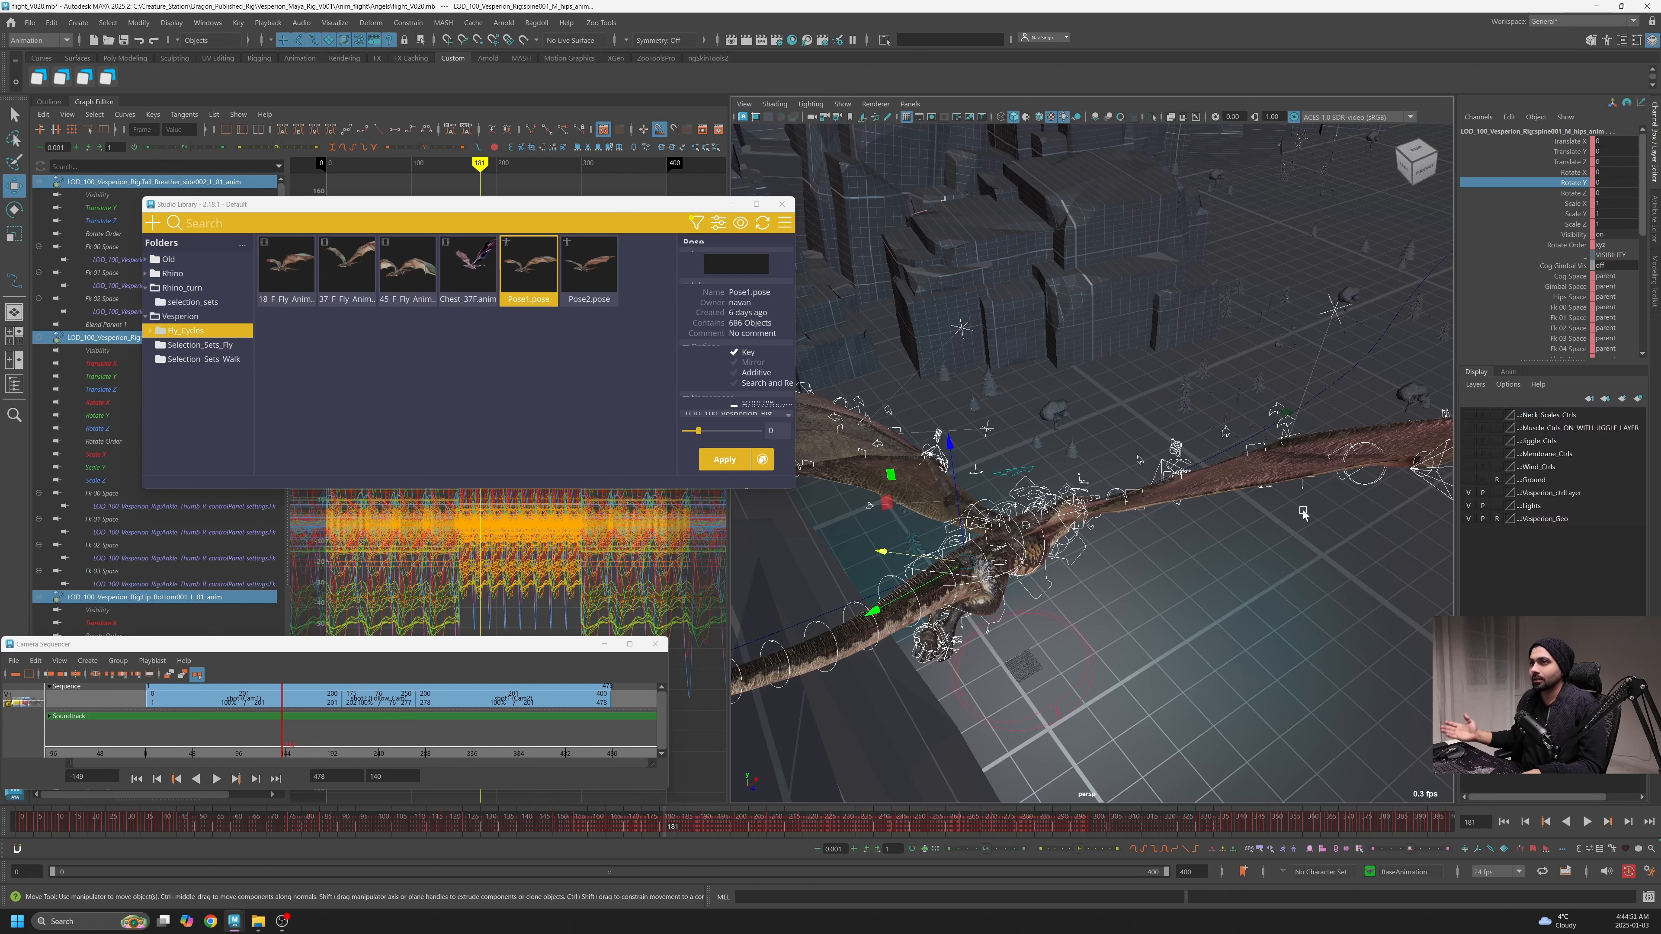
Create an animation layer from the selected dragon controls and move the timeline to frame 180
mouse_move(665, 829)
left_mouse_down()
mouse_move(646, 827)
mouse_move(665, 826)
left_mouse_up()
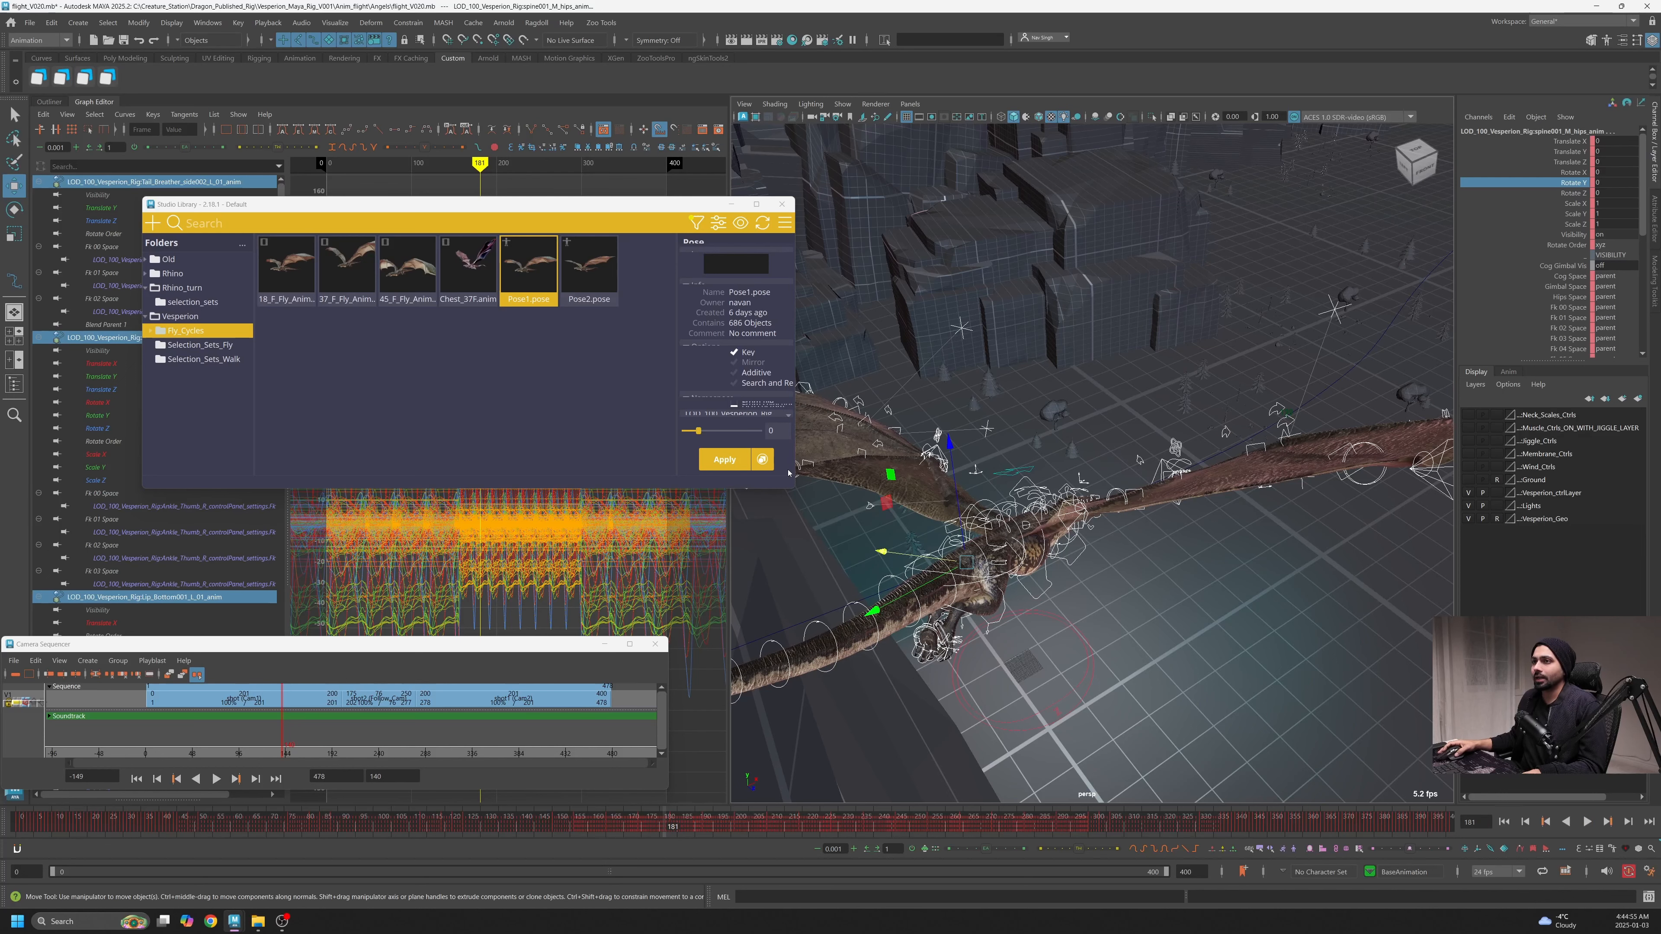
left_click(1510, 372)
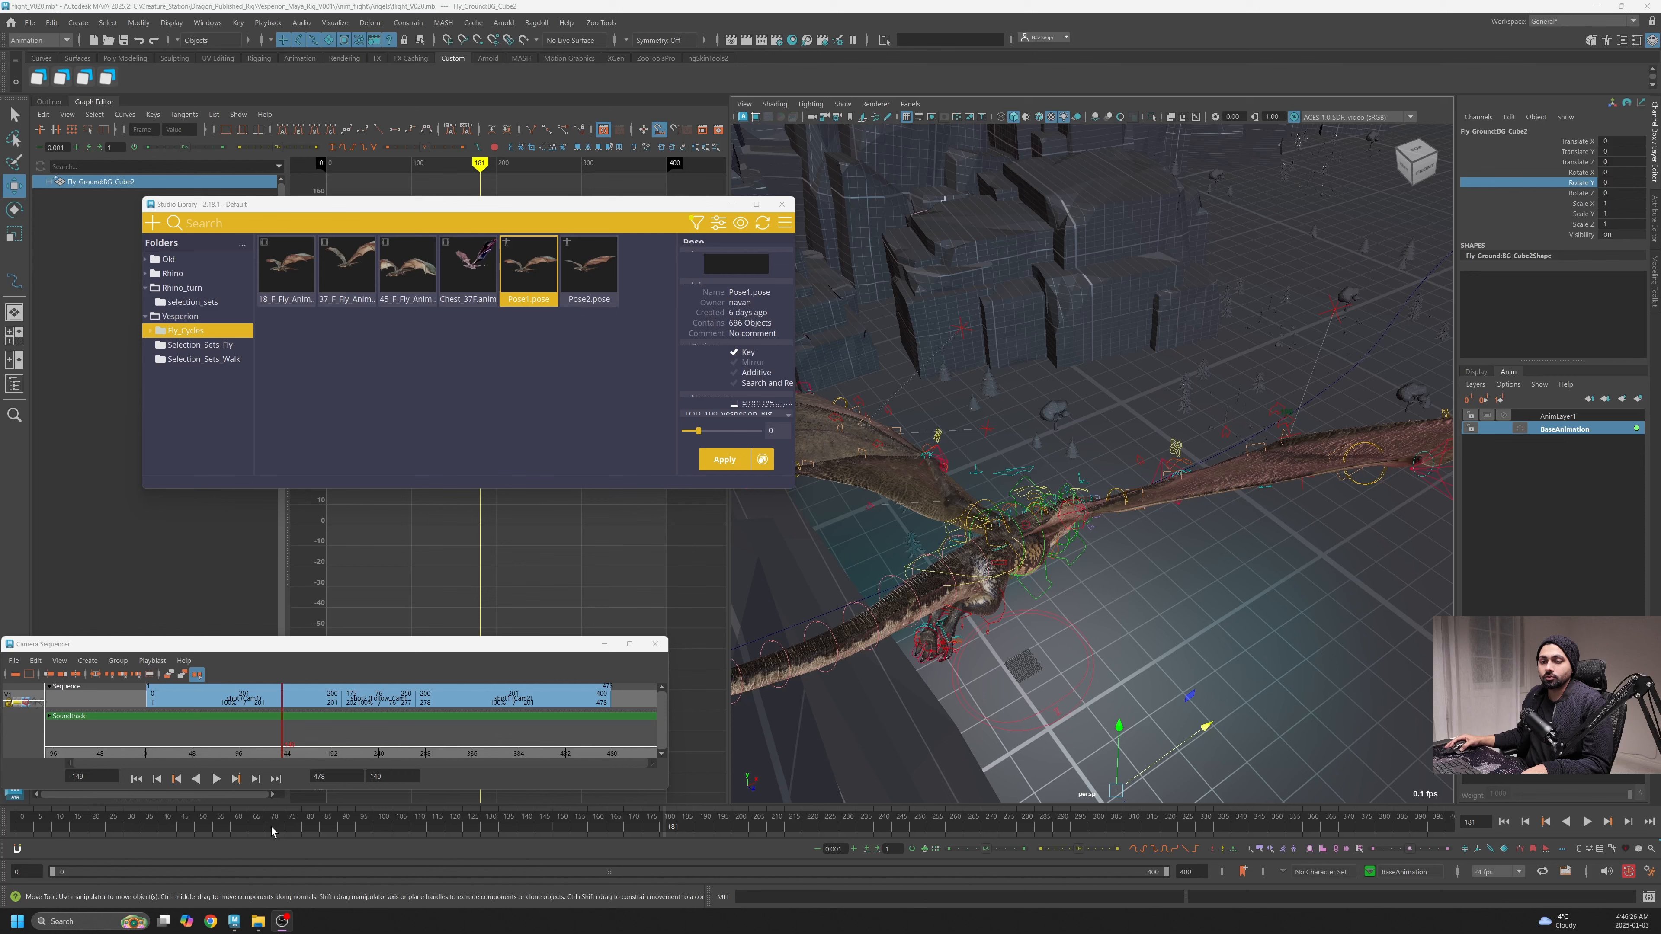
mouse_move(274, 832)
left_mouse_down()
mouse_move(65, 833)
mouse_move(740, 836)
mouse_move(660, 855)
left_mouse_up()
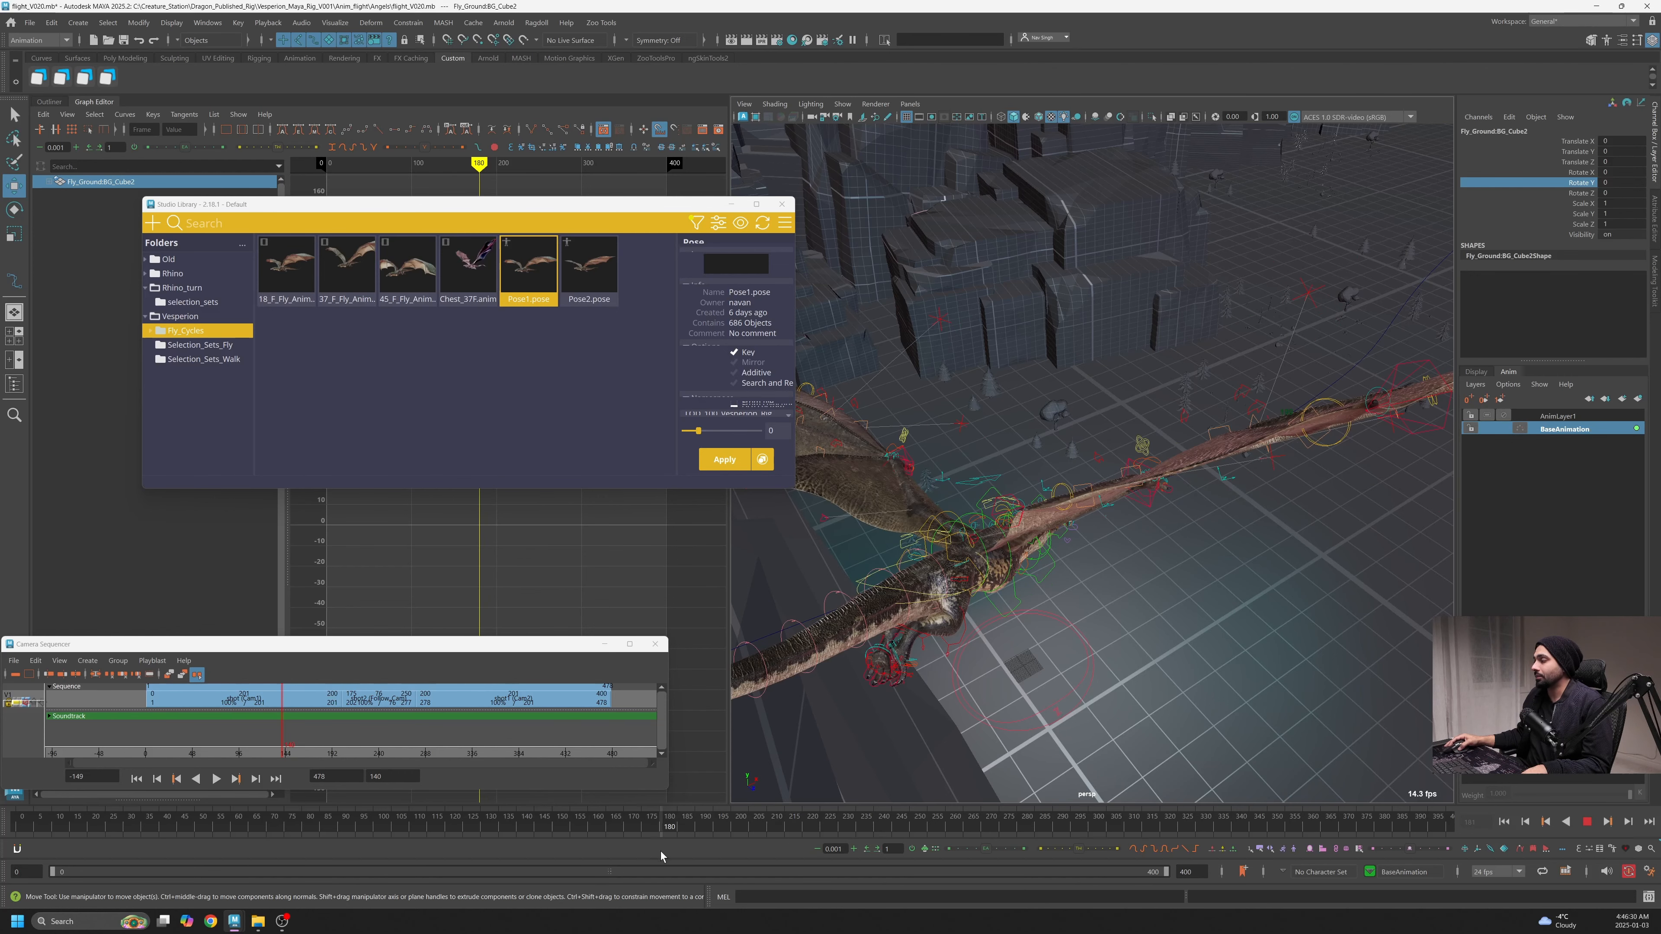
Rename the new animation layer as Glide1
left_click(1587, 417)
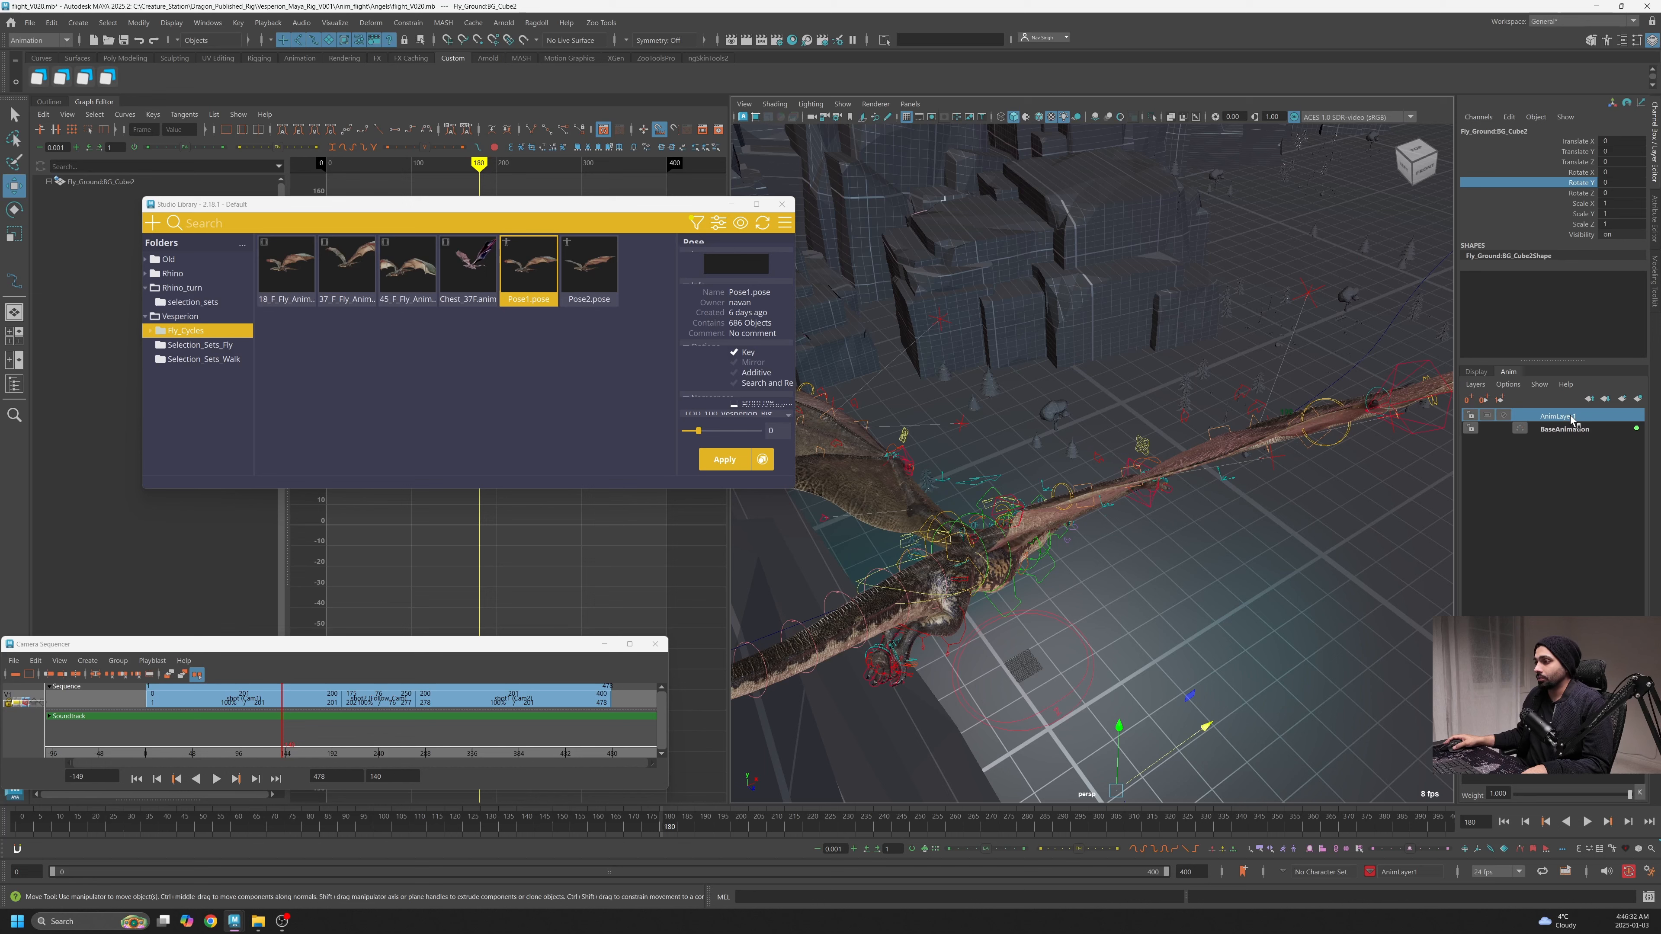
double_click(1571, 418)
type("G")
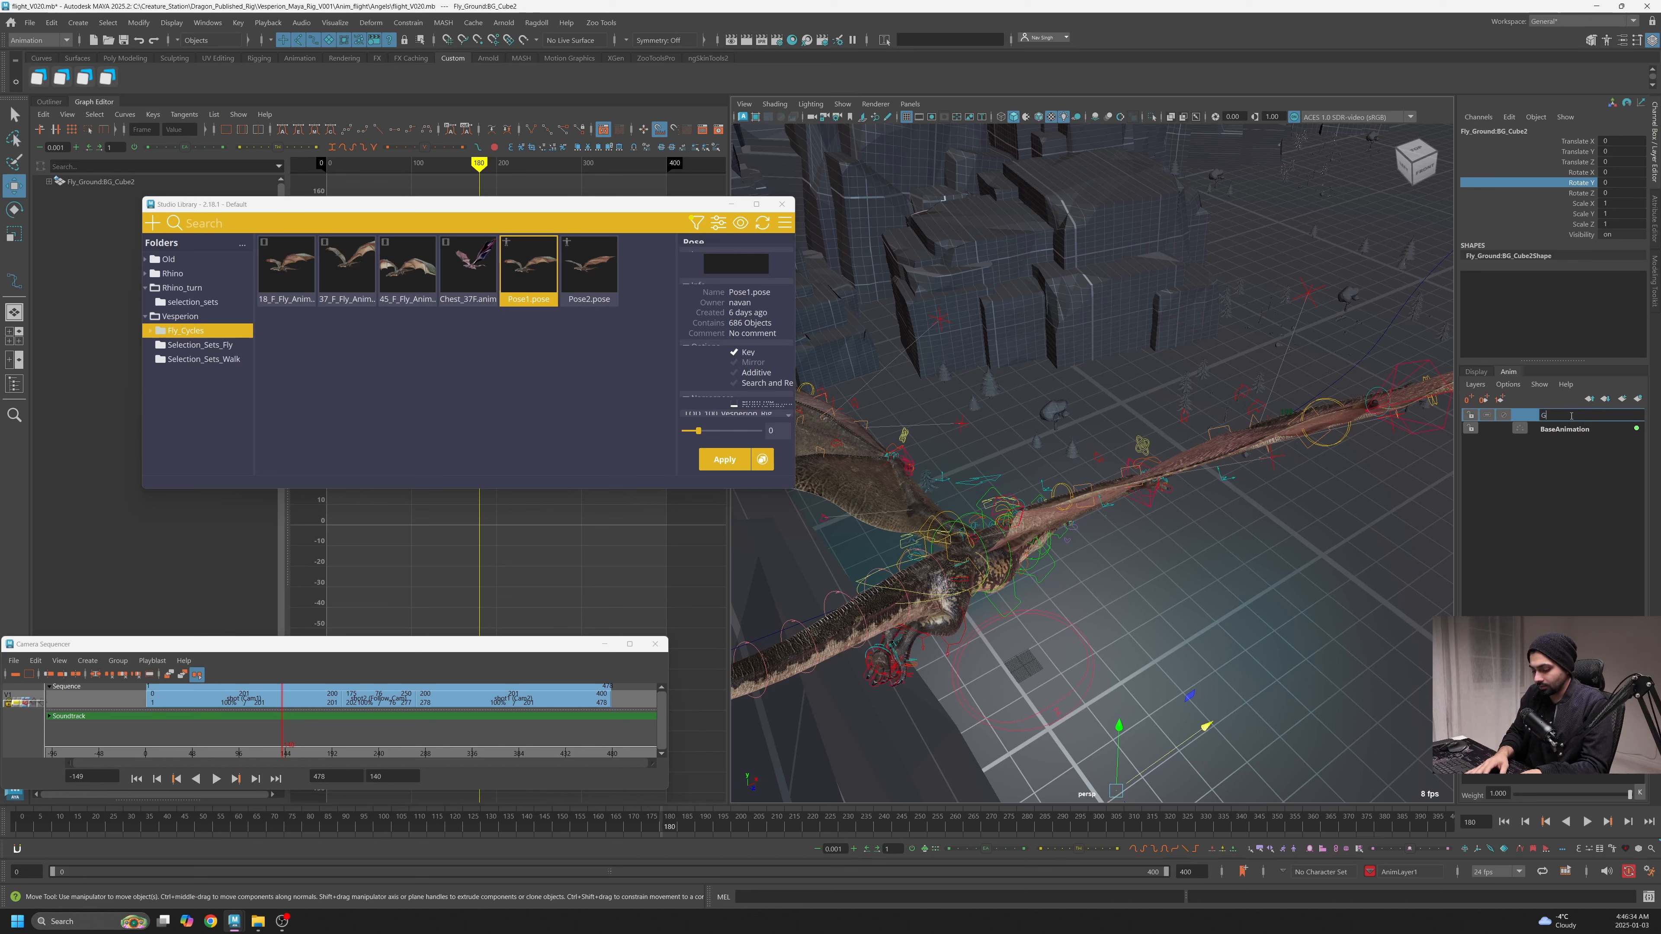
type("l")
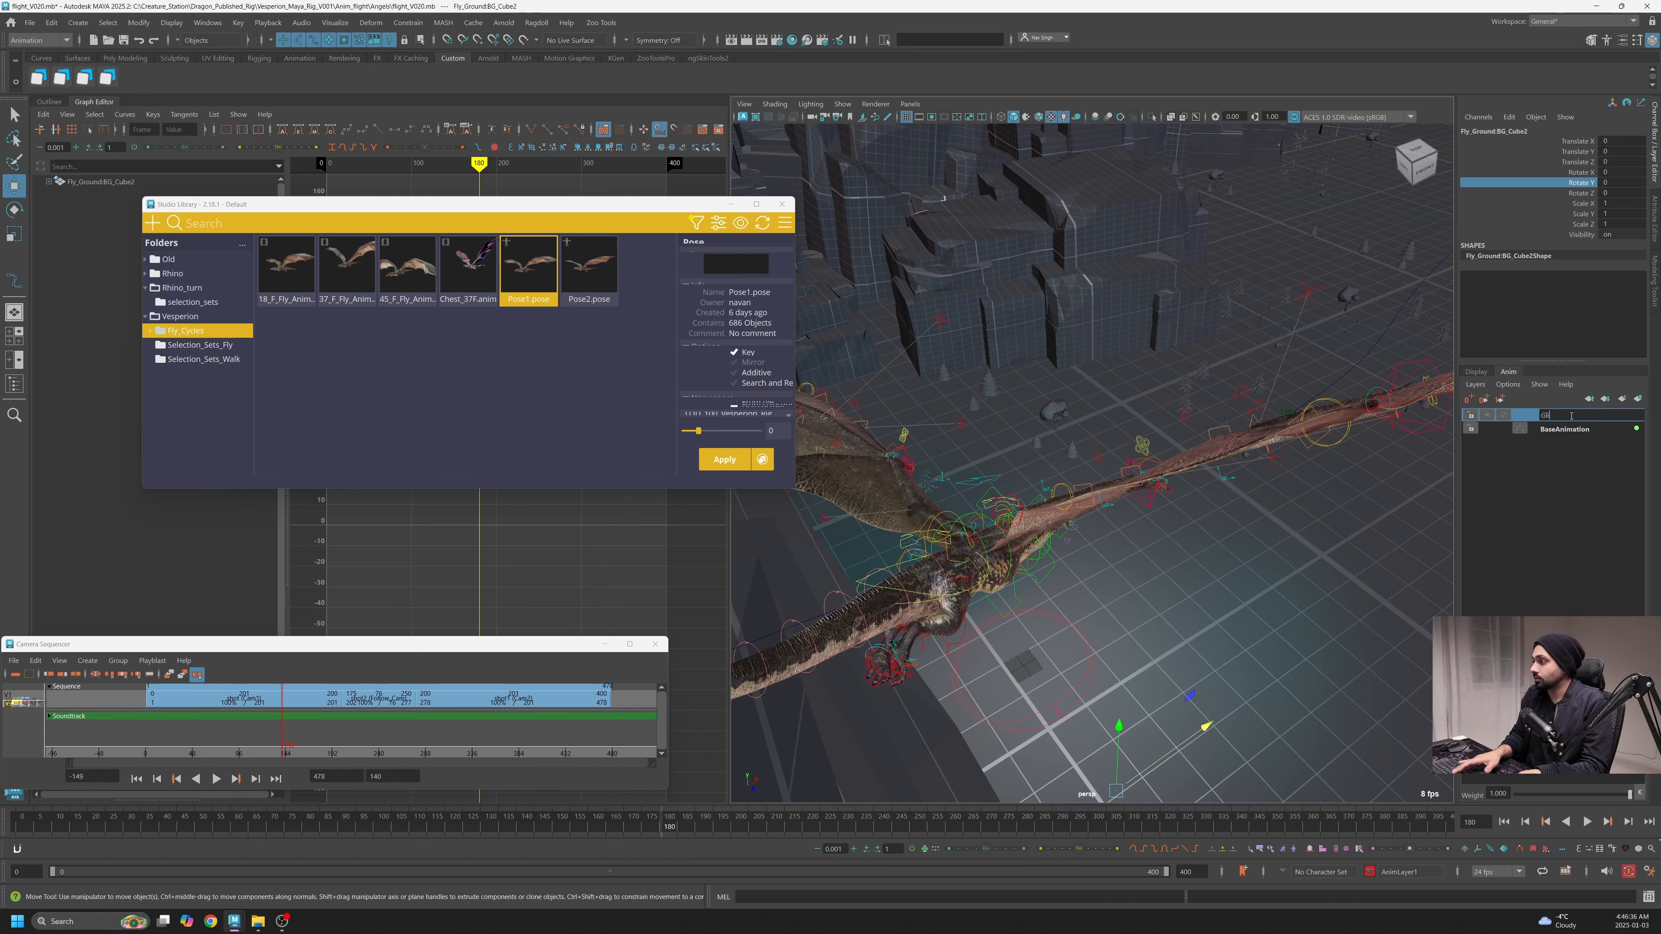
type("ide1")
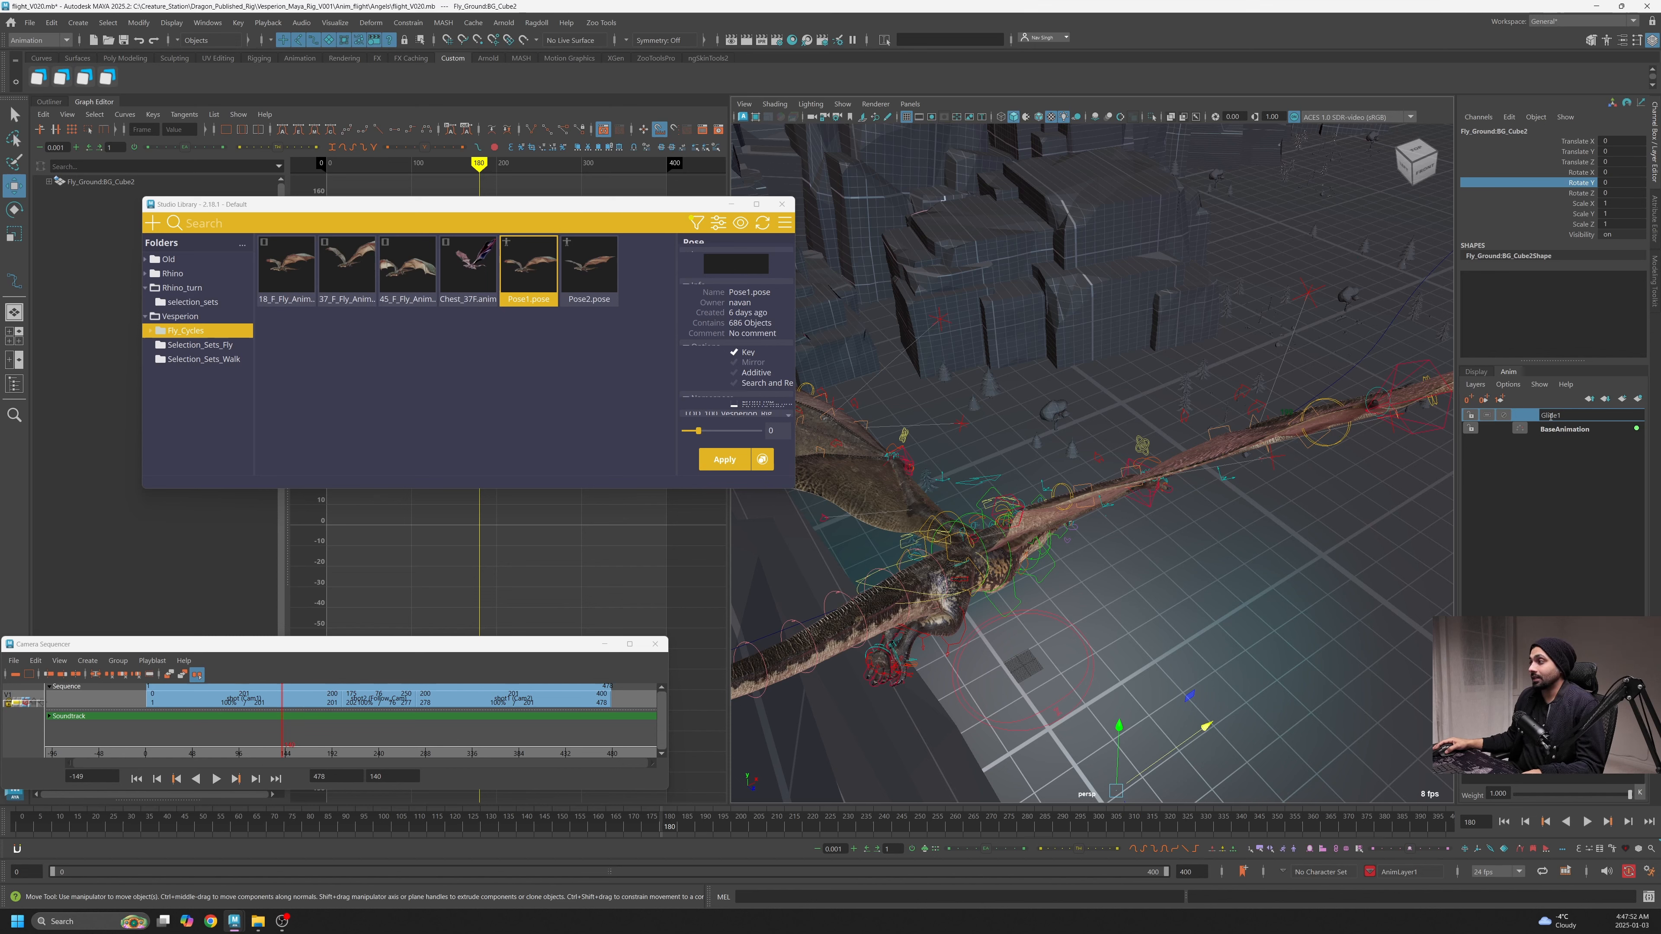
key("Return")
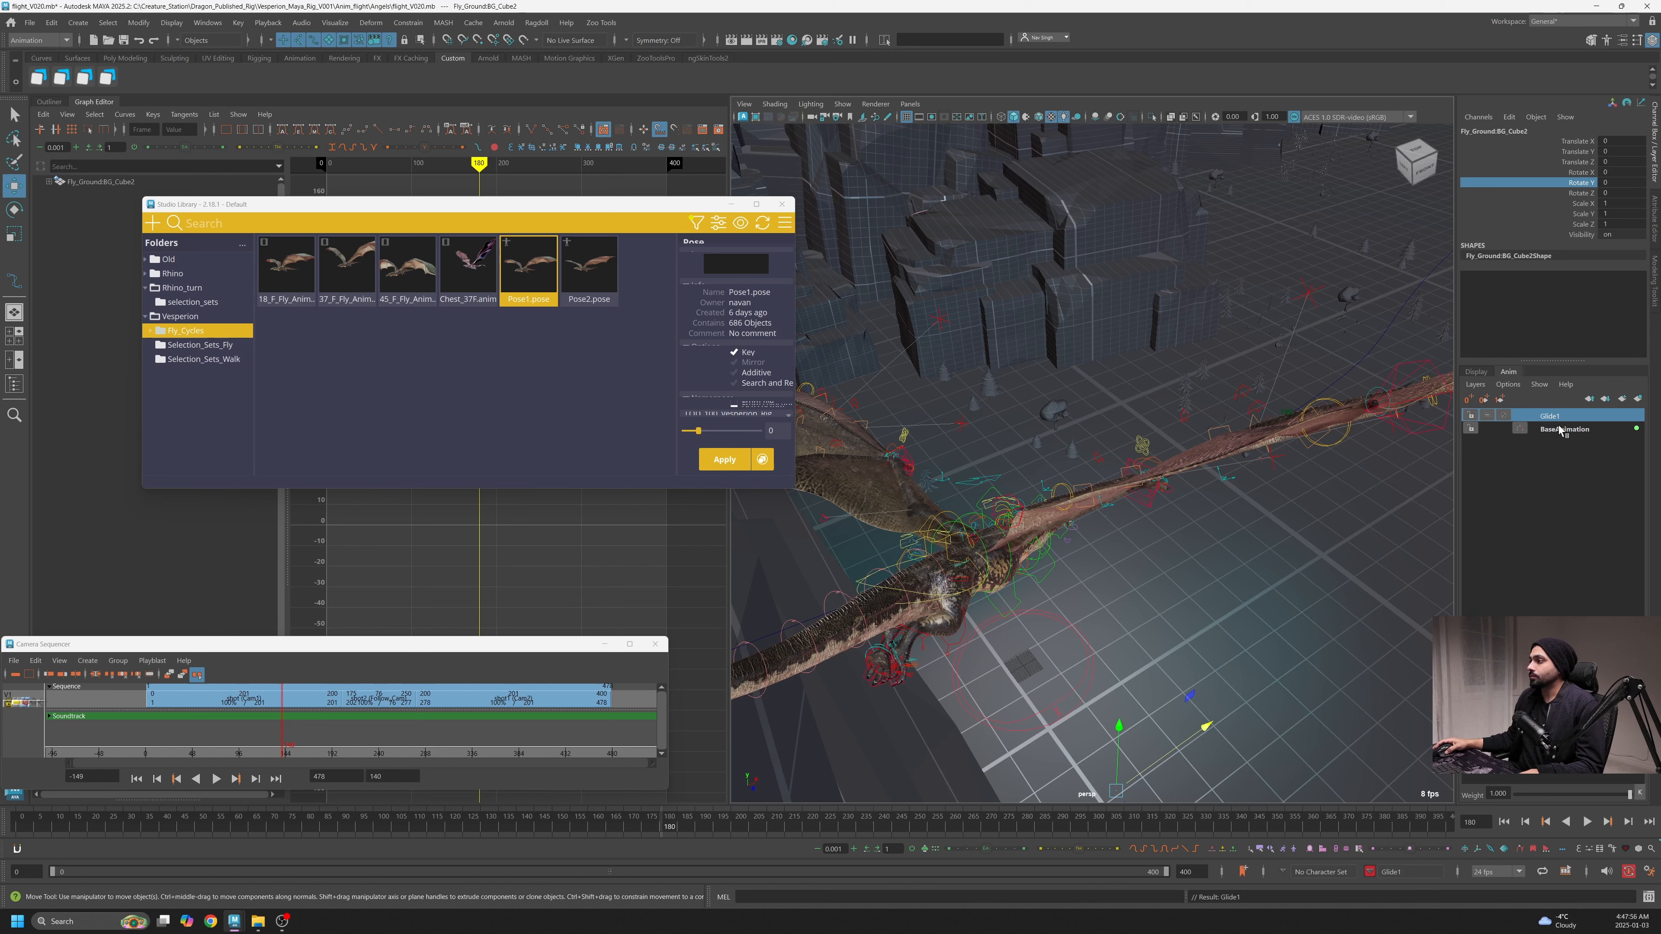
Set the Glide1 animation layer's mode to Override and inspect the dragon's pose from another angle
right_click(1560, 417)
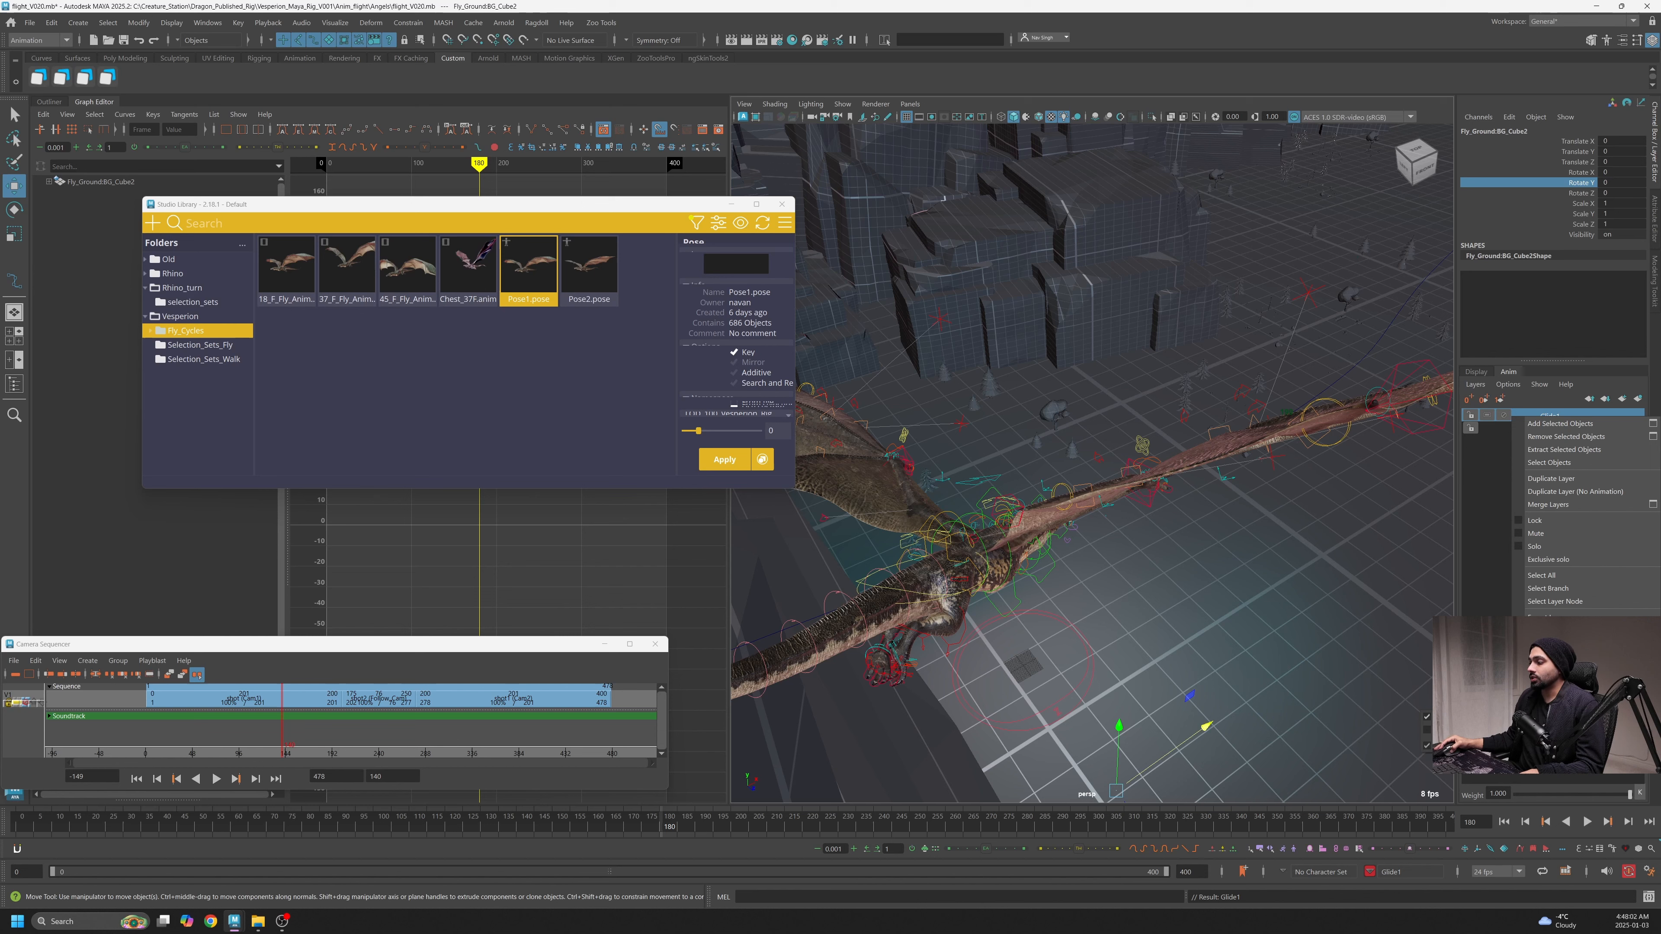
left_click(1430, 733)
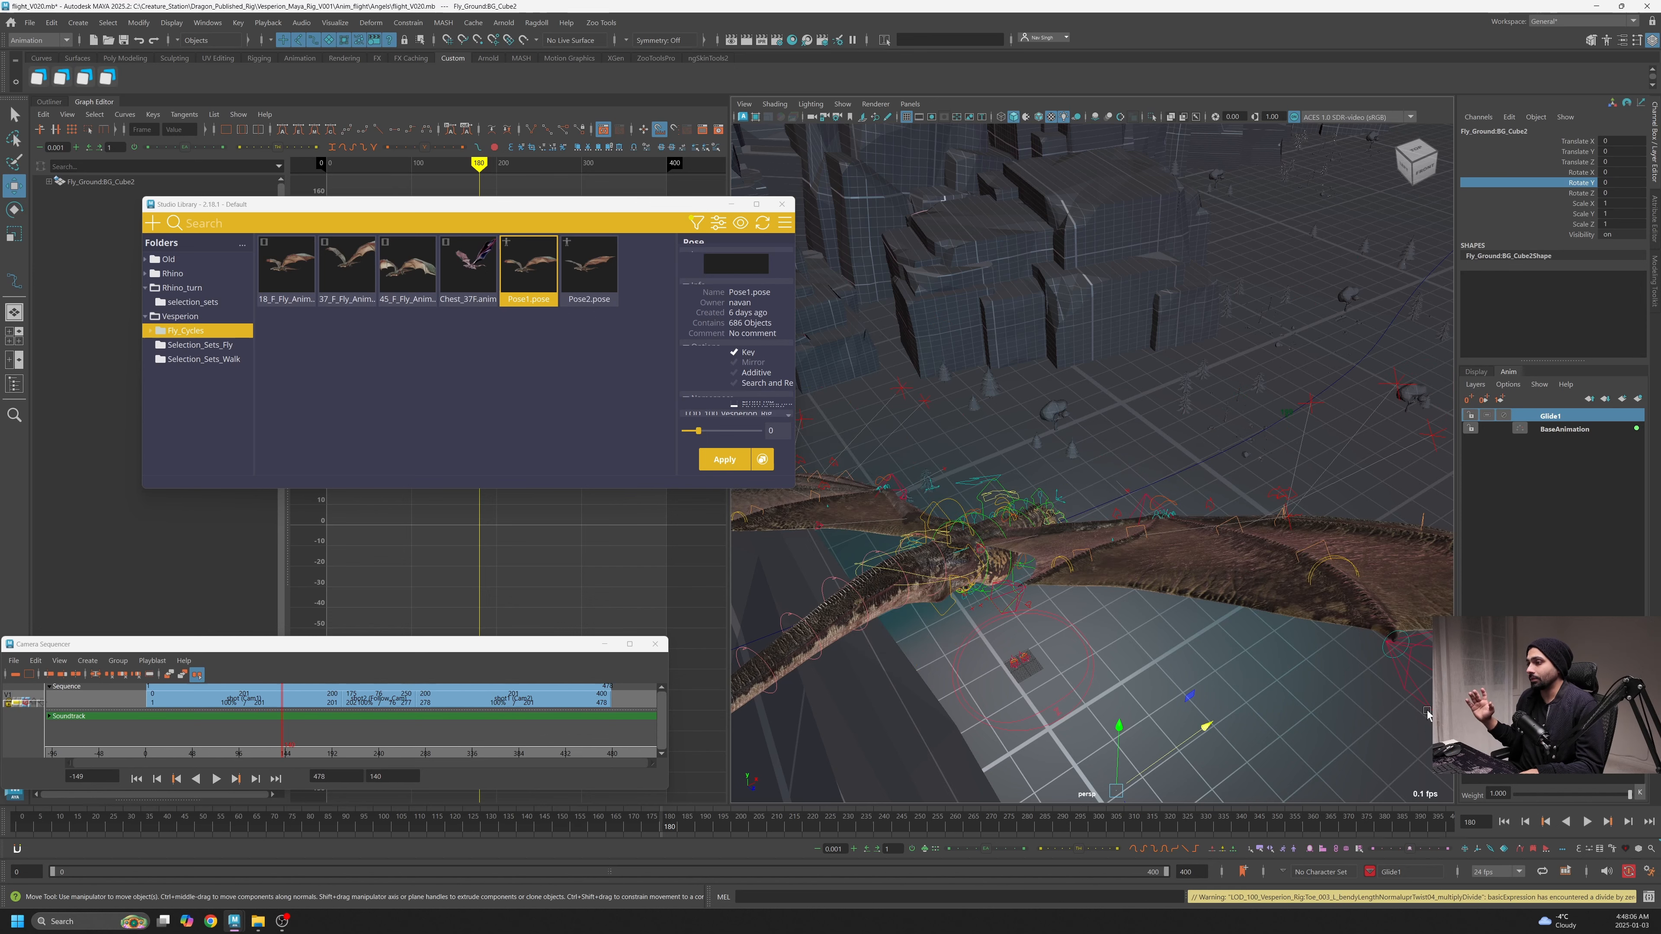
left_click_drag(1047, 584, 1112, 549, "alt")
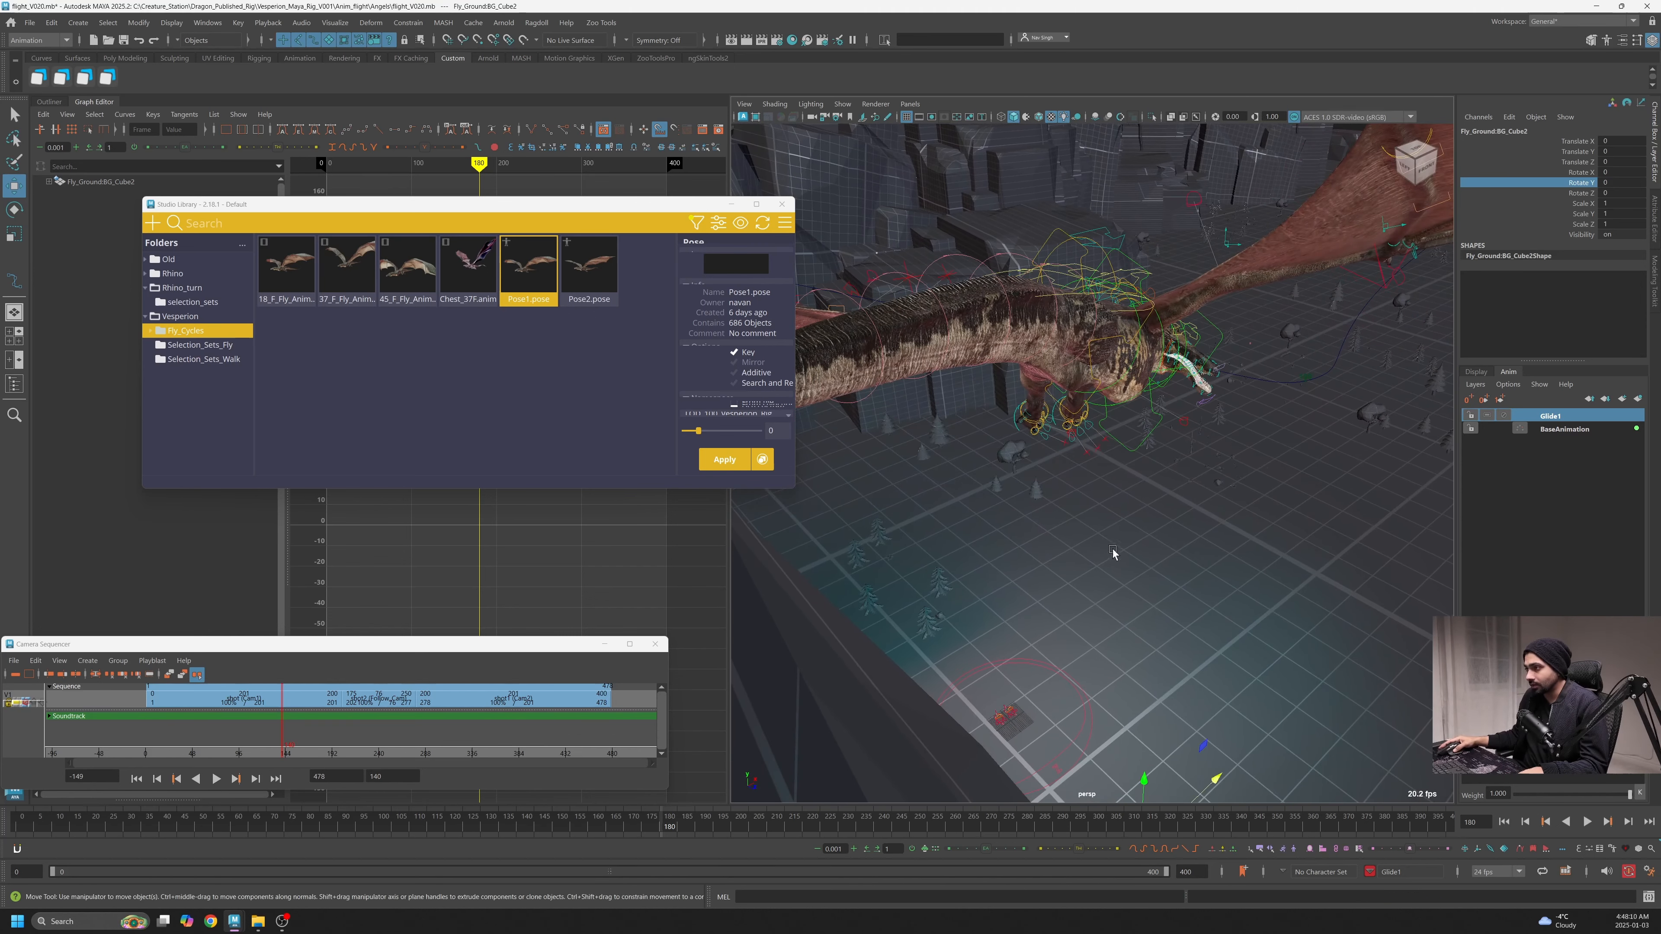
Select the rig controls stored in Pose2.pose and apply that pose to the dragon on the Glide1 layer
right_click_drag(1112, 549, 1077, 613, "alt")
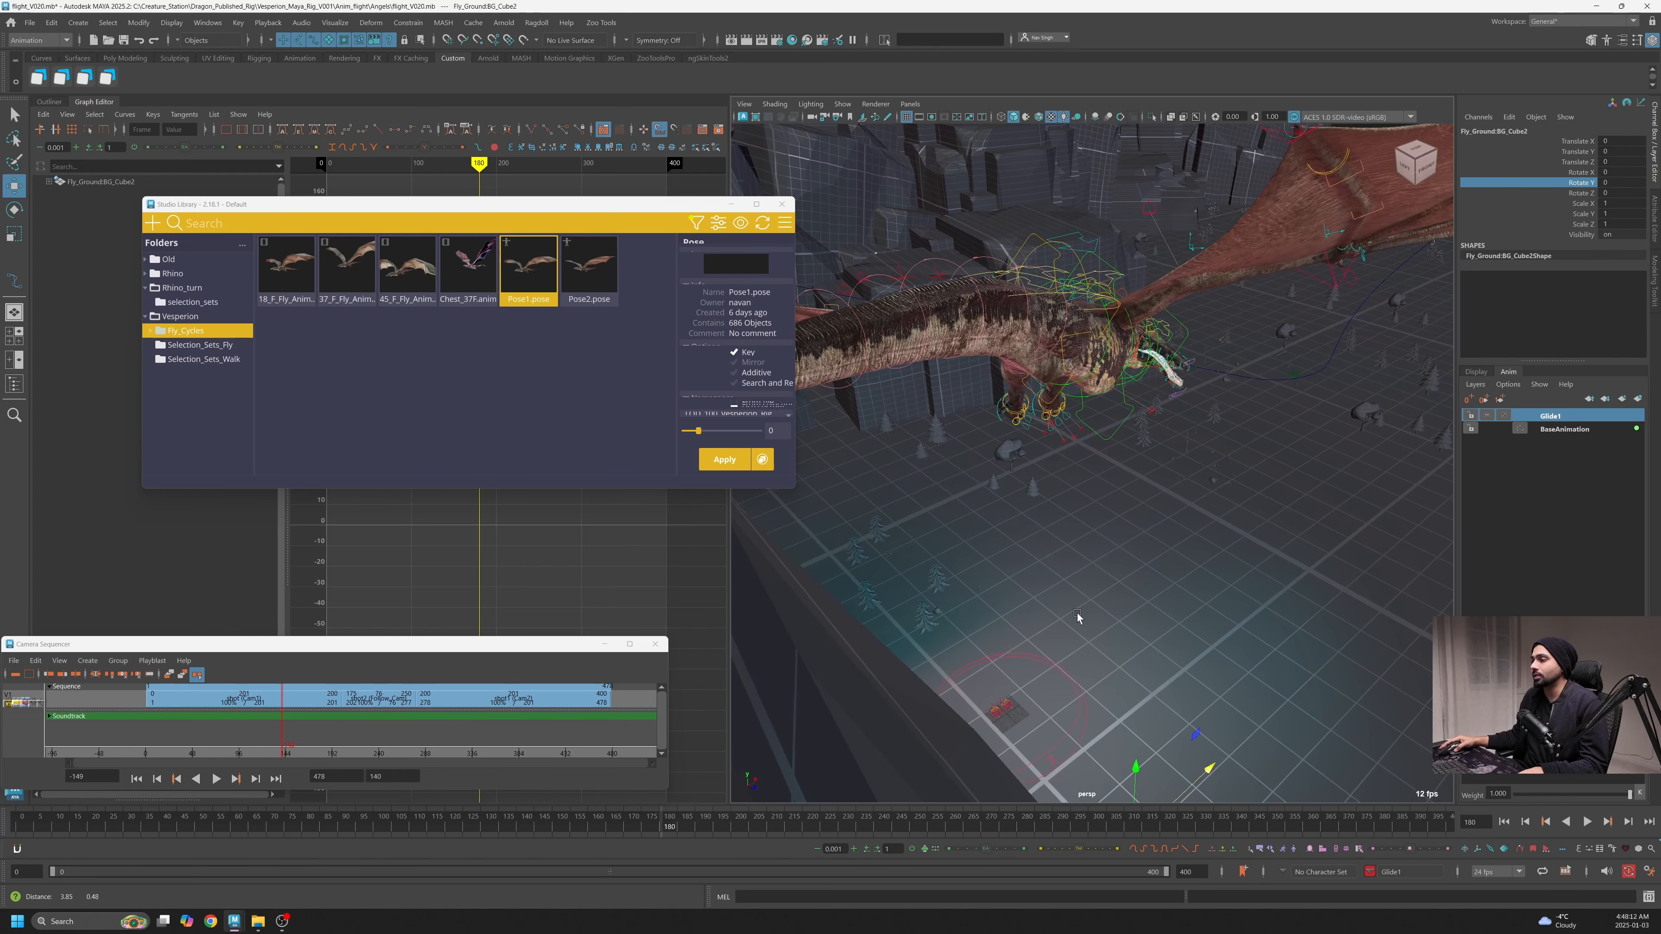
middle_click_drag(1077, 612, 1082, 615, "alt")
right_click_drag(1082, 616, 1066, 626, "alt")
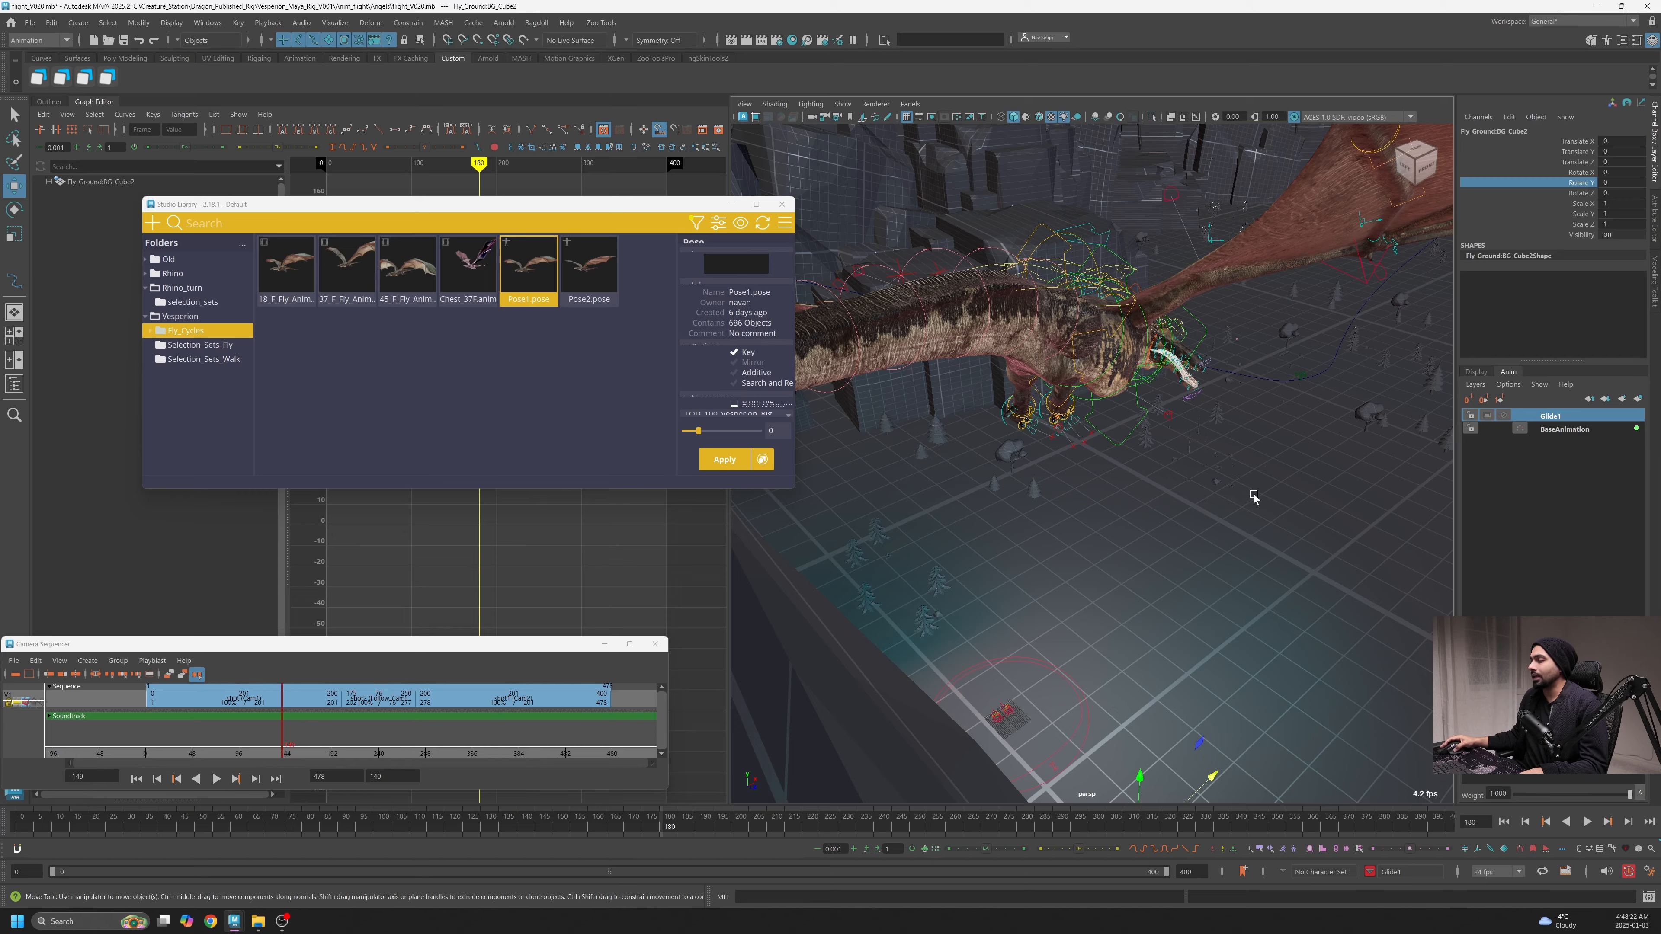
left_click_drag(1253, 499, 1085, 532, "alt")
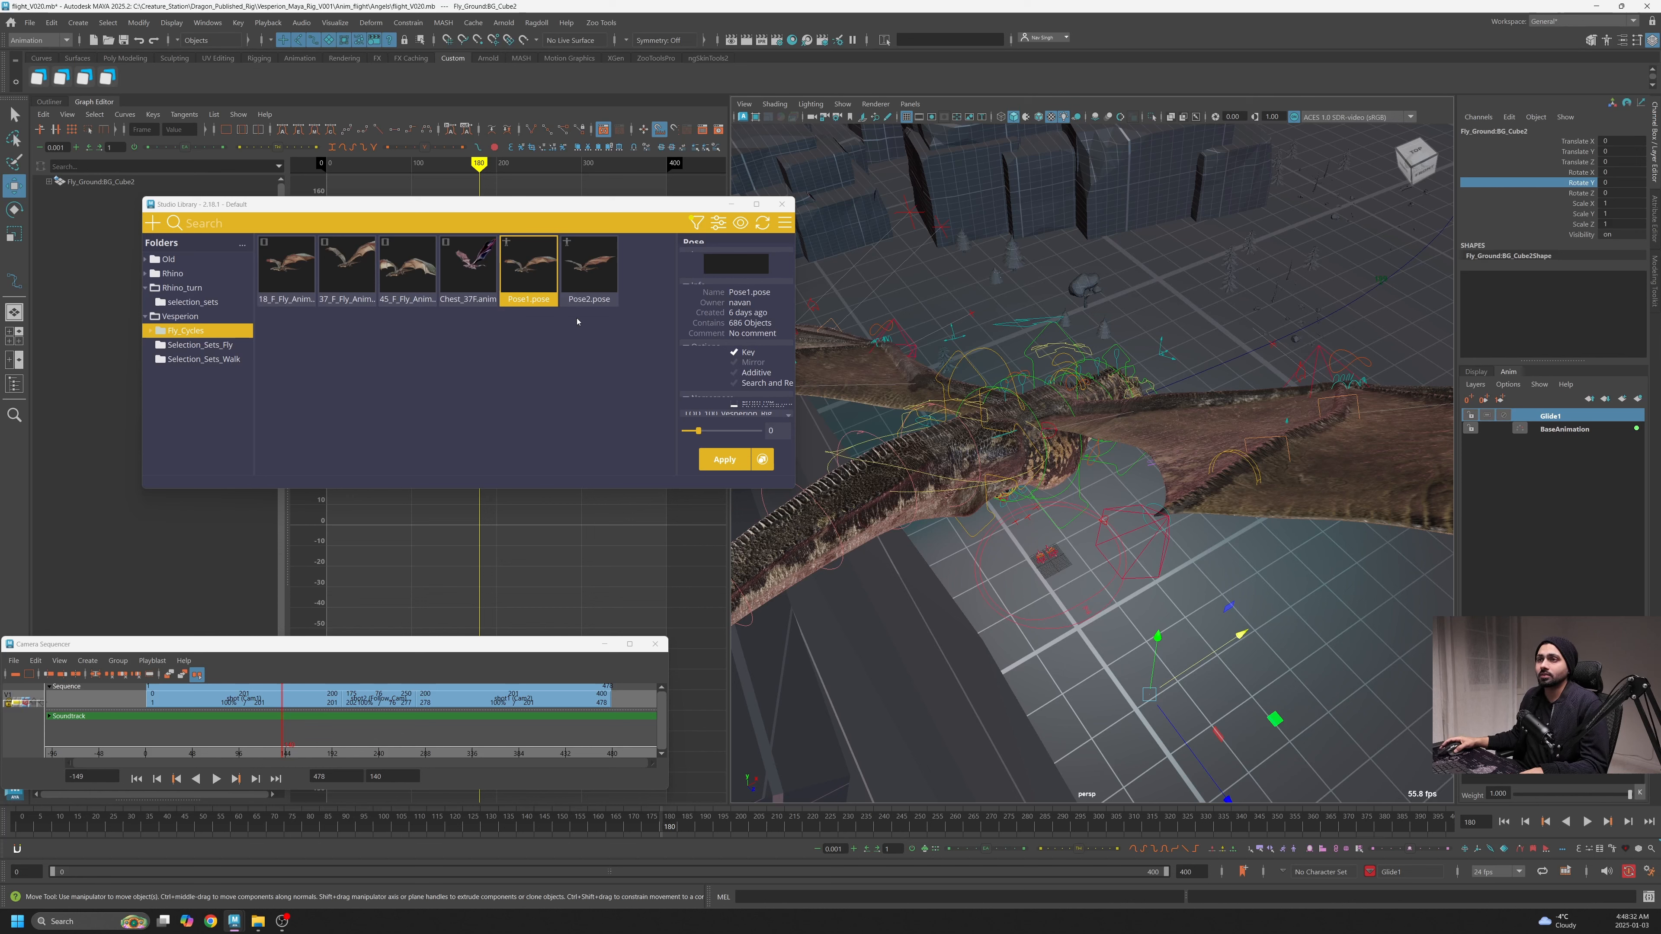
right_click(516, 262)
left_click(535, 270)
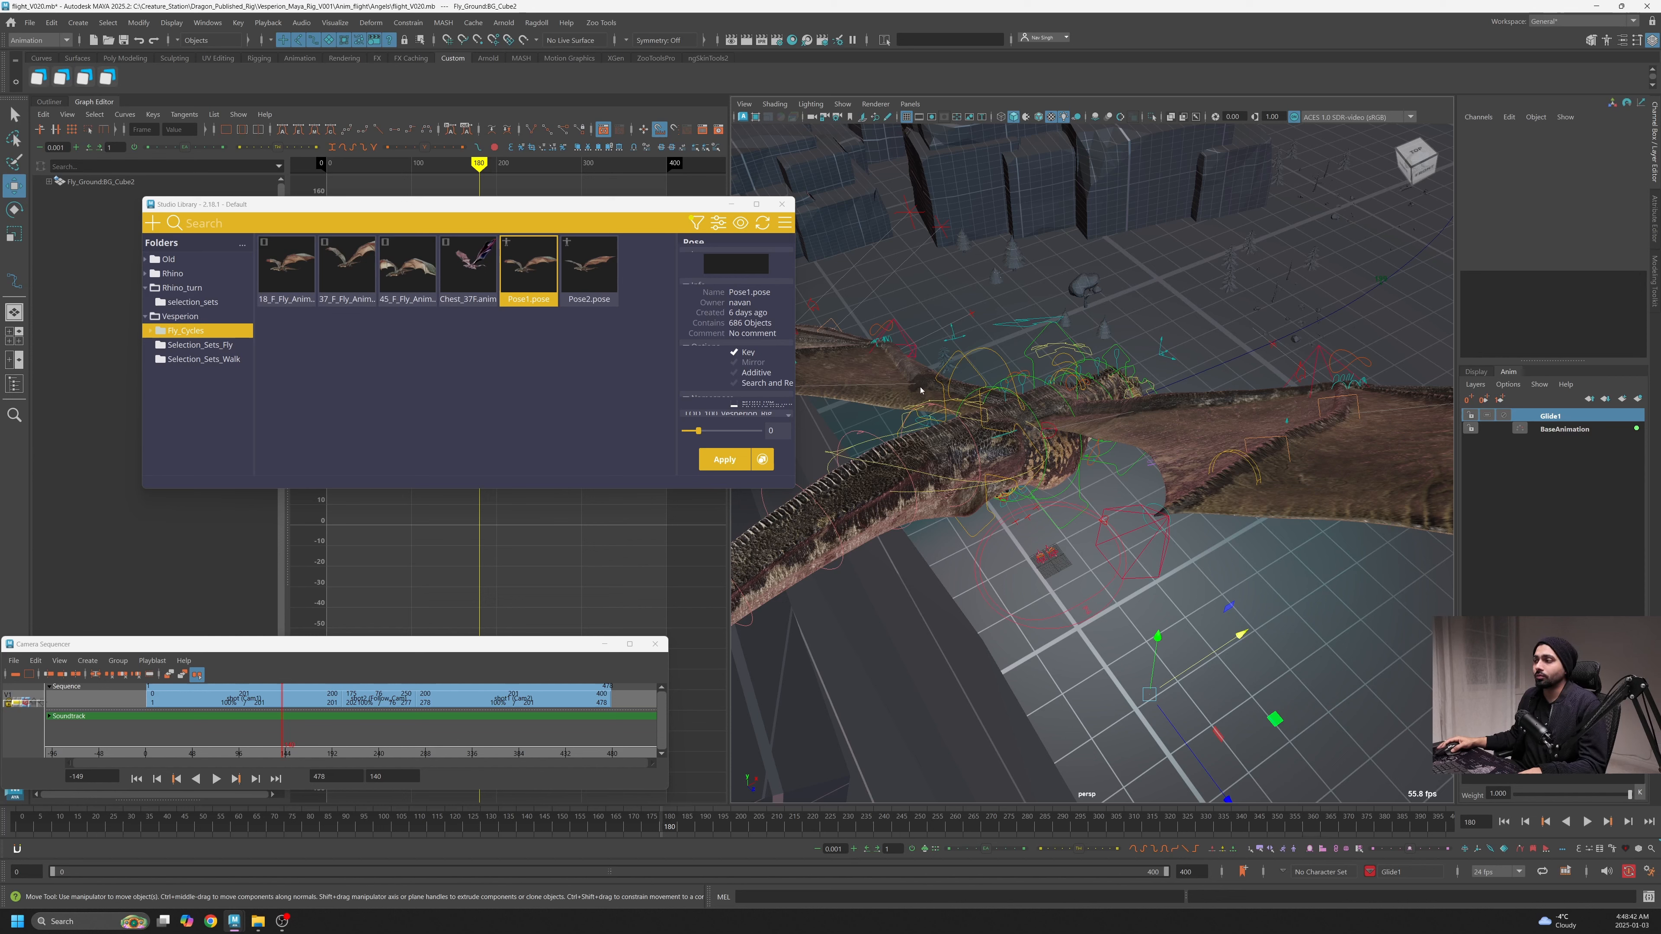
left_click(585, 276)
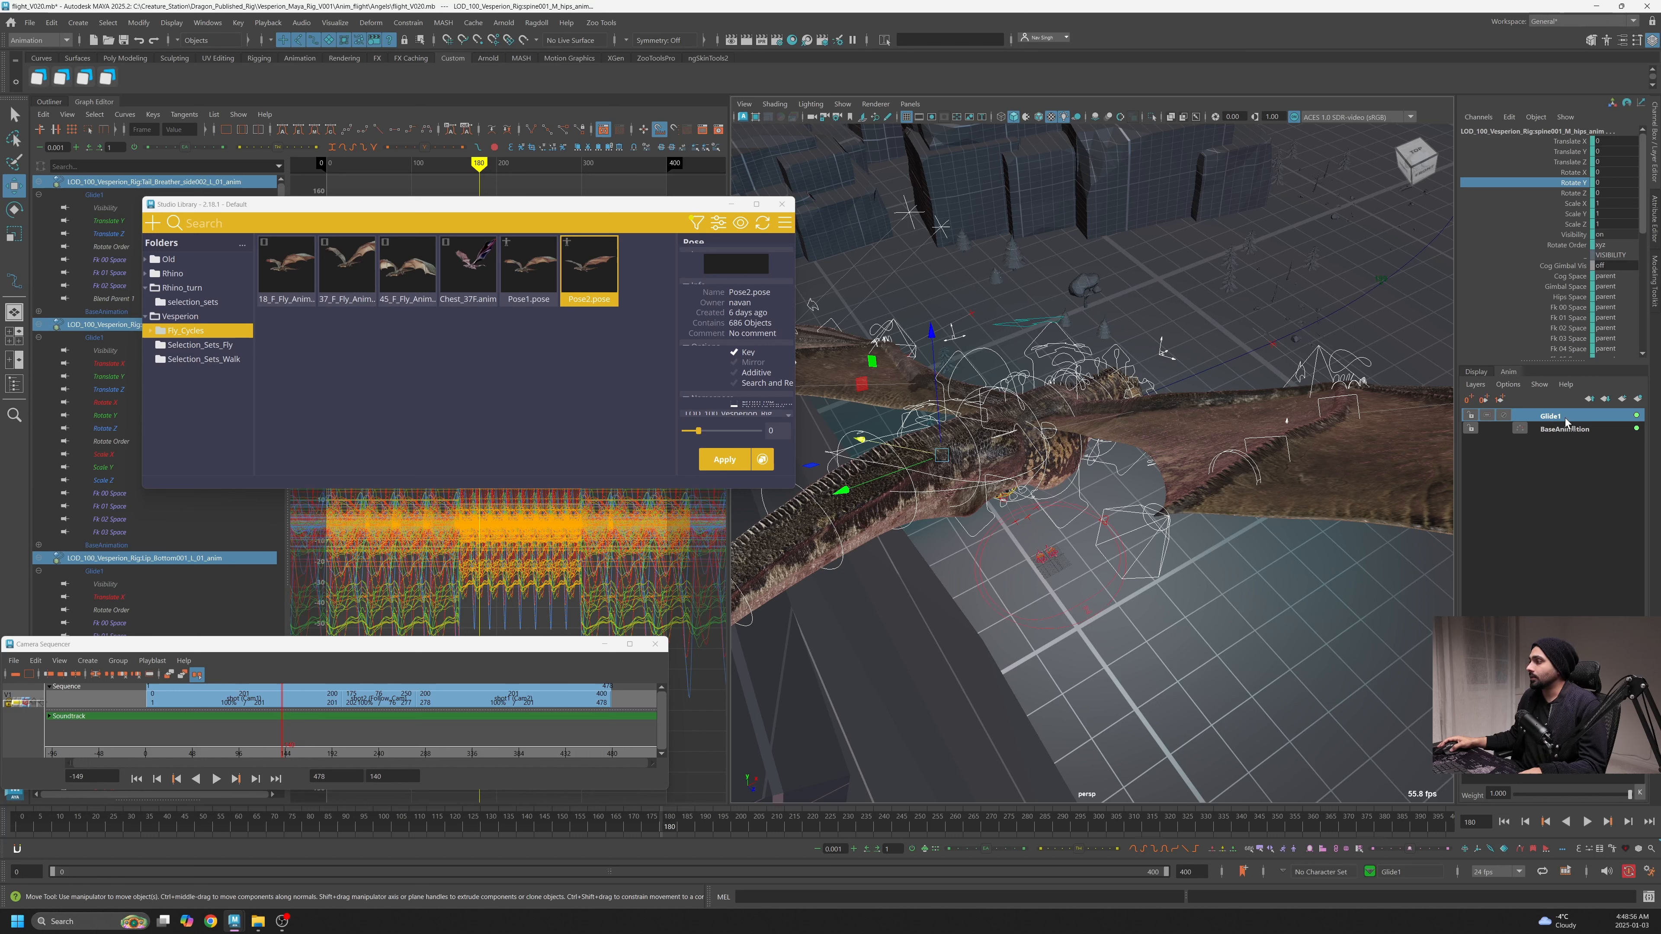
left_click(725, 460)
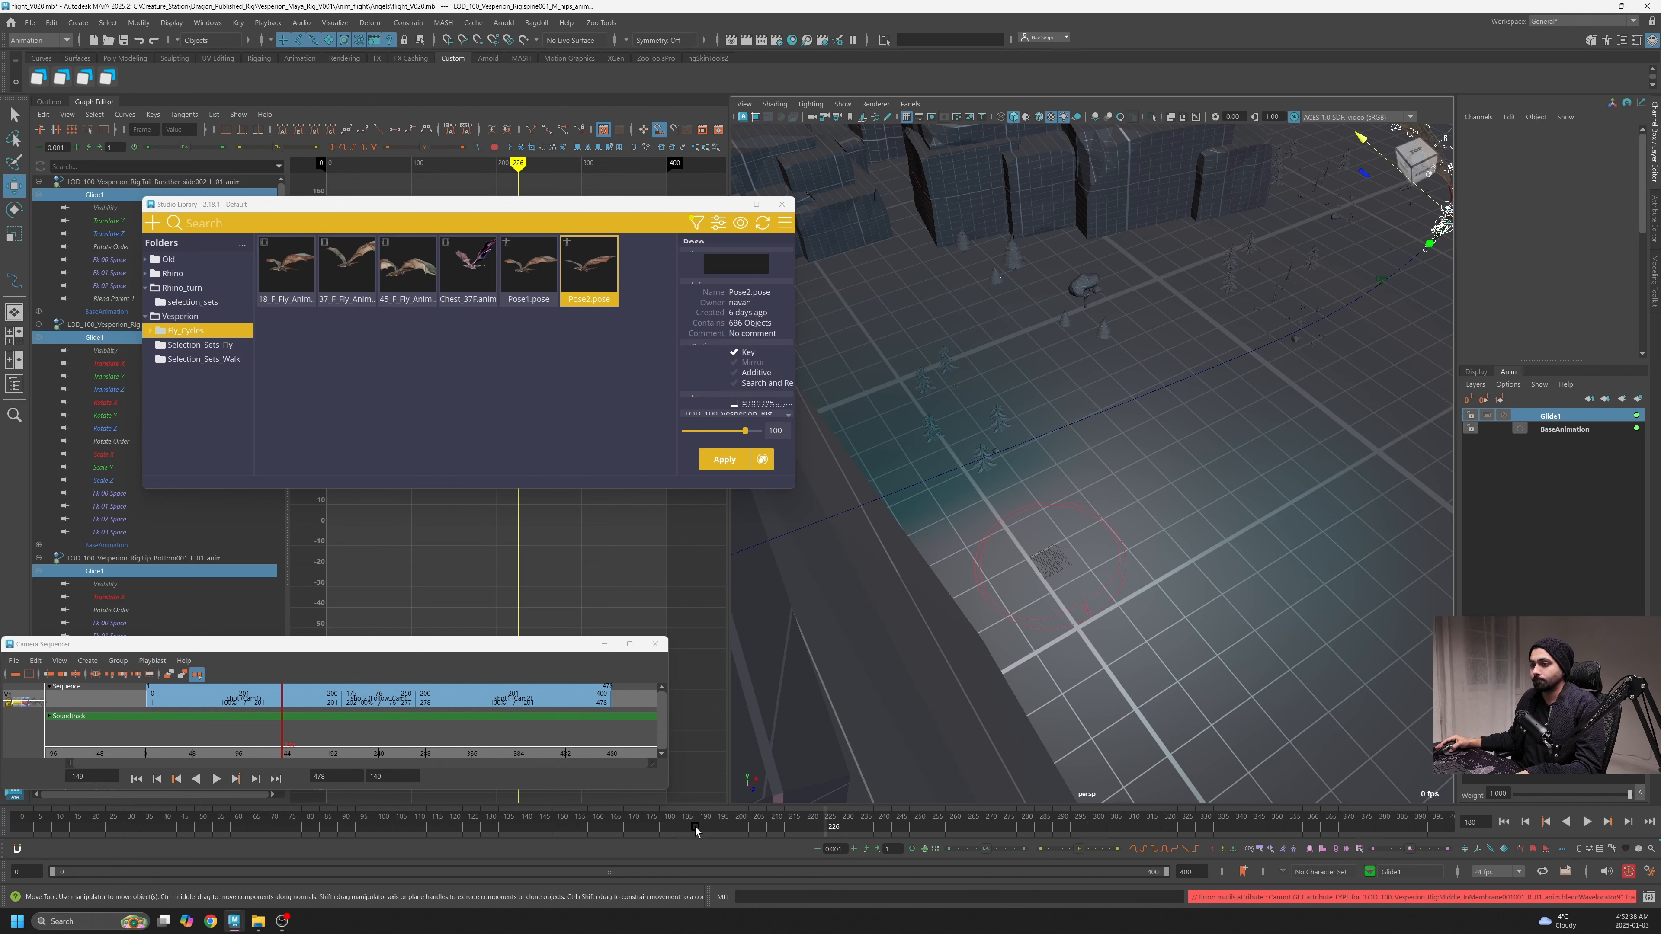
Look through Cam2 and review the dragon's flight motion up to frame 245, stopping at frame 235
left_click_drag(696, 828, 790, 840)
left_click(910, 104)
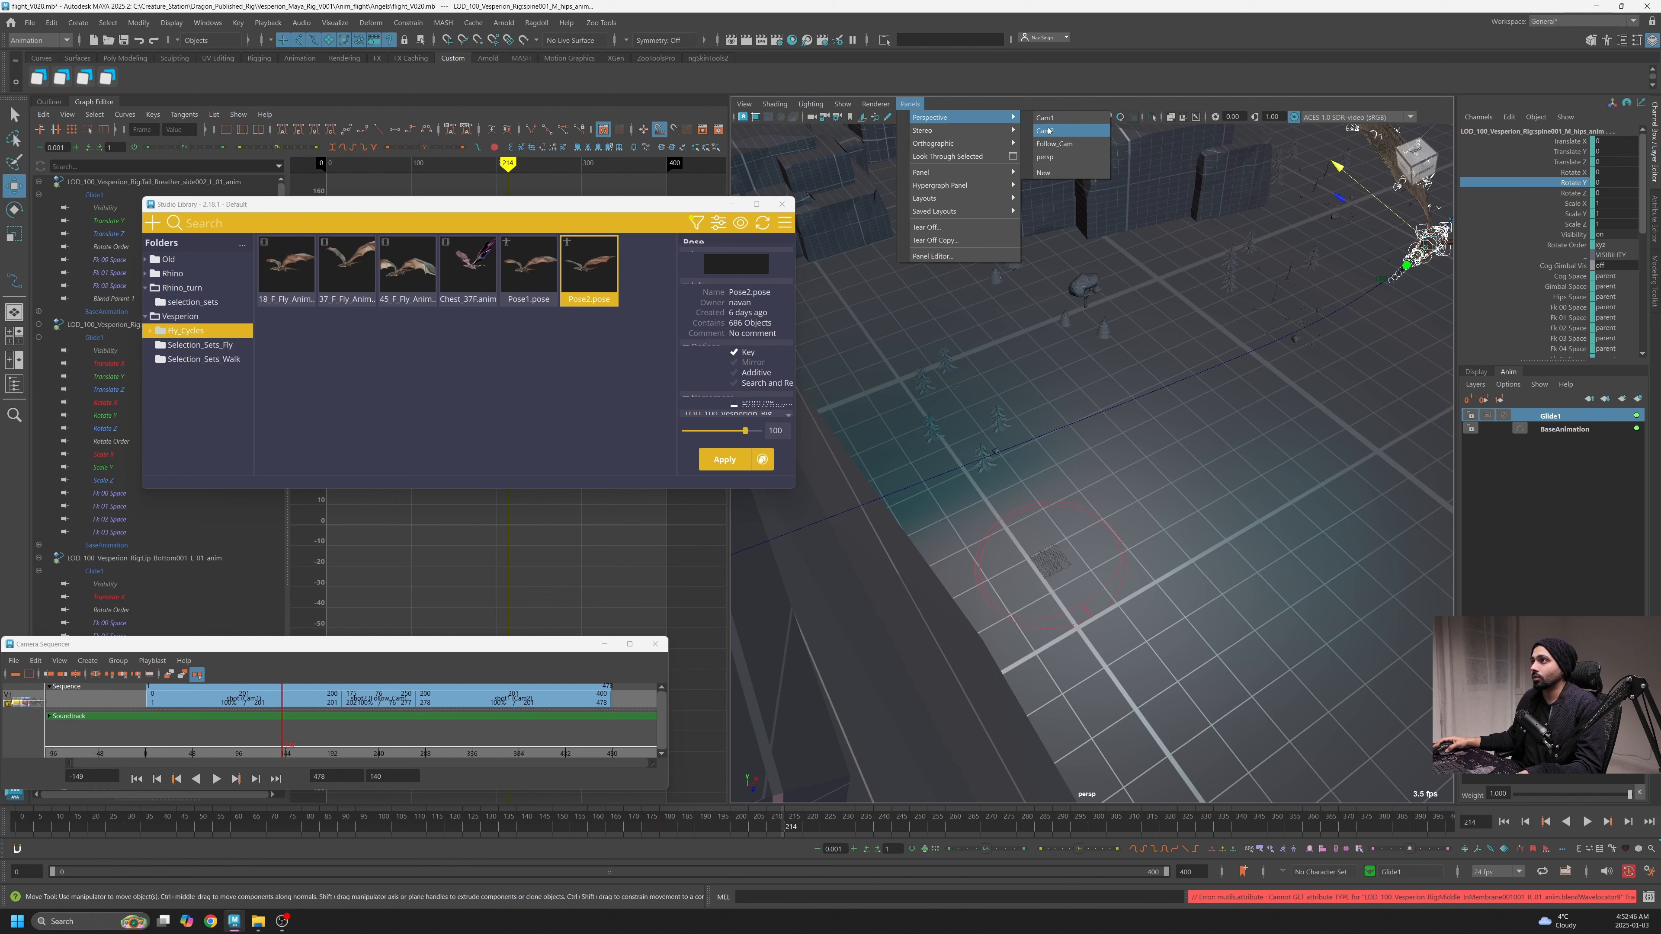
left_click(1066, 129)
key("alt+v")
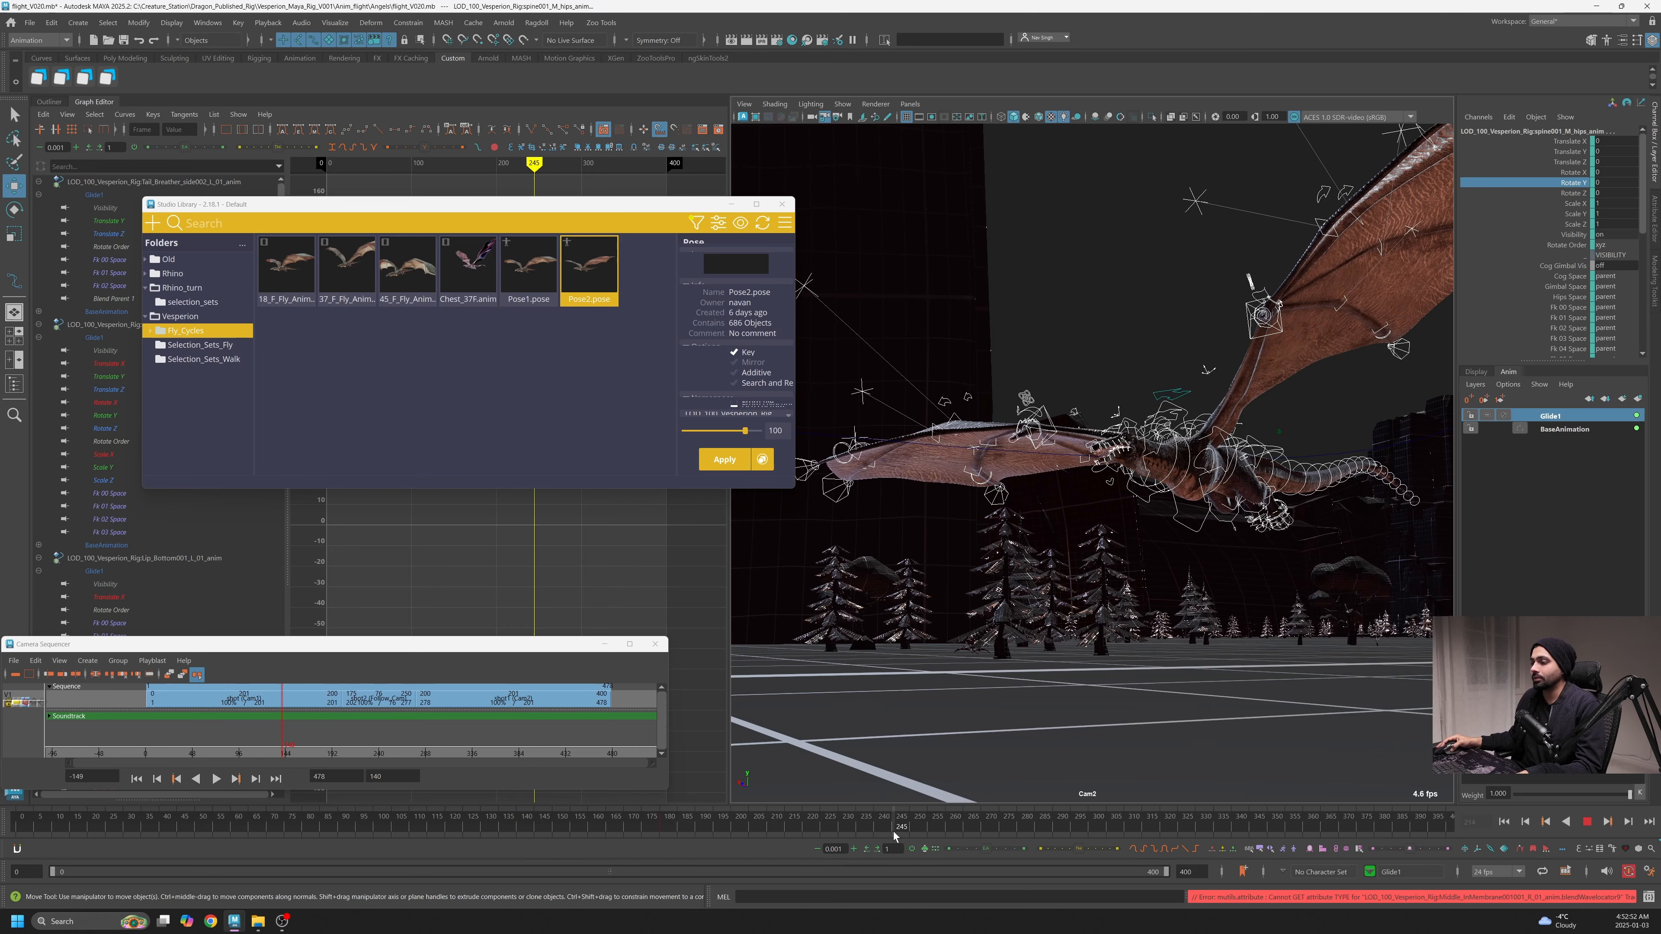
left_click_drag(893, 831, 848, 853)
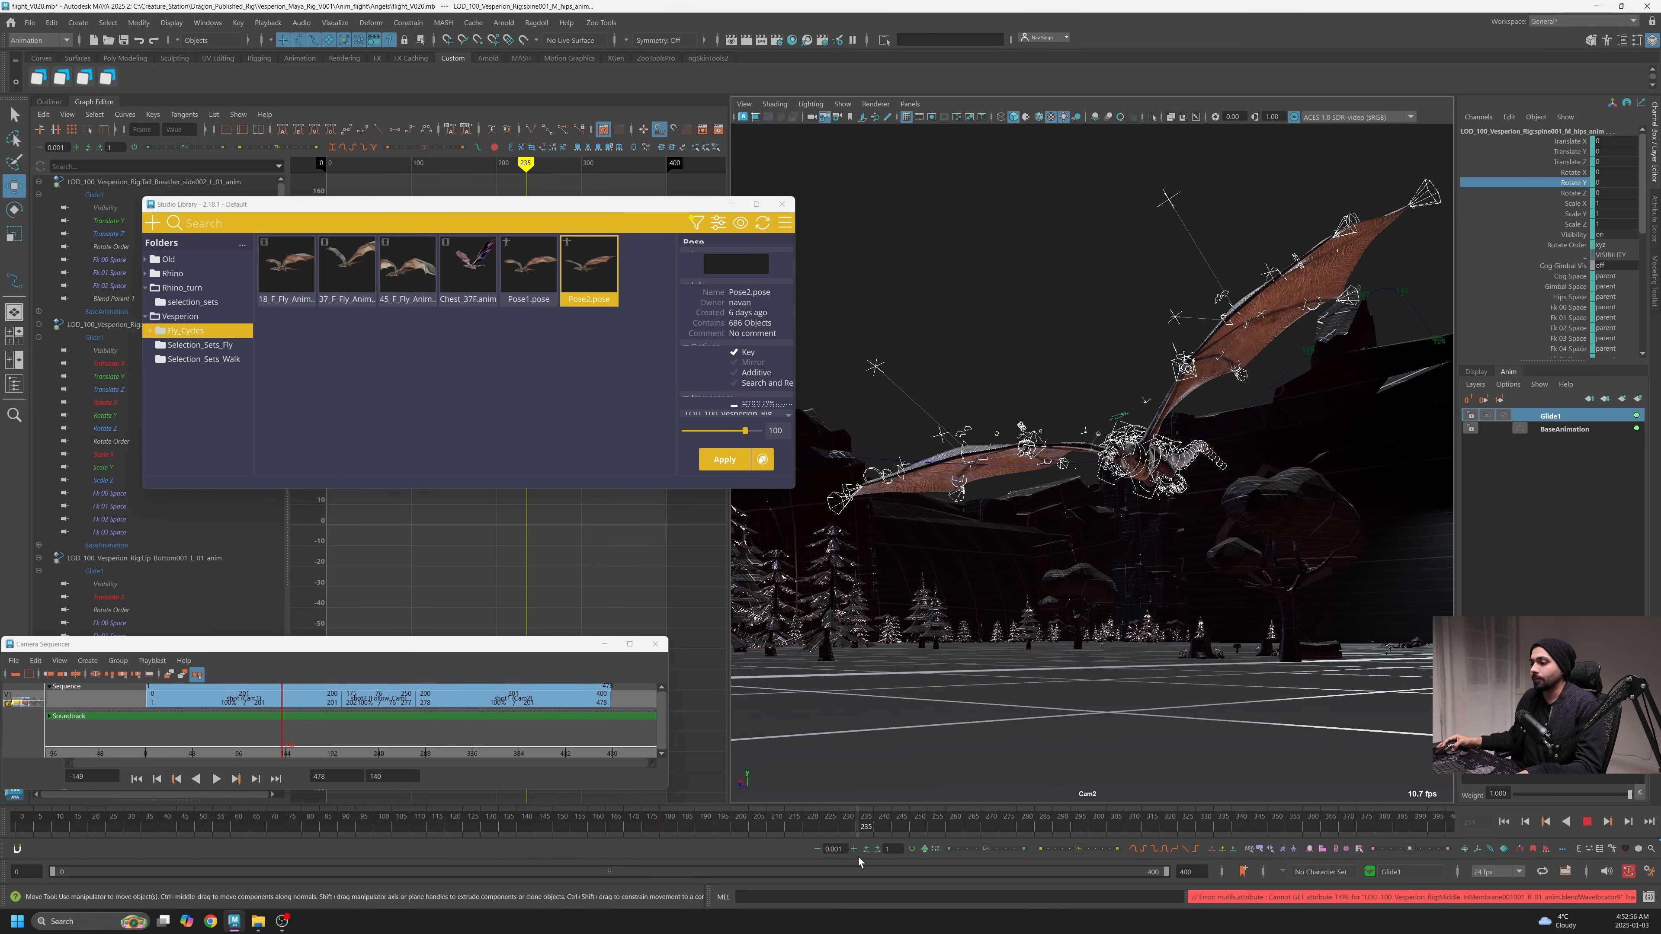
key("Escape")
Choose Pose1.pose in the pose library and make Glide1 the active animation layer
left_click(535, 283)
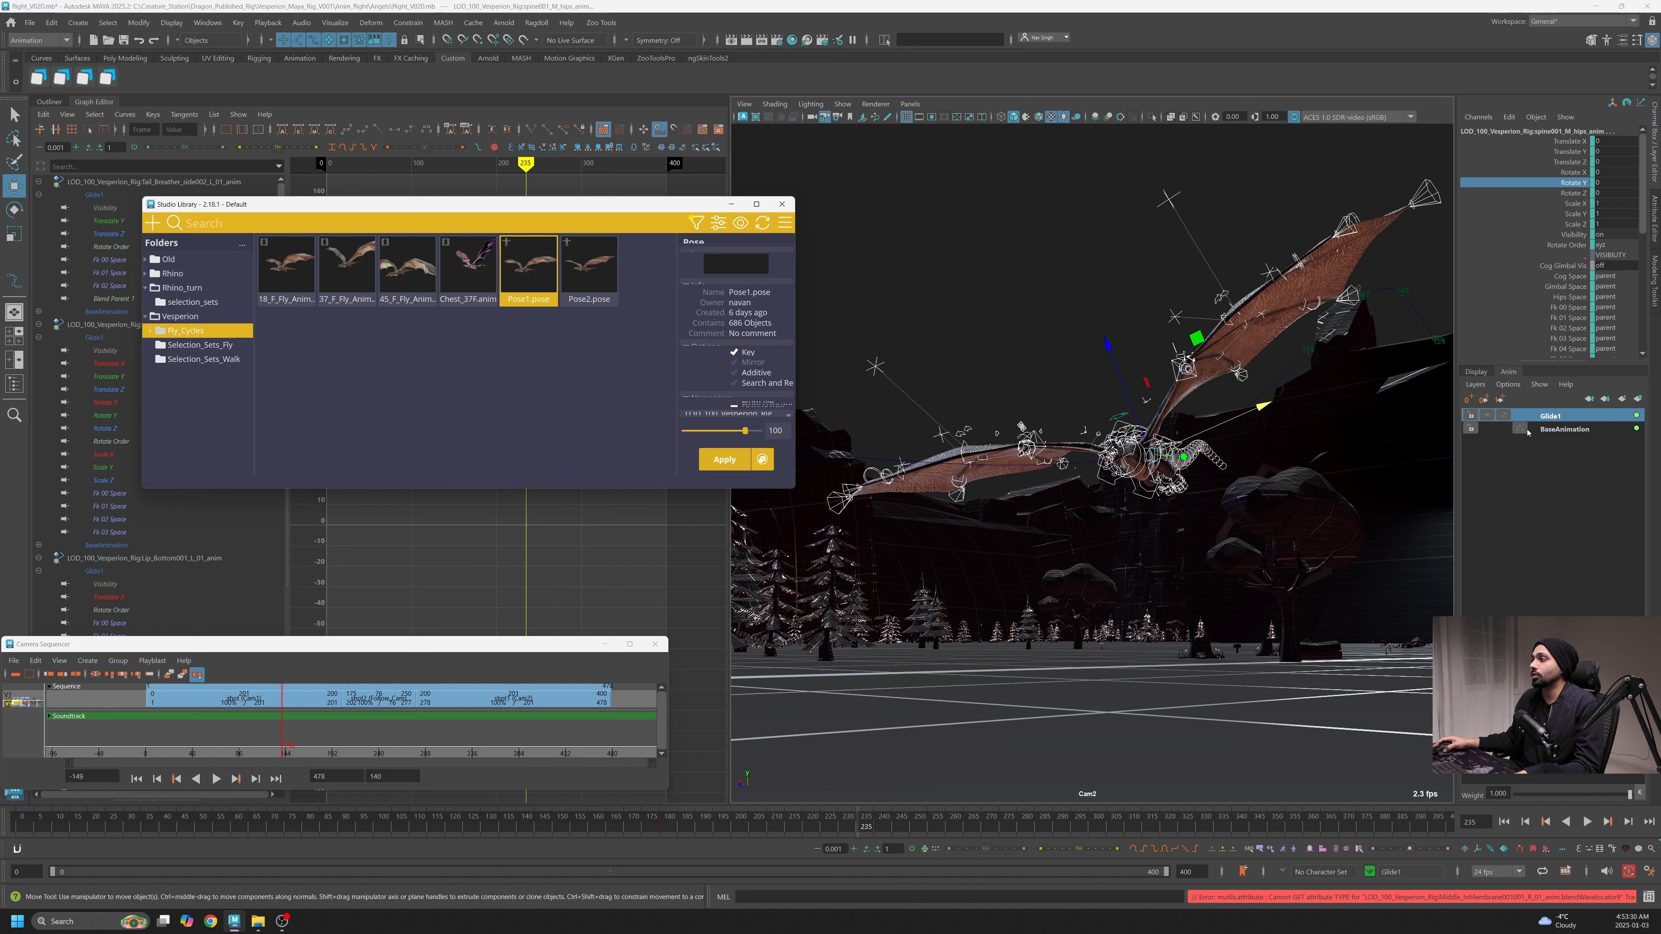
left_click(1555, 421)
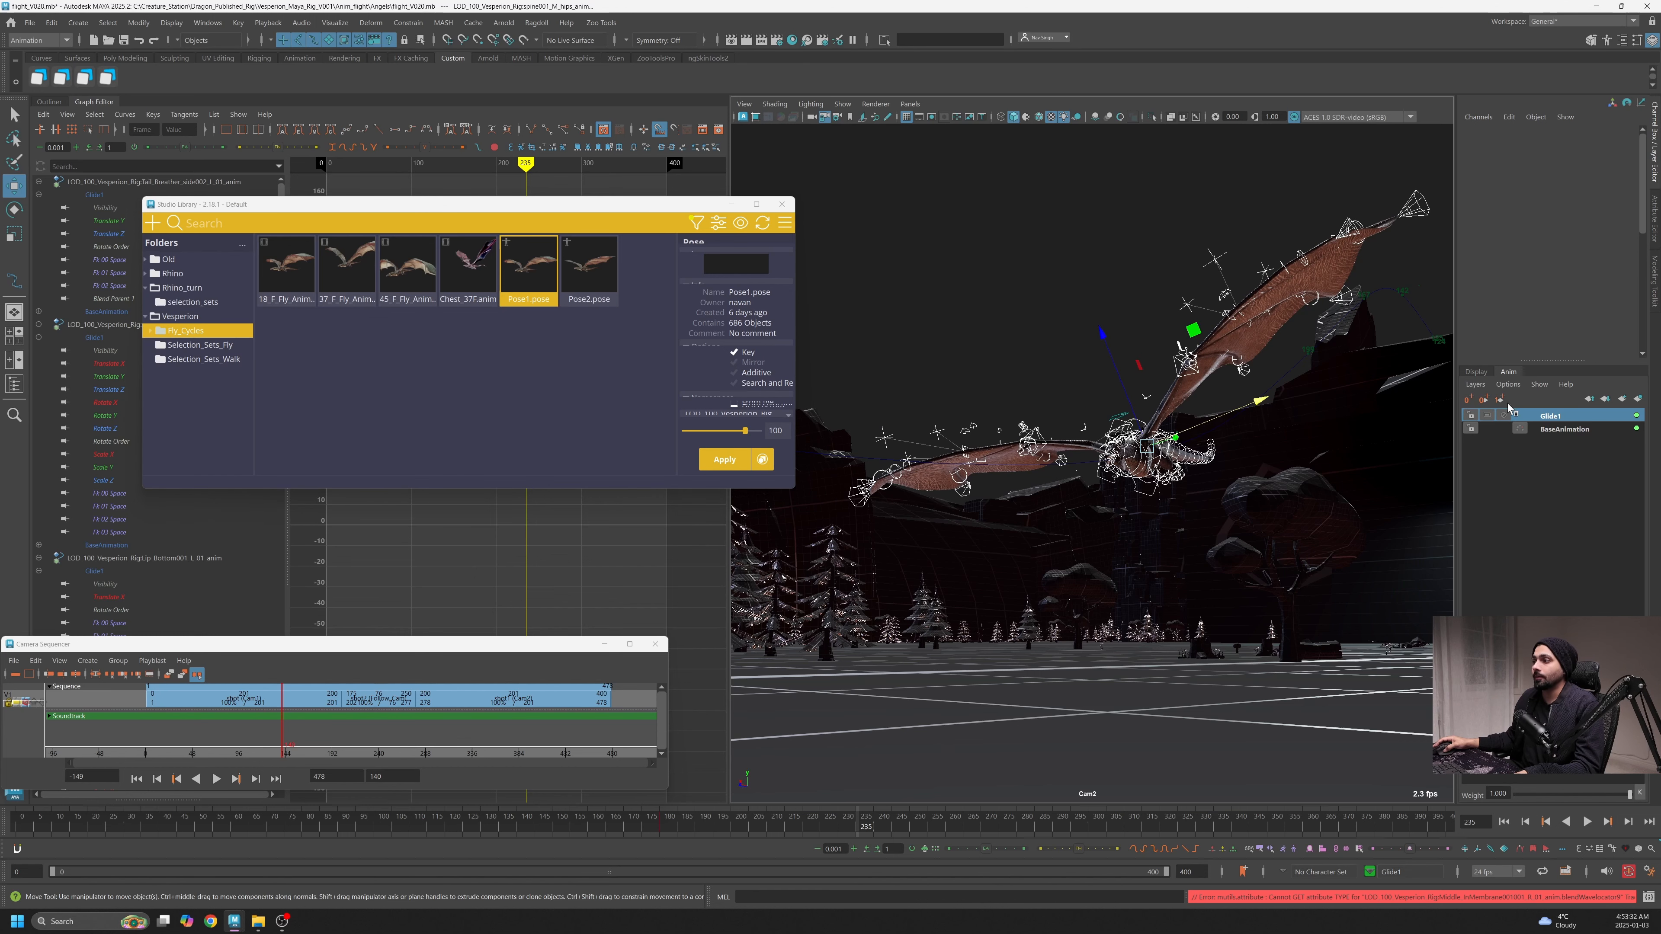
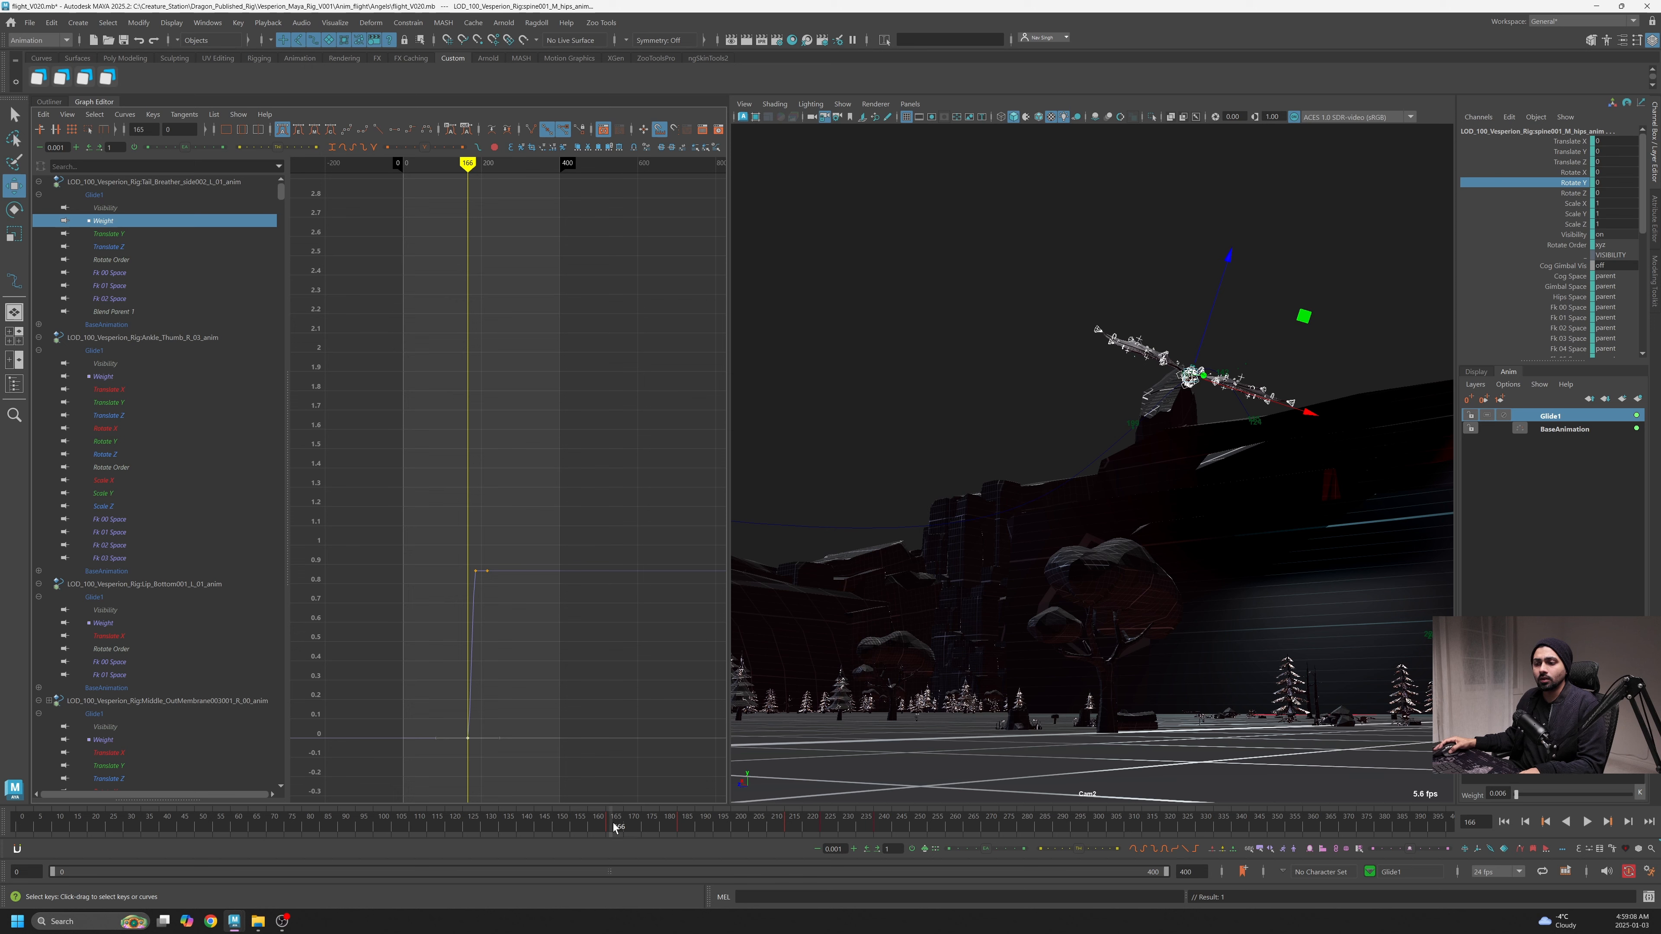
Scrub through the glide to frame 295 and insert a key there on the Glide1 weight curve
left_click_drag(613, 827, 625, 828)
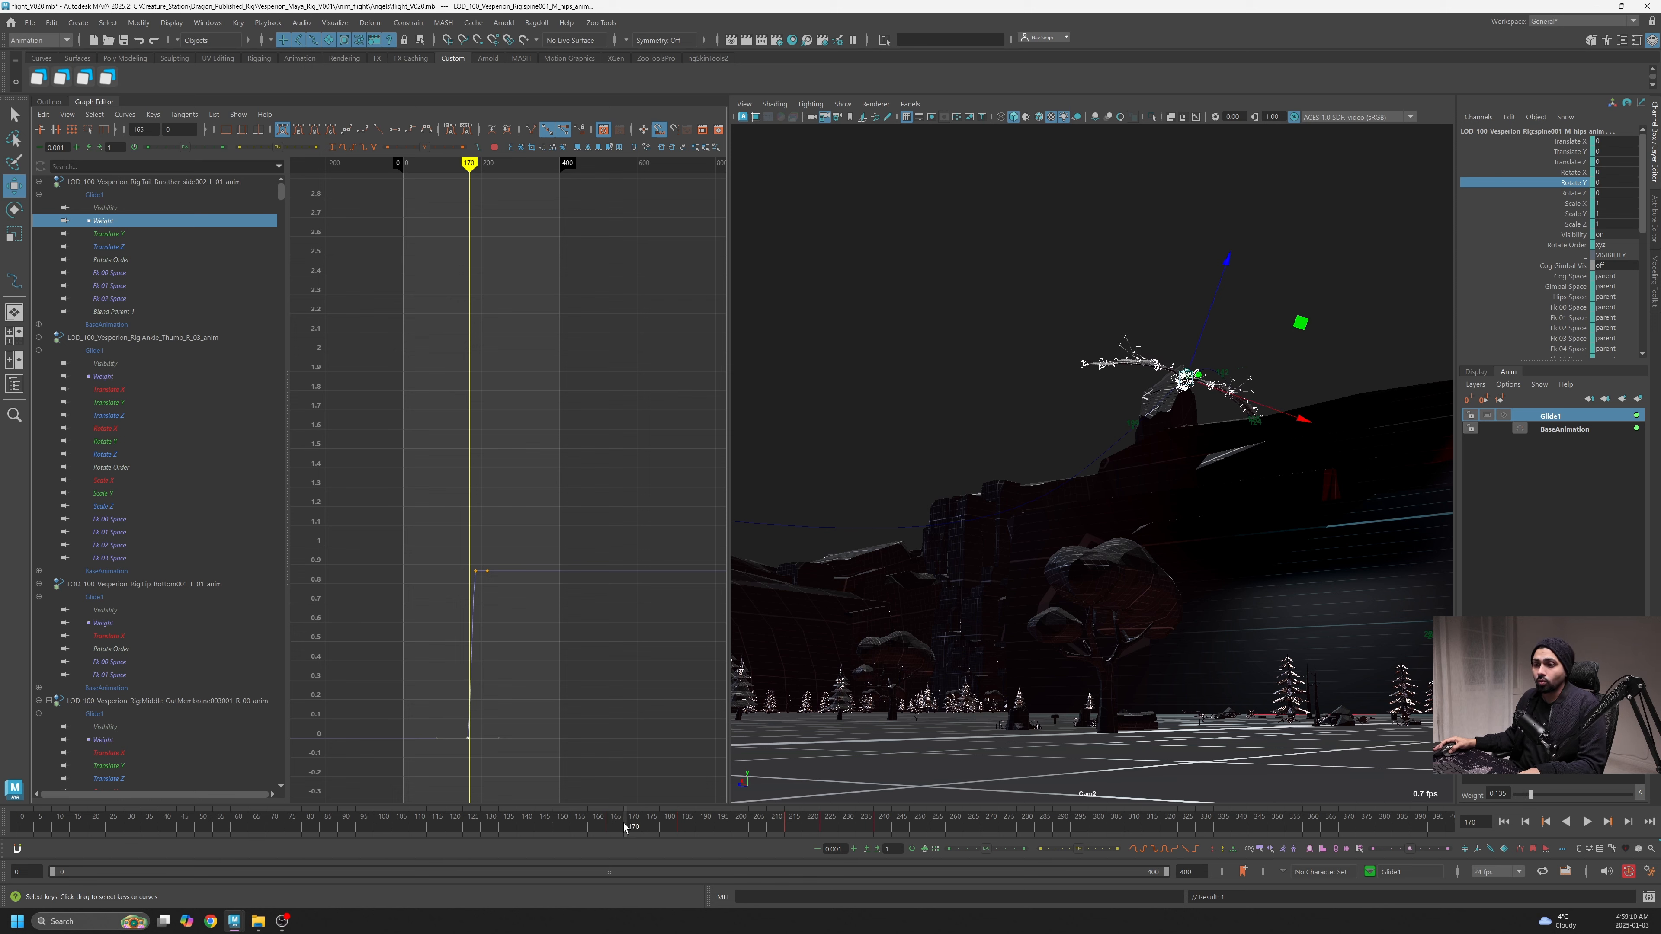
left_click_drag(625, 827, 1074, 828)
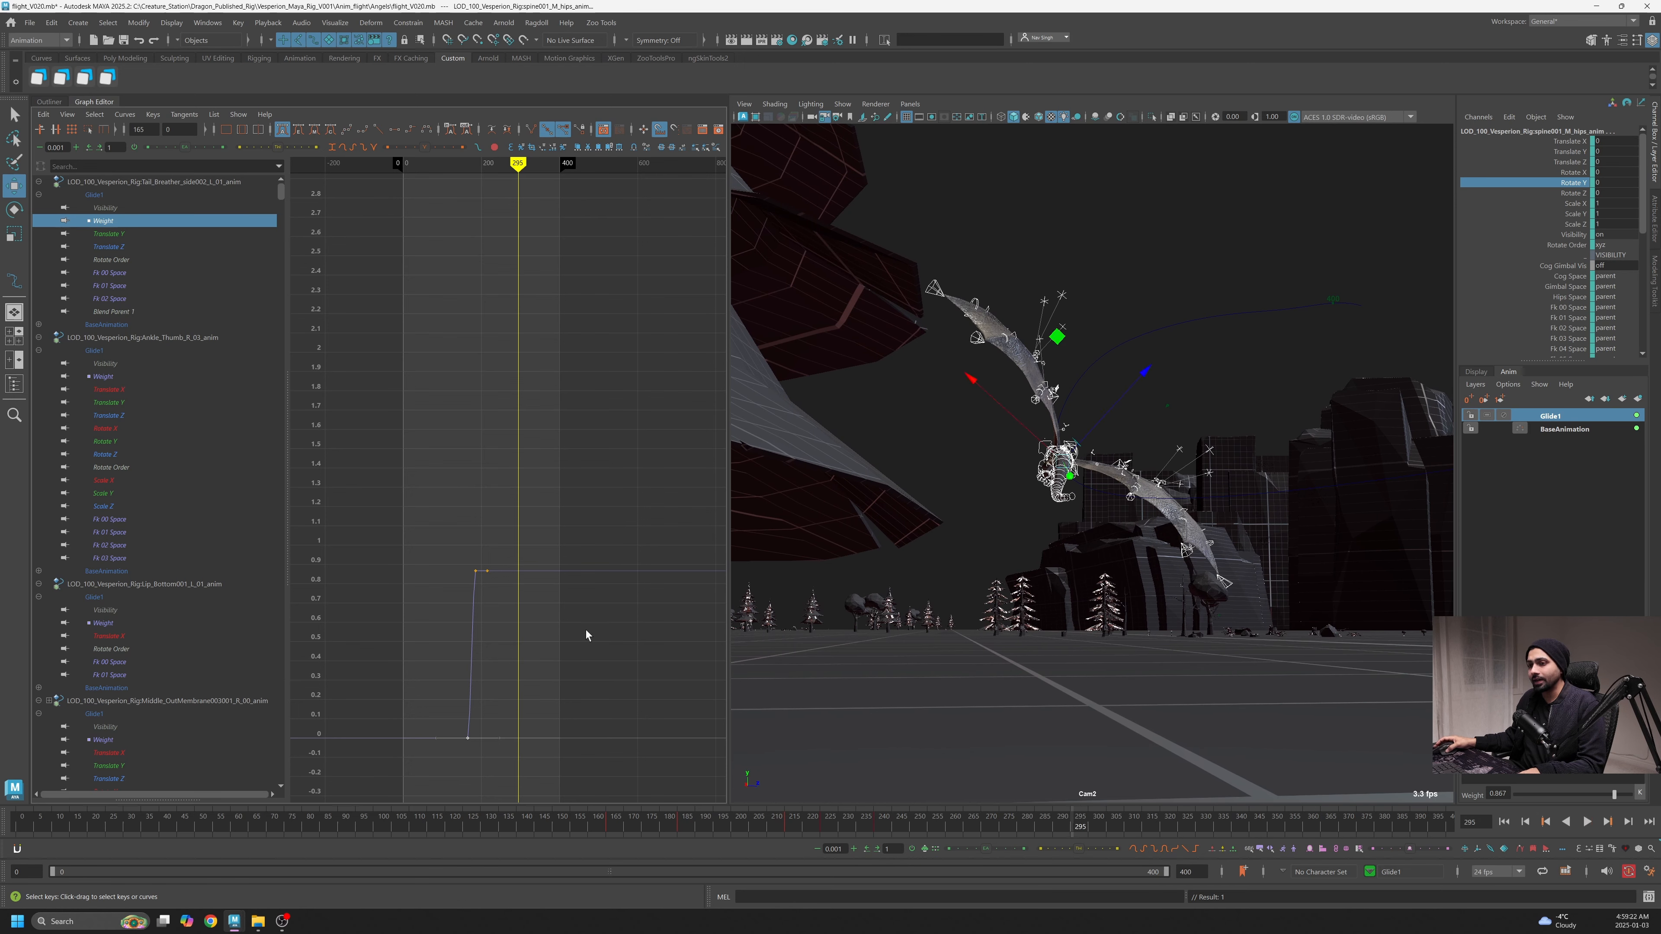
right_click(505, 525)
Insert another key on the Glide1 weight curve at frame 315 and set its value to 0
key("alt+v")
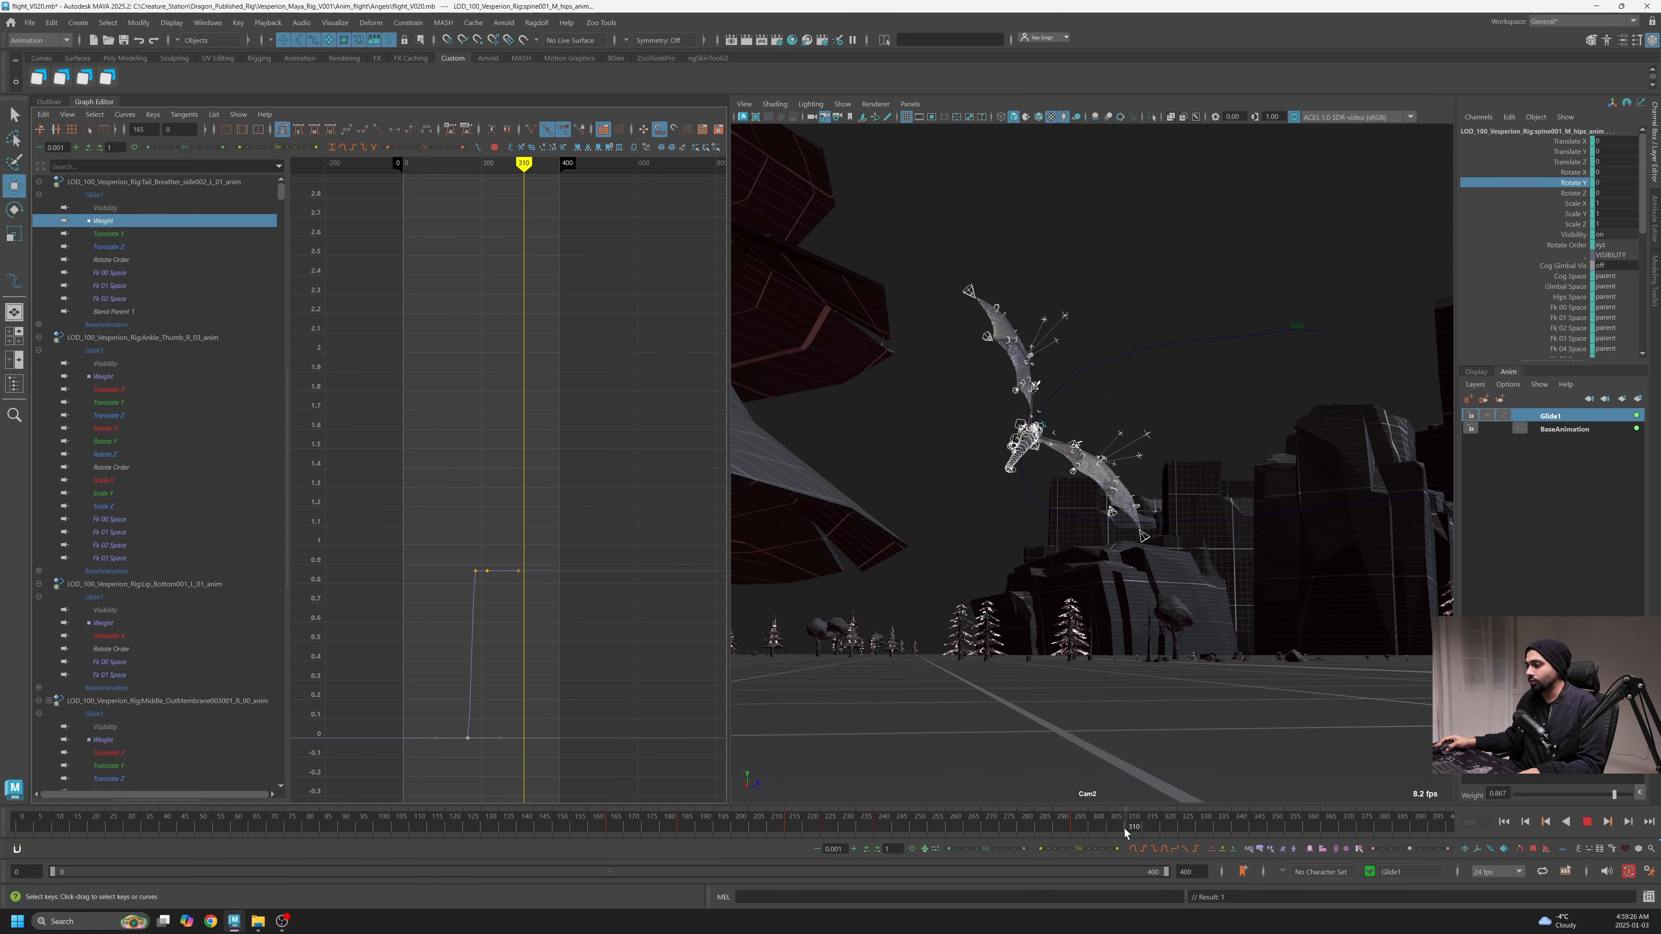
key("f")
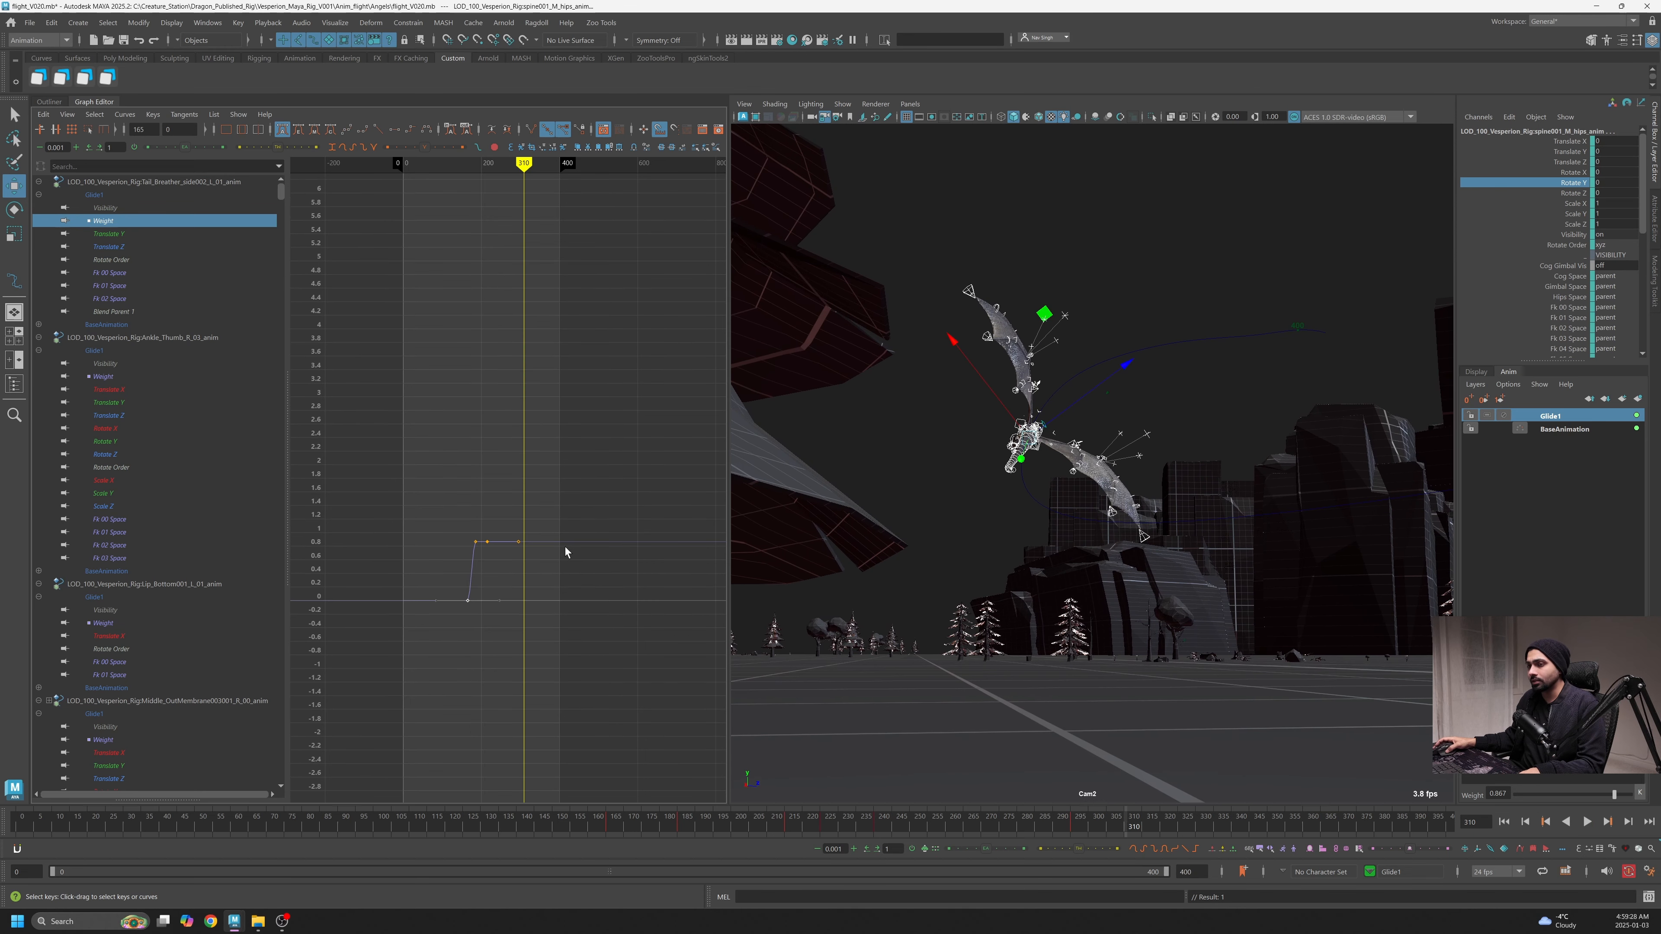
key("alt+v")
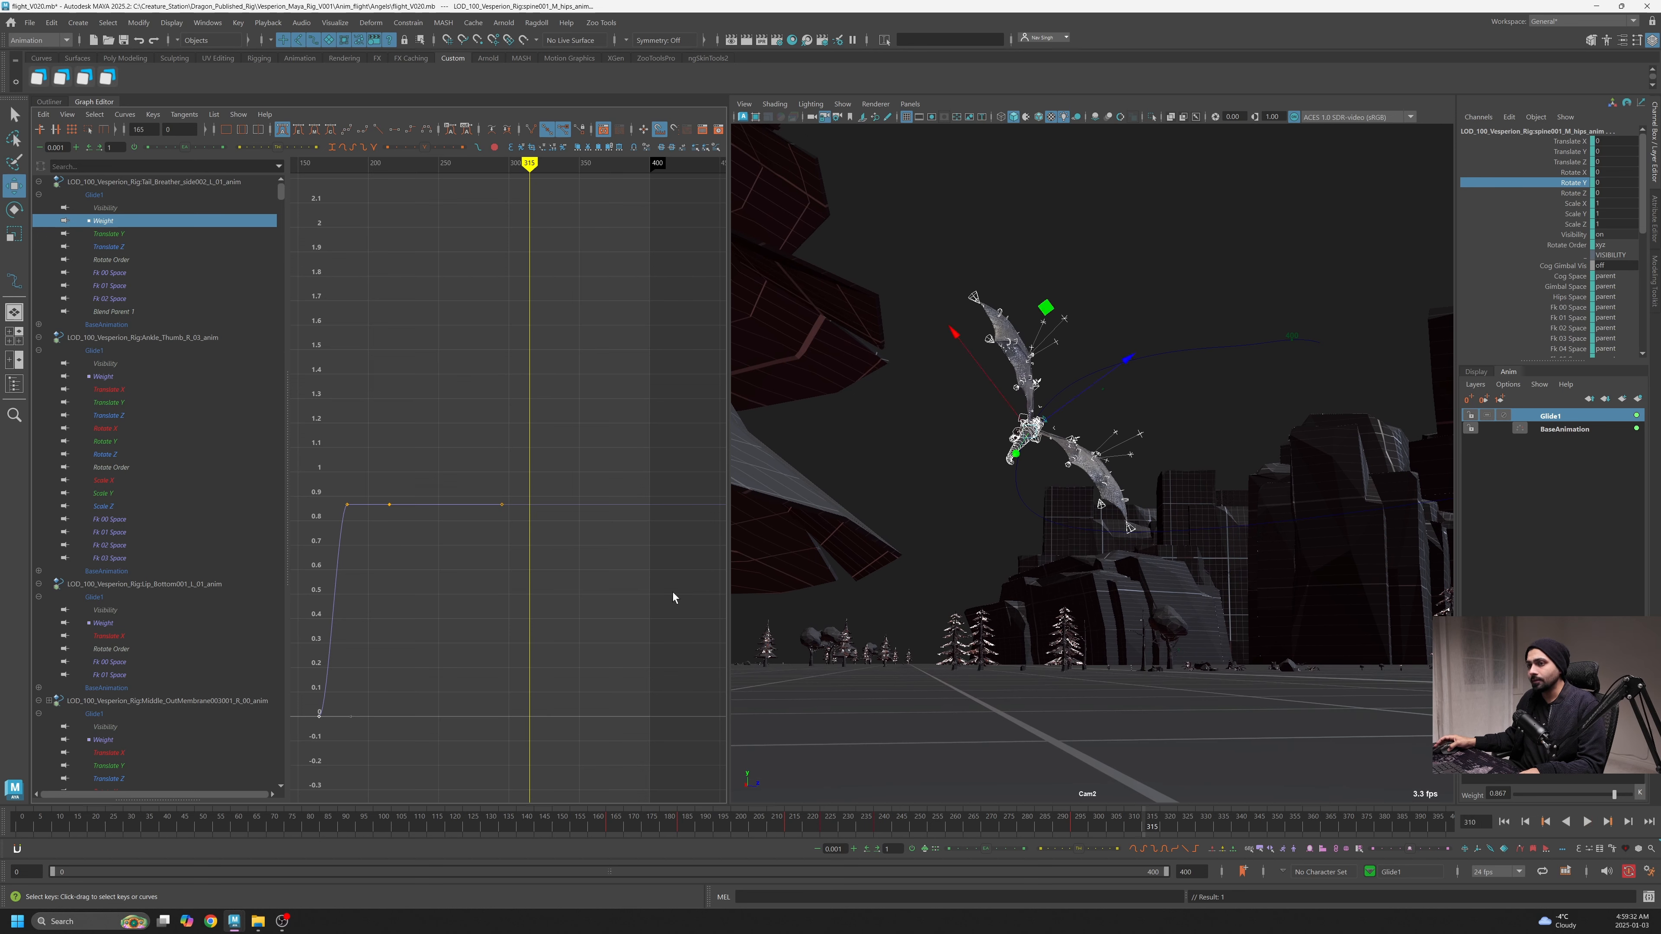
right_click(505, 459)
left_click(545, 473)
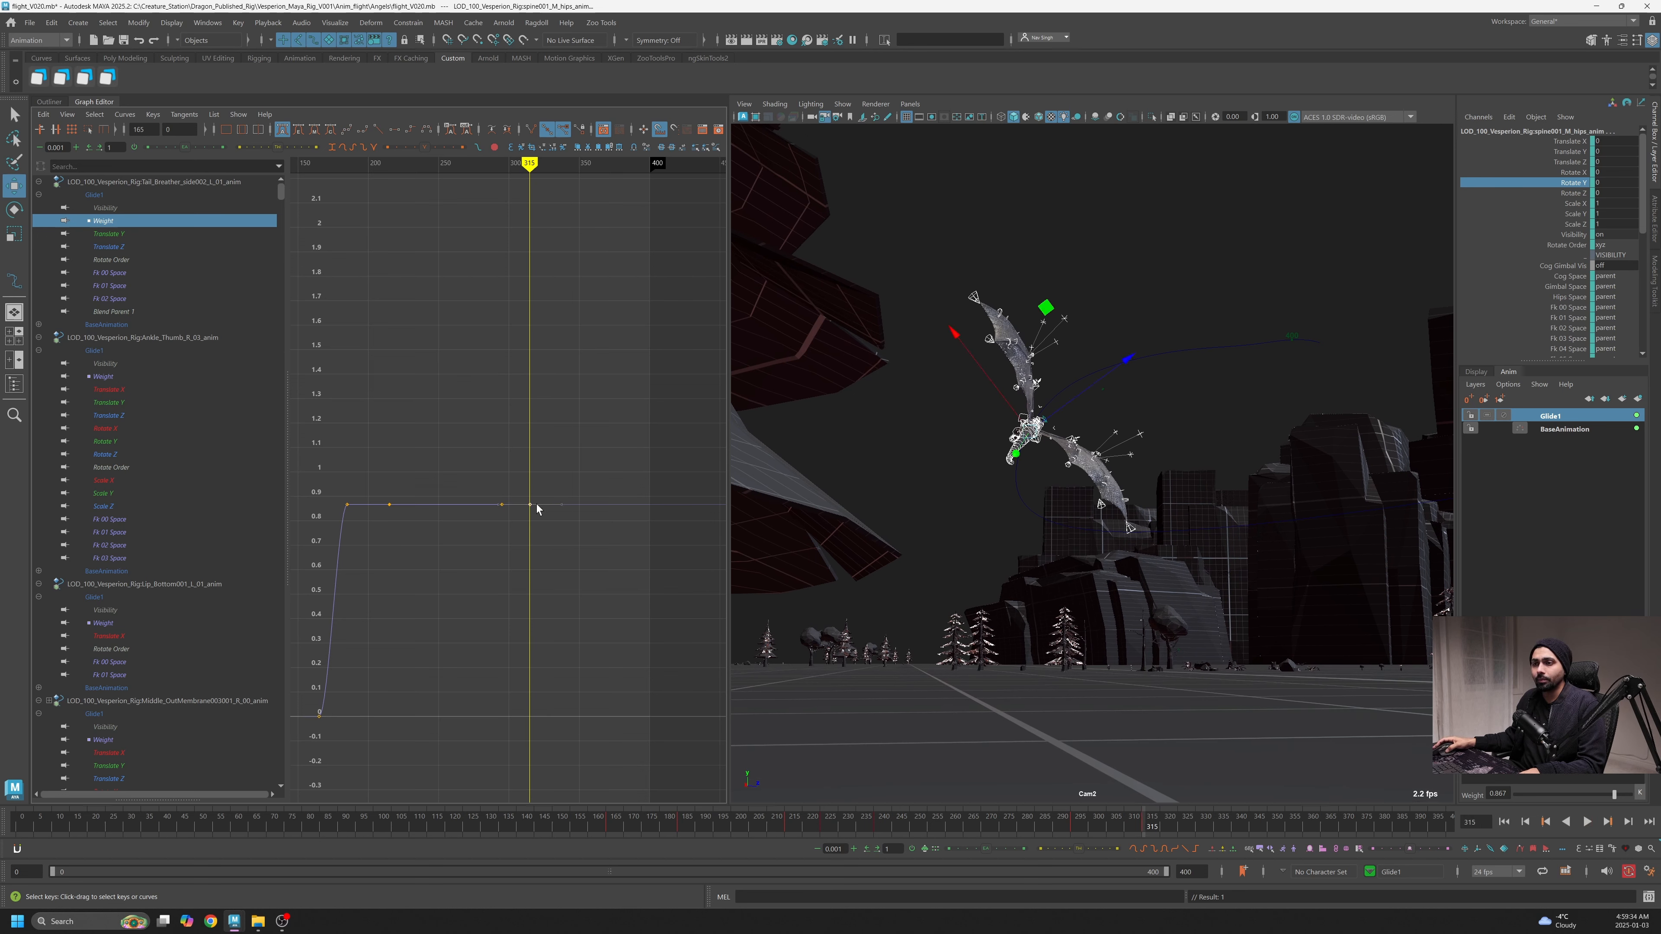
left_click(185, 131)
type("0")
key("Return")
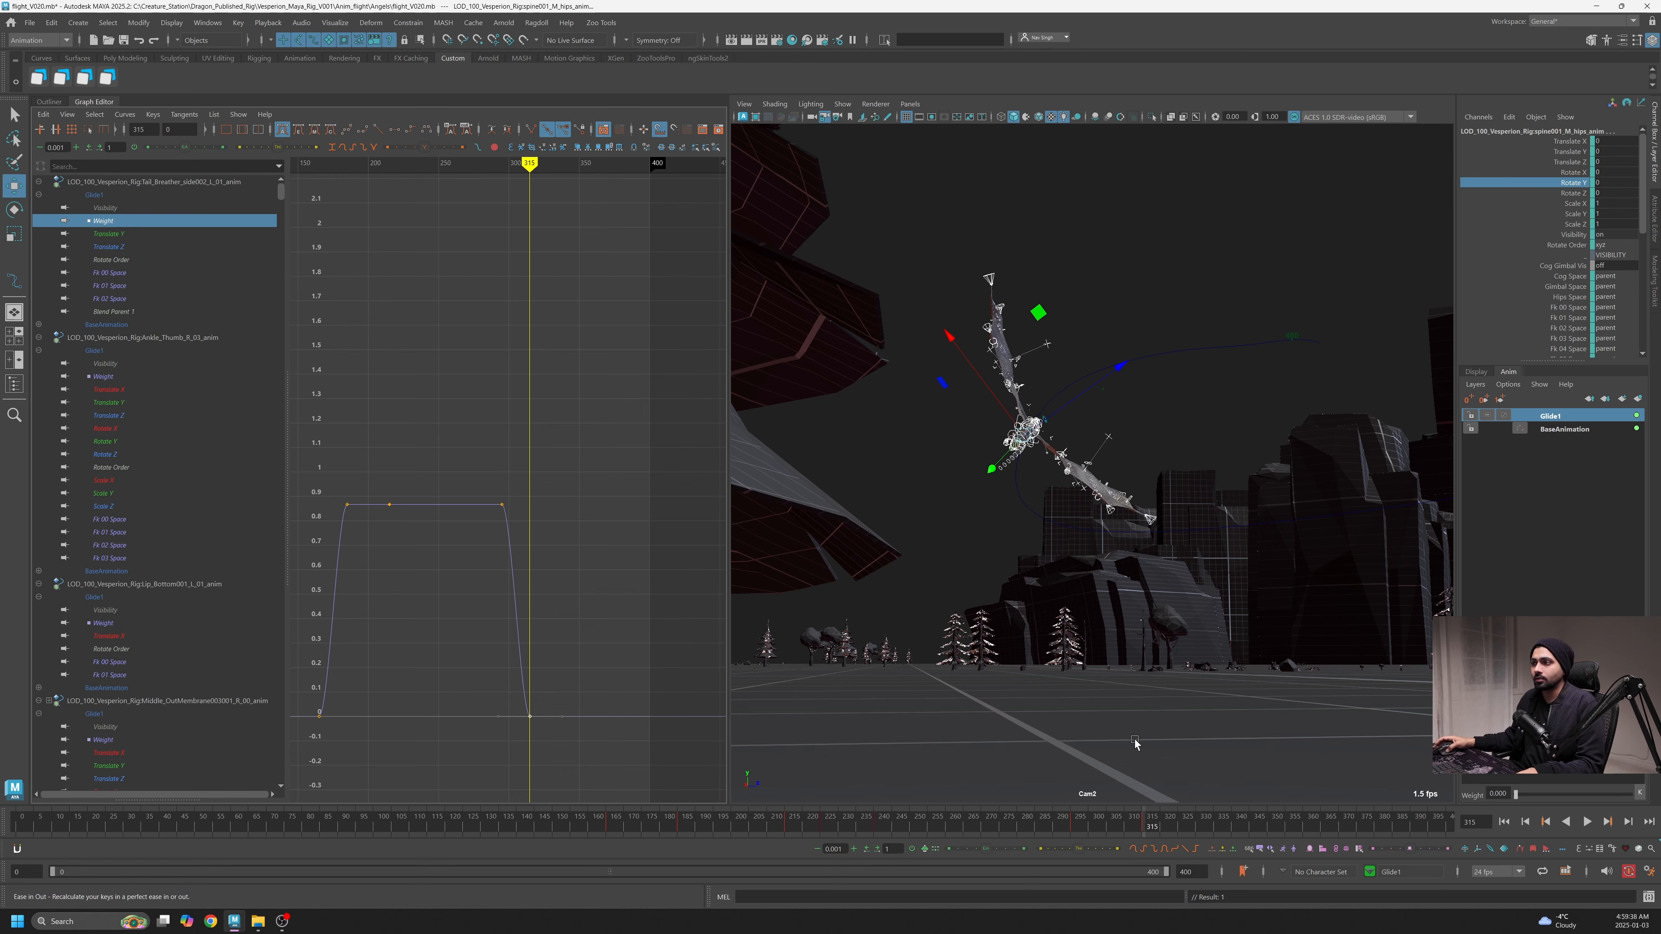
Scrub back to frame 264 and hide the Vesperion_ctrlLayer display layer
left_click_drag(1136, 829, 966, 861)
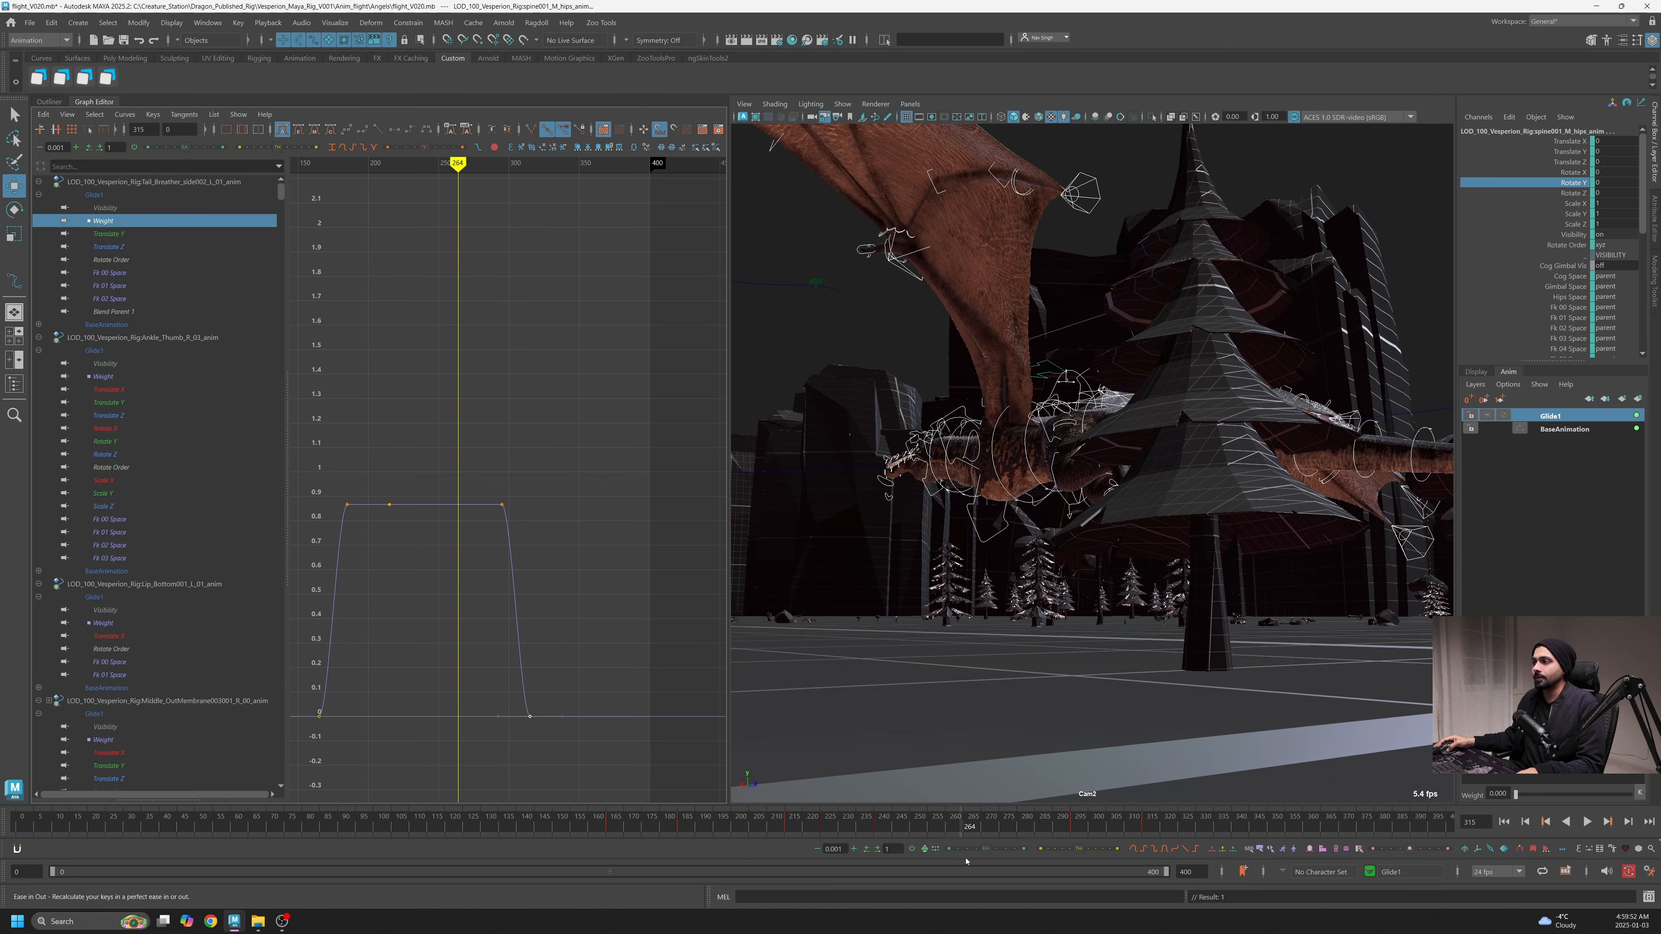
left_click(1476, 371)
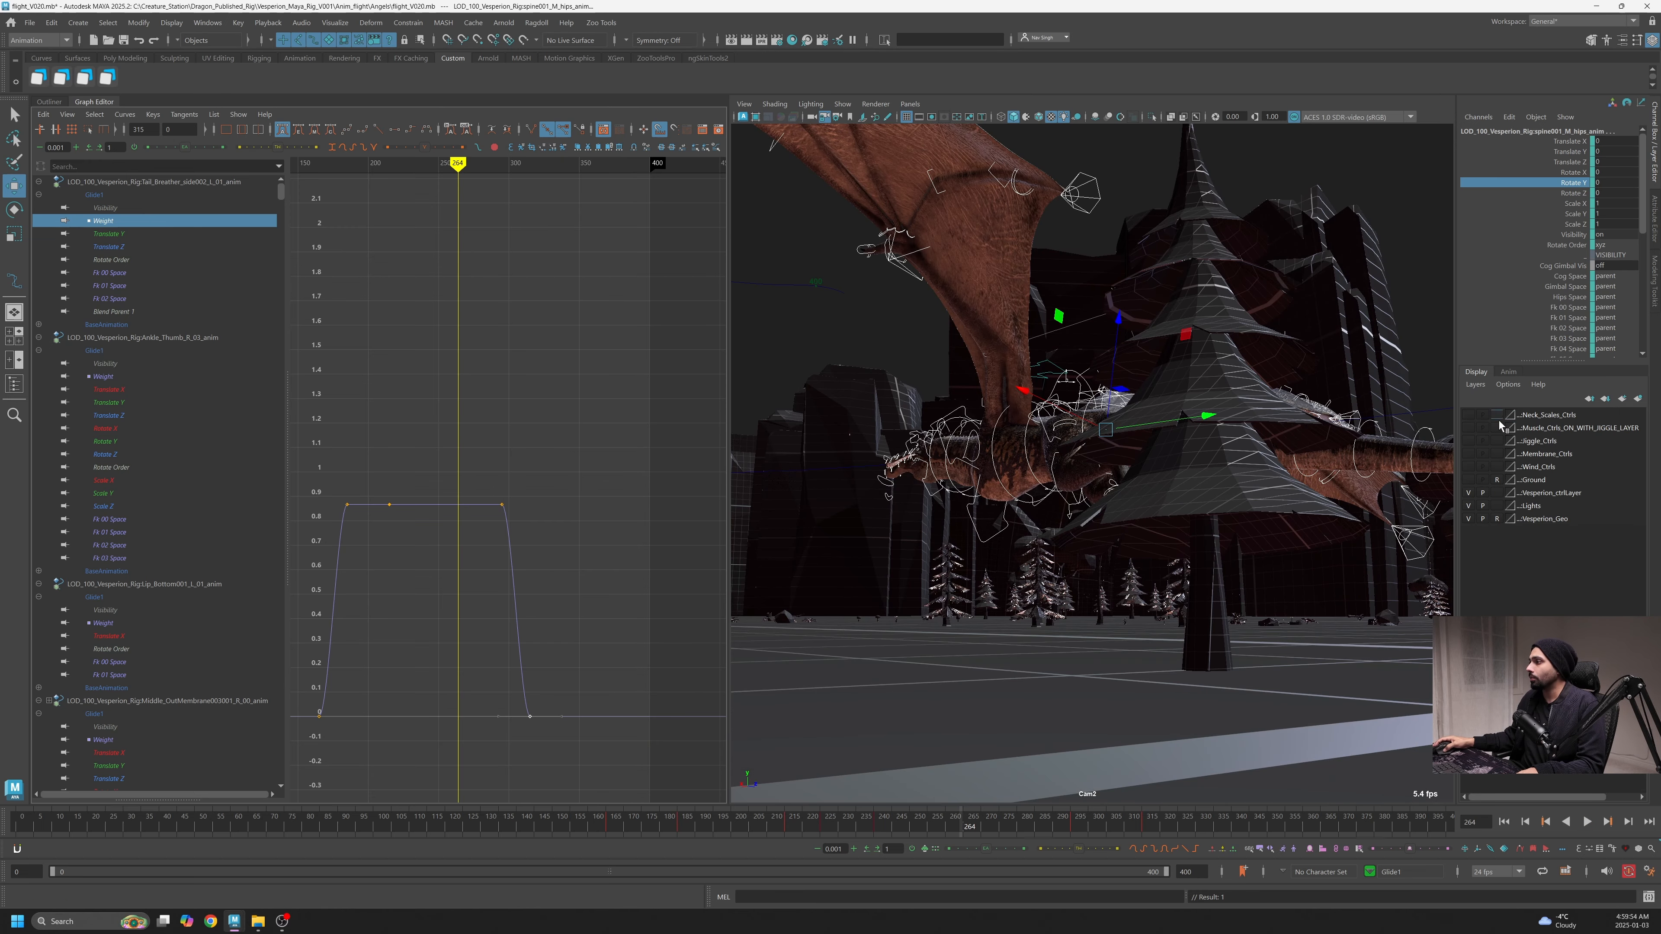
left_click(1468, 494)
Limit the playback range to frames 200–400 and review the glide and its return to flapping through Cam2
left_click_drag(998, 830, 322, 874)
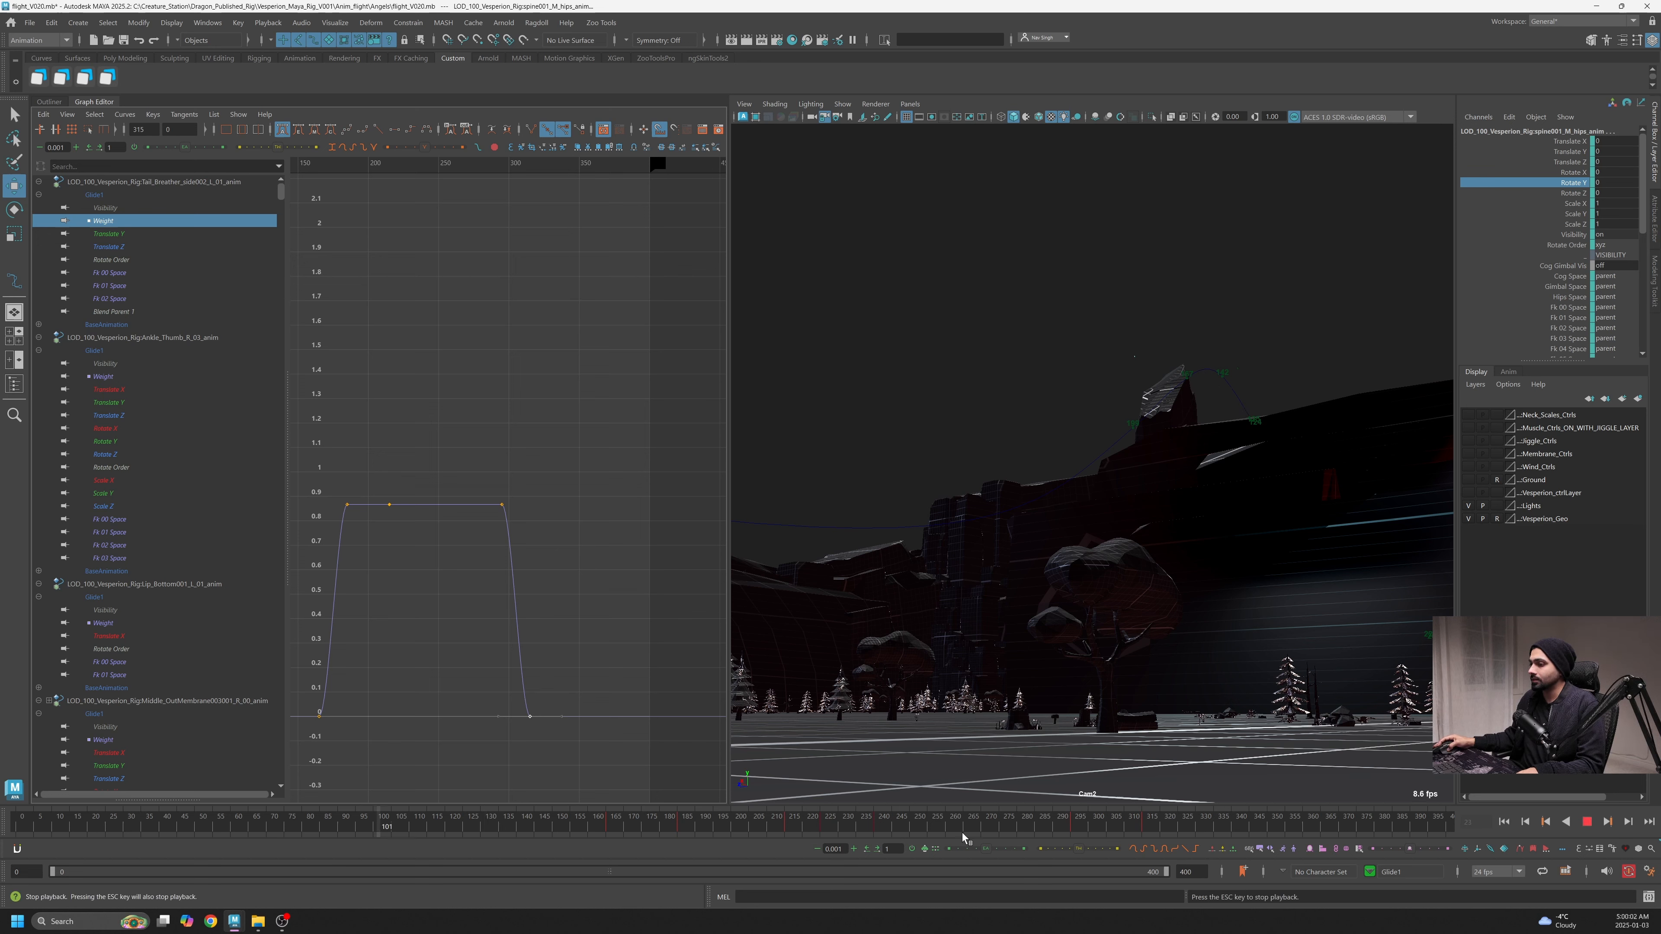
left_click_drag(55, 874, 601, 893)
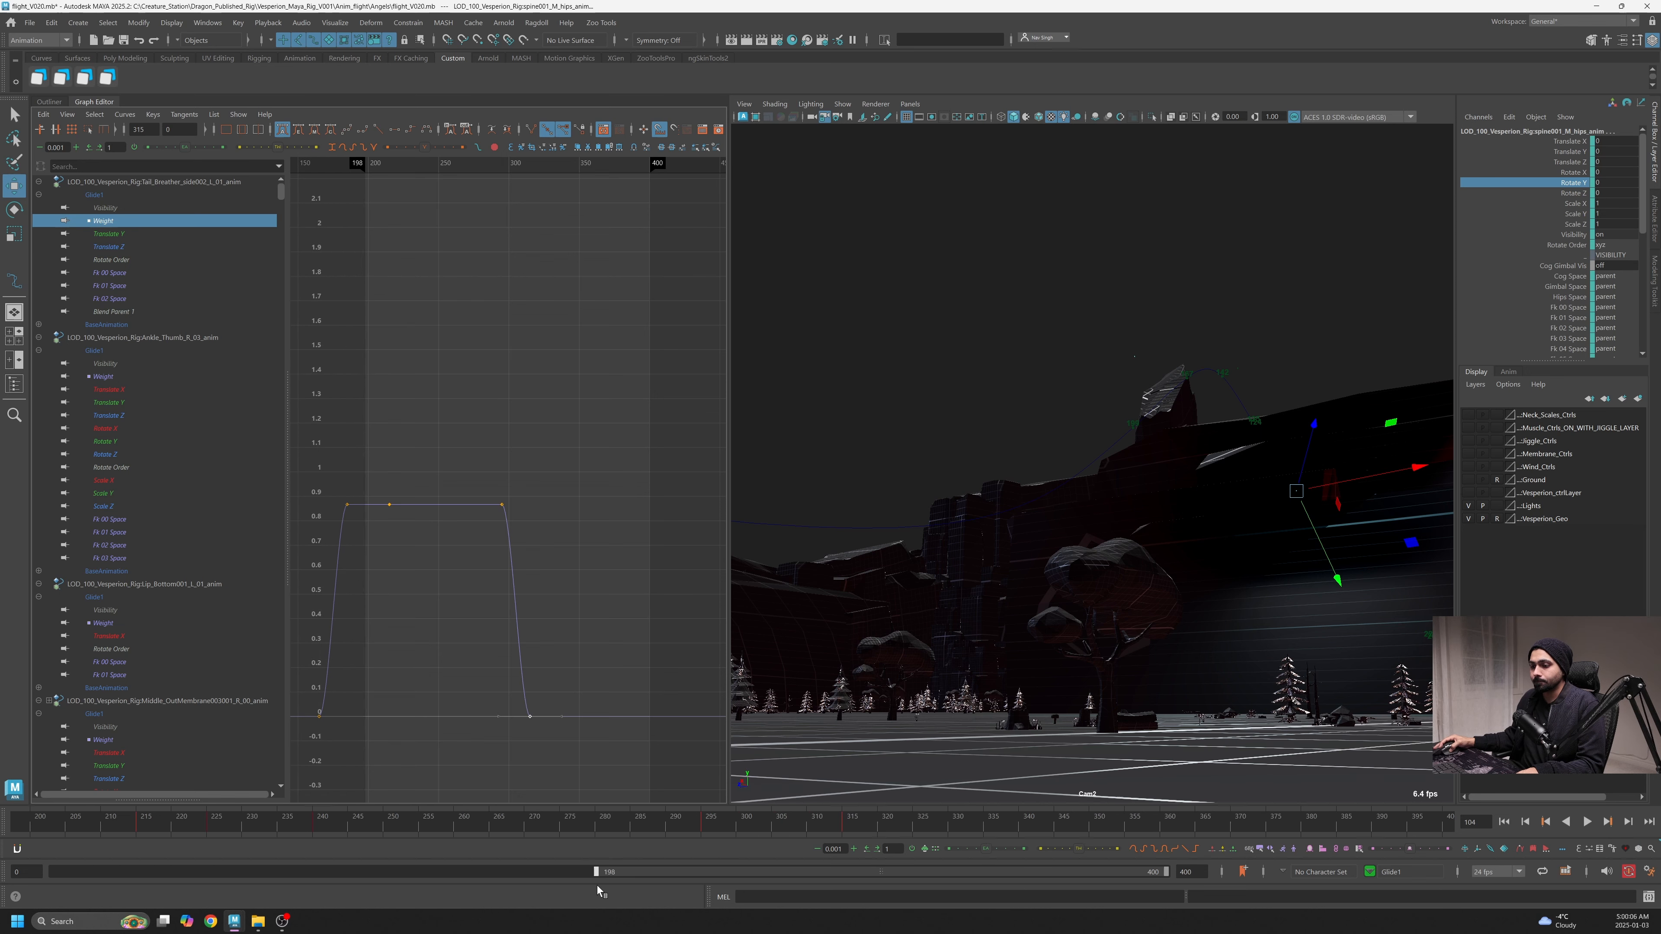
left_click_drag(1373, 829, 23, 850)
left_click(1589, 822)
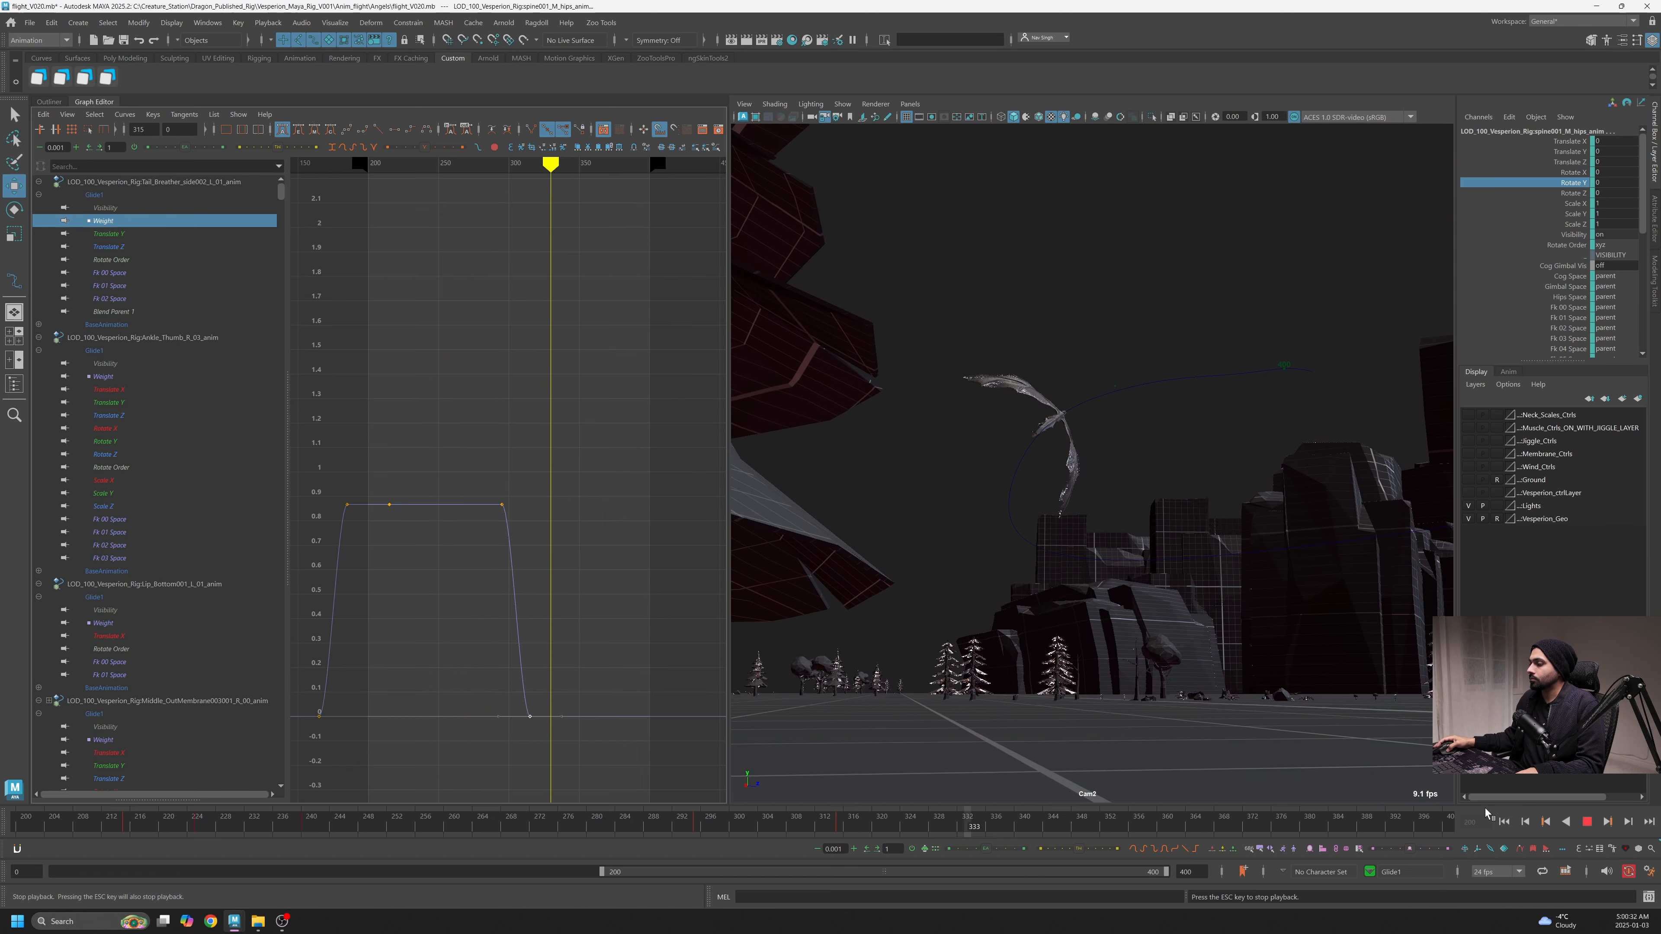
left_click(484, 827)
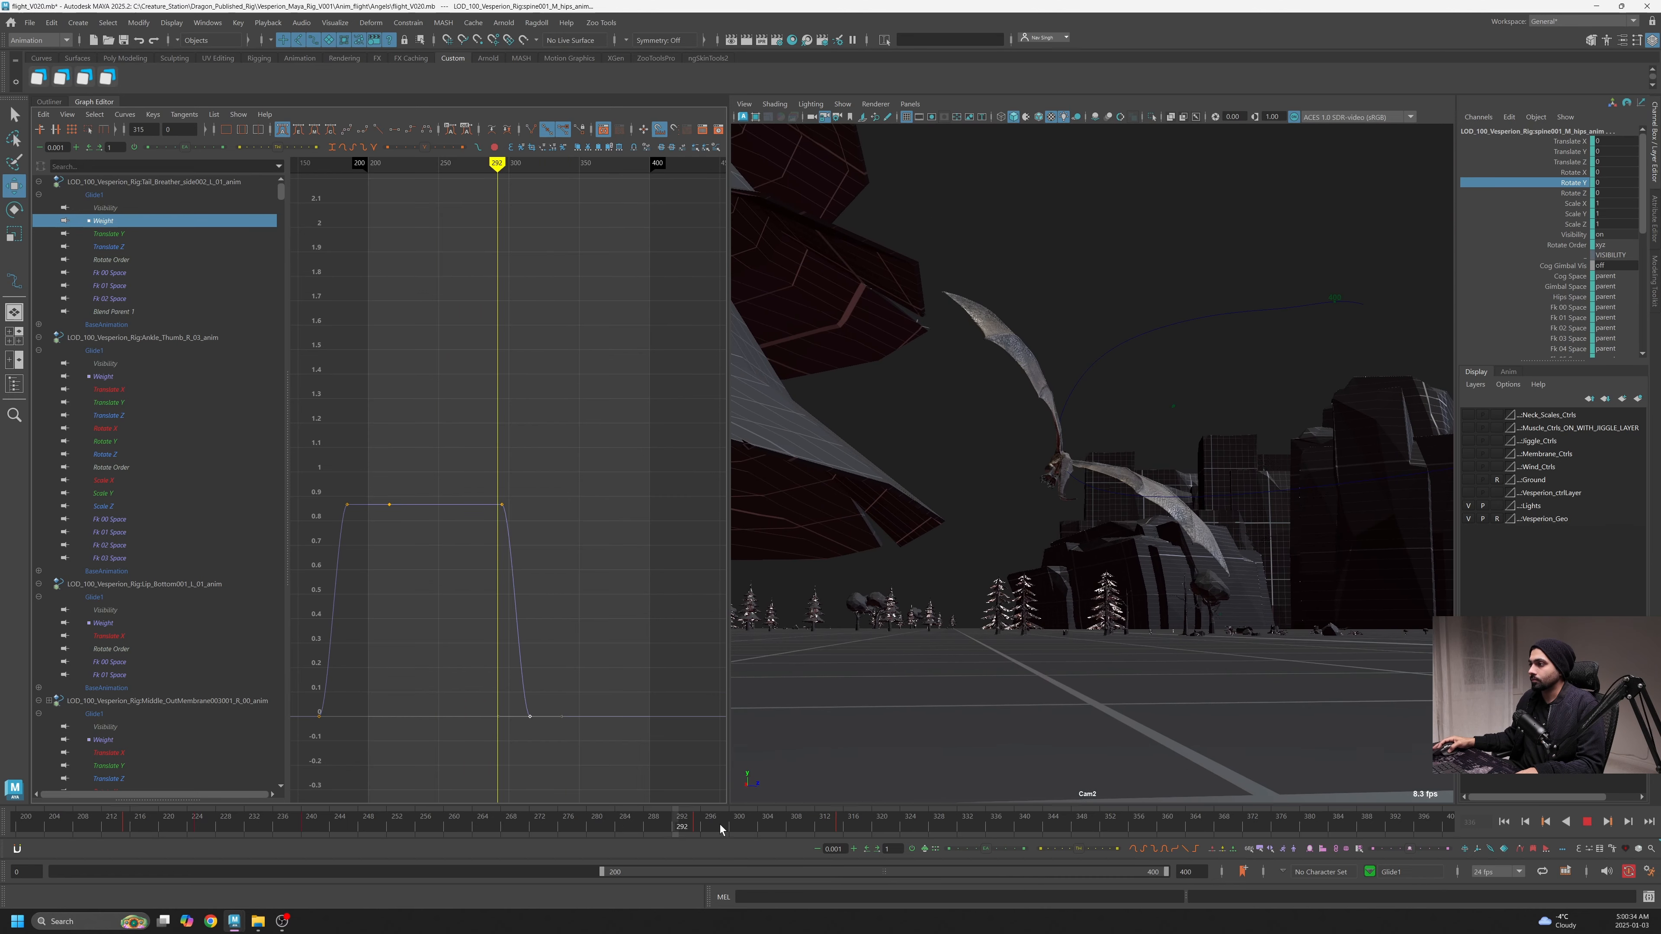
left_click_drag(1032, 832, 86, 863)
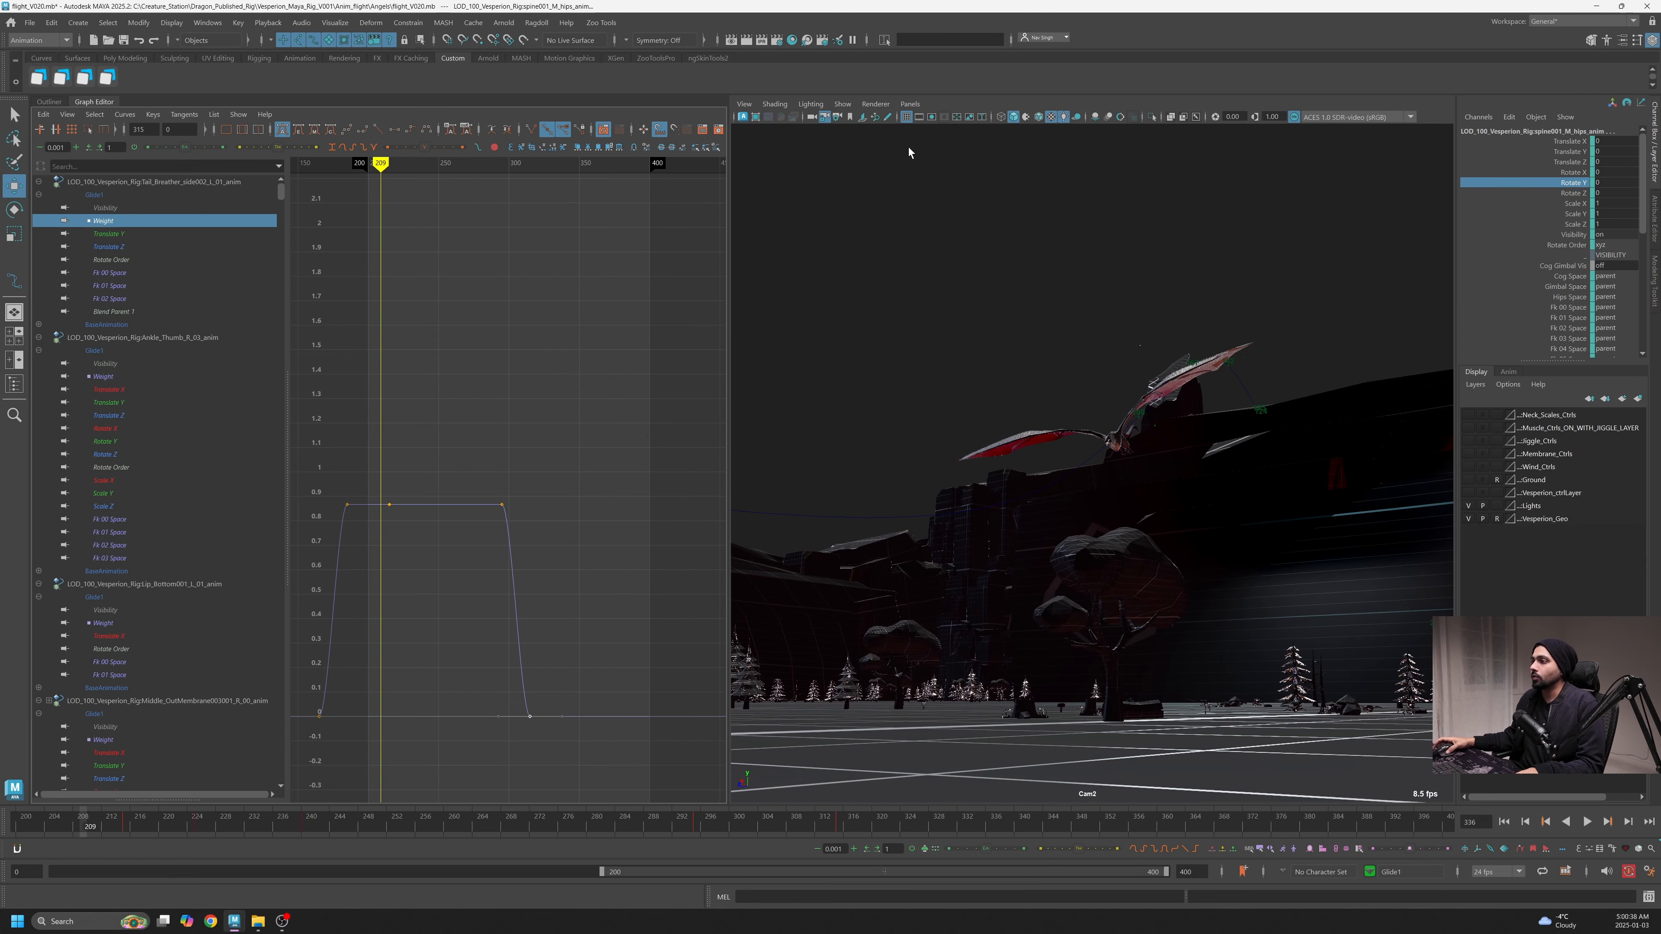
Look through Cam1 and play back the dragon's flight with the playback range set to frames 0–200
left_click(915, 104)
mouse_move(941, 121)
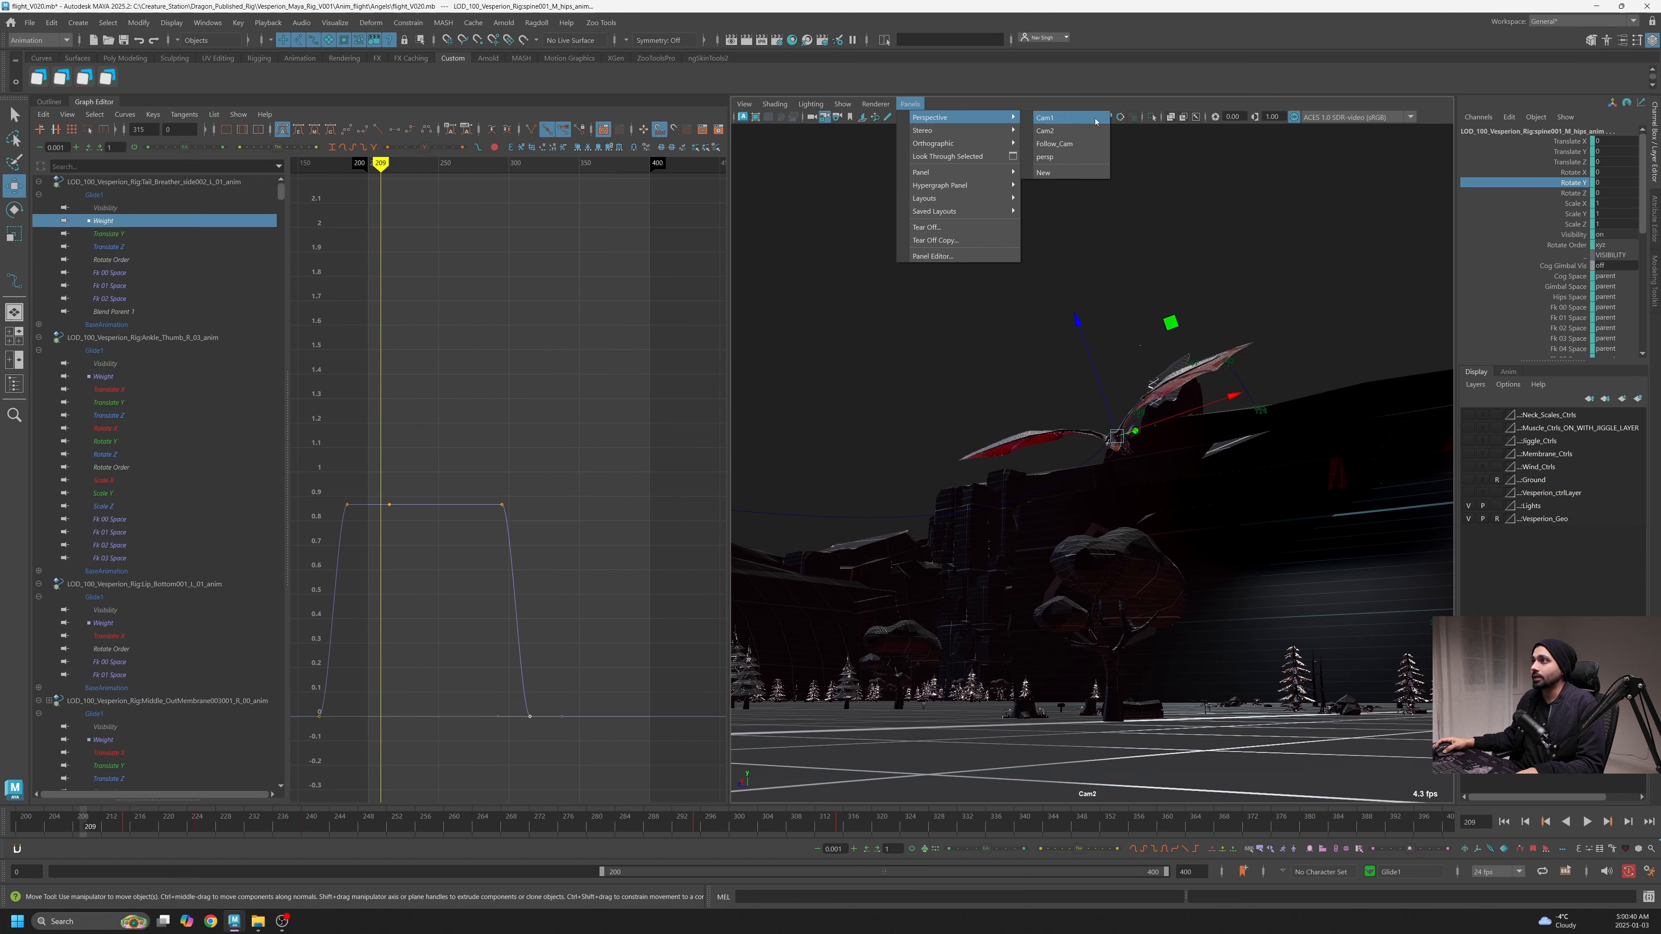
left_click(1059, 117)
left_click_drag(662, 874, 54, 865)
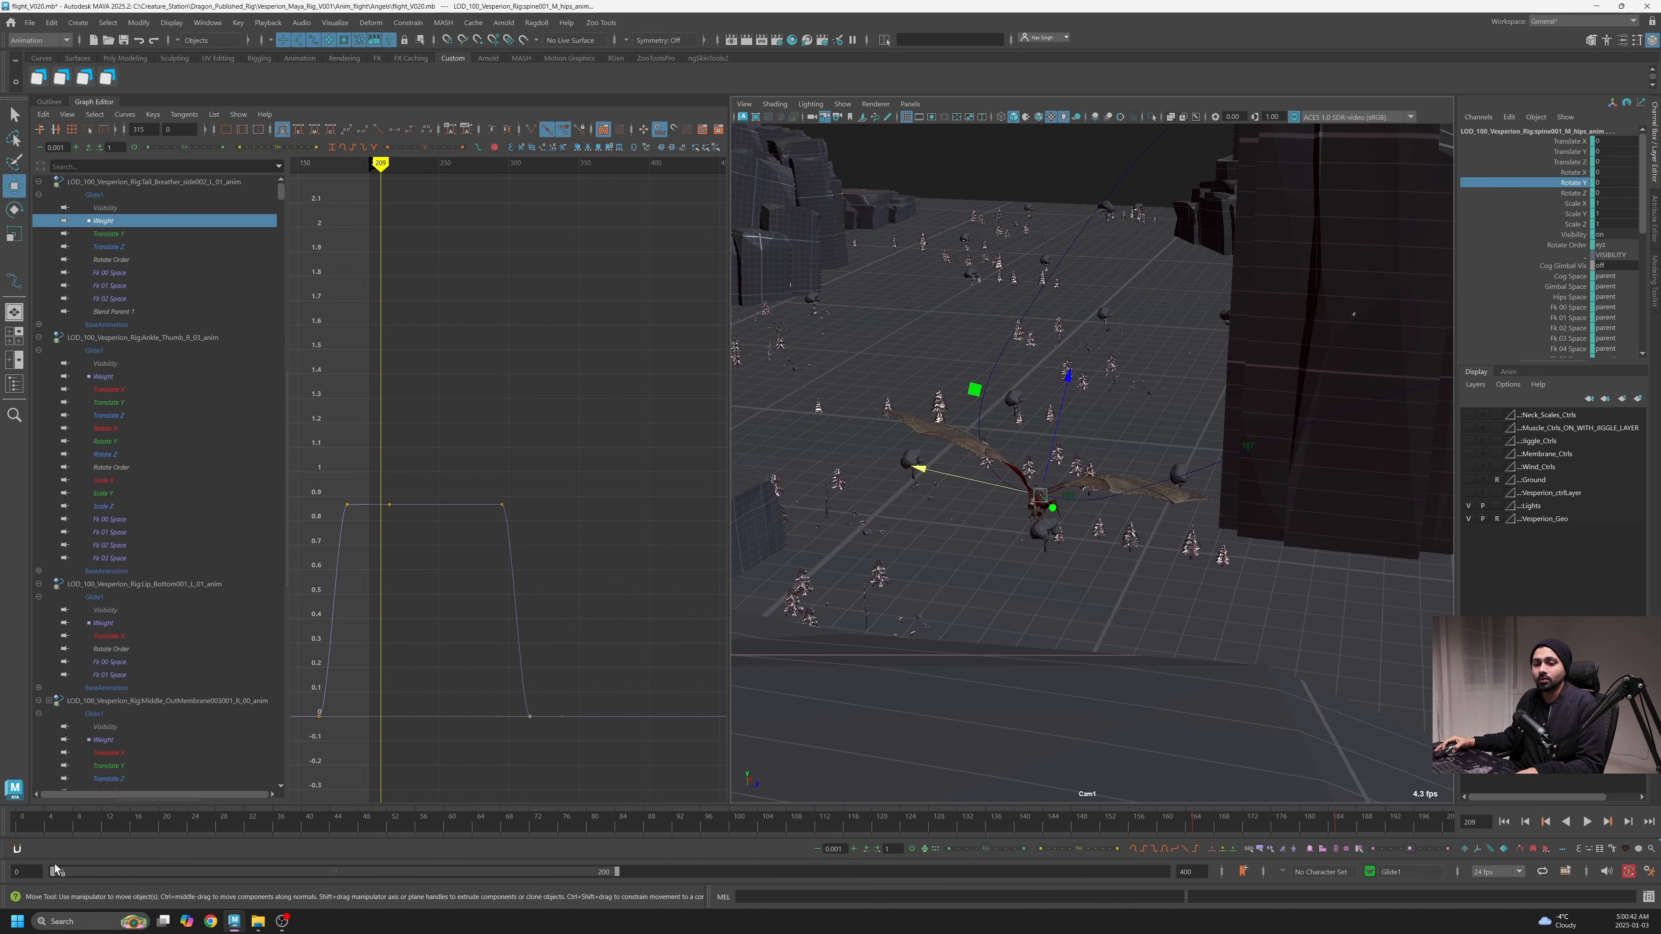
key("alt+v")
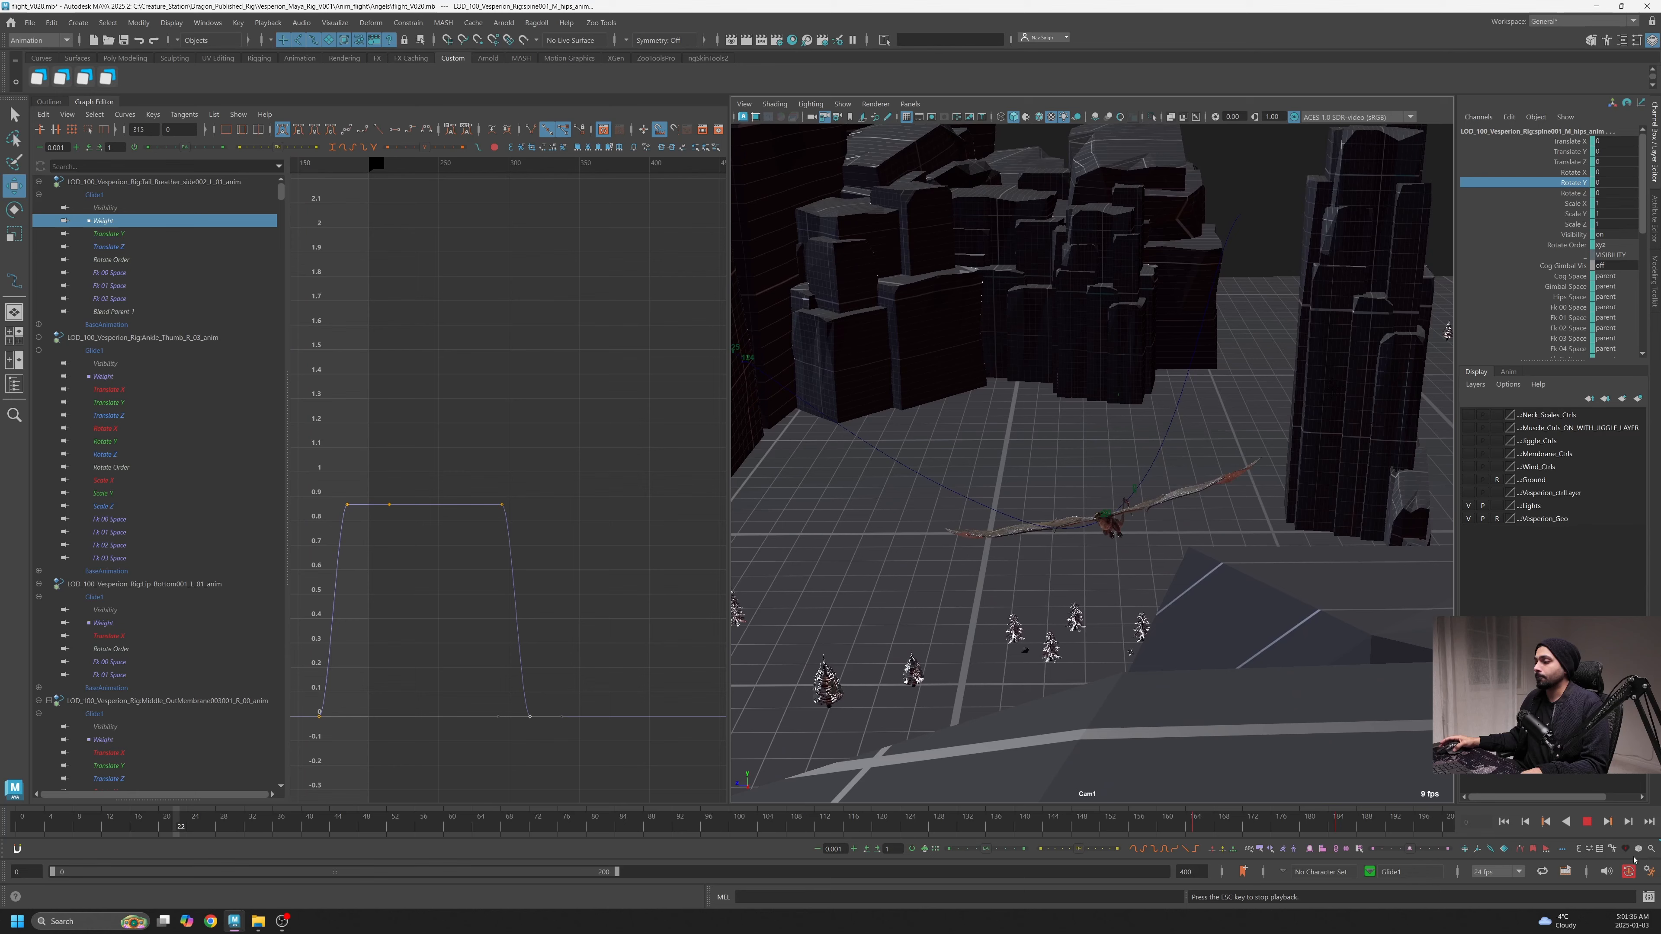
left_click(1586, 823)
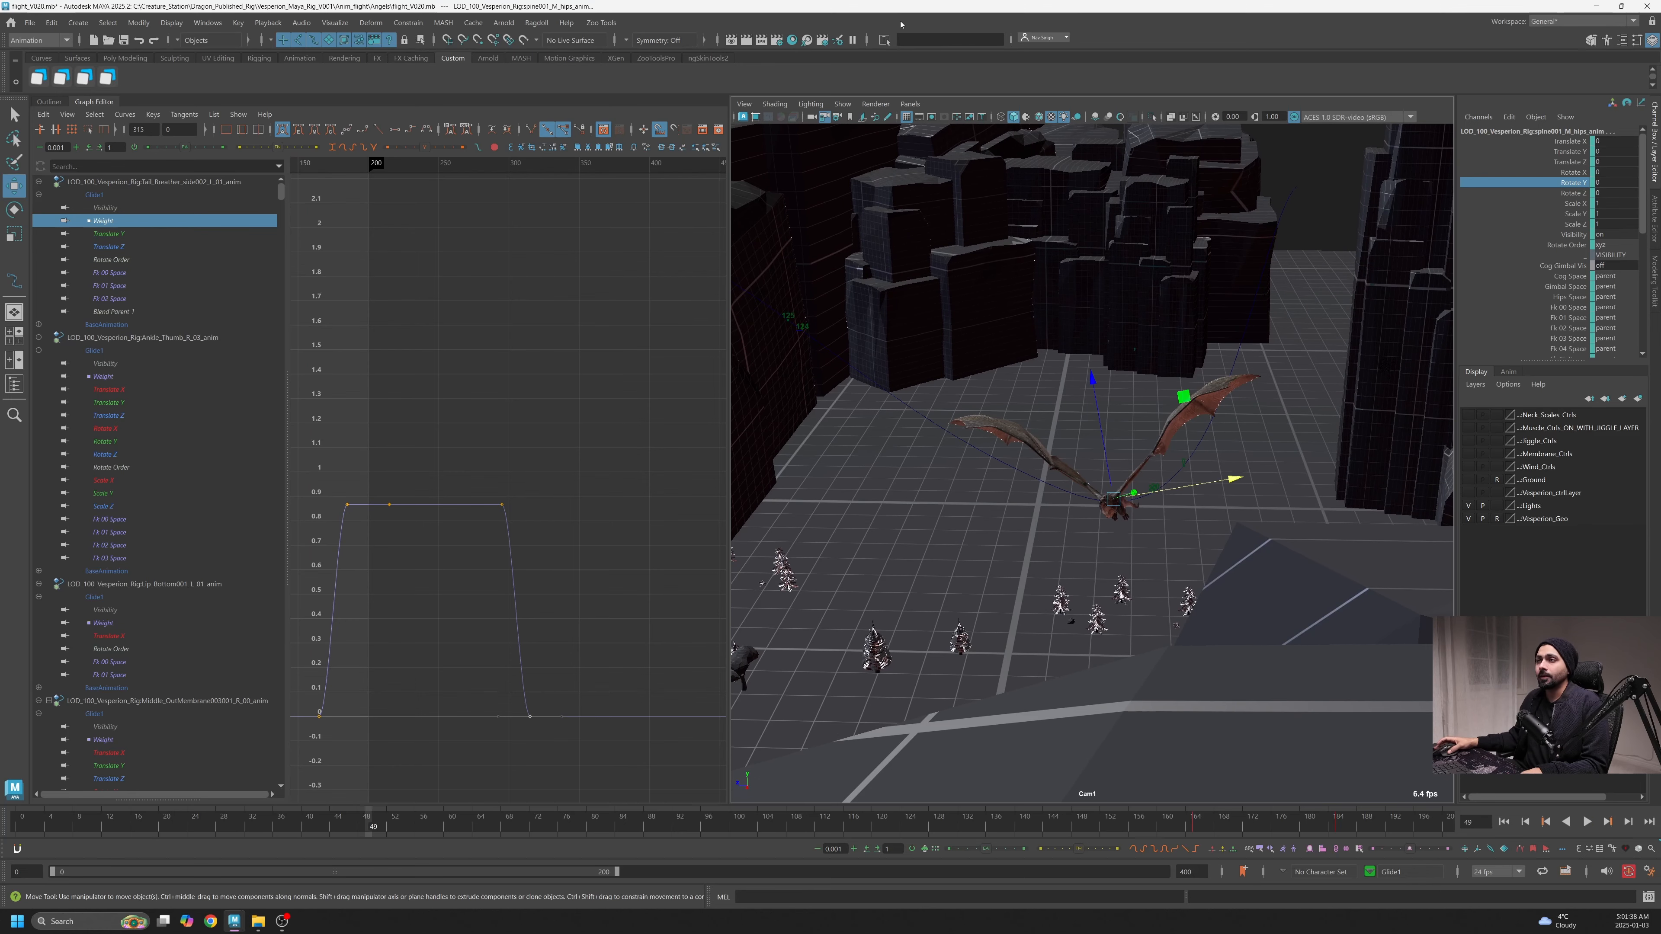
Review the transition into the glide through Follow_Cam with the playback range set to frames 175–250, returning to frame 175
left_click(910, 105)
mouse_move(967, 118)
left_click(1055, 144)
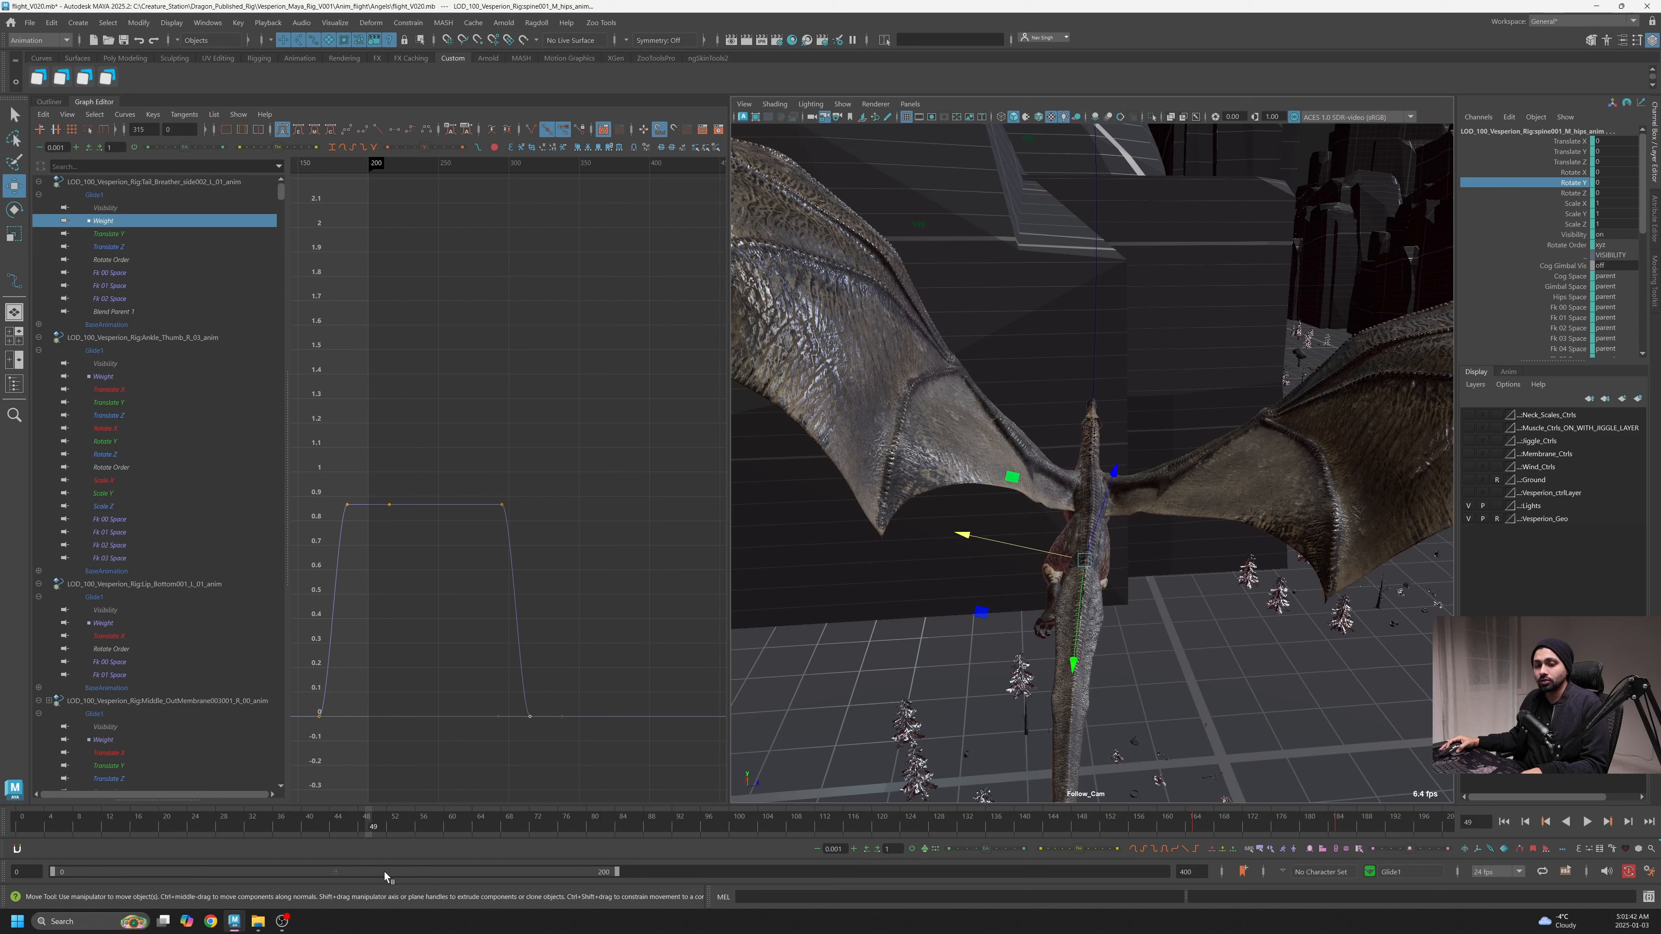
mouse_move(54, 876)
left_mouse_down()
mouse_move(490, 883)
mouse_move(516, 906)
left_mouse_up()
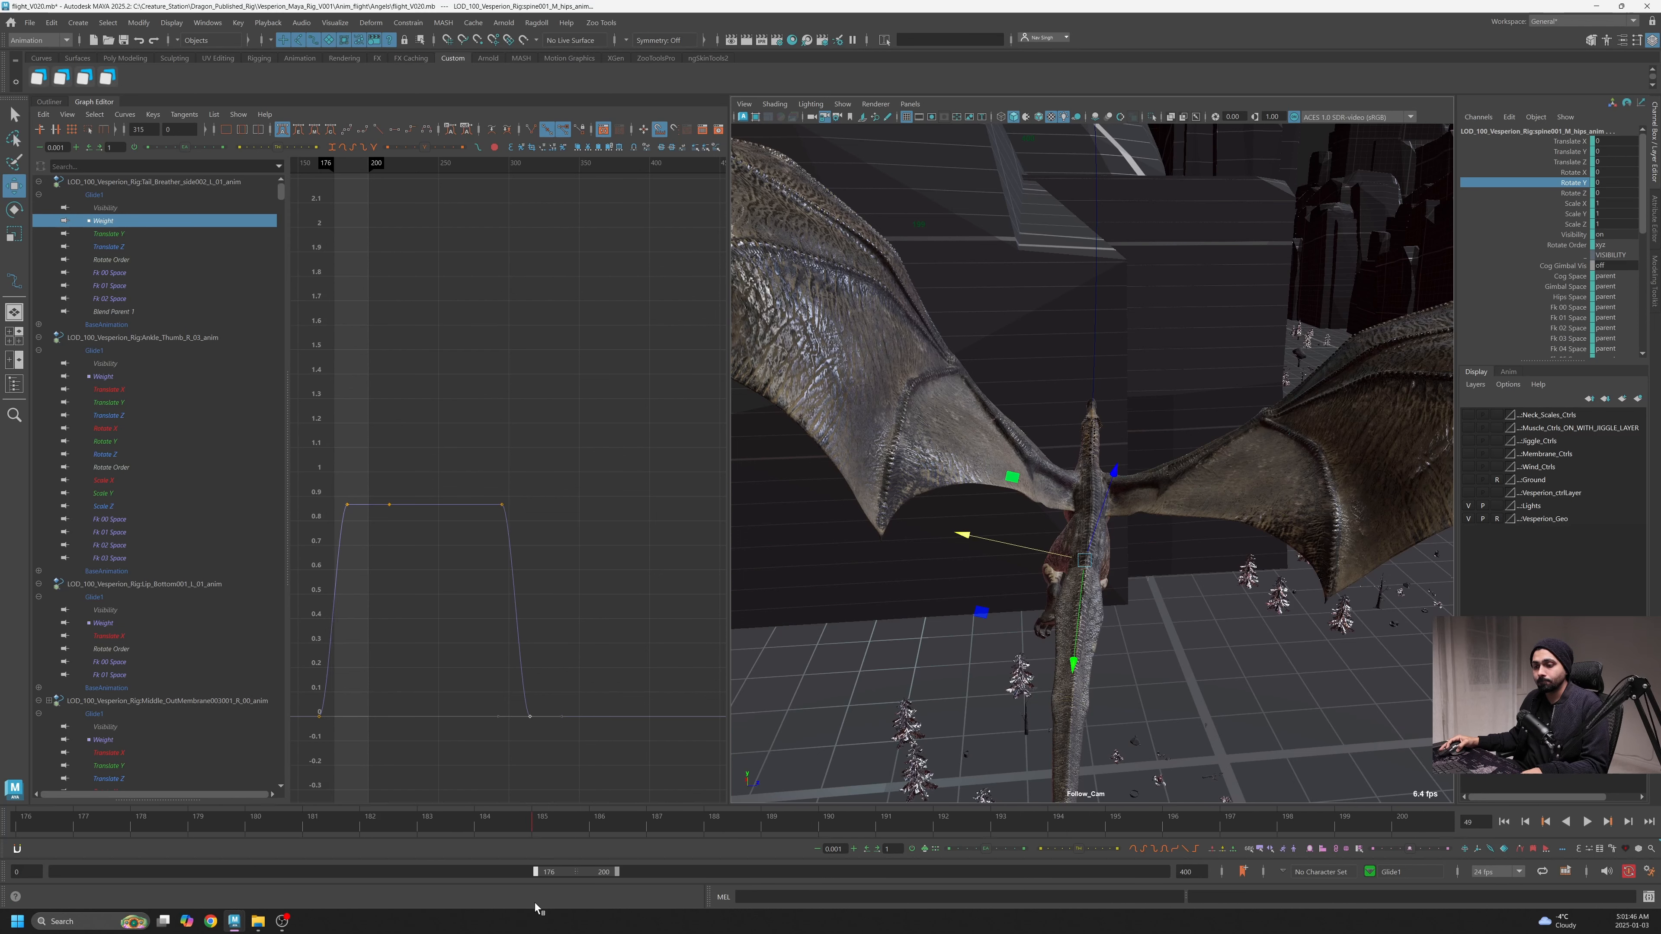
key("alt+v")
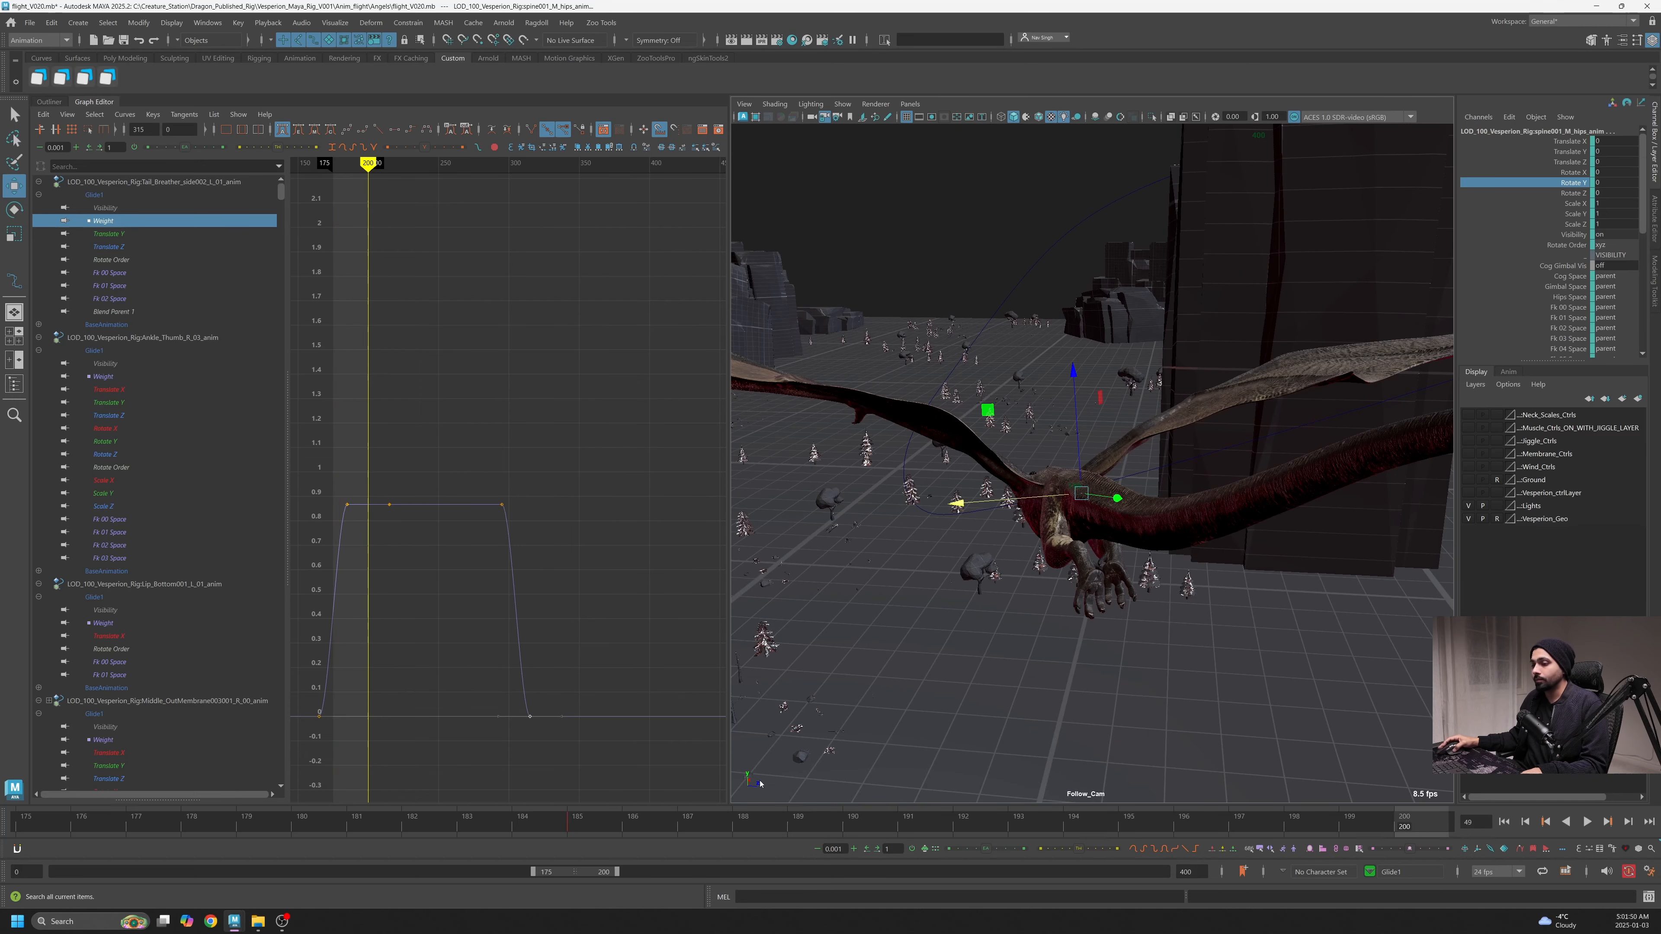
left_click_drag(617, 874, 747, 898)
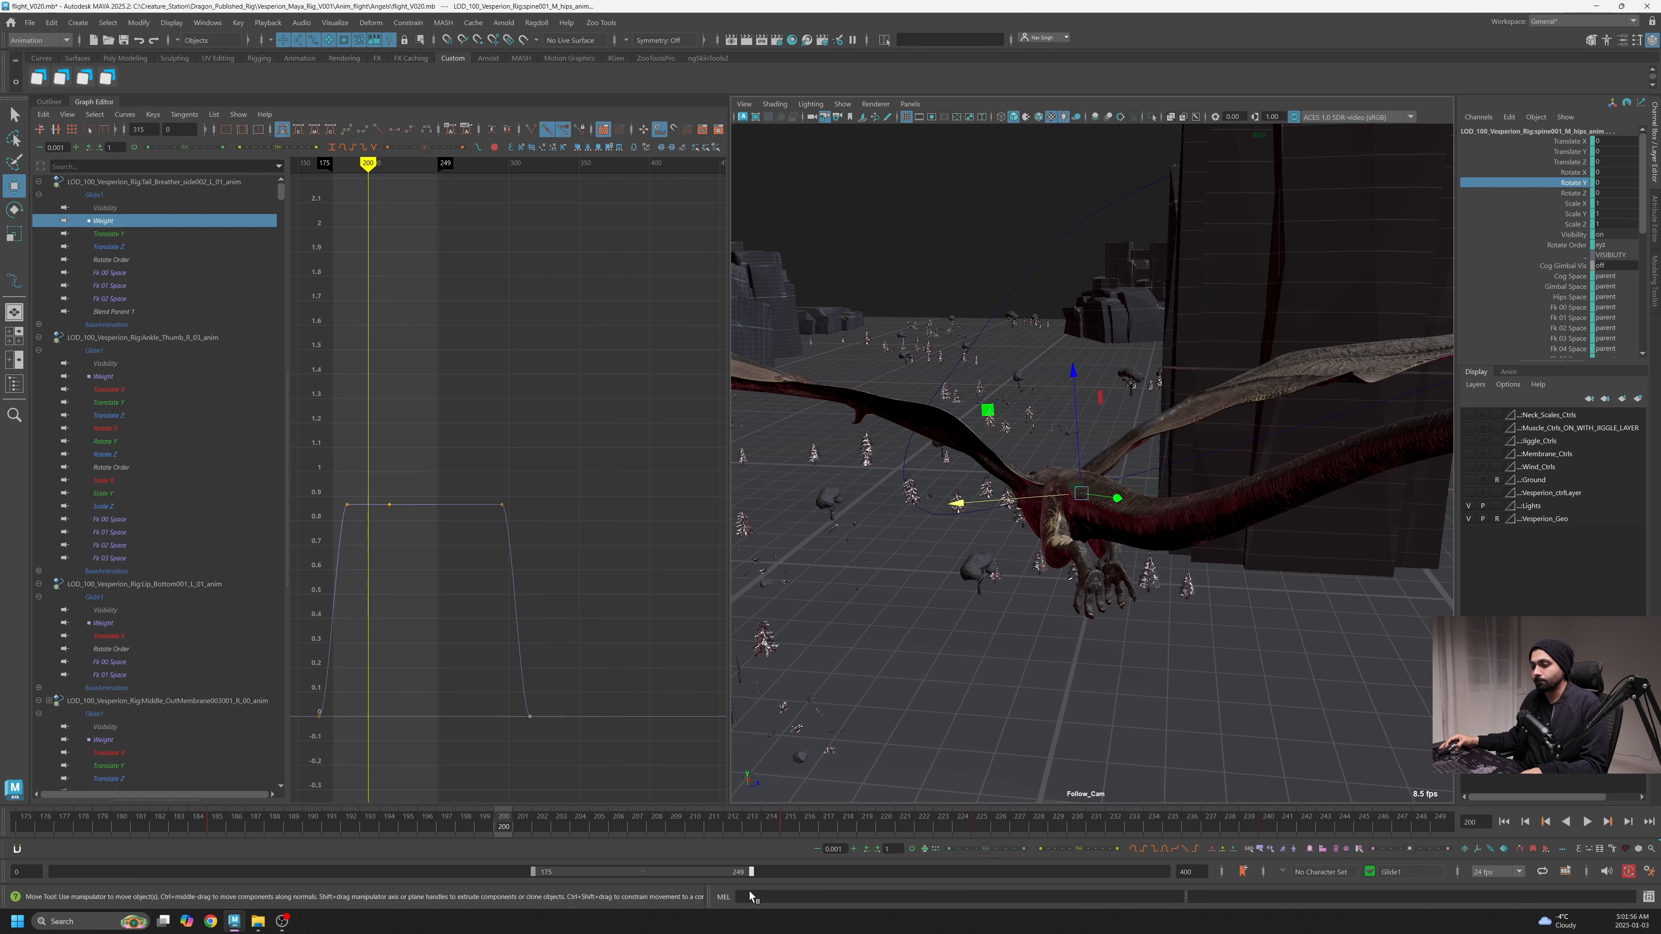
left_click_drag(517, 827, 25, 825)
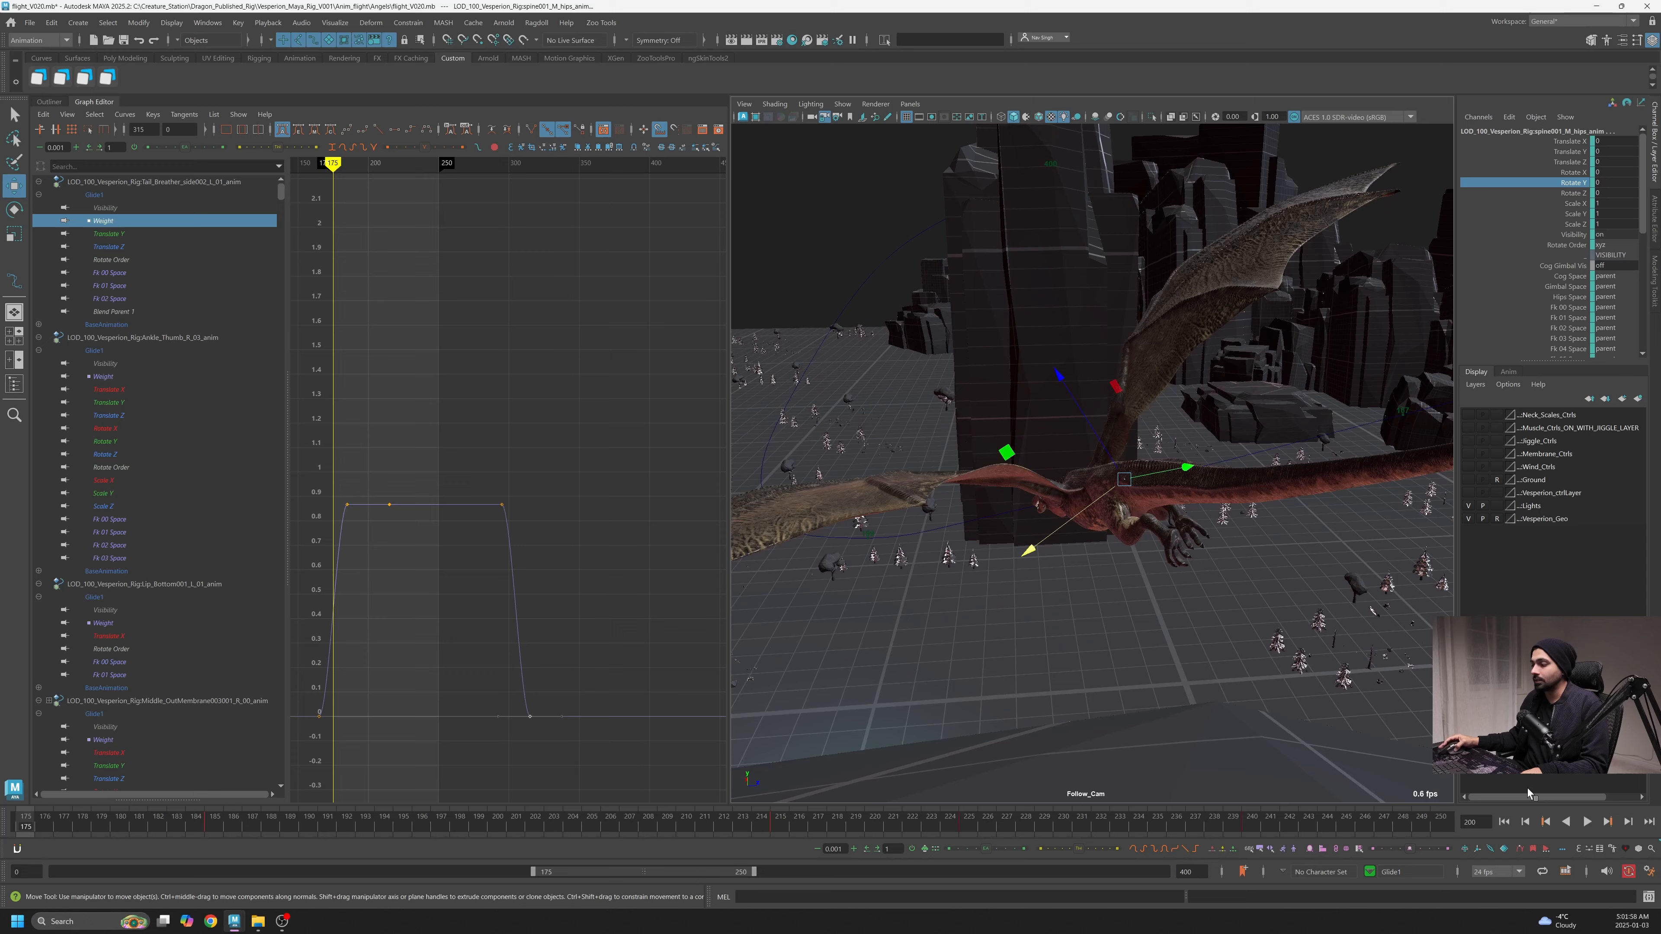
Lower Follow_Cam's whole Translate Y curve by about 2.4 units and check the framing up to frame 250
left_click(1588, 822)
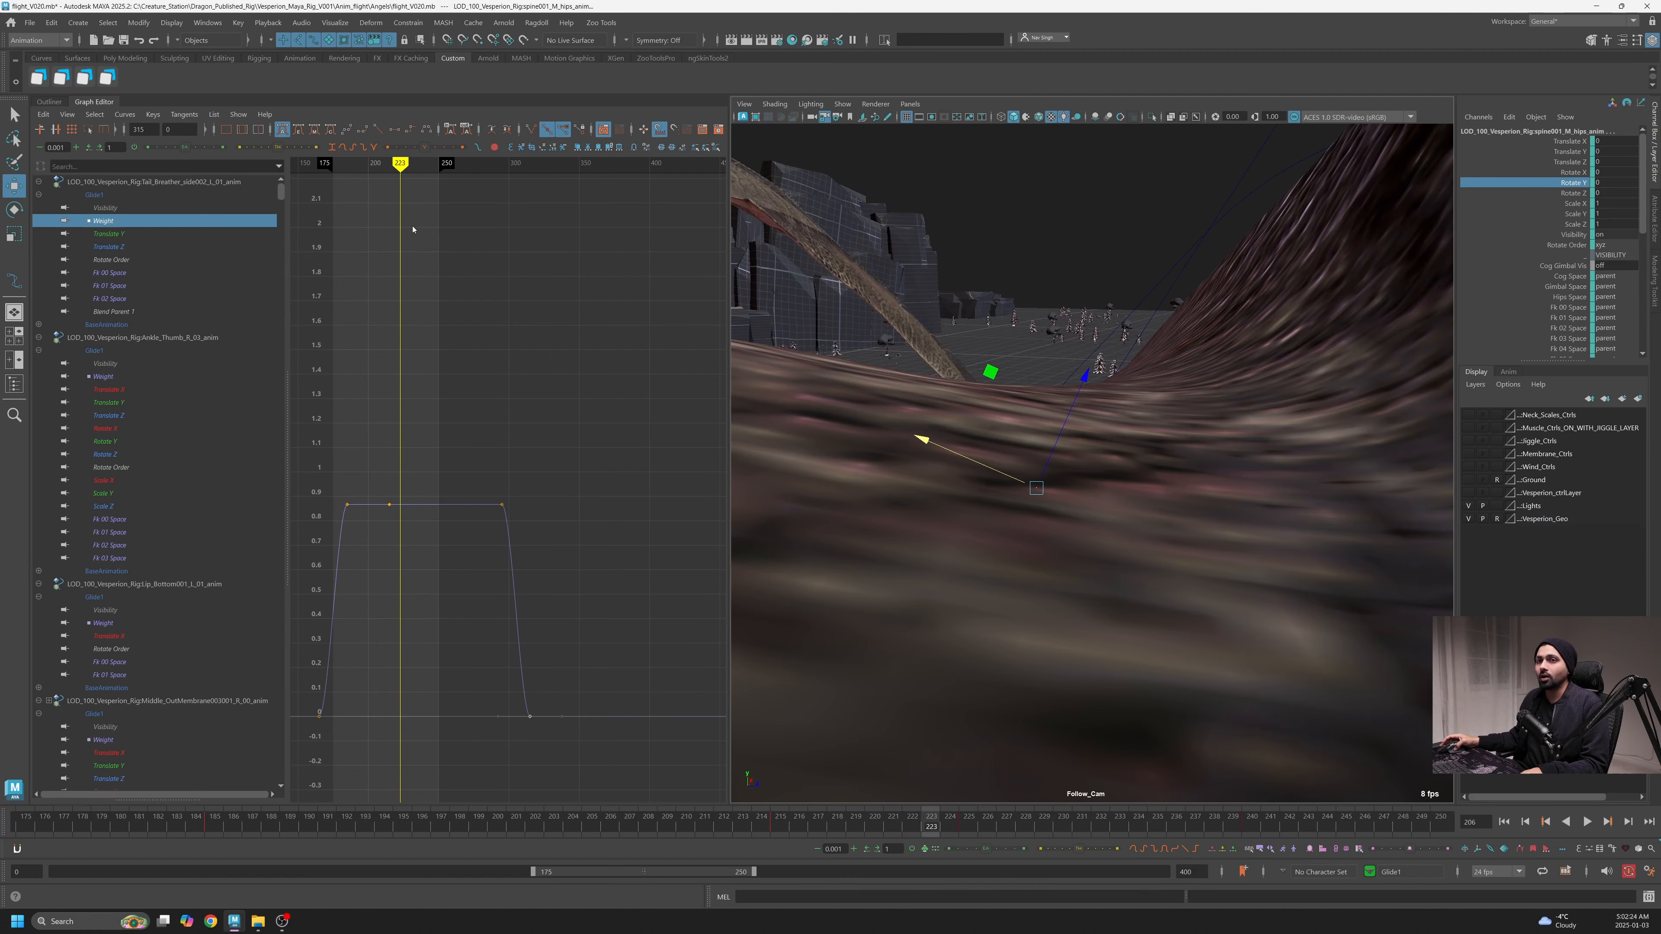
left_click(813, 118)
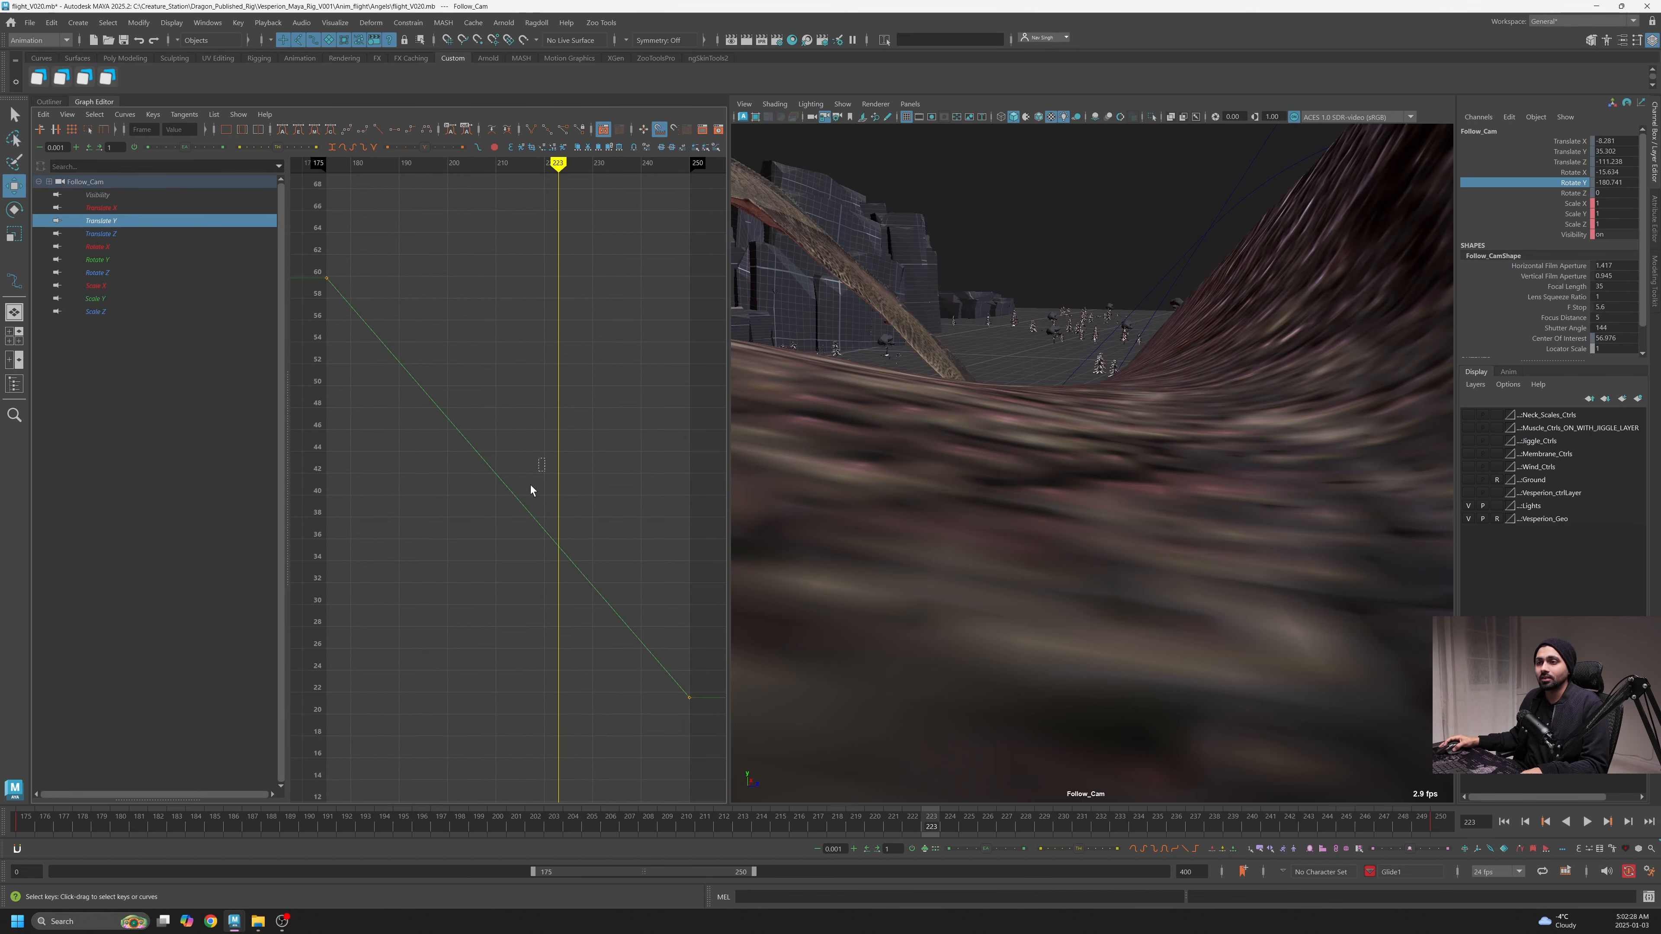
left_click_drag(531, 489, 546, 521)
middle_click_drag(552, 425, 552, 450, "shift")
left_click_drag(922, 820, 1543, 813)
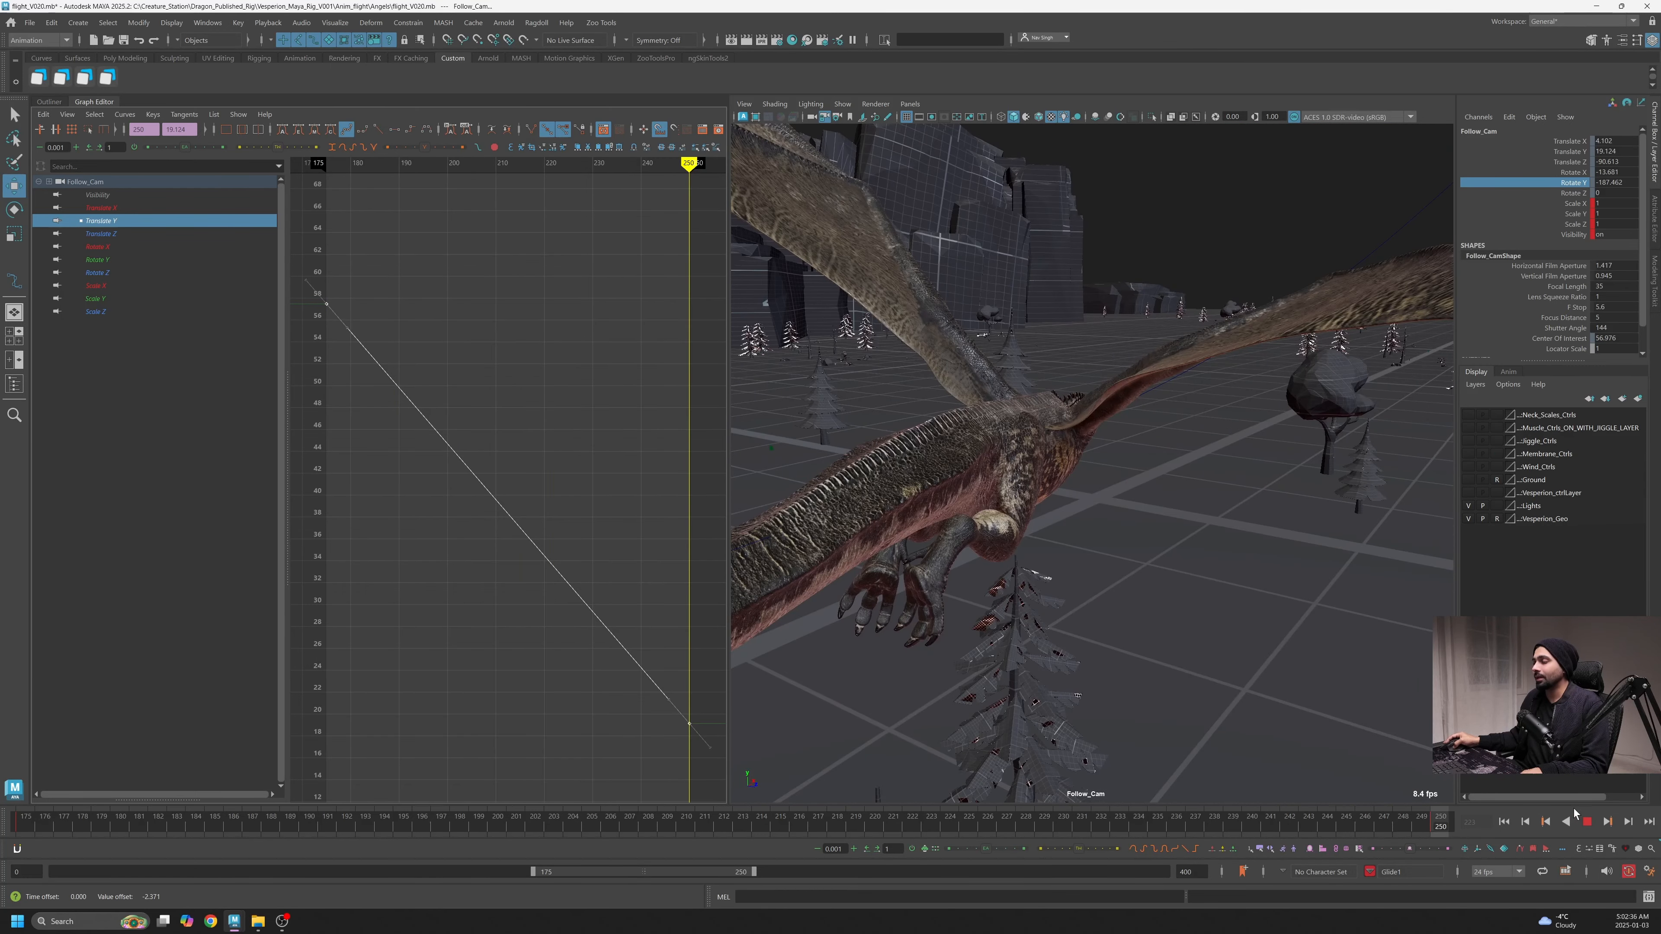
left_click(1586, 821)
Shift Follow_Cam's Translate Y curve further down to about 50.2 at frame 175 and play the shot
middle_click_drag(553, 471, 556, 545, "shift")
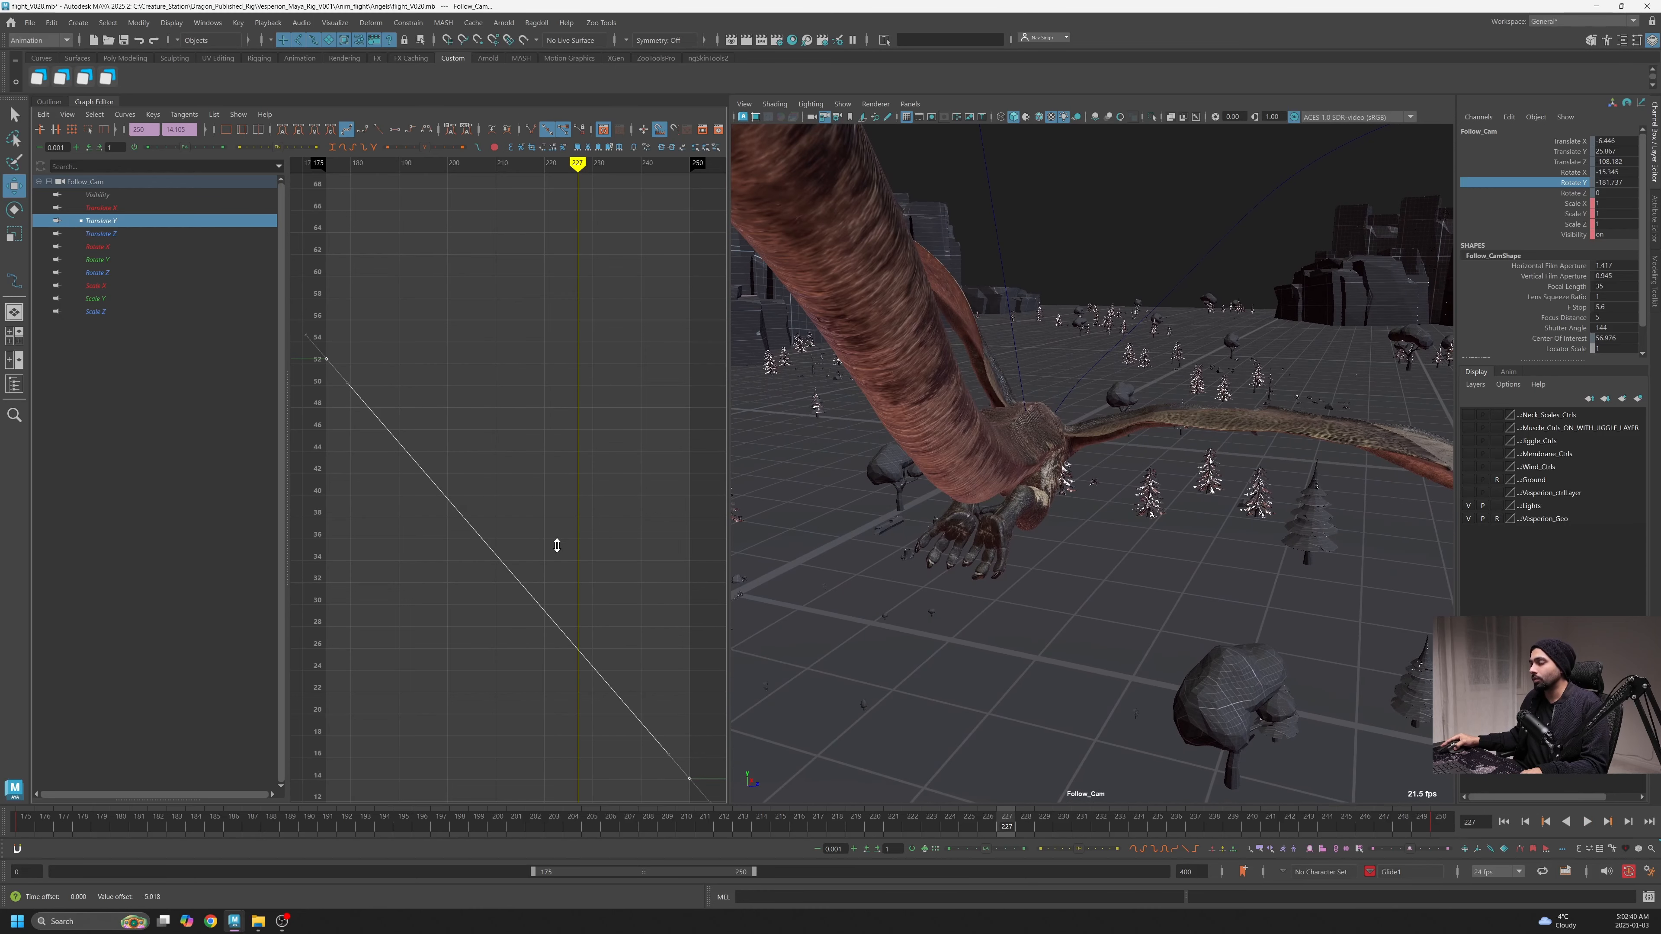
left_click_drag(1001, 825, 1, 840)
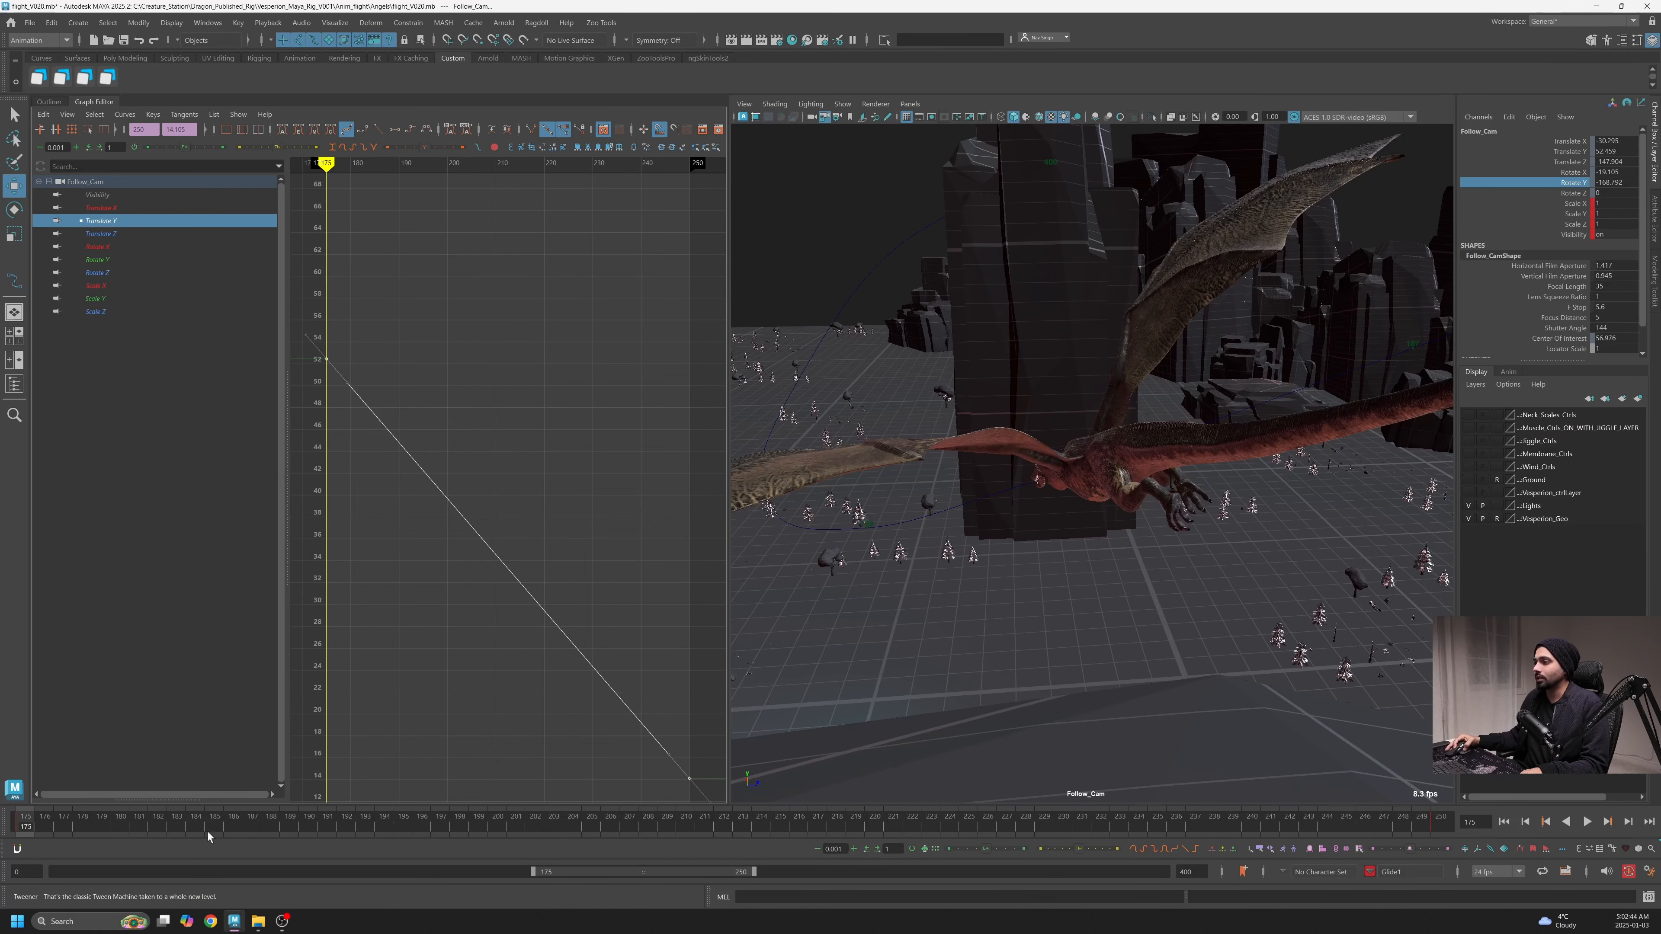
mouse_move(604, 549)
middle_mouse_down("shift")
mouse_move(611, 535)
mouse_move(608, 567)
middle_mouse_up("shift")
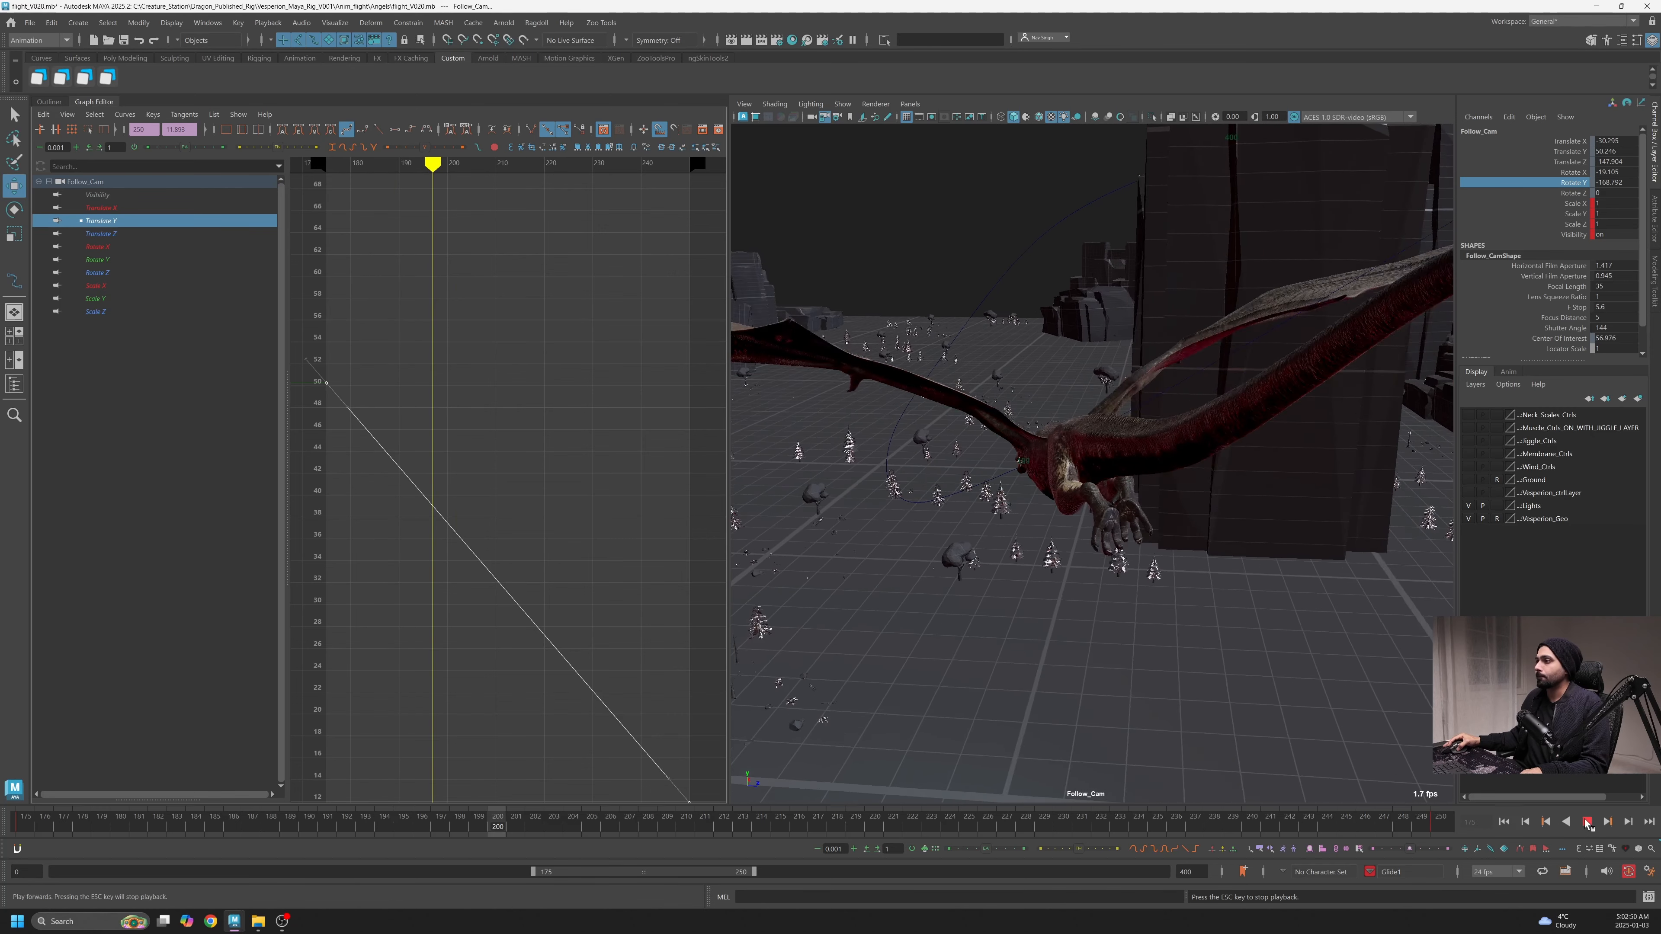
key("Escape")
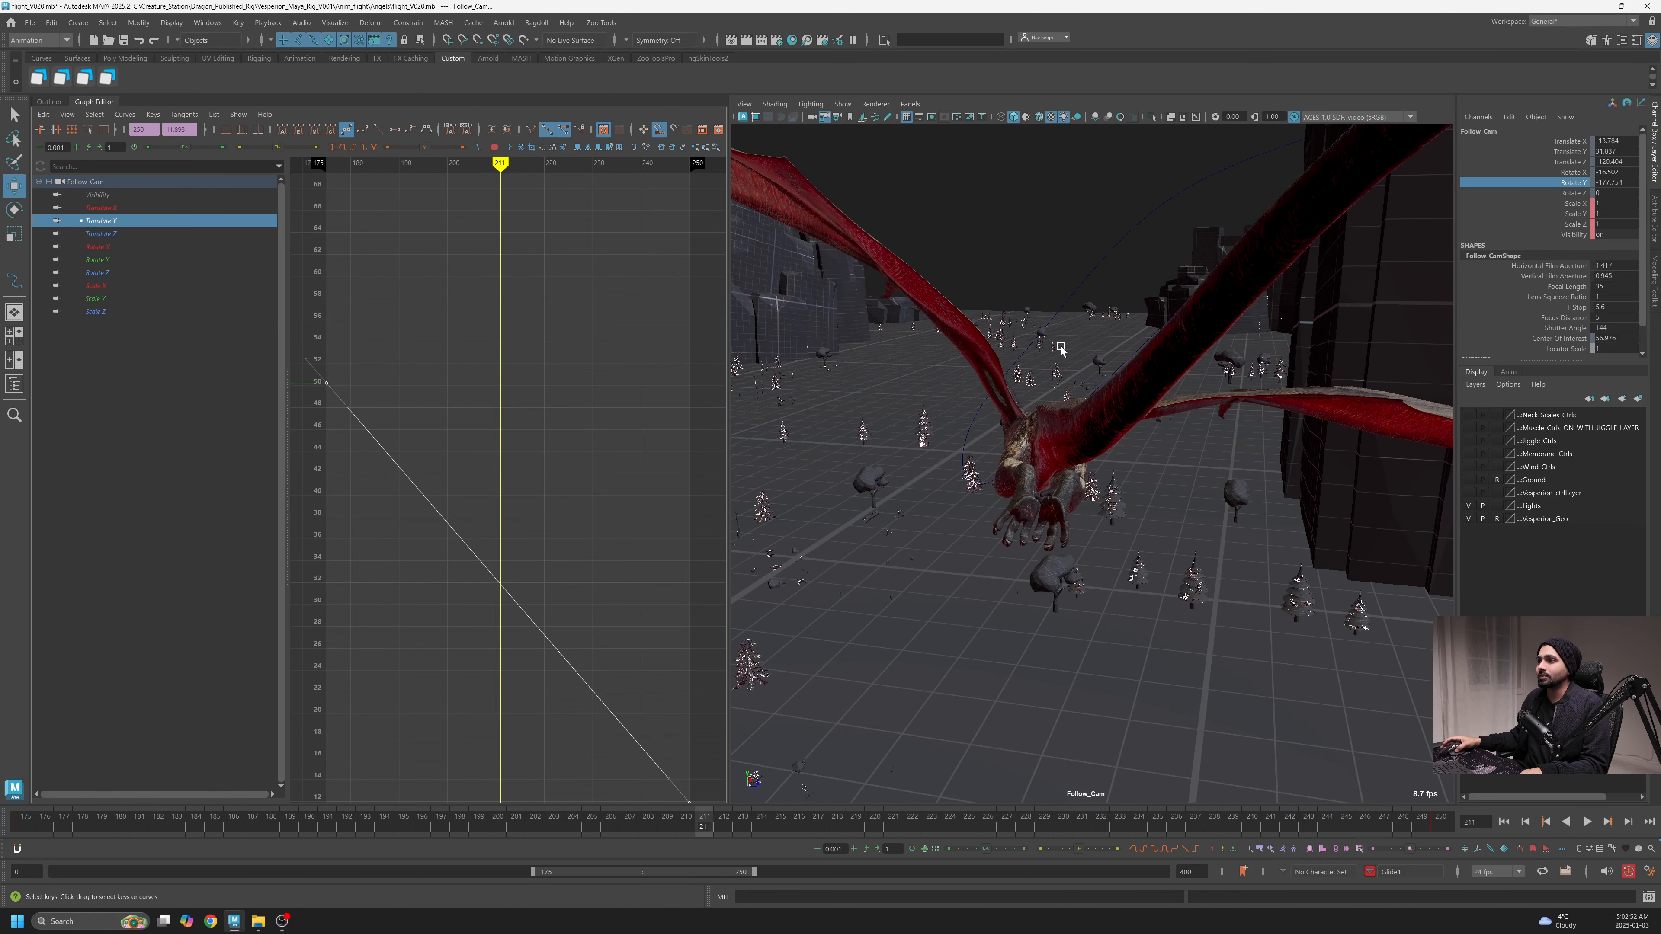
Raise Follow_Cam's Rotate X curve to about -14.7 at frame 175 and play back the shot
key("Down")
key("Down")
key("f")
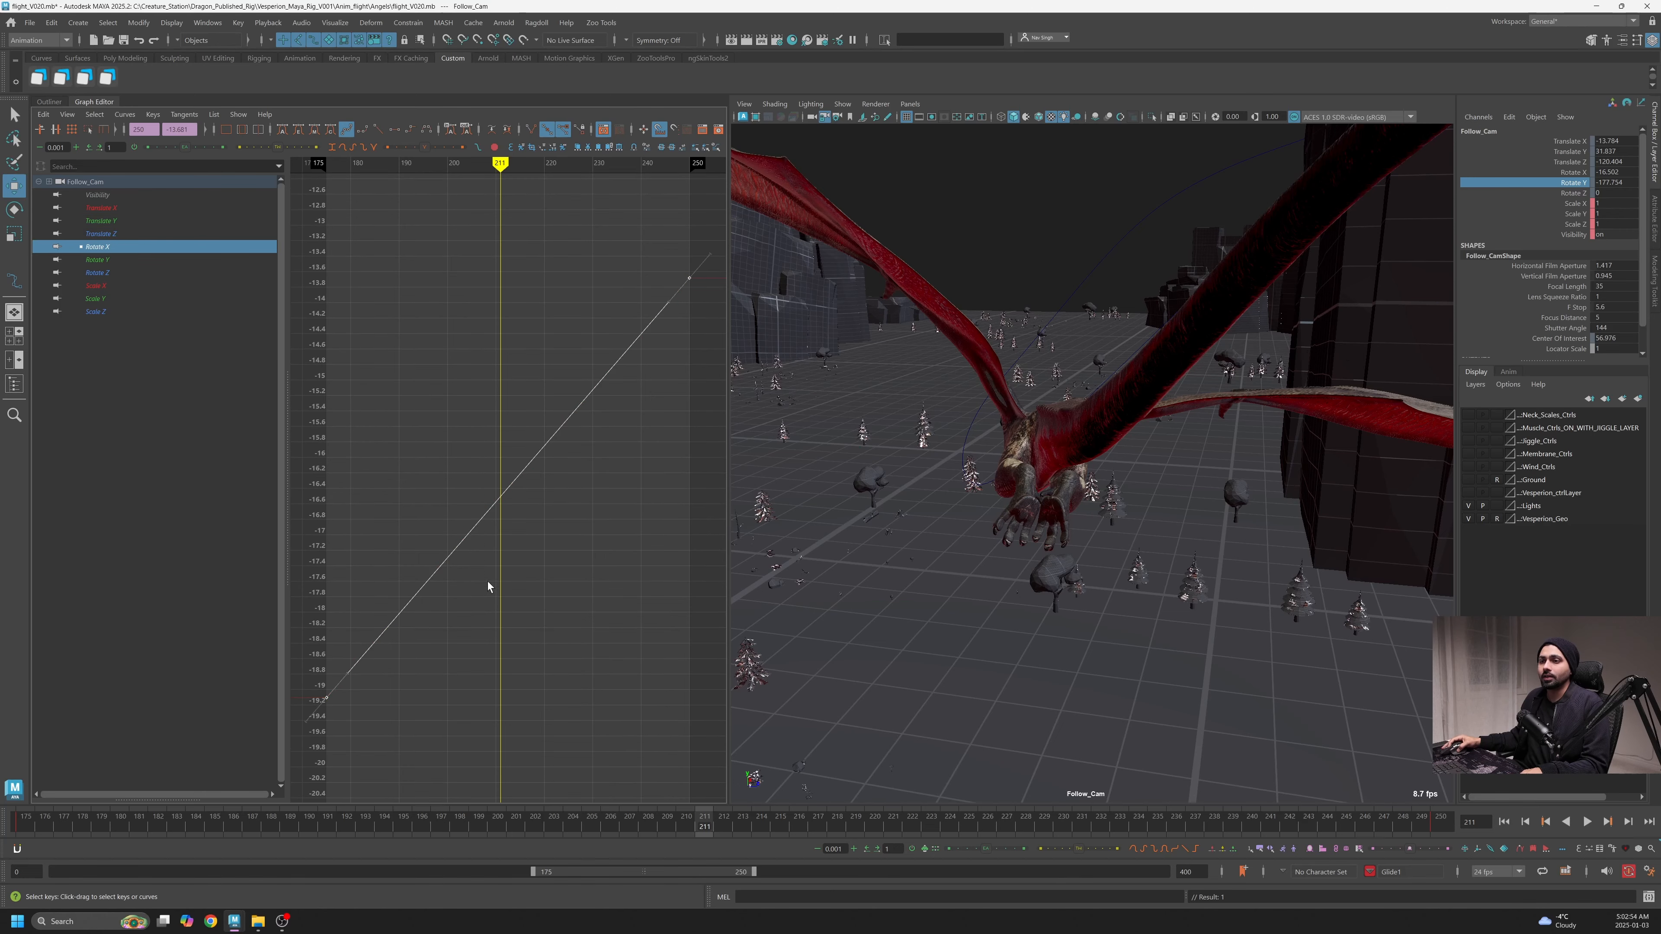
middle_click_drag(535, 502, 545, 379, "shift")
left_click_drag(716, 836, 0, 887)
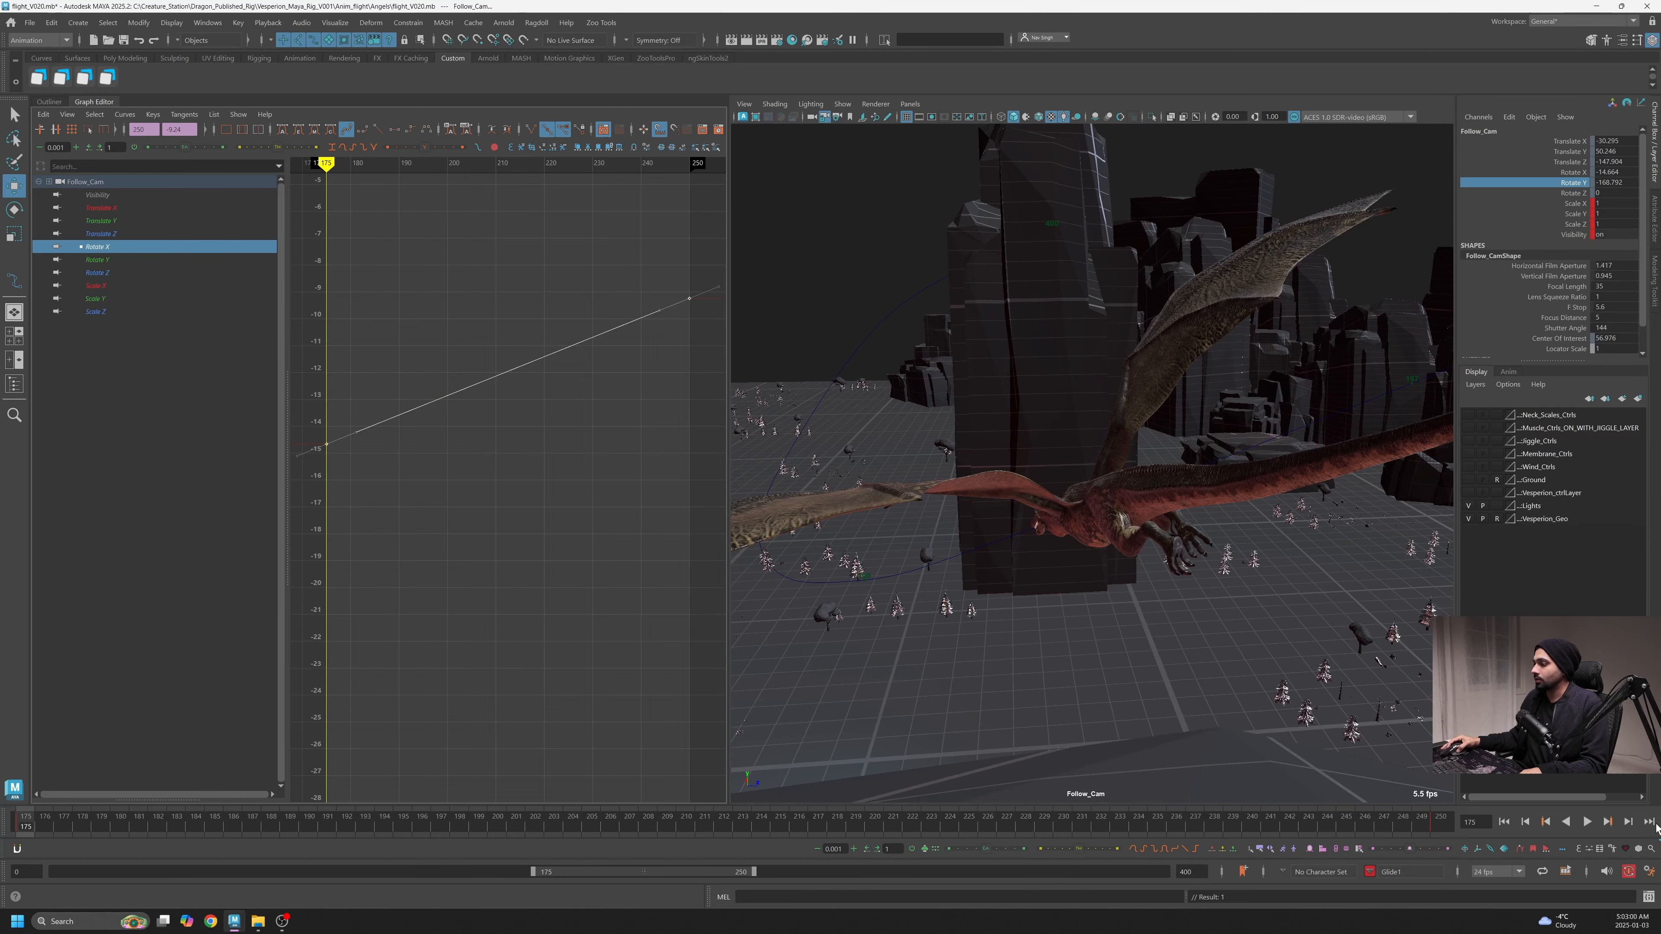
left_click(1588, 821)
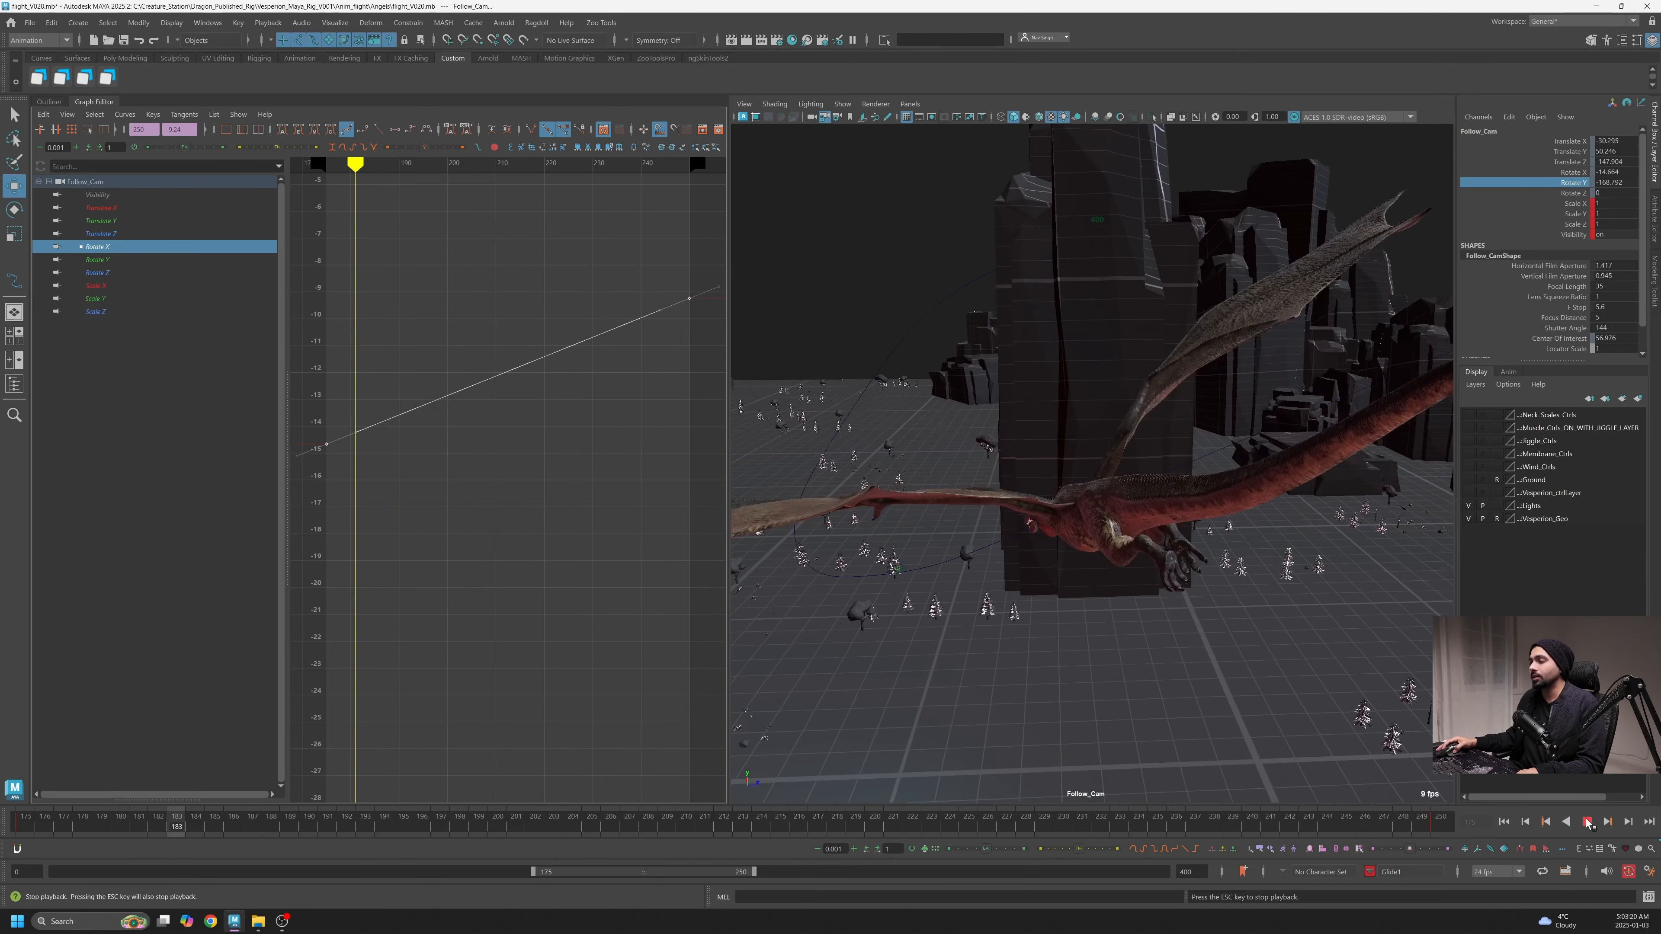
left_click(1587, 823)
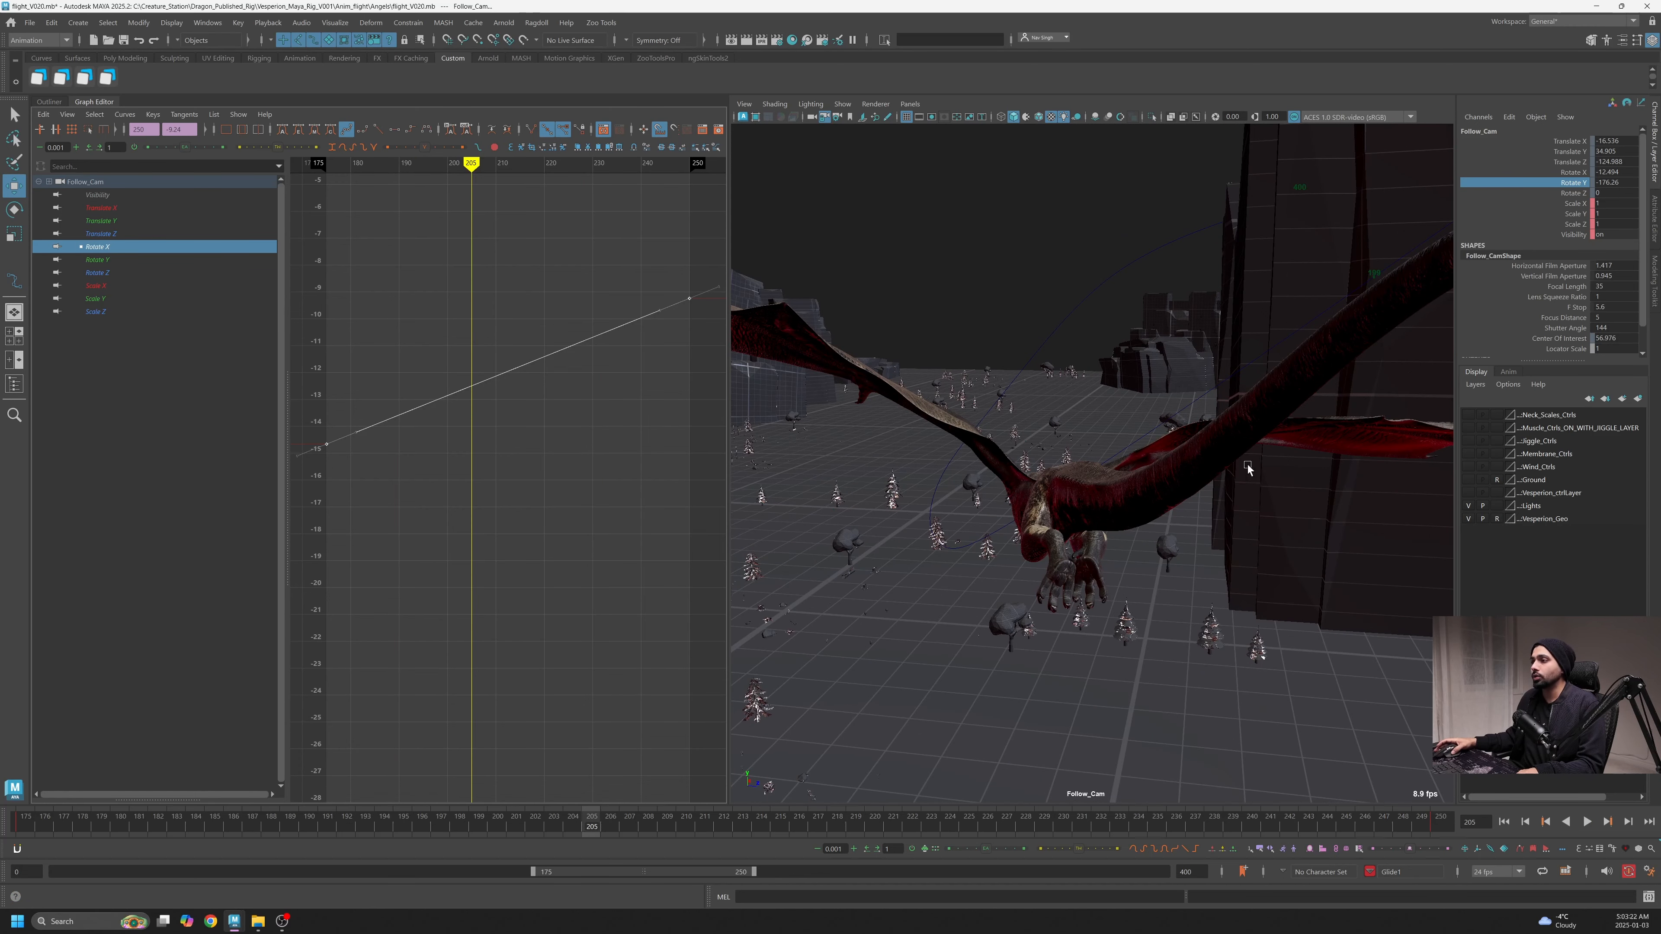
Show the Vesperion_ctrlLayer display layer and isolate the Glide1 Weight curve of the dragon's spine control
left_click(1511, 373)
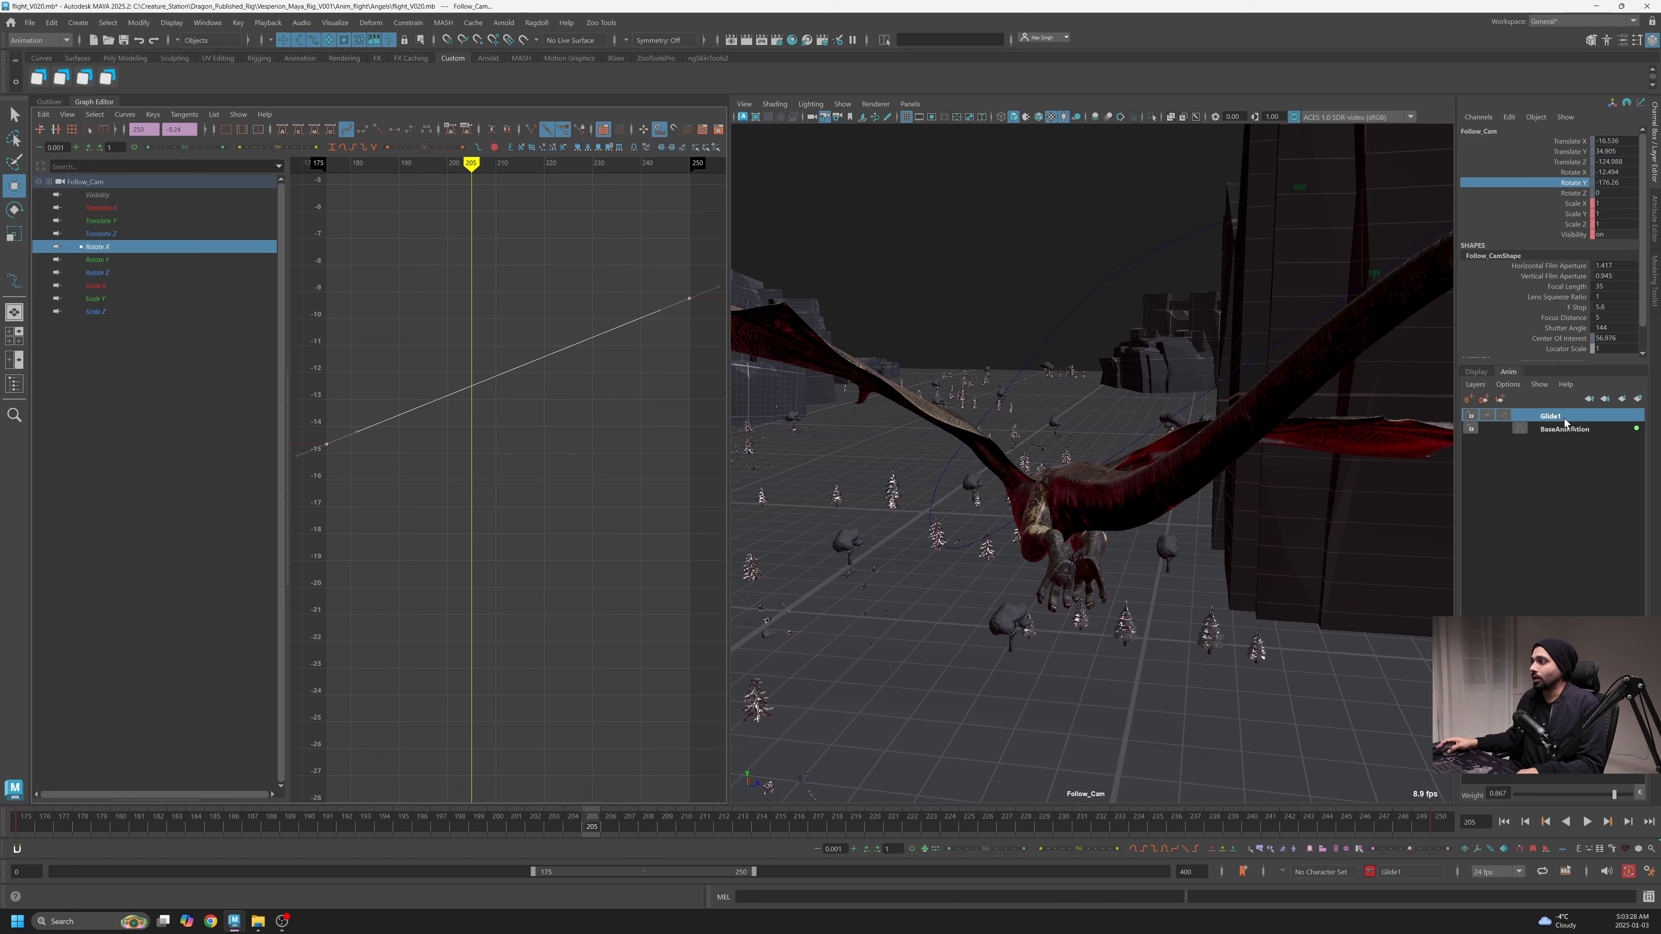
left_click(842, 103)
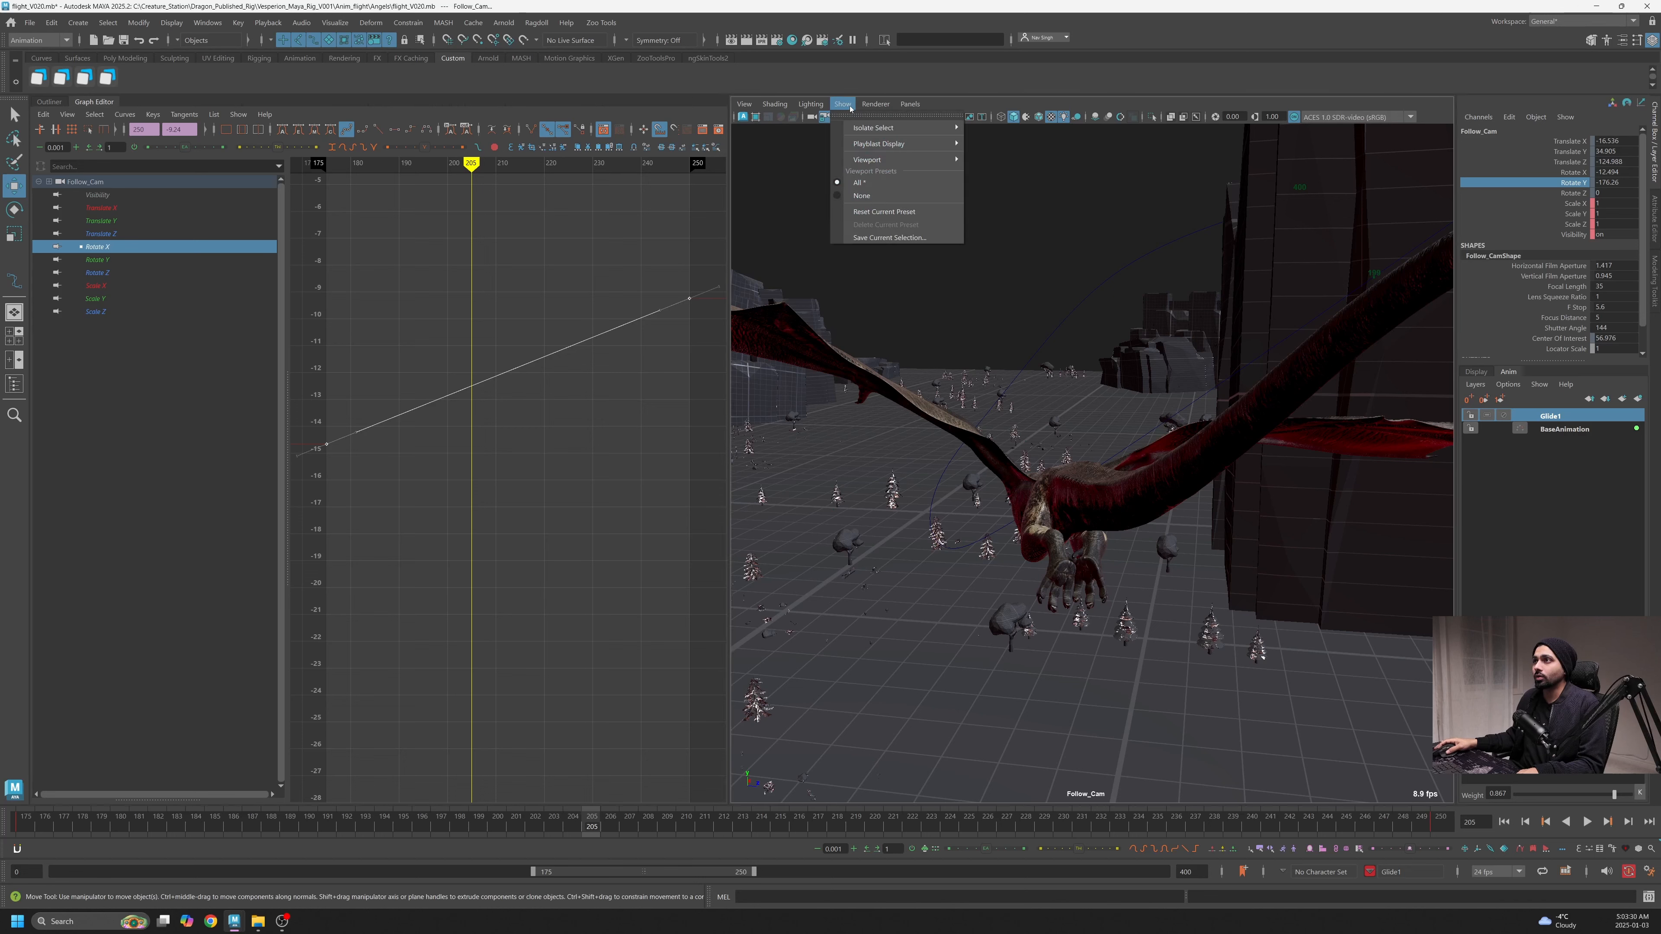
mouse_move(866, 160)
key("Escape")
left_click(1476, 372)
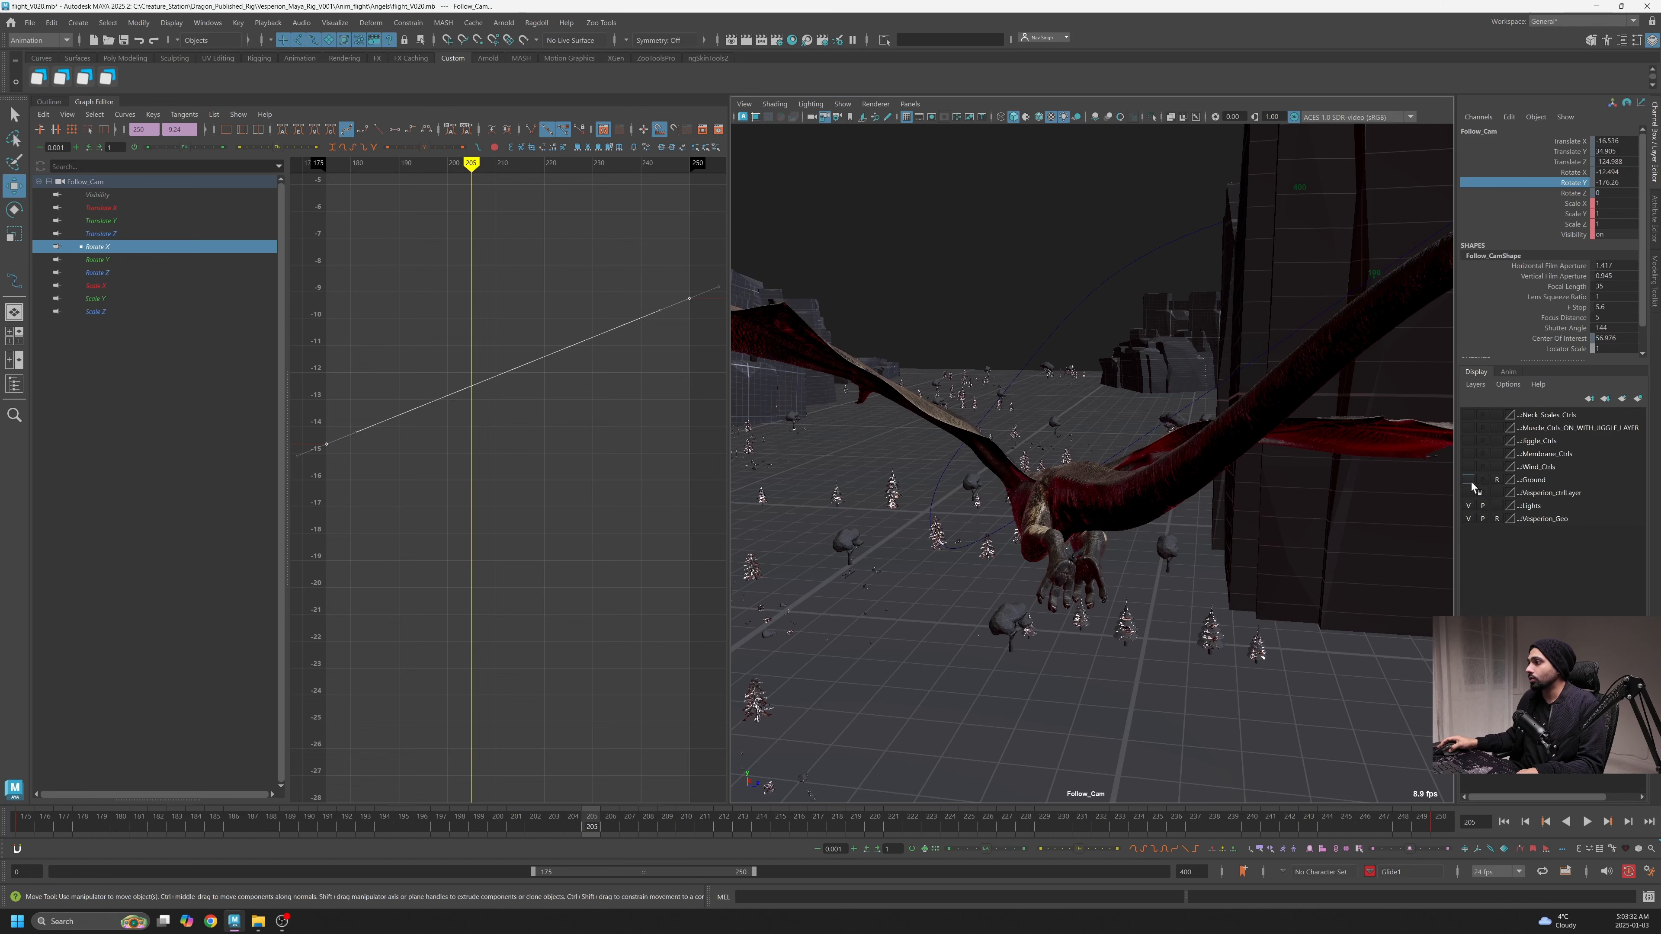
left_click(1469, 493)
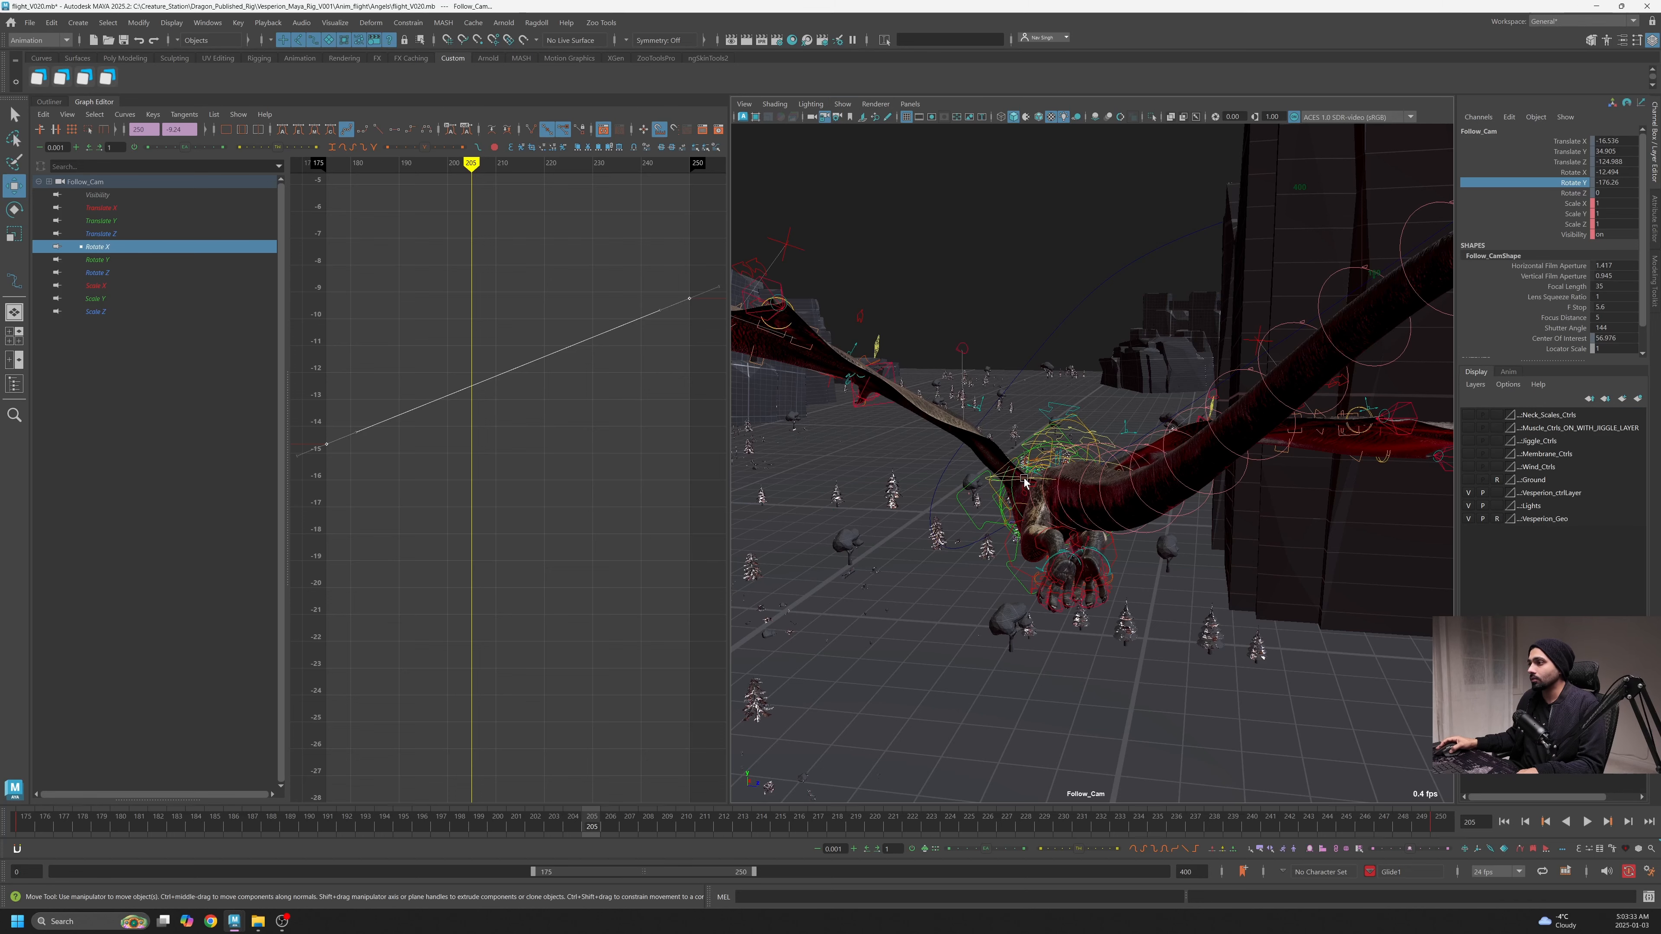
left_click(972, 487)
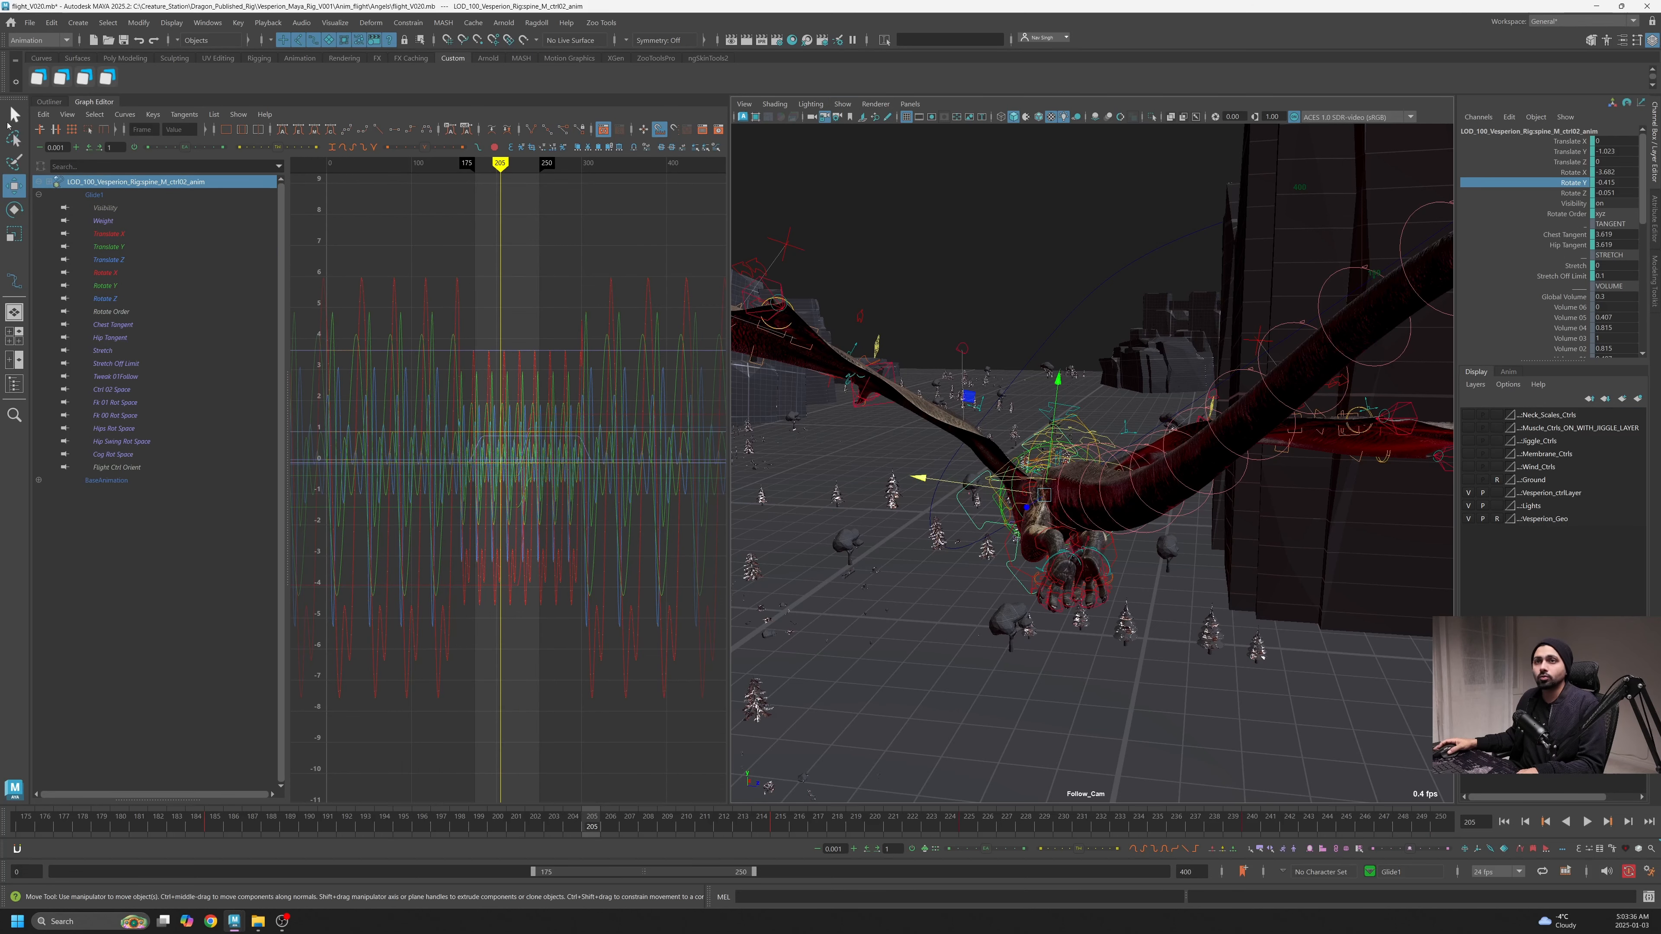
left_click(102, 221)
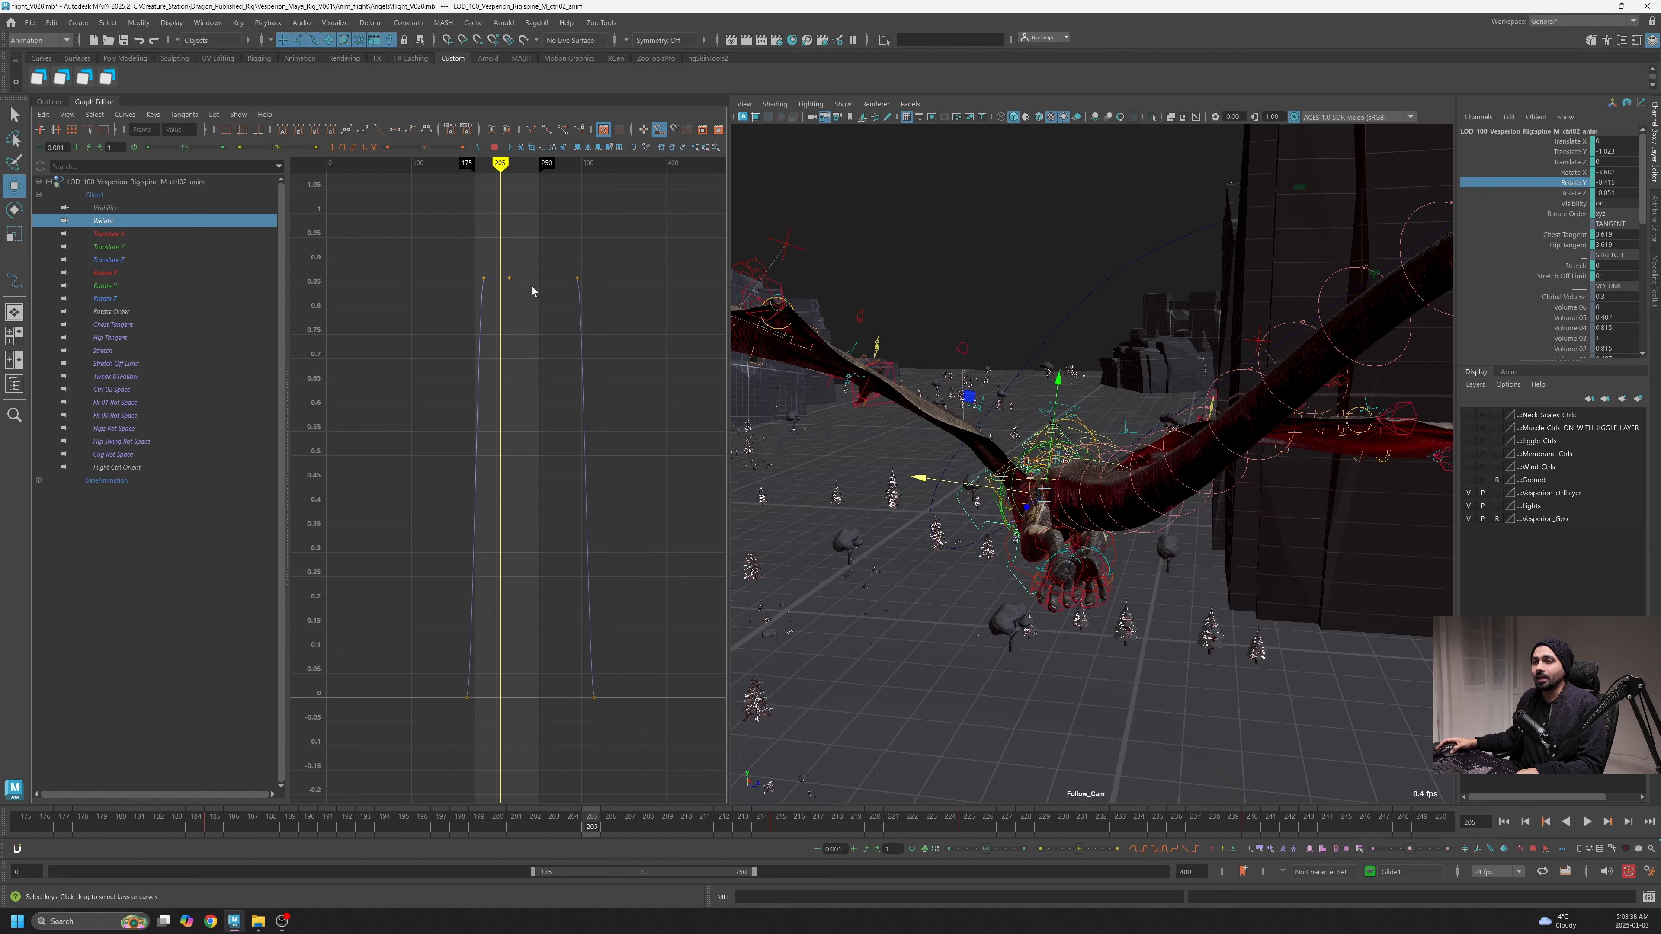
Insert a Glide1 Weight key at frame 198, lower it to about 0.53 and review the motion up to frame 250
right_click_drag(530, 293, 572, 370, "alt")
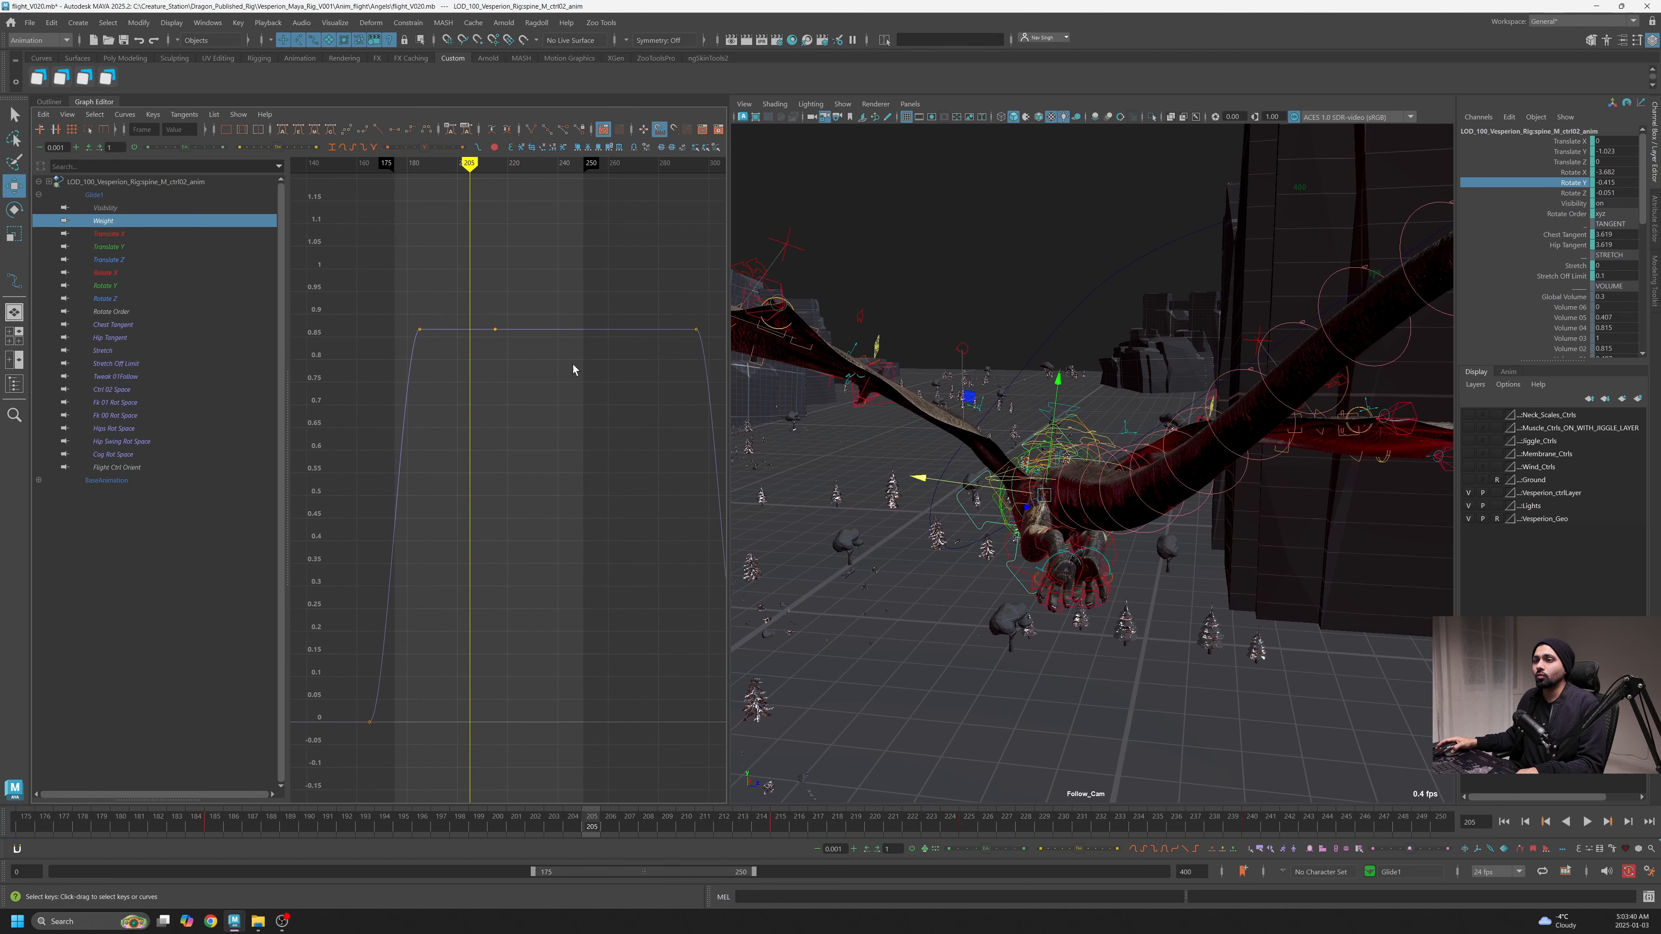
middle_click_drag(574, 365, 575, 378, "alt")
left_click(174, 832)
key("alt+v")
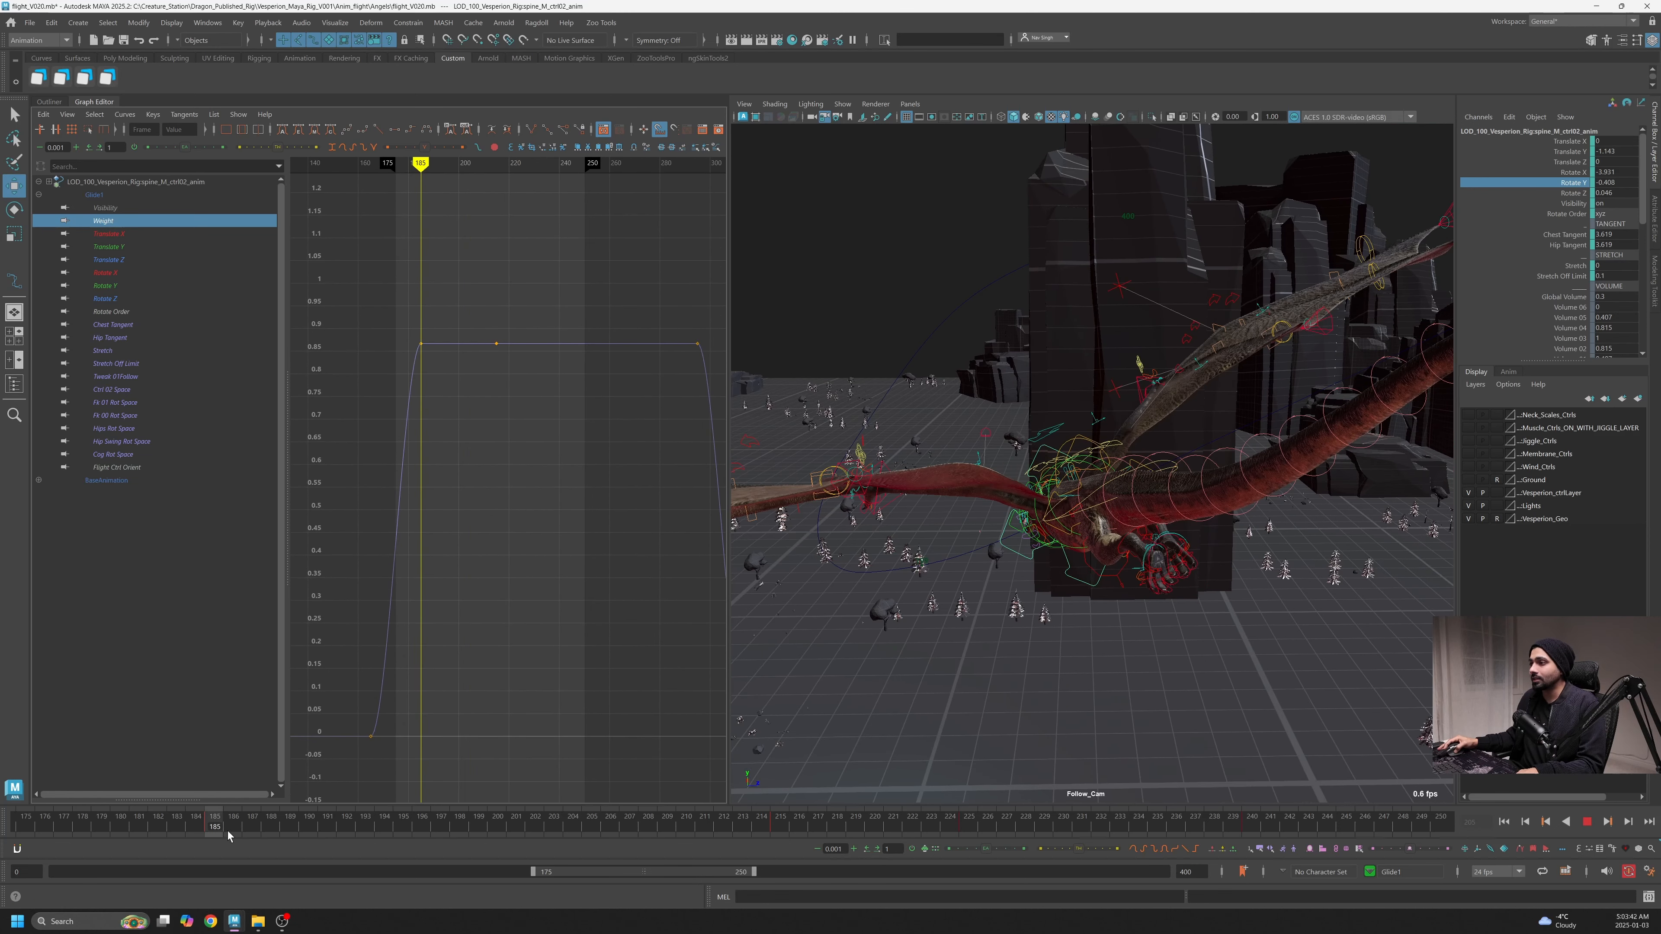
left_click(493, 342)
left_click_drag(446, 376, 446, 378)
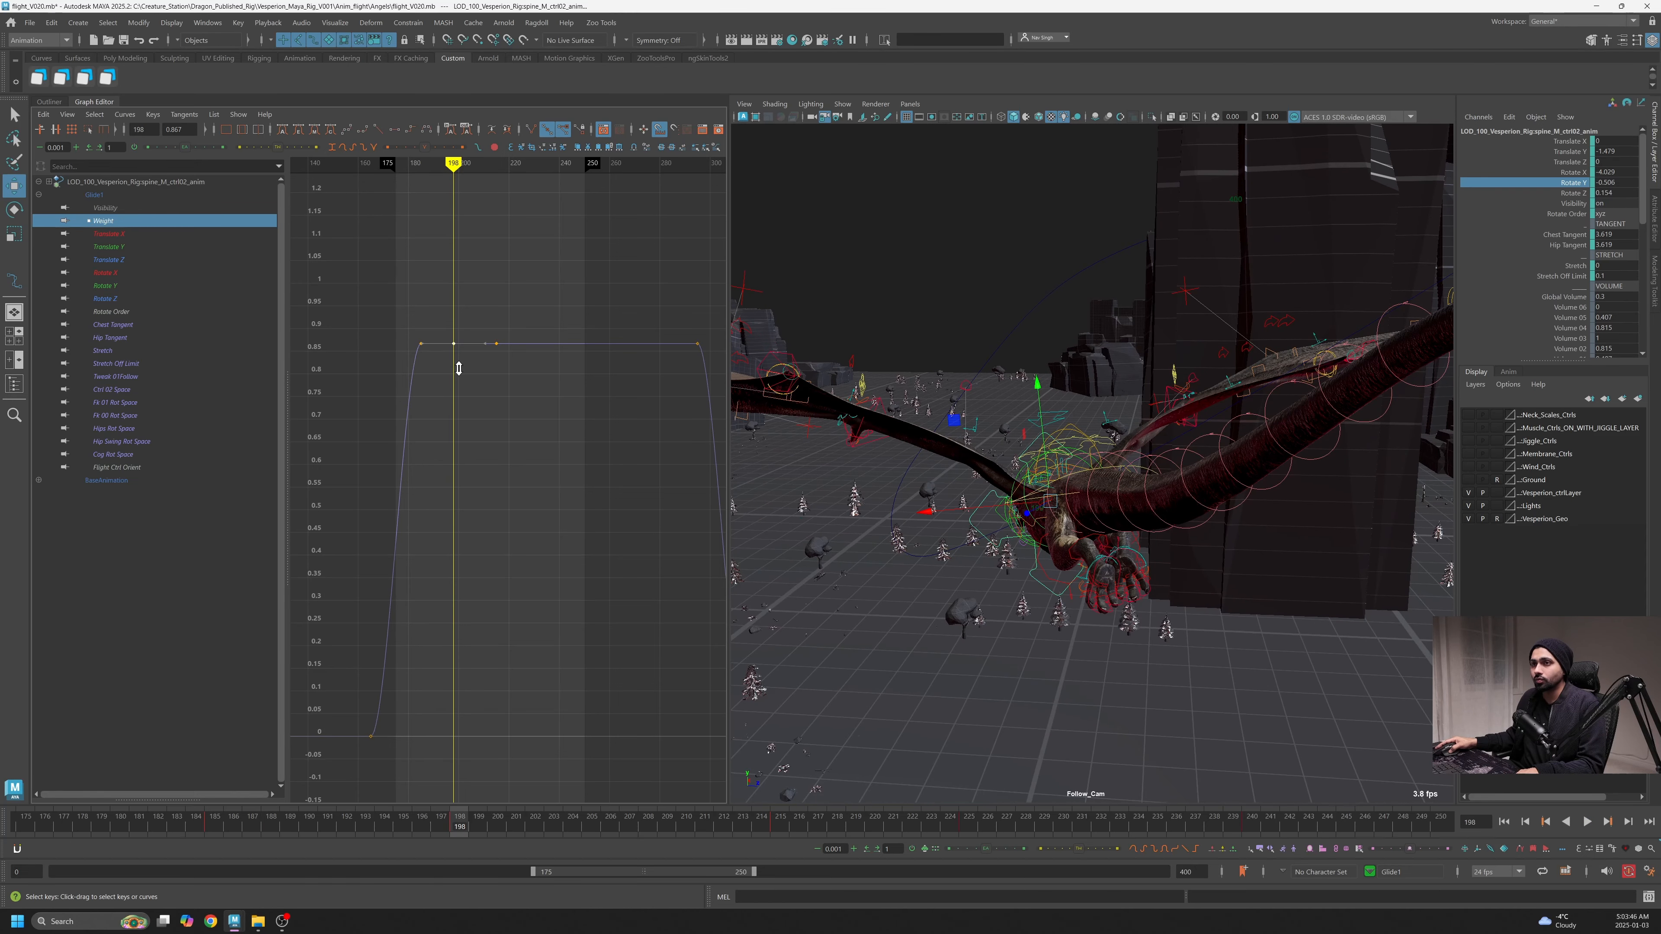
middle_click_drag(456, 402, 438, 525)
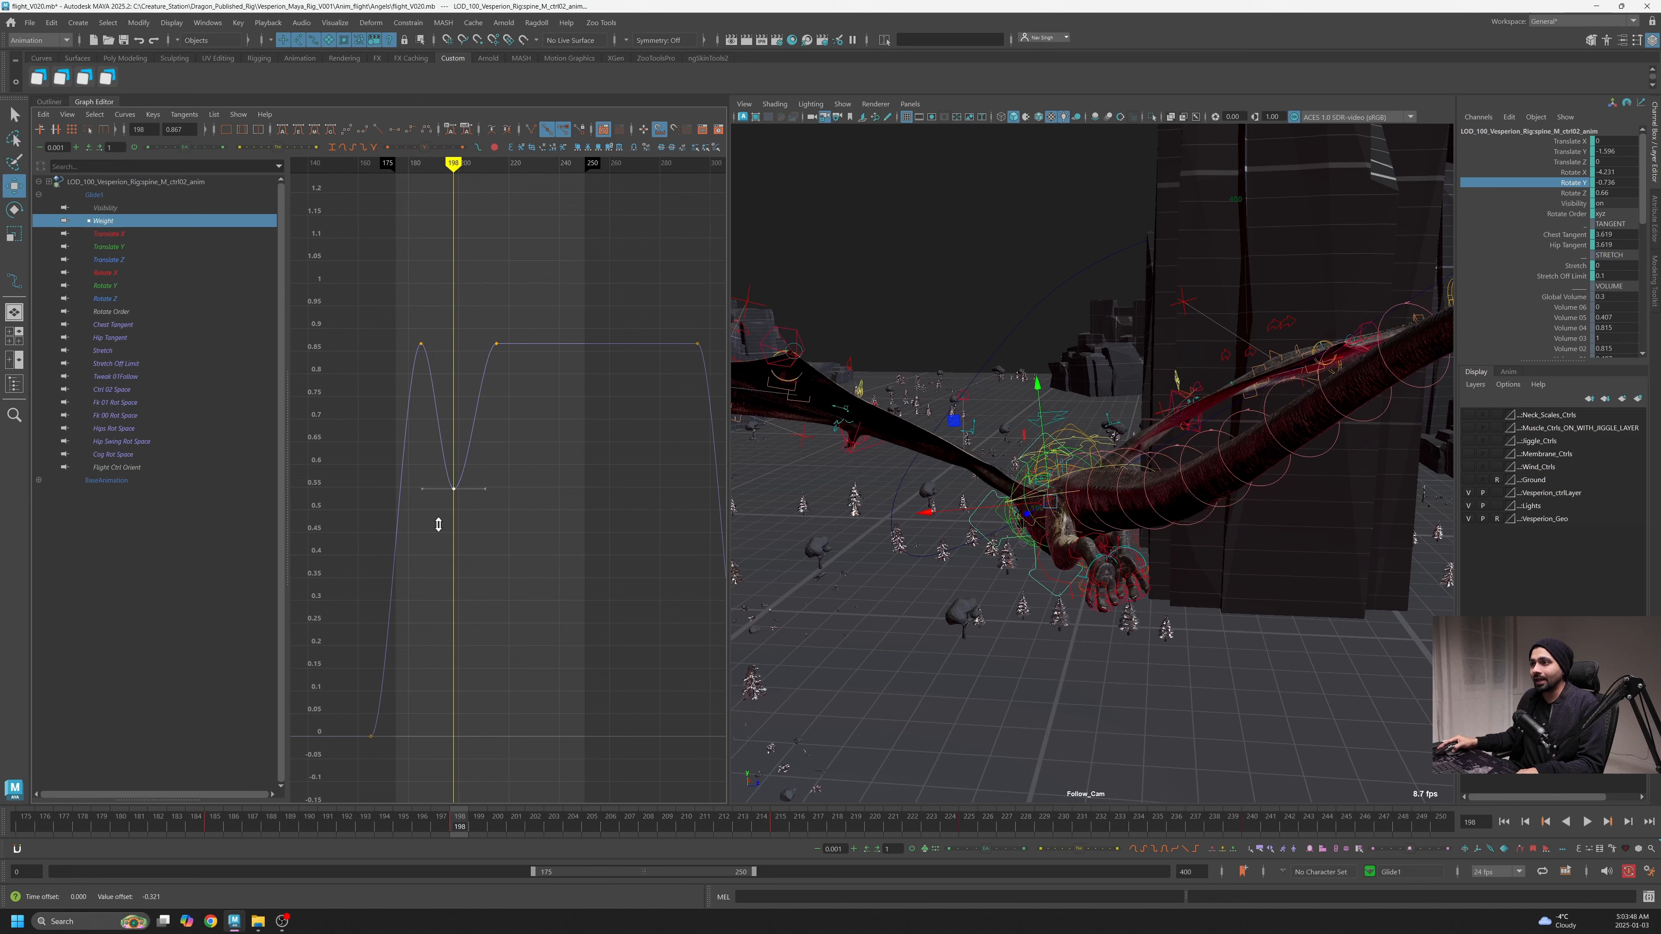
mouse_move(457, 826)
left_mouse_down()
mouse_move(308, 831)
mouse_move(1062, 836)
mouse_move(1543, 803)
left_mouse_up()
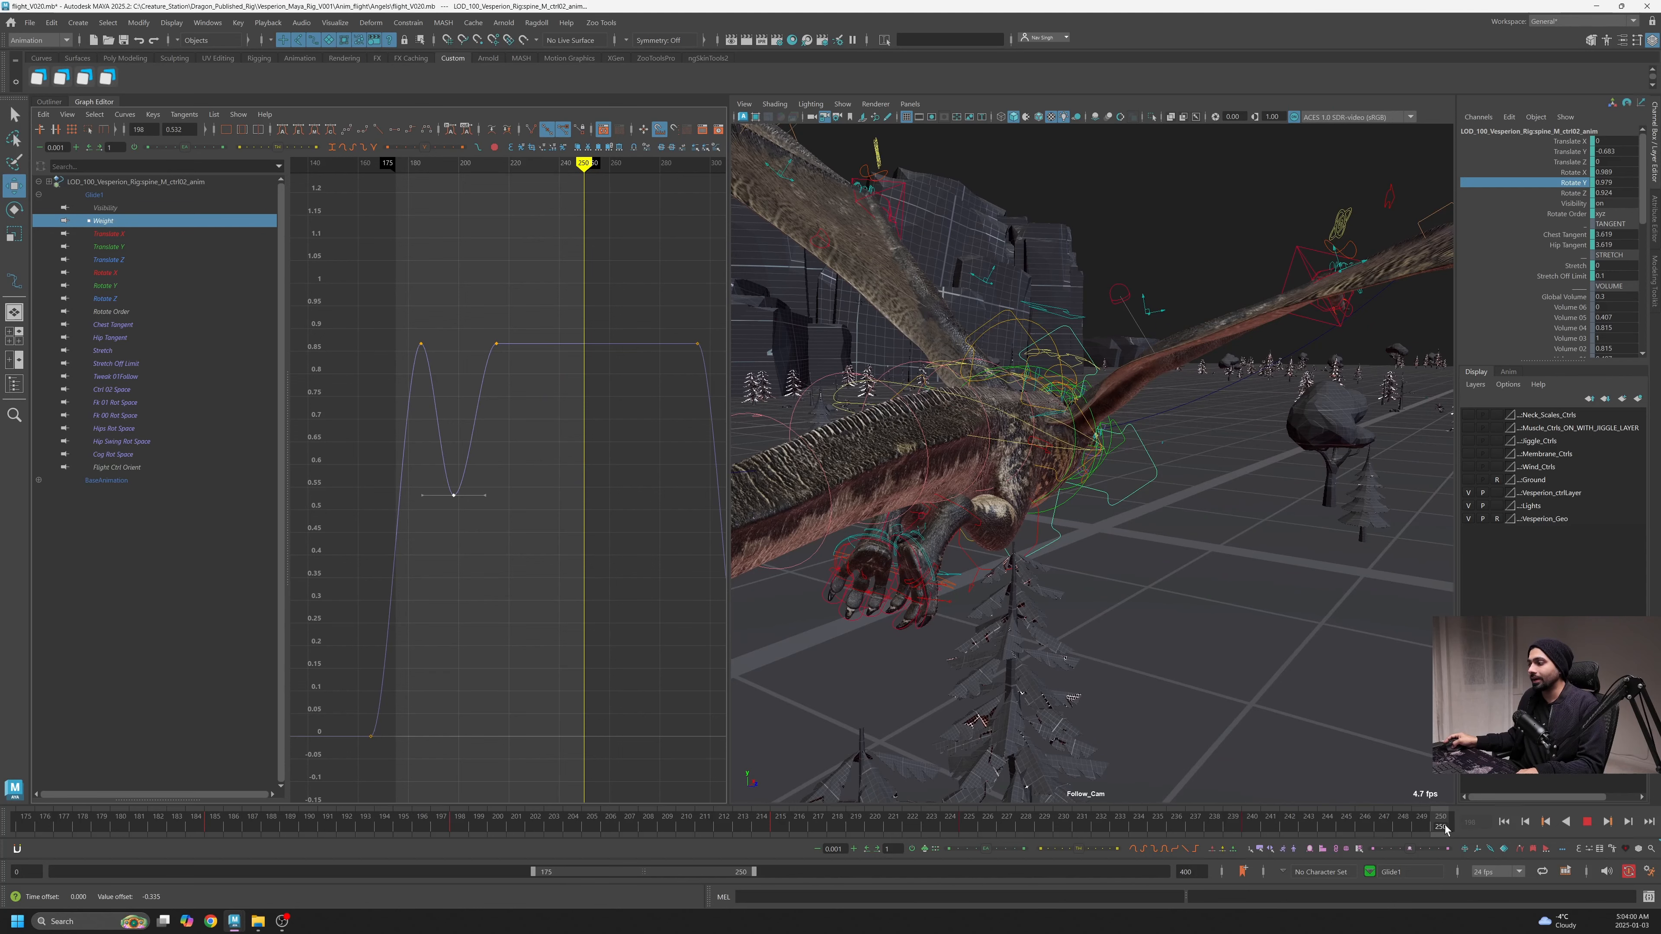
Insert Weight keys at frames 250 and 233, lowering the frame 233 key to about 0.515, and play the animation
left_click(555, 342)
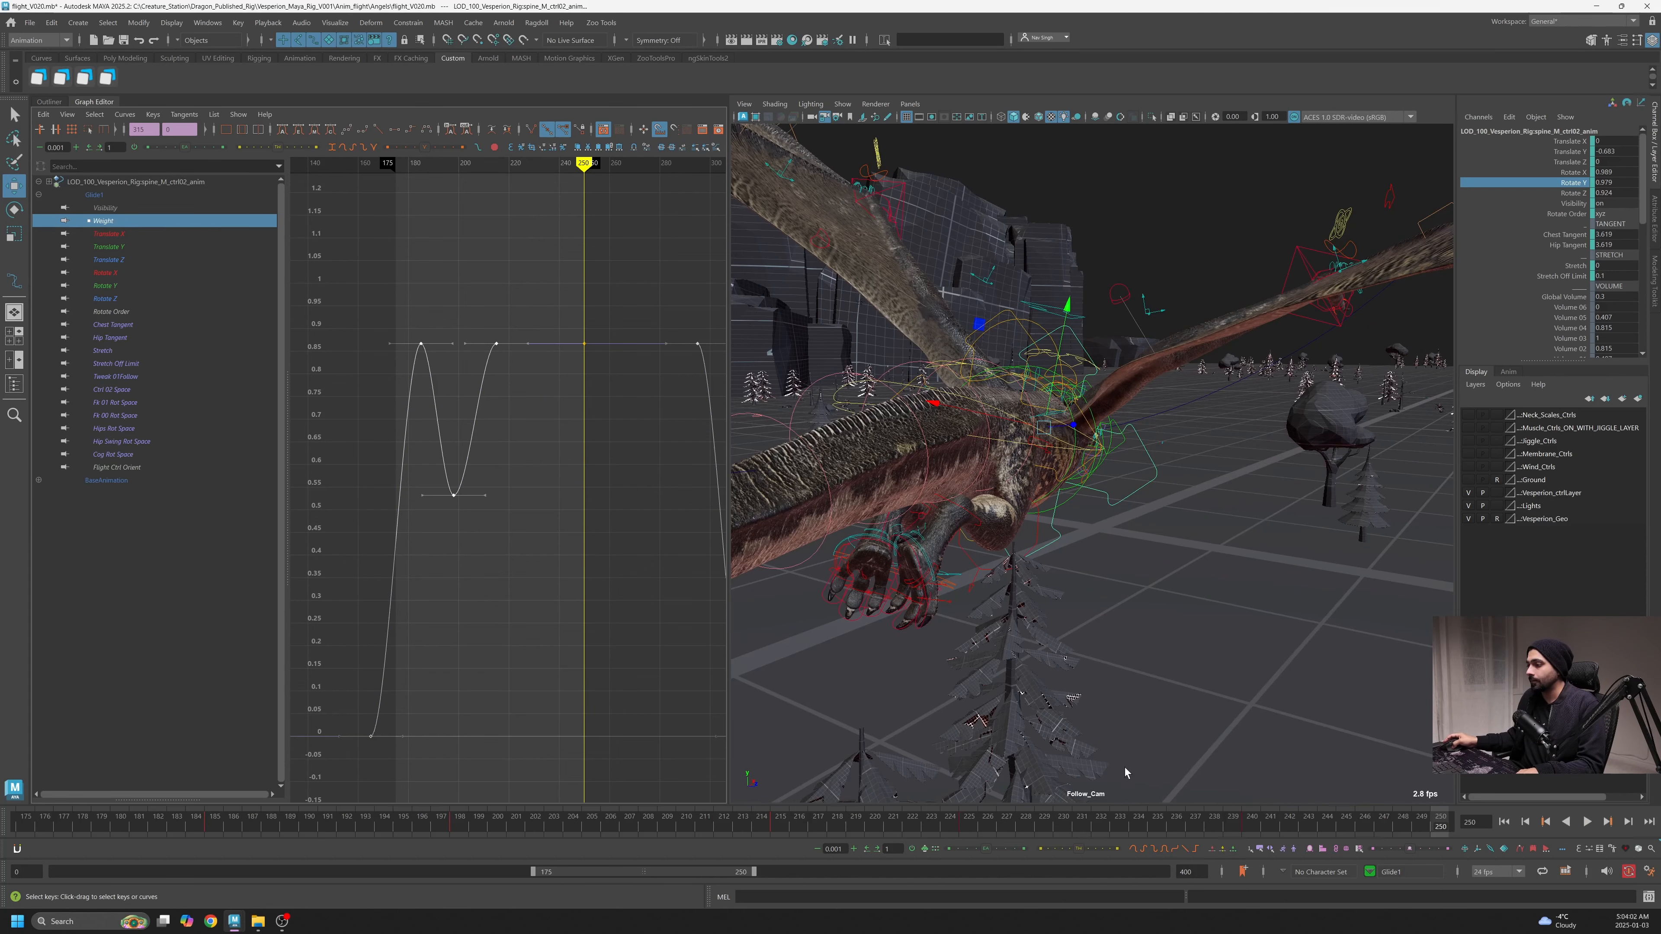
left_click(1112, 828)
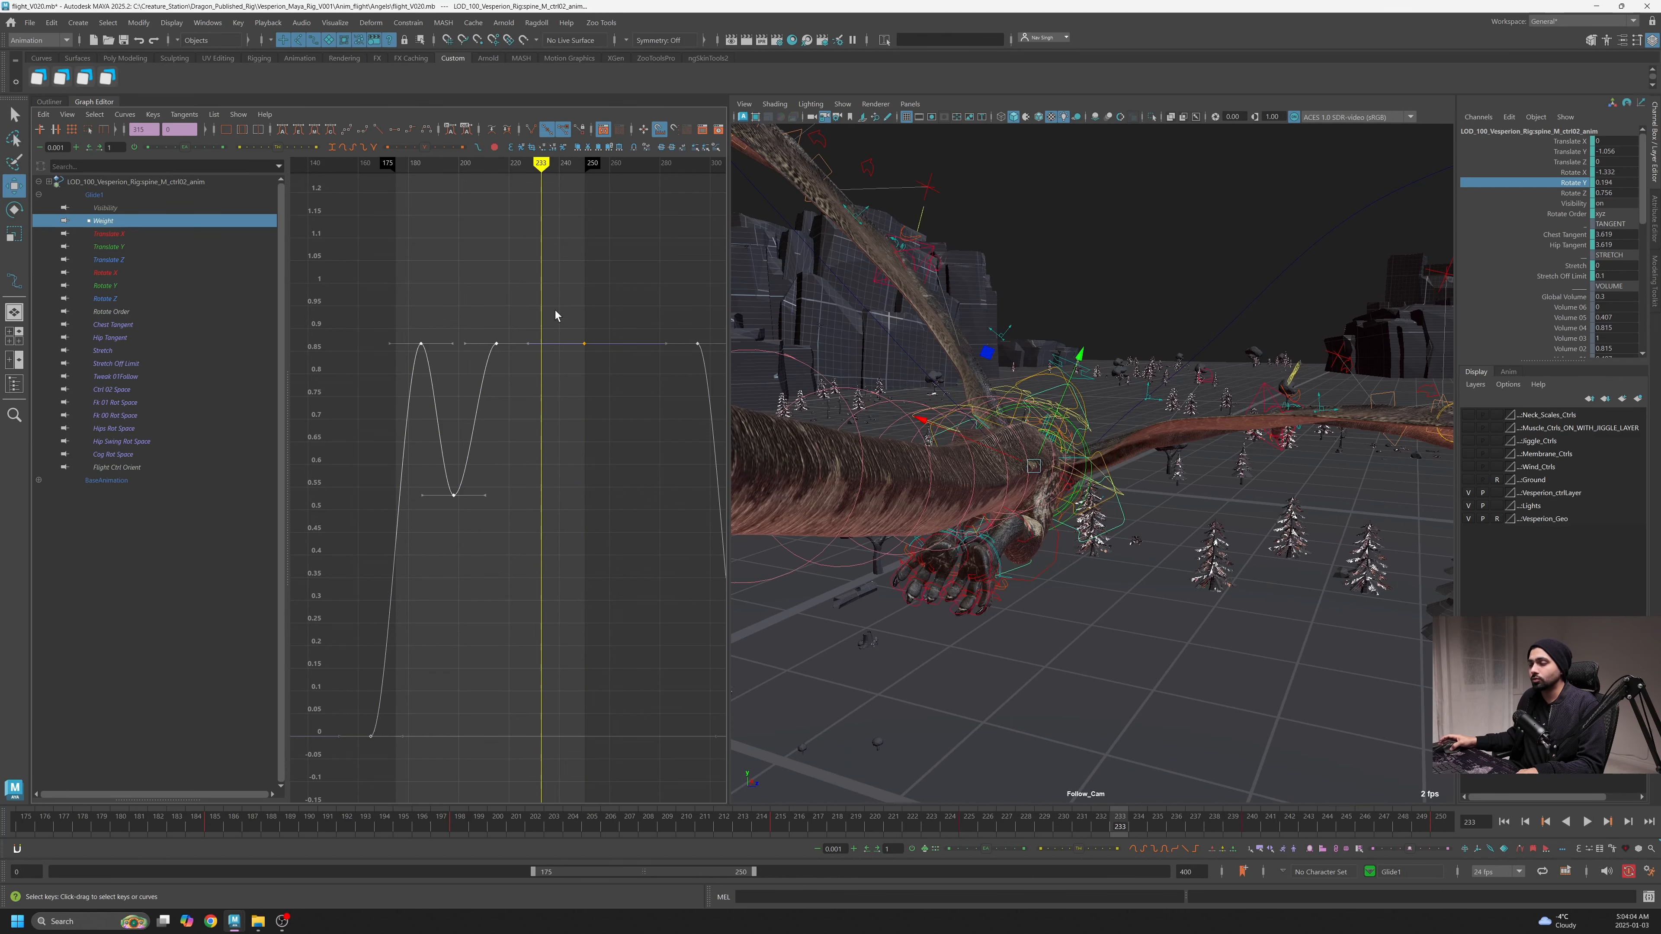
middle_click(542, 343)
middle_click_drag(542, 506, 542, 580, "shift")
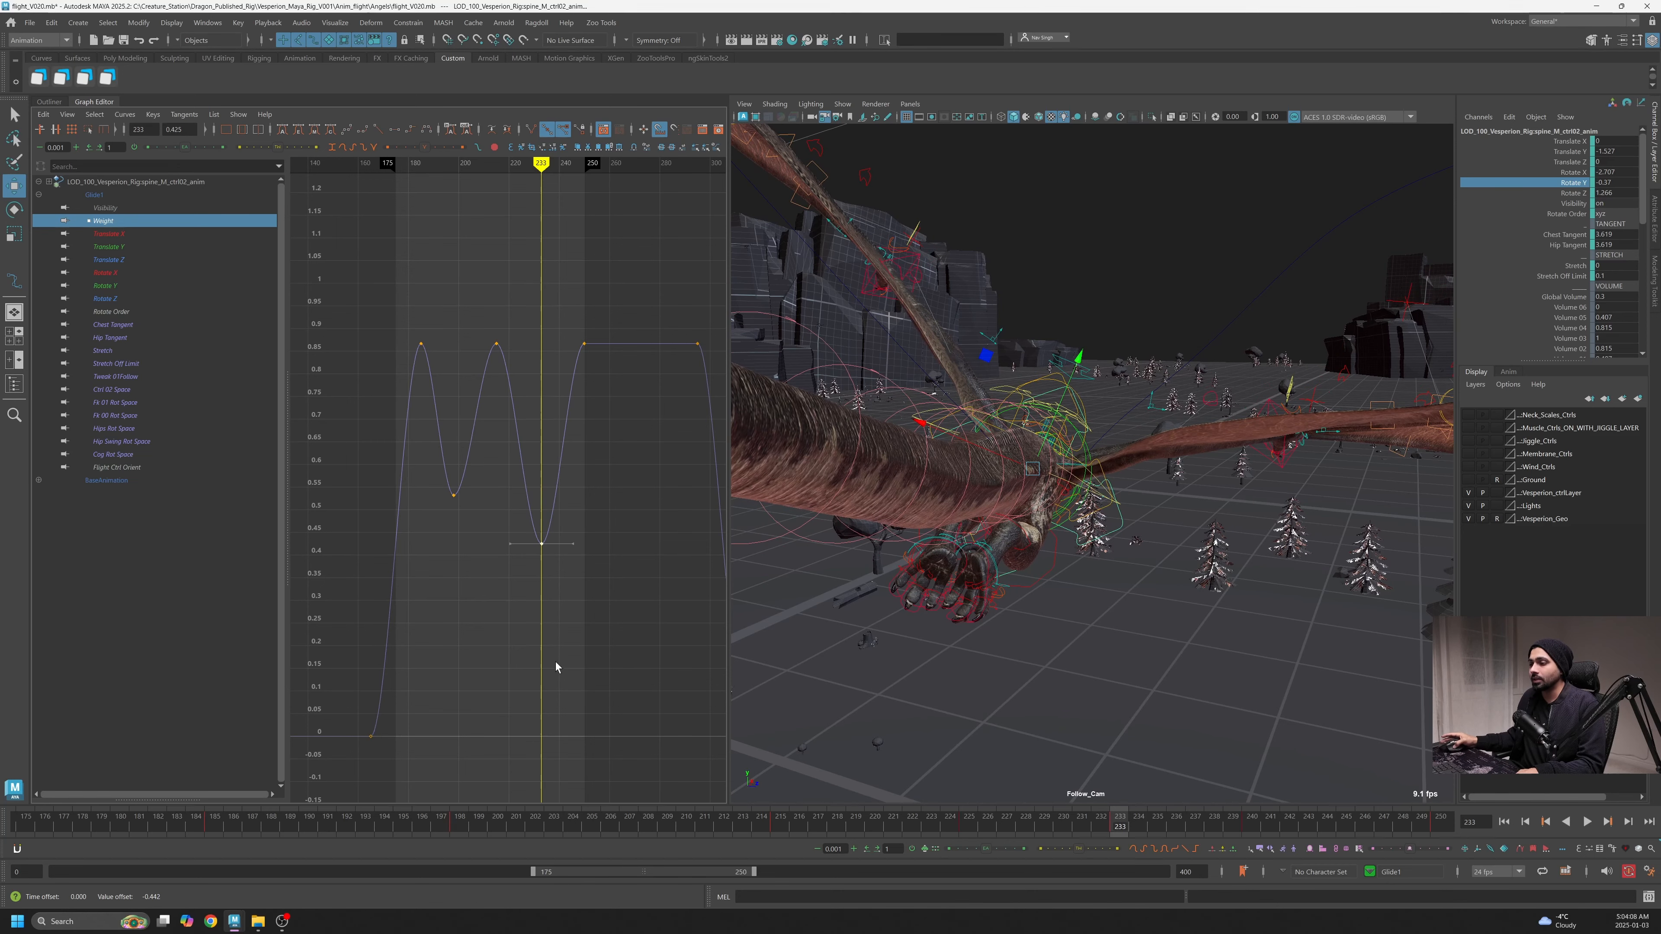
key("alt+v")
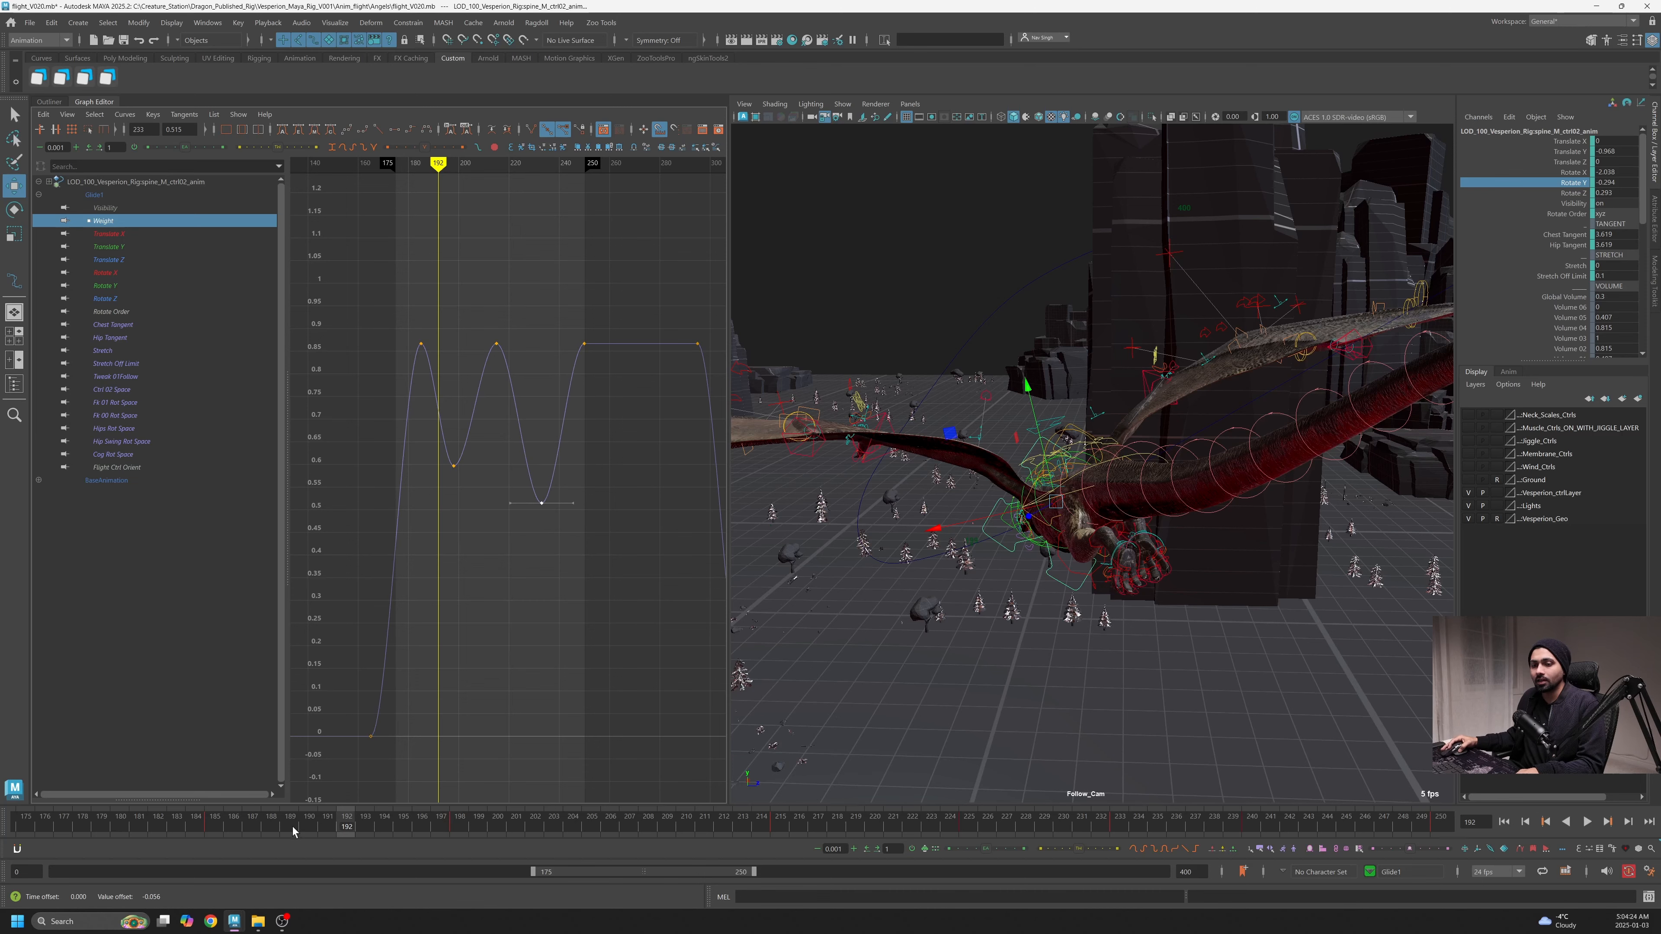
Review the partial flaps within the glide through Follow_Cam, playing and scrubbing from frame 175
left_click_drag(294, 832, 21, 830)
left_click(1586, 822)
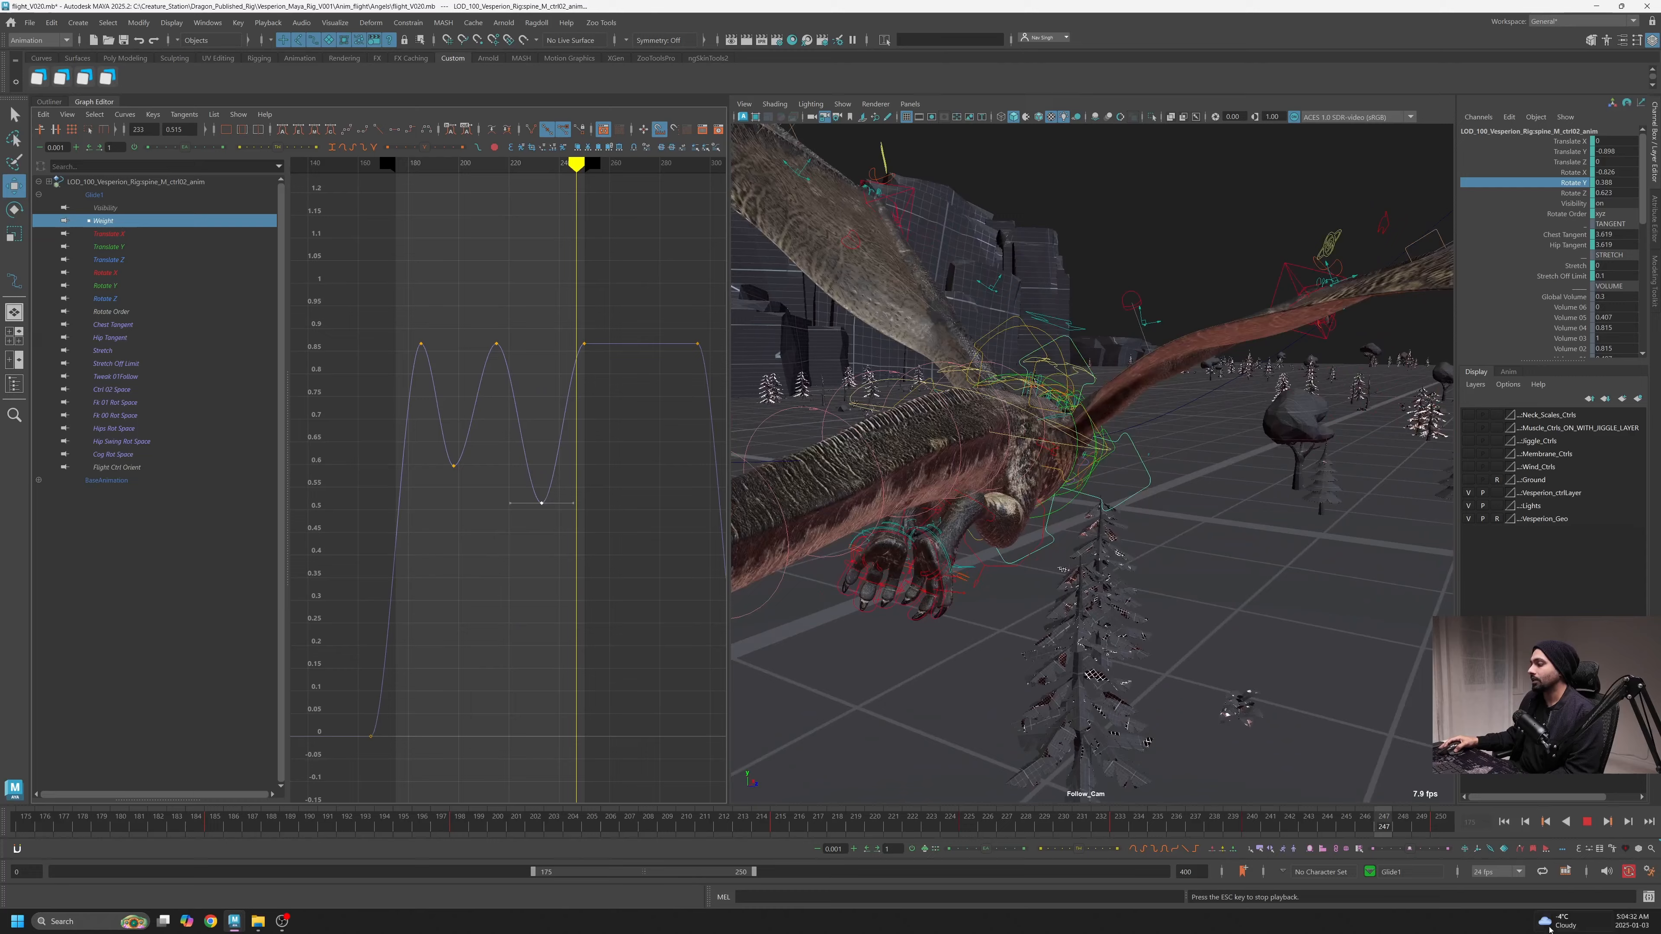
key("Escape")
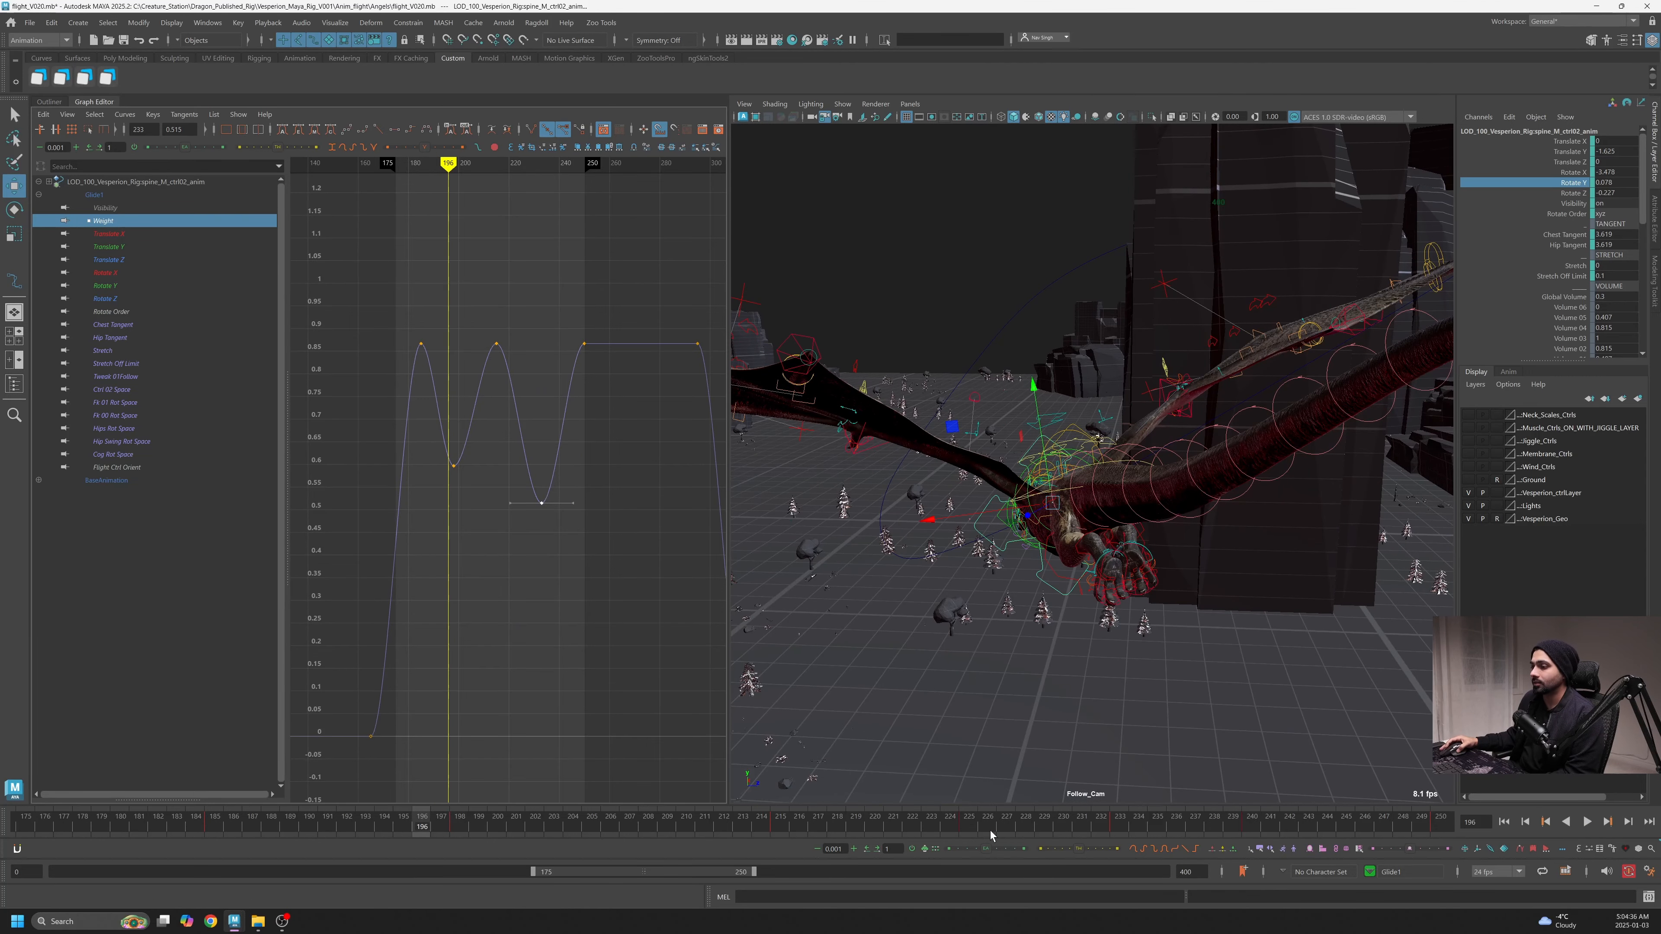
mouse_move(990, 834)
left_mouse_down()
mouse_move(486, 840)
mouse_move(115, 896)
left_mouse_up()
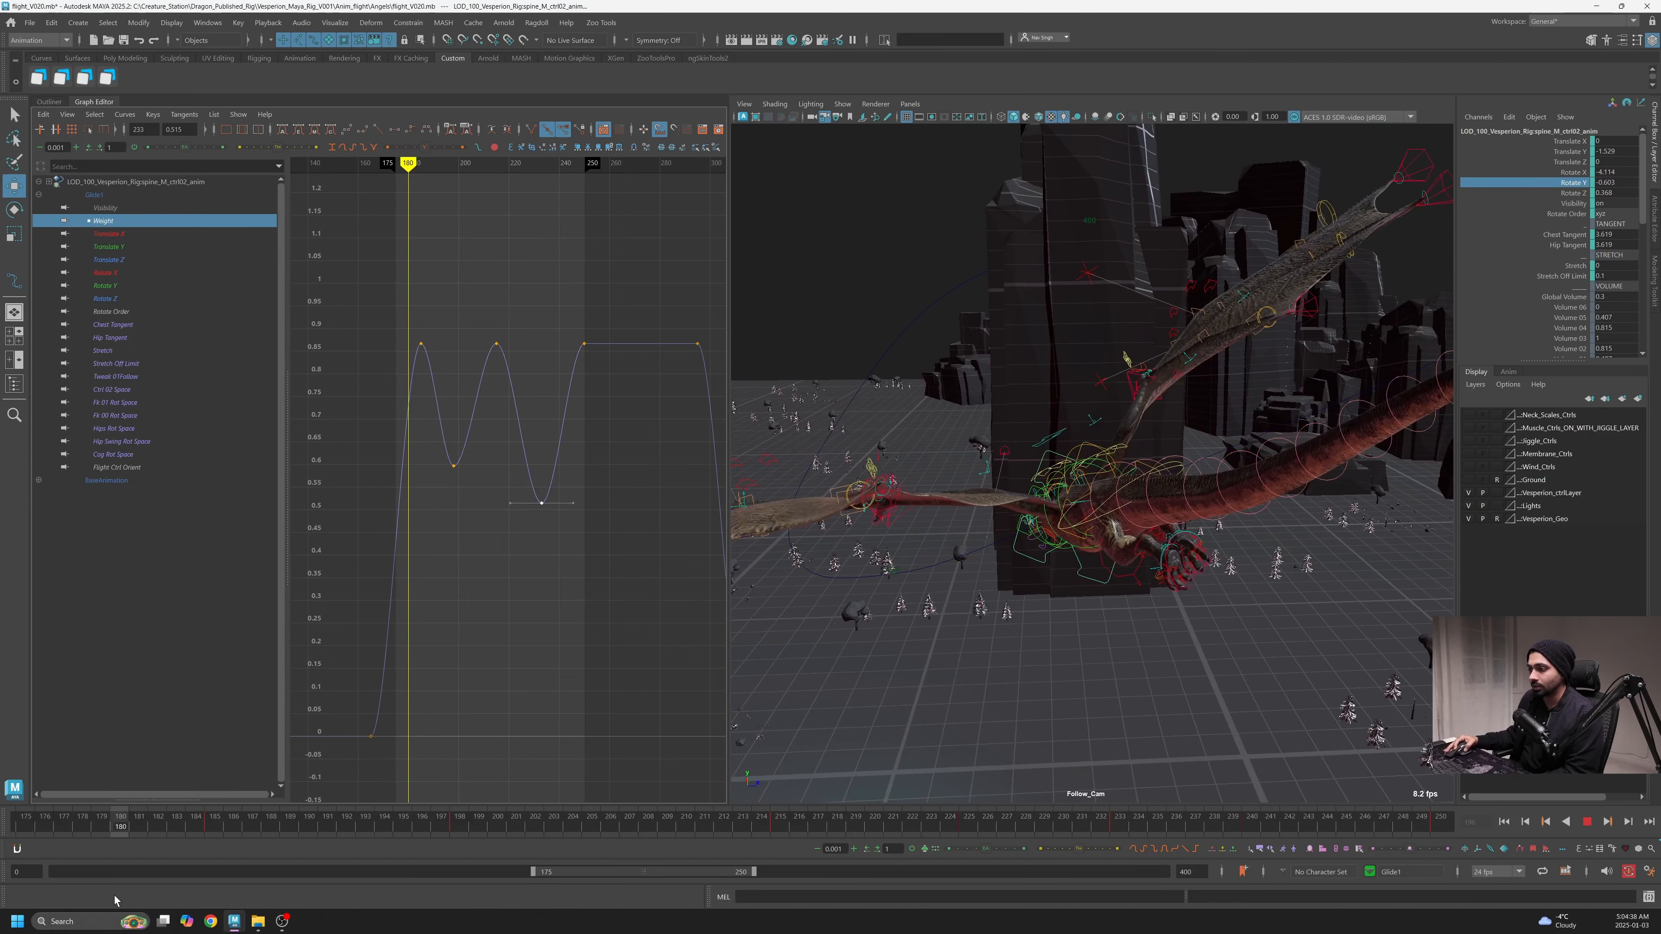
key("Escape")
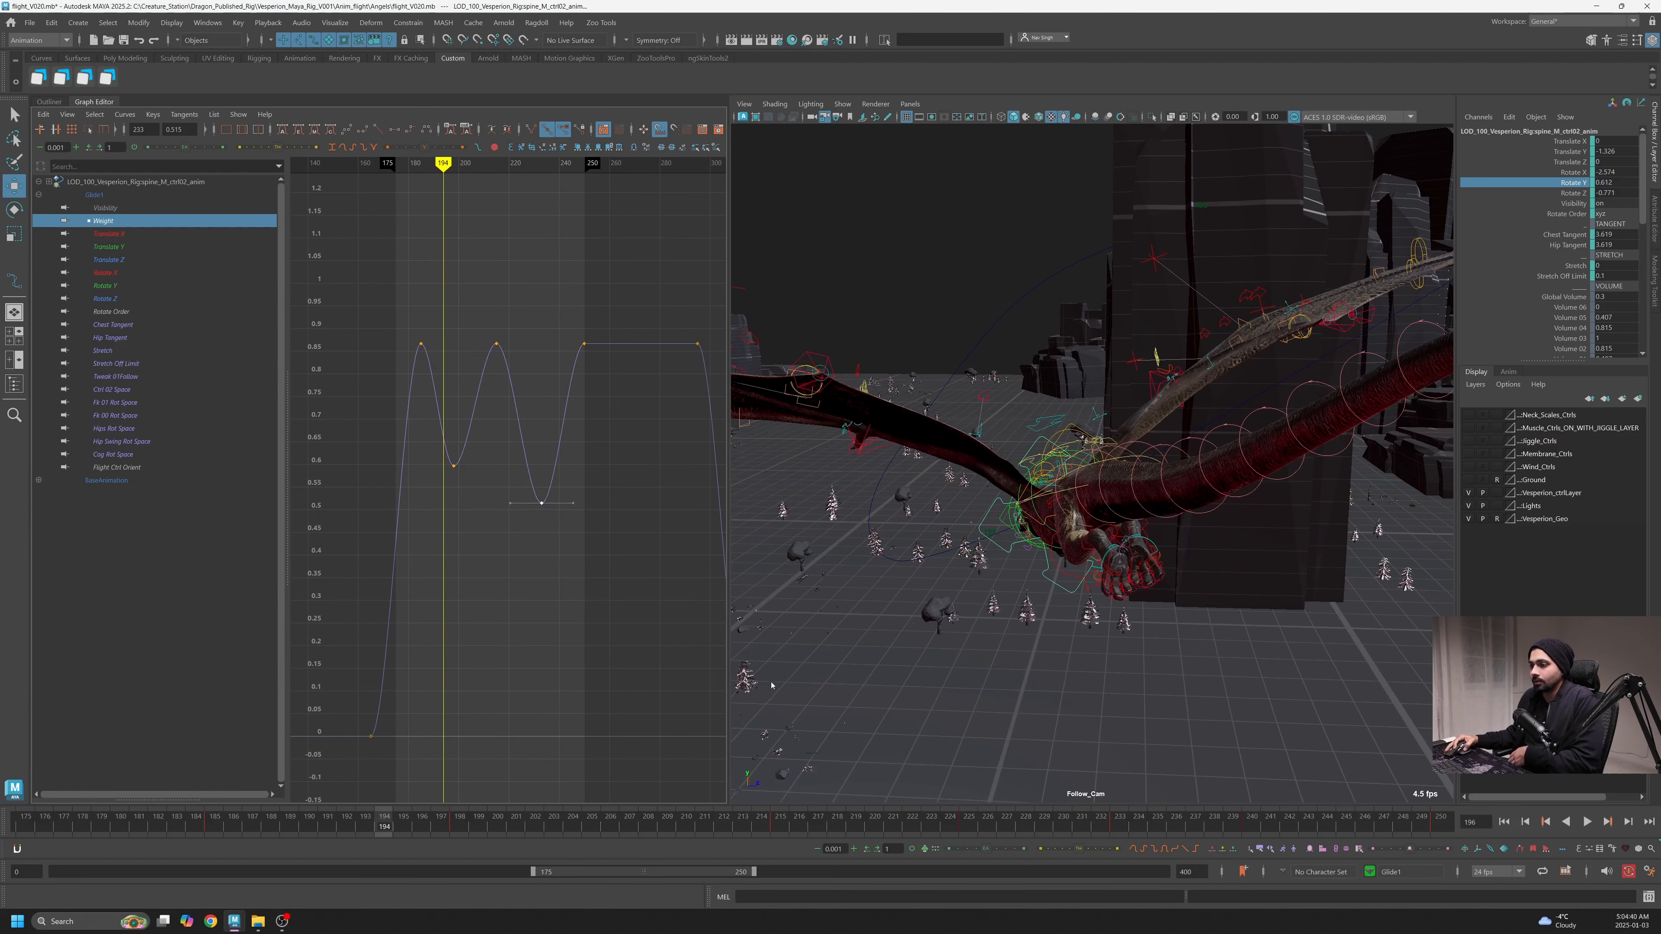
Switch to the persp view and set Body LOD to PROXY on the dragon rig's godnode control
key("space")
left_click_drag(1045, 433, 1067, 382)
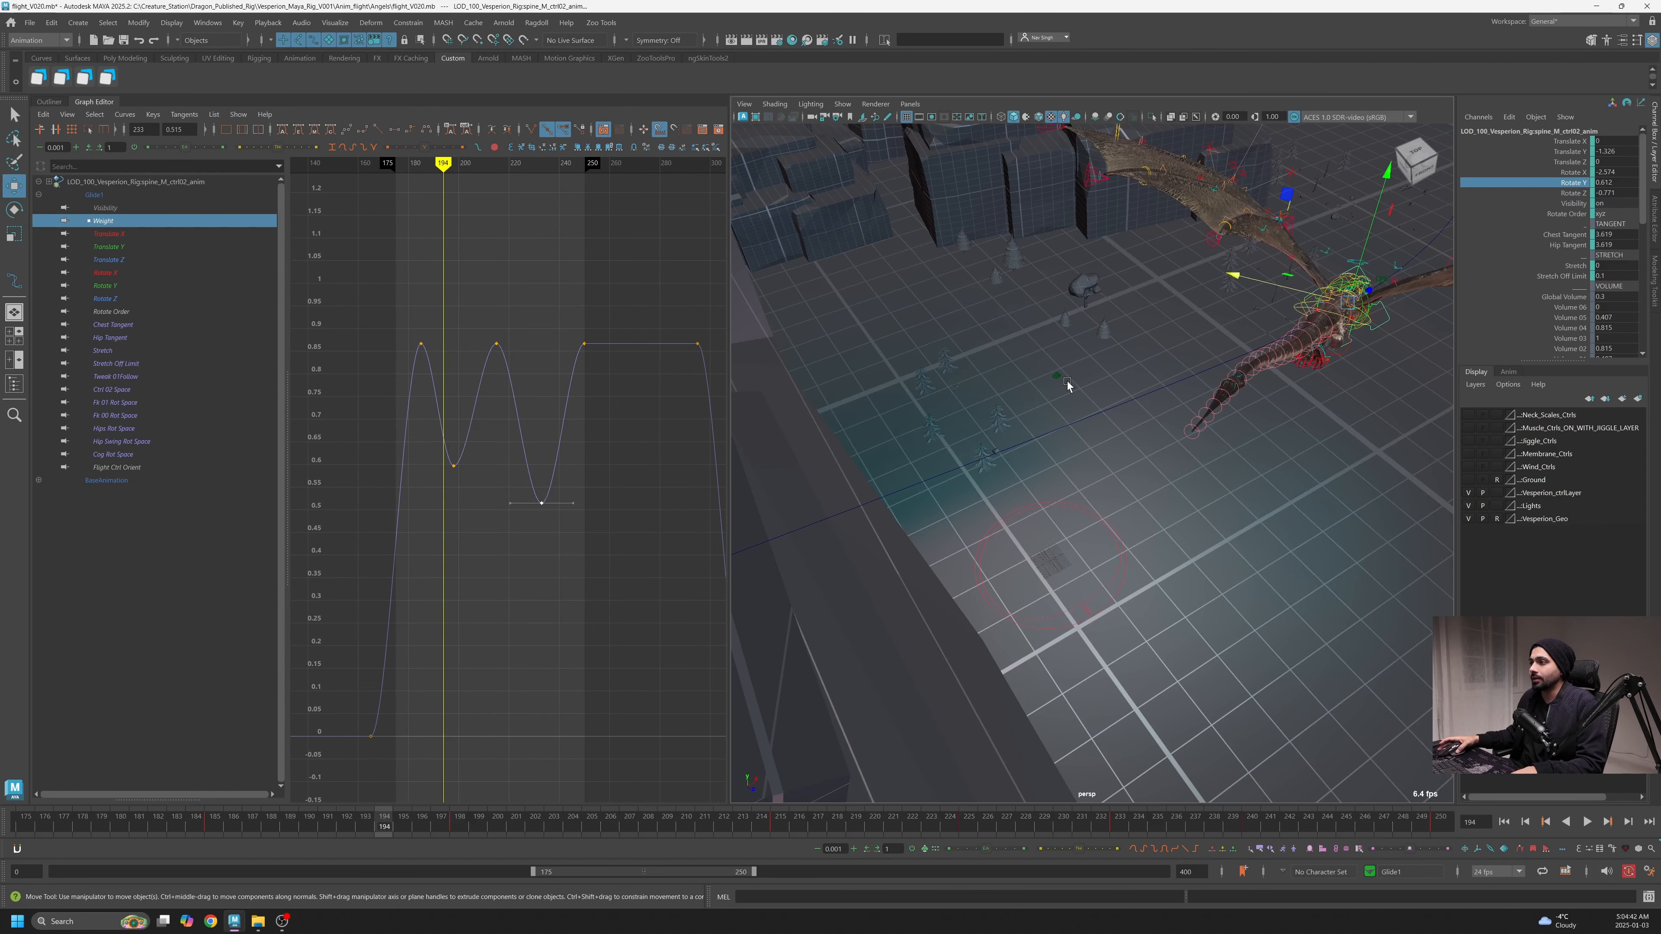
left_click(1050, 503)
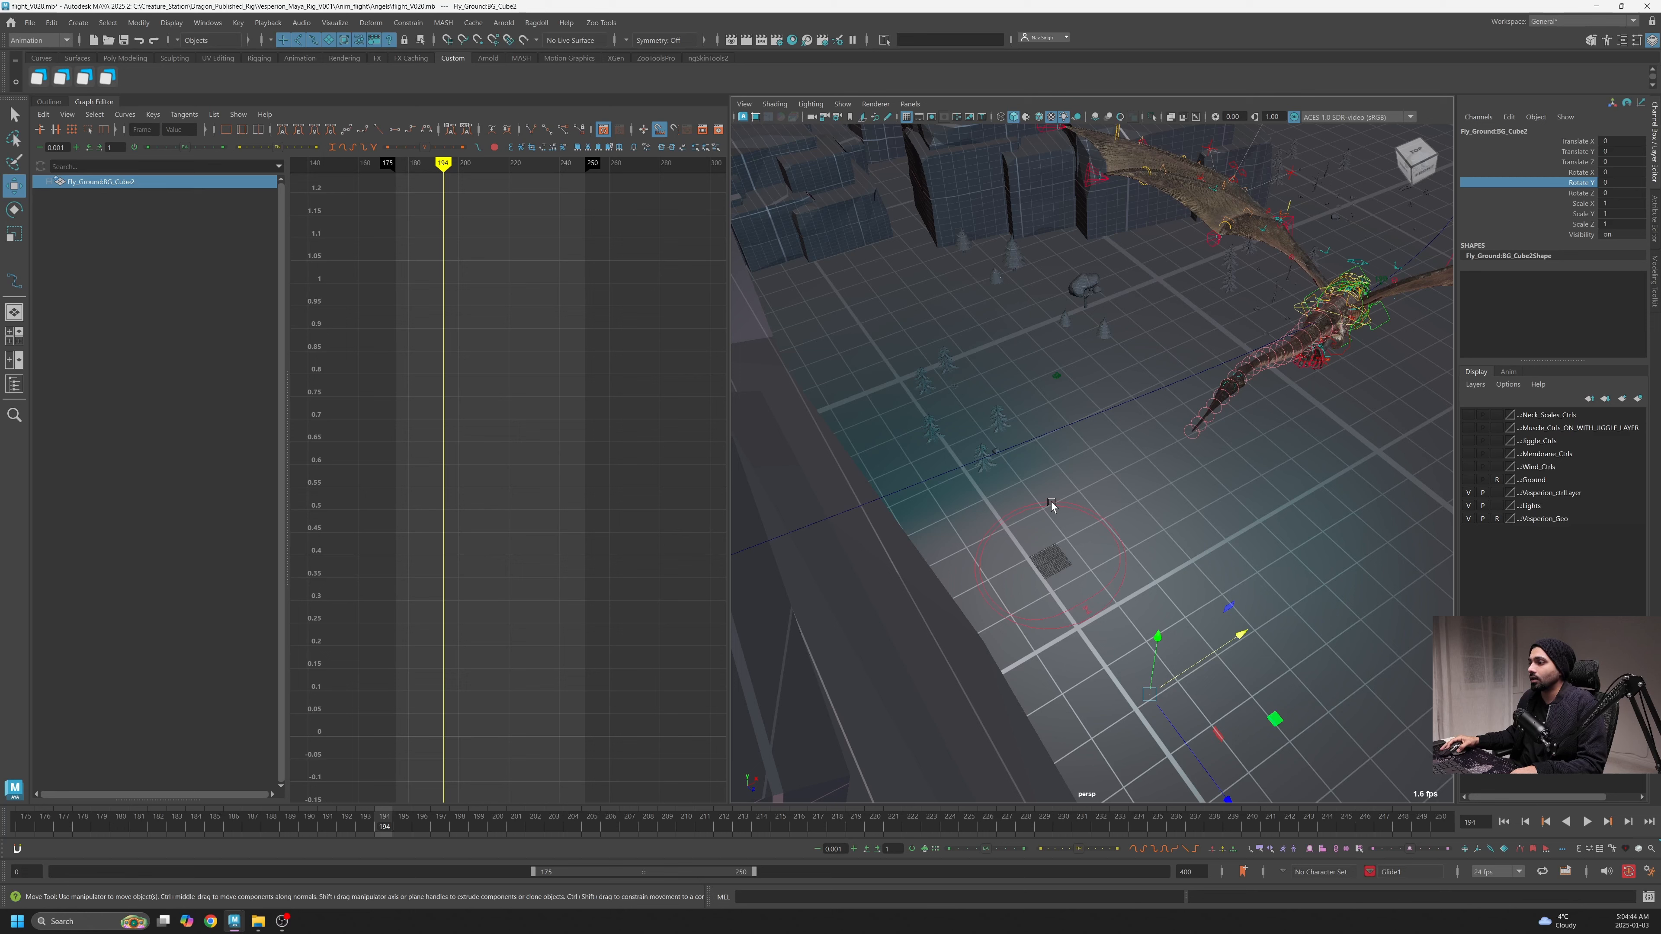
left_click(1040, 504)
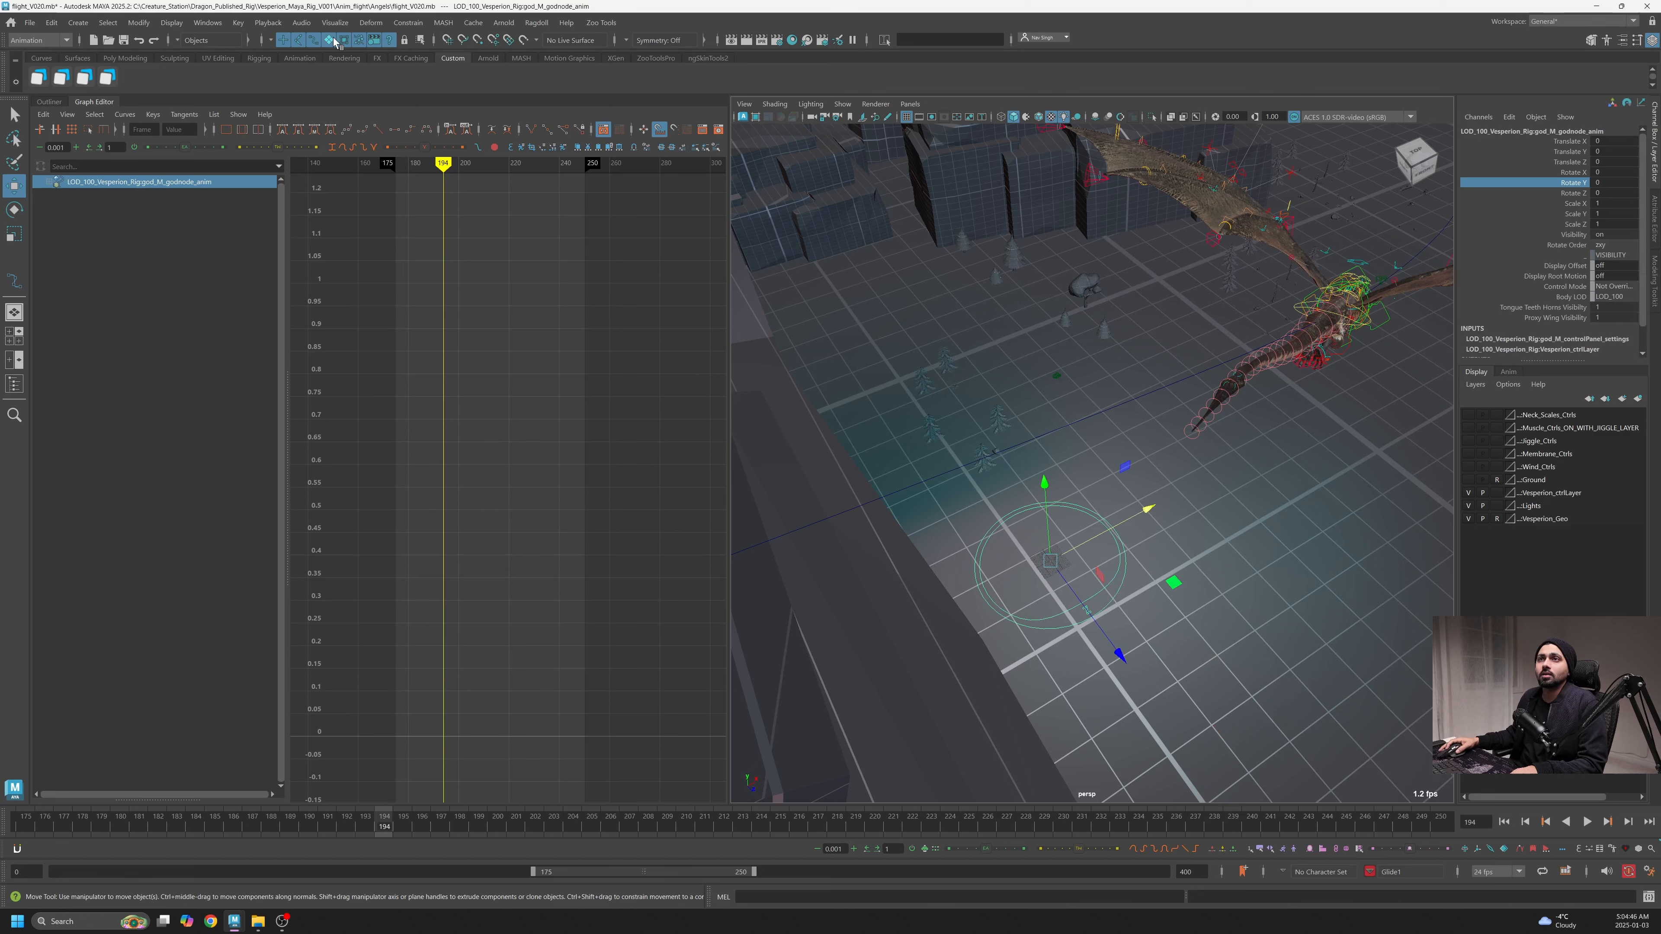
left_click(1610, 297)
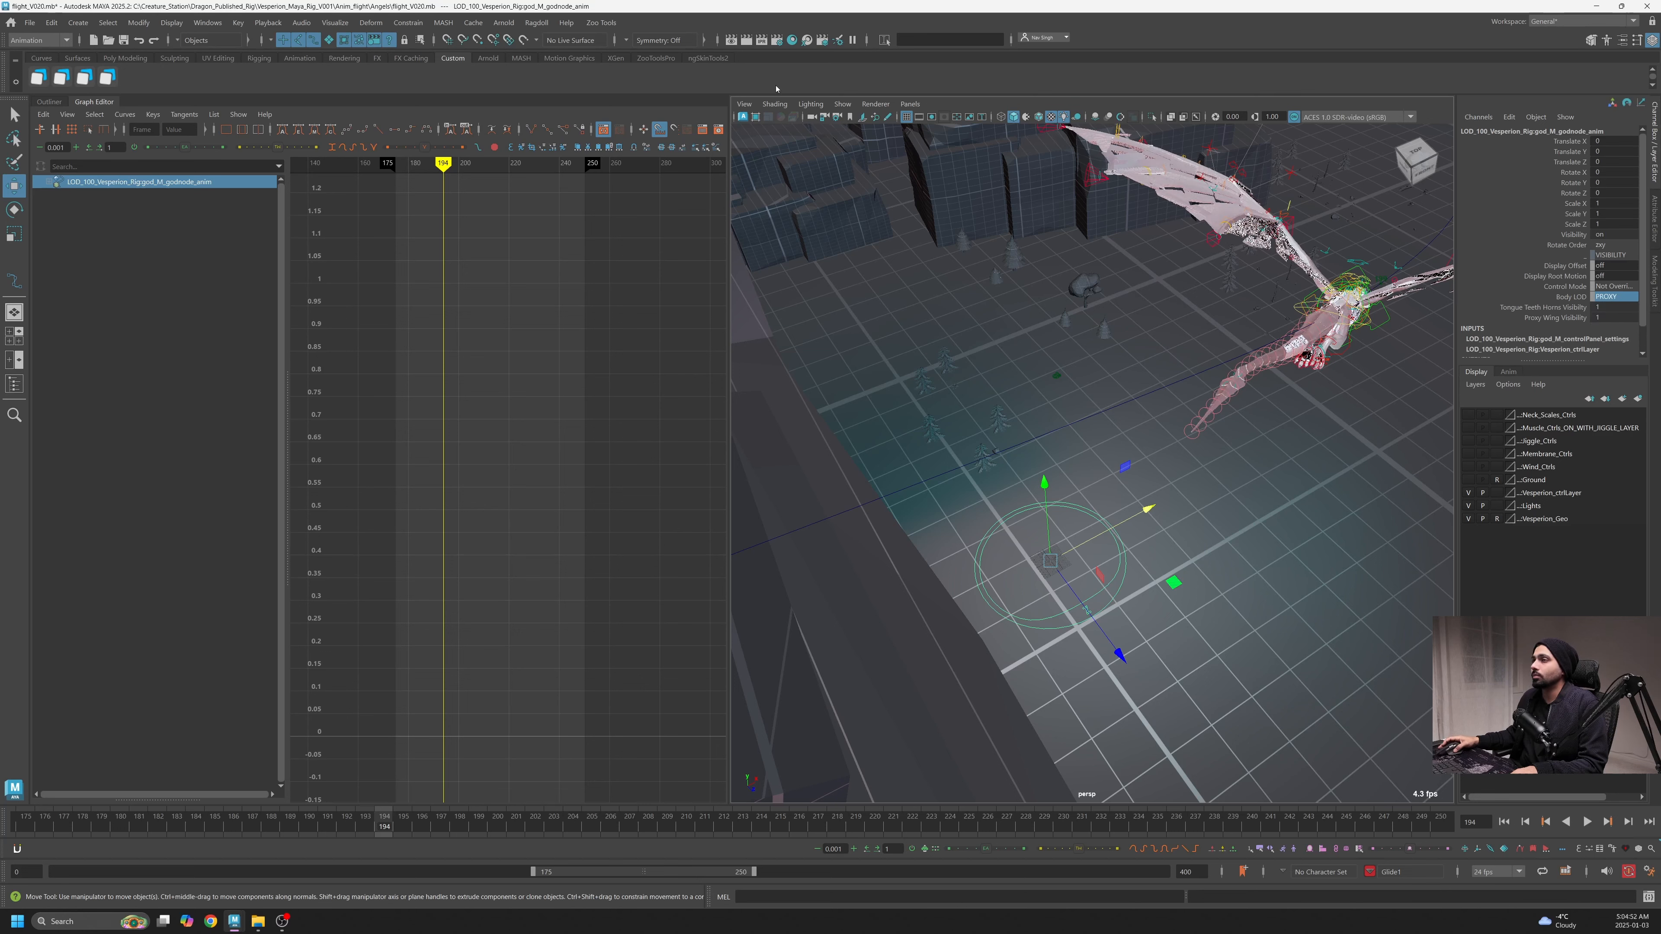
Open the Camera Sequencer
left_click(905, 109)
mouse_move(967, 117)
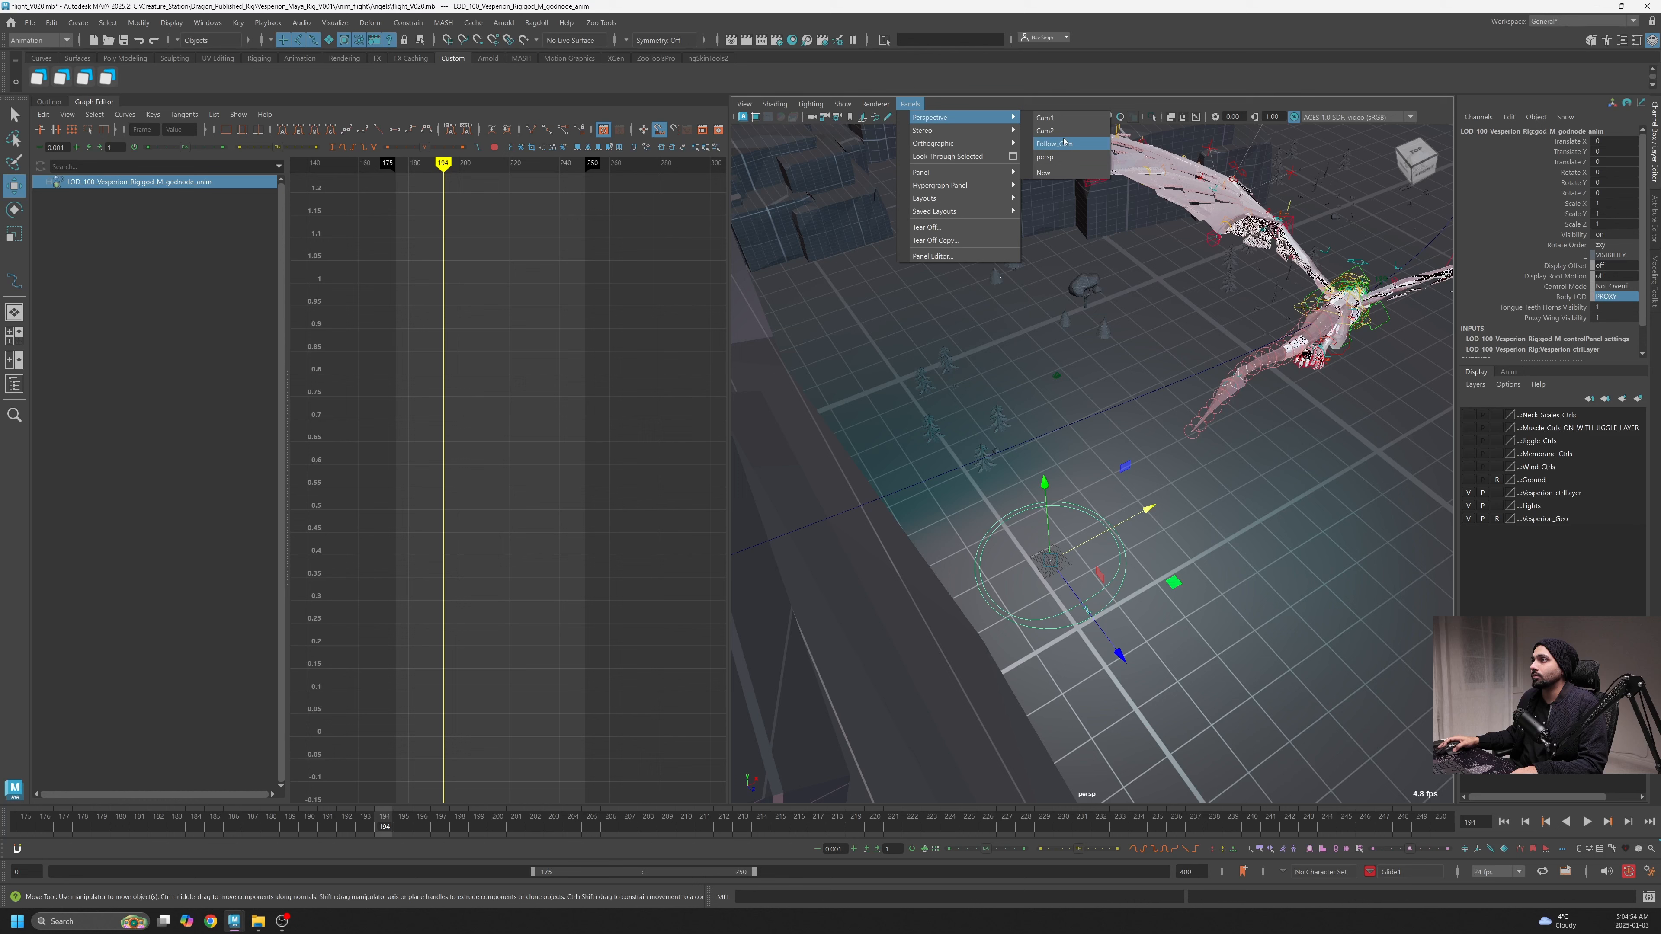
left_click(962, 268)
left_click(889, 106)
mouse_move(902, 106)
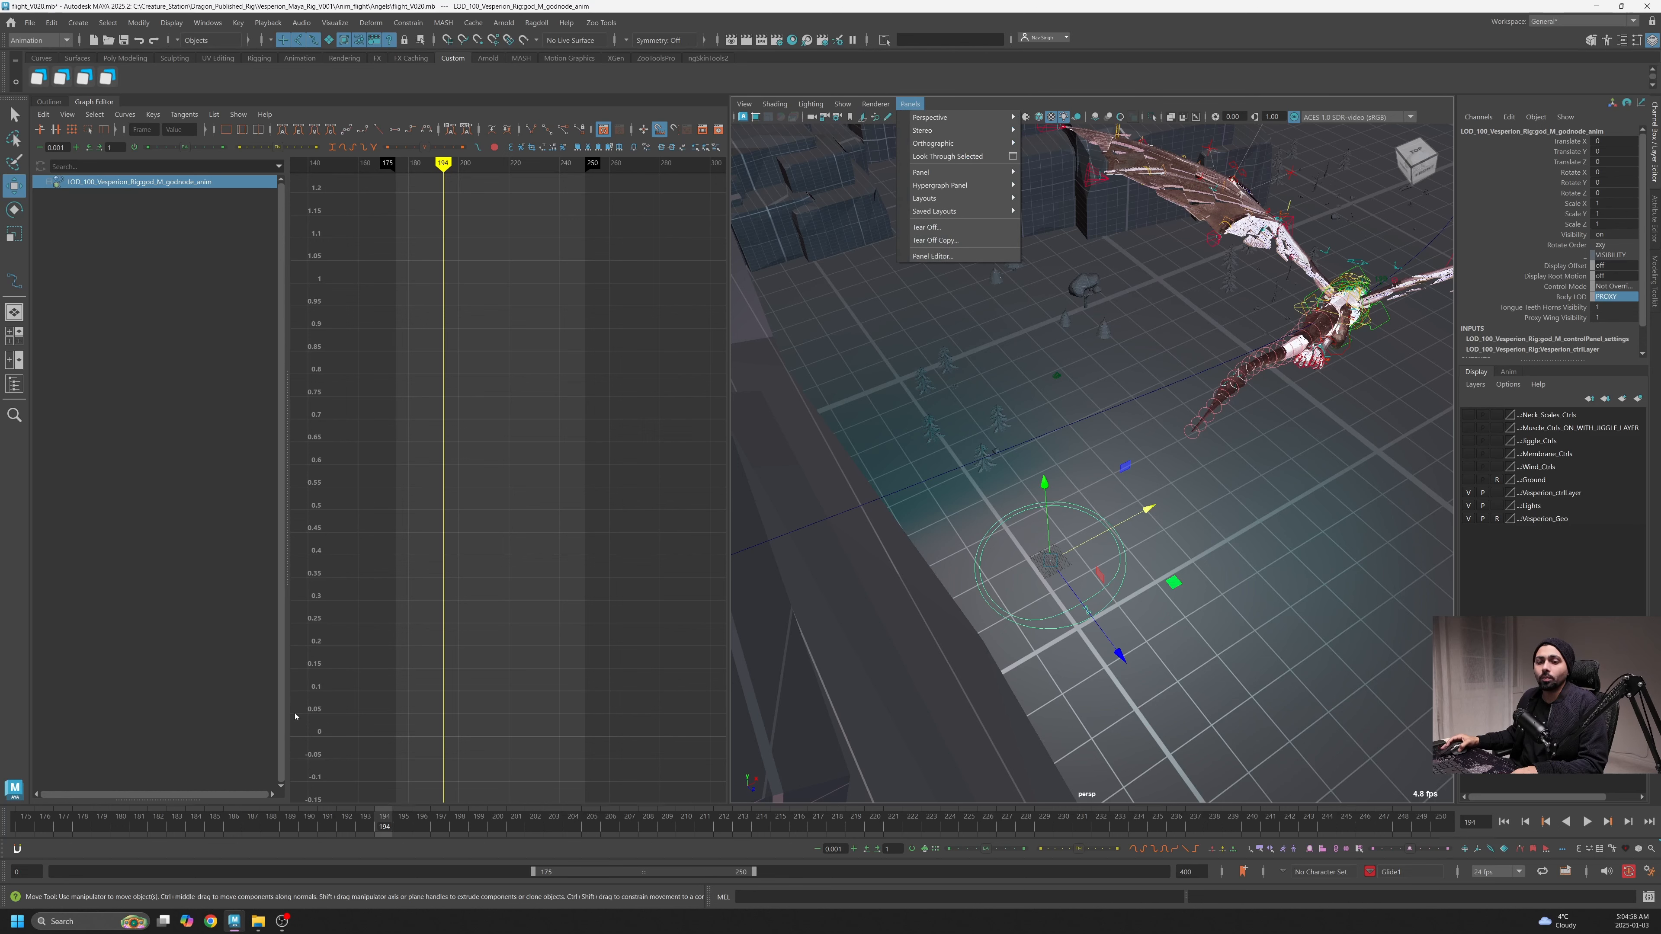
left_click(208, 24)
mouse_move(252, 115)
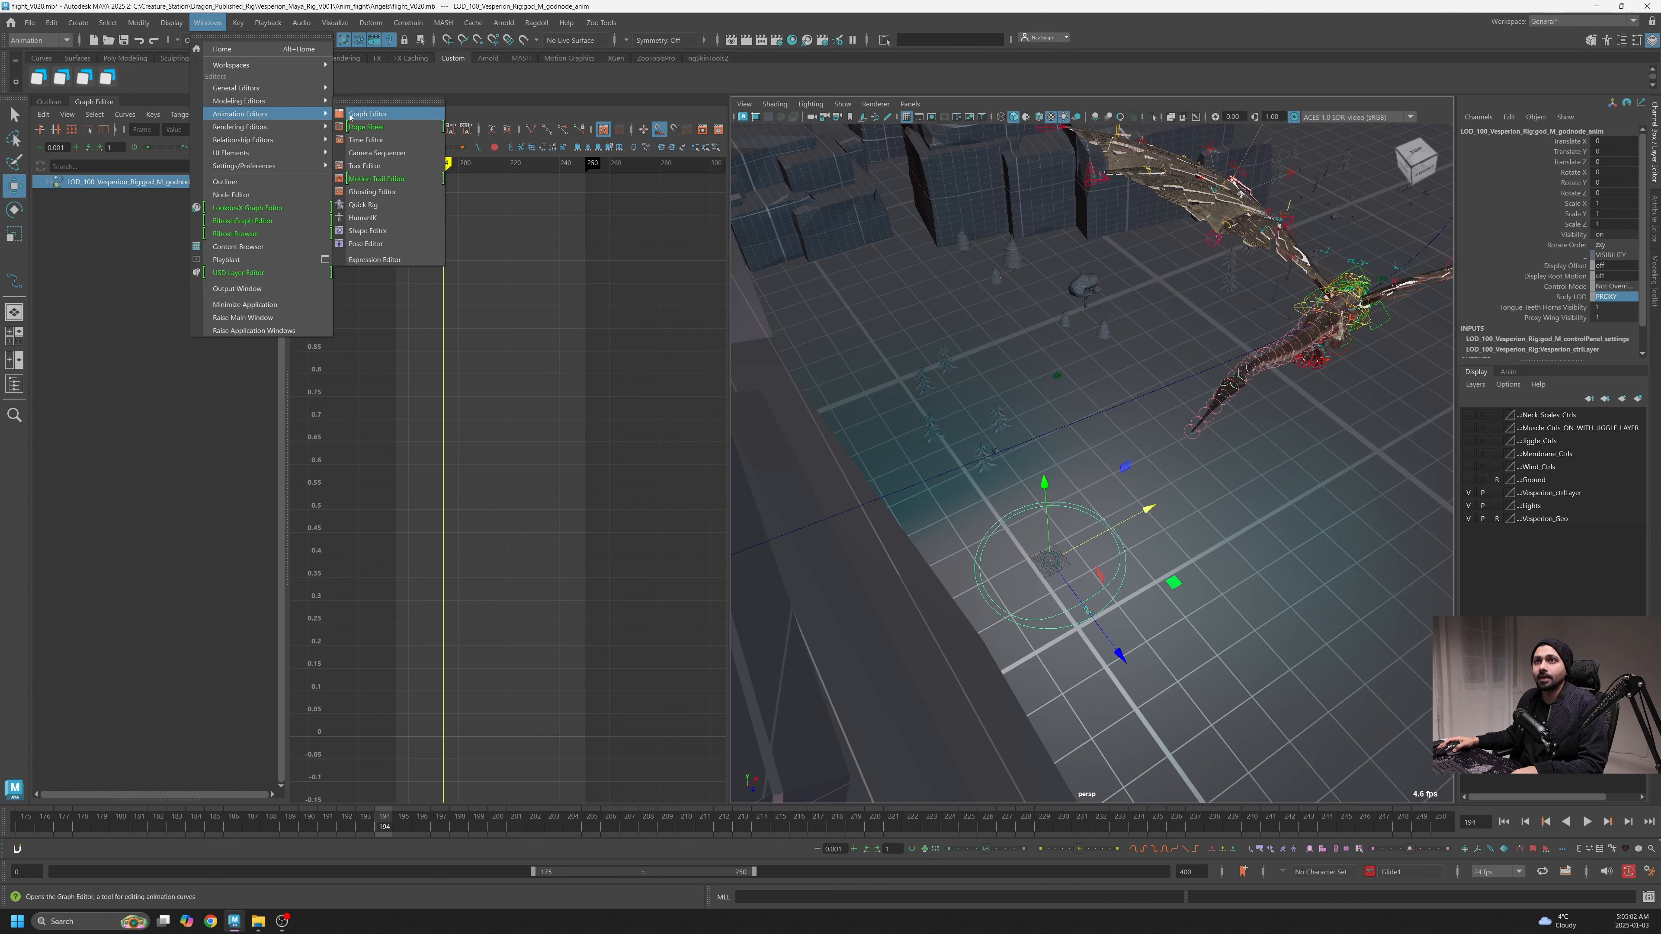
left_click(374, 152)
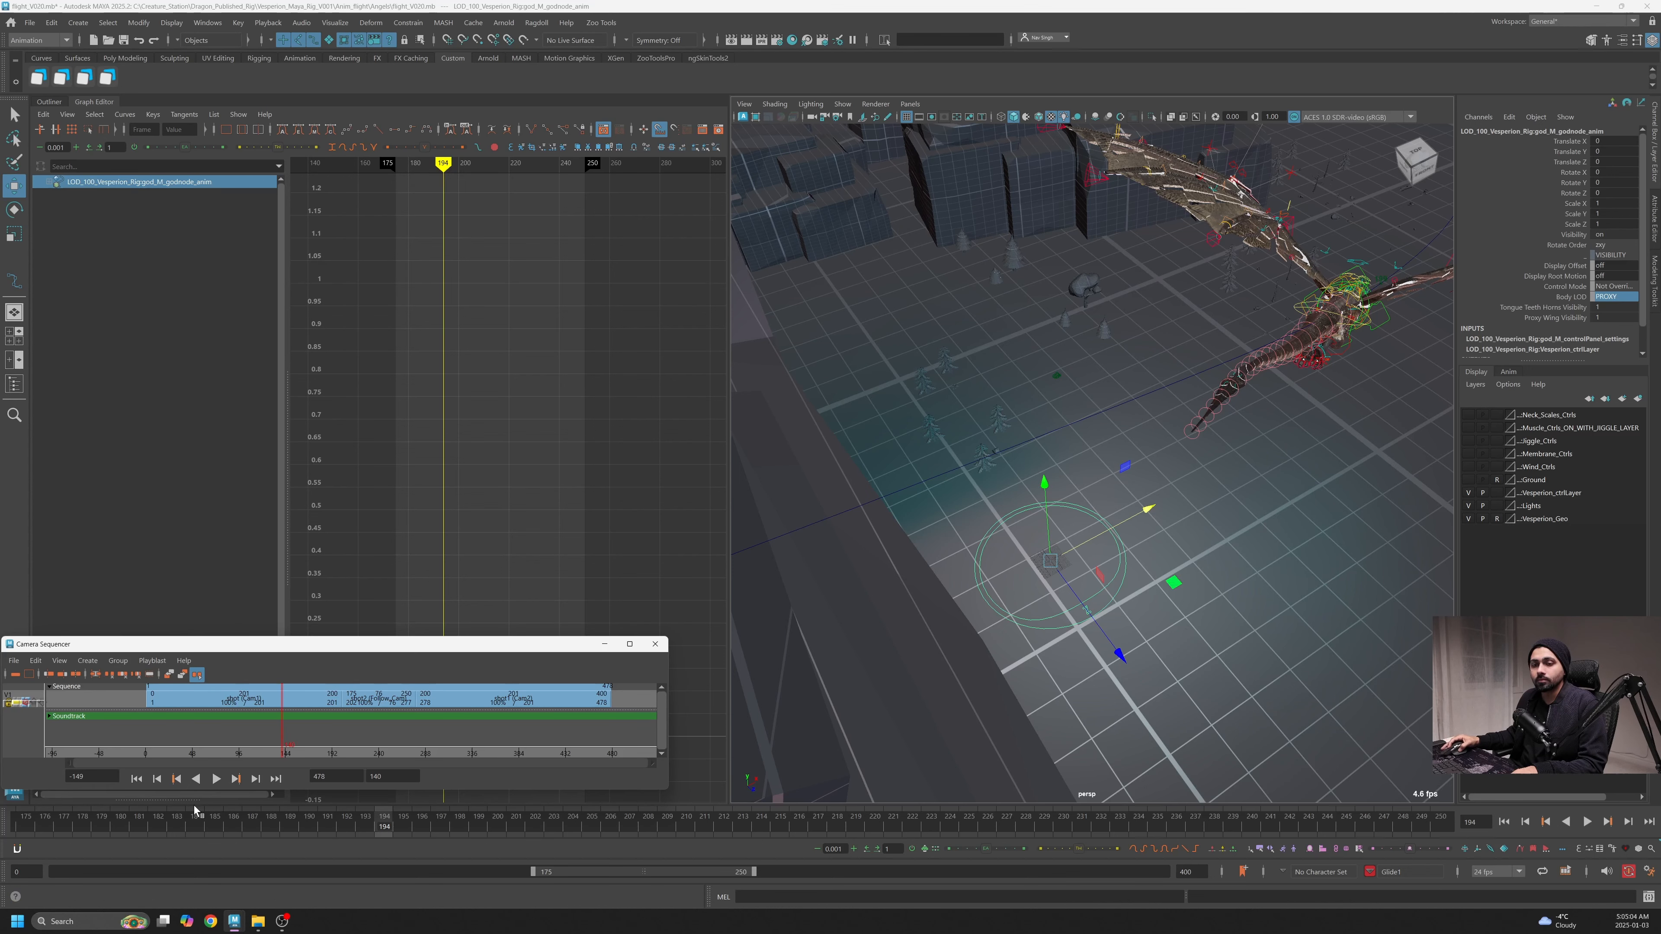
Play the camera sequence through the Follow_Cam shot and scrub back to the end of the Cam1 shot
left_click(217, 778)
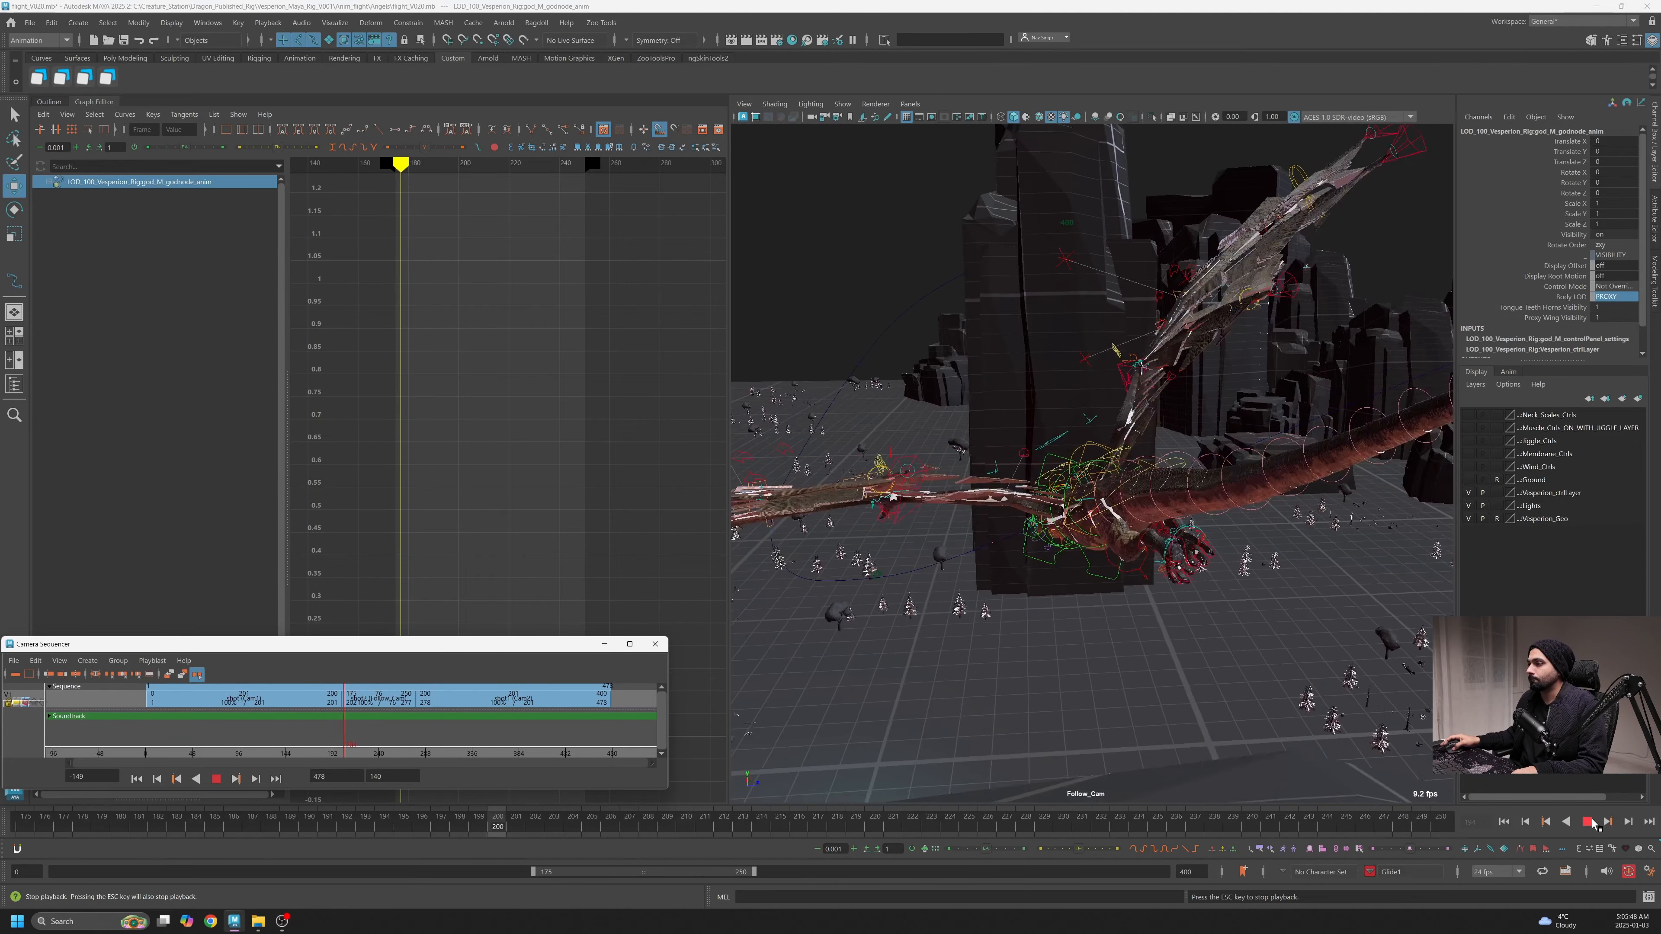
left_click(195, 833)
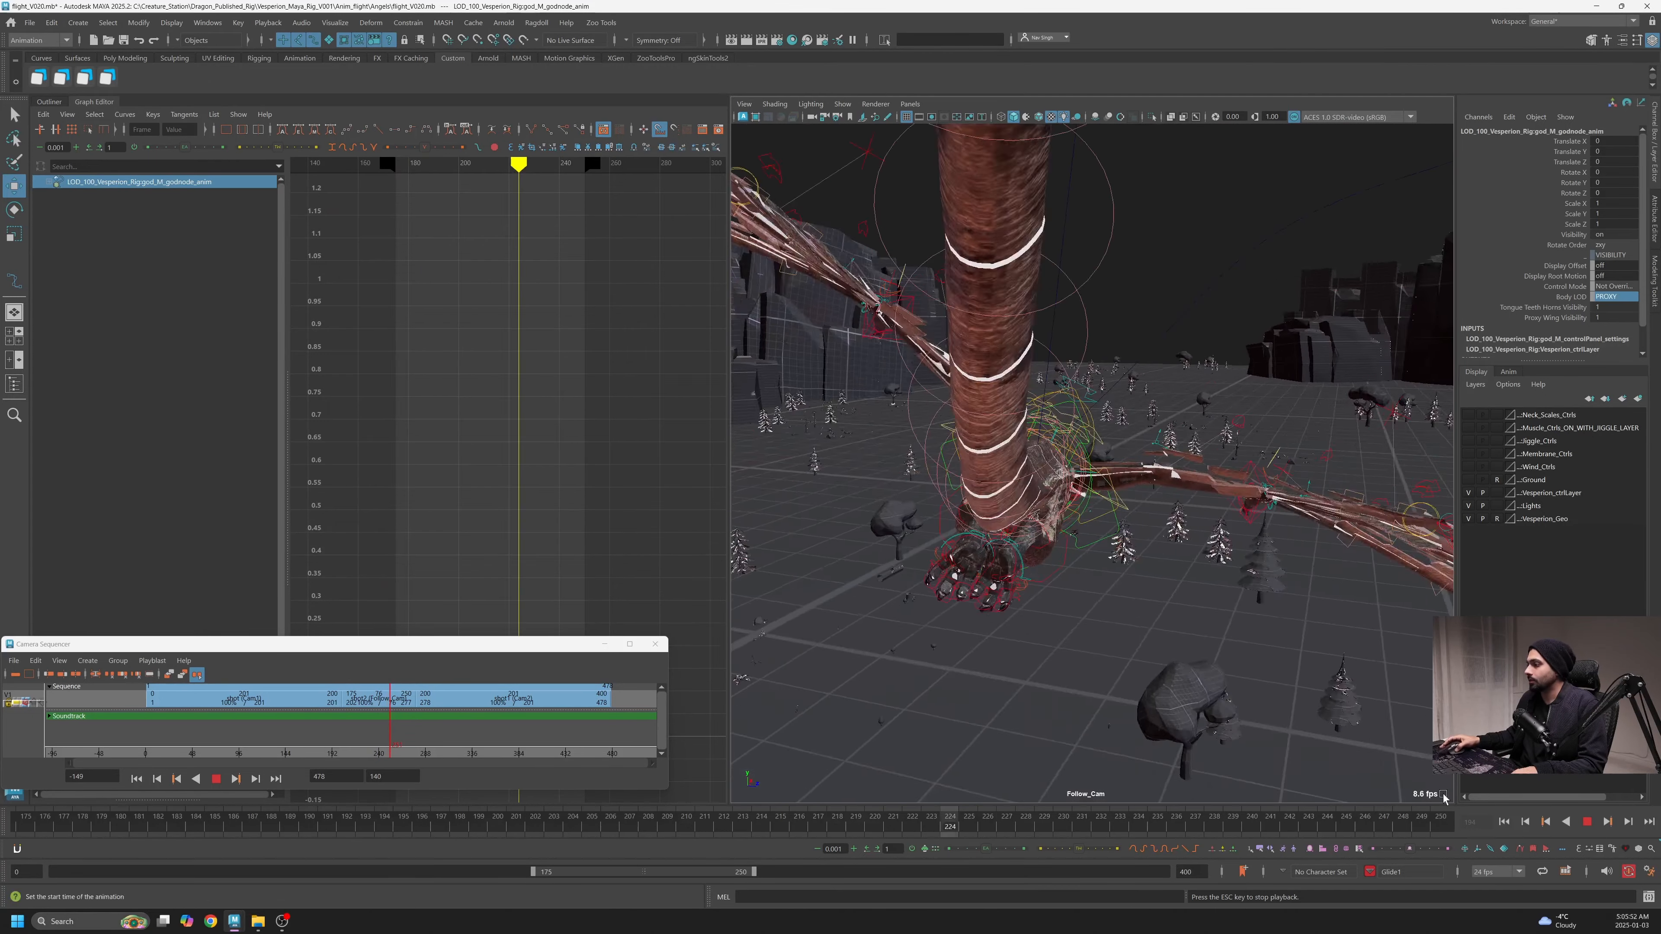
key("Escape")
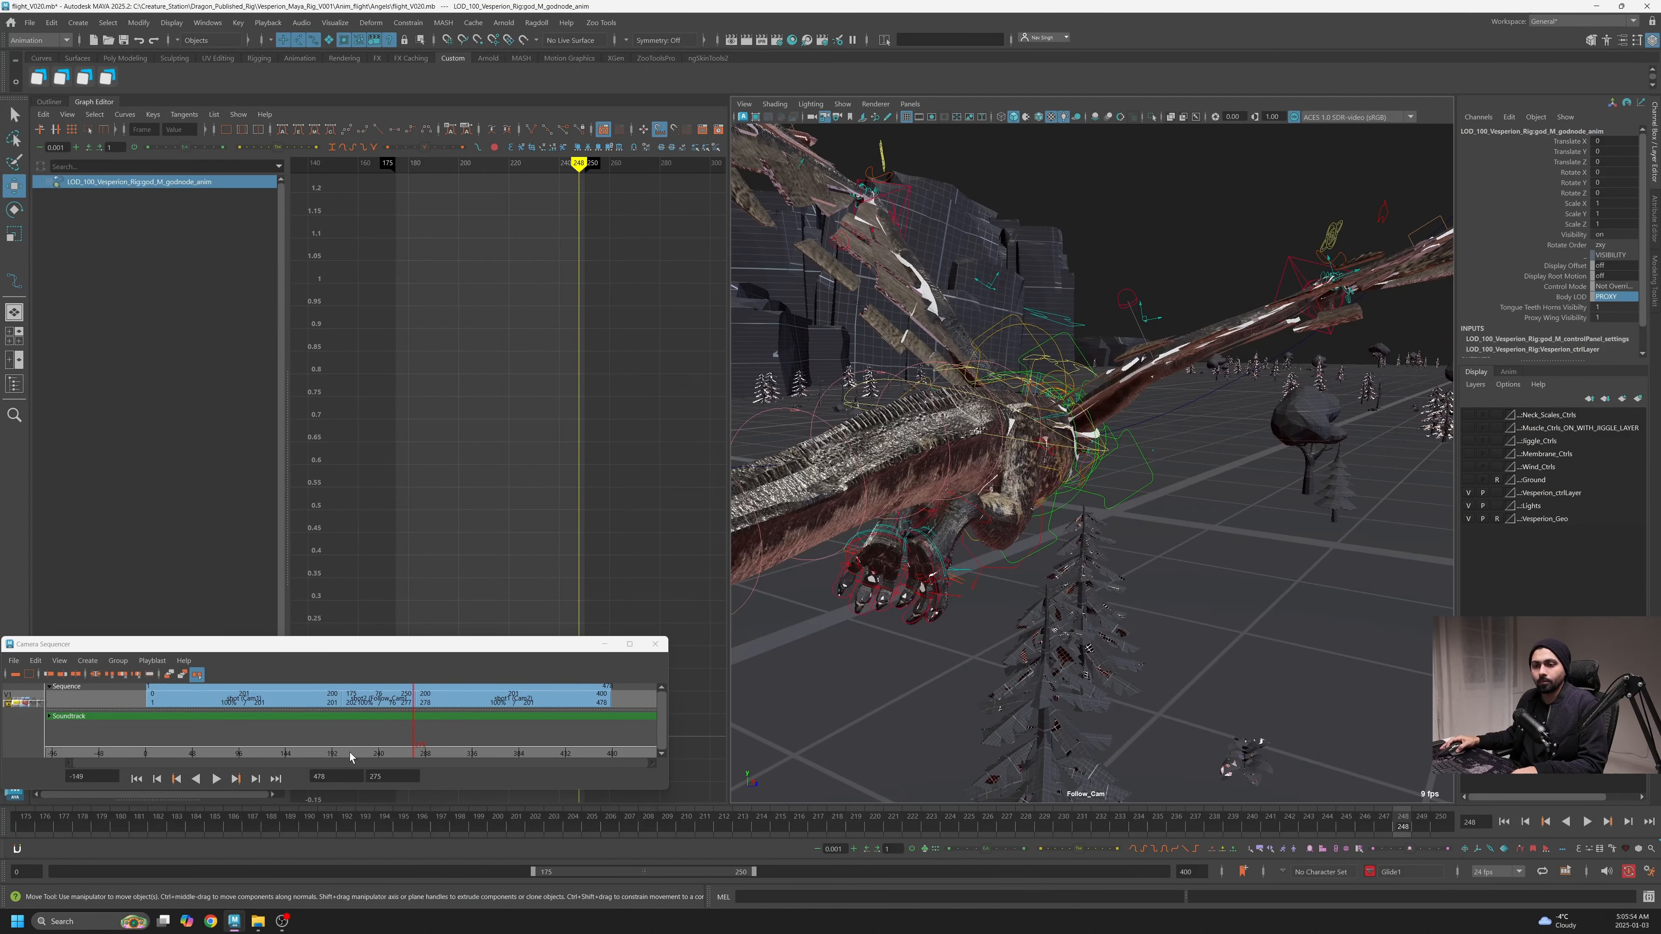
left_click_drag(349, 752, 333, 784)
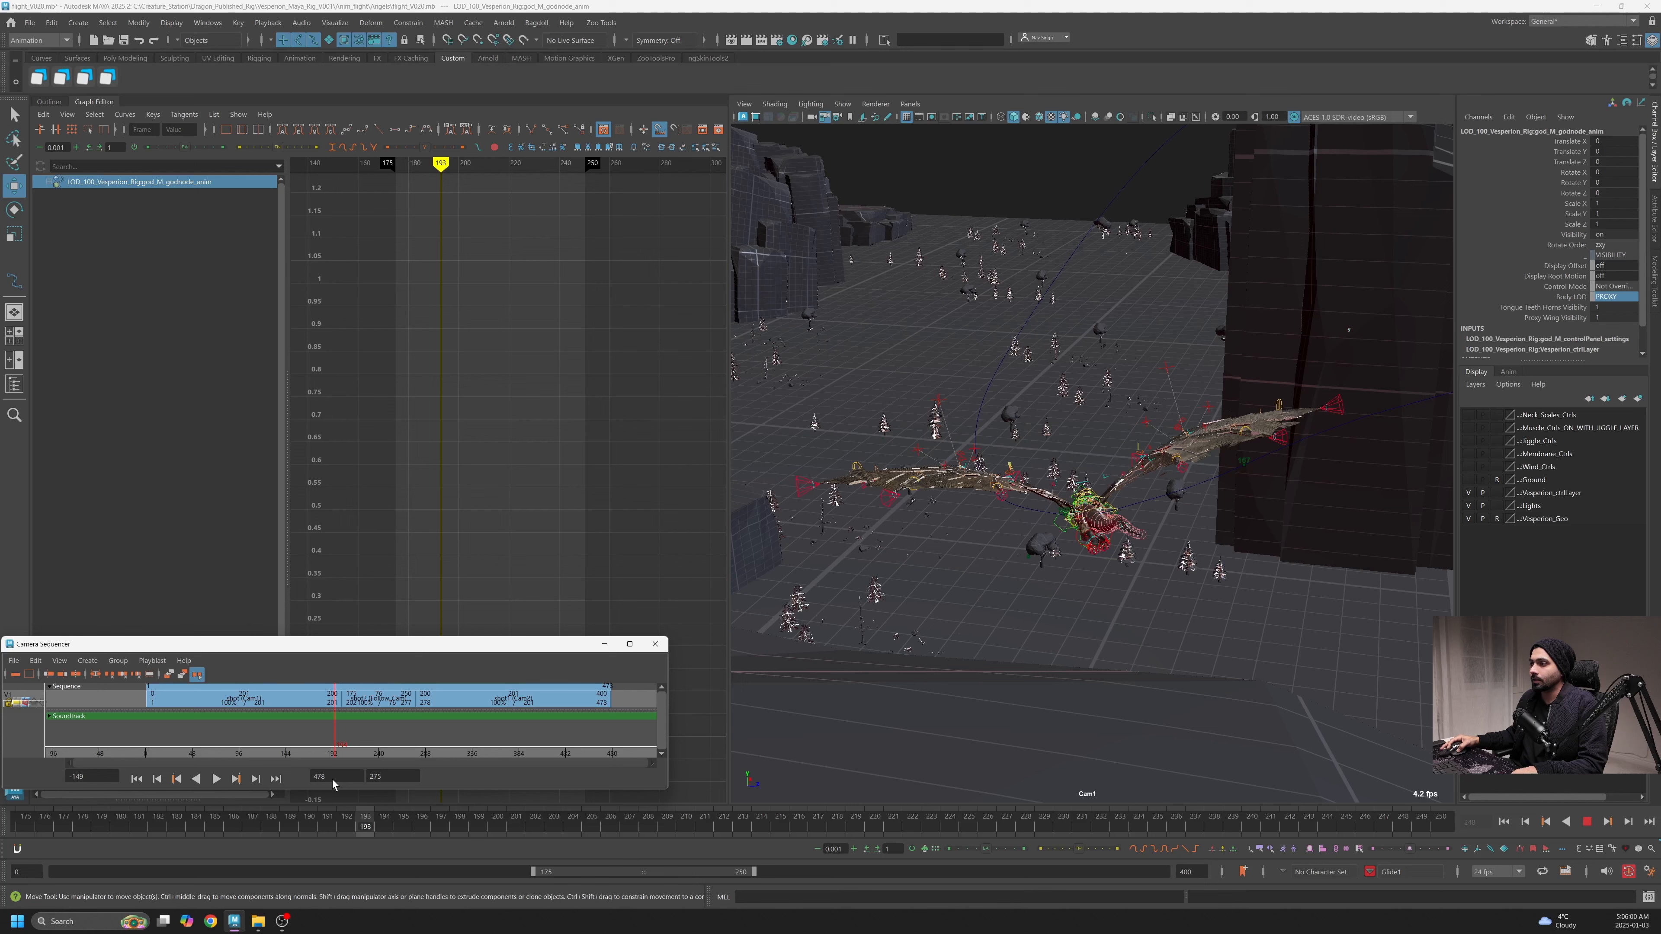
key("Escape")
Lower the Glide1 Weight key at frame 185 to about 0.67 via the dragon's spine control and play the glide through Cam1
left_click(1061, 537)
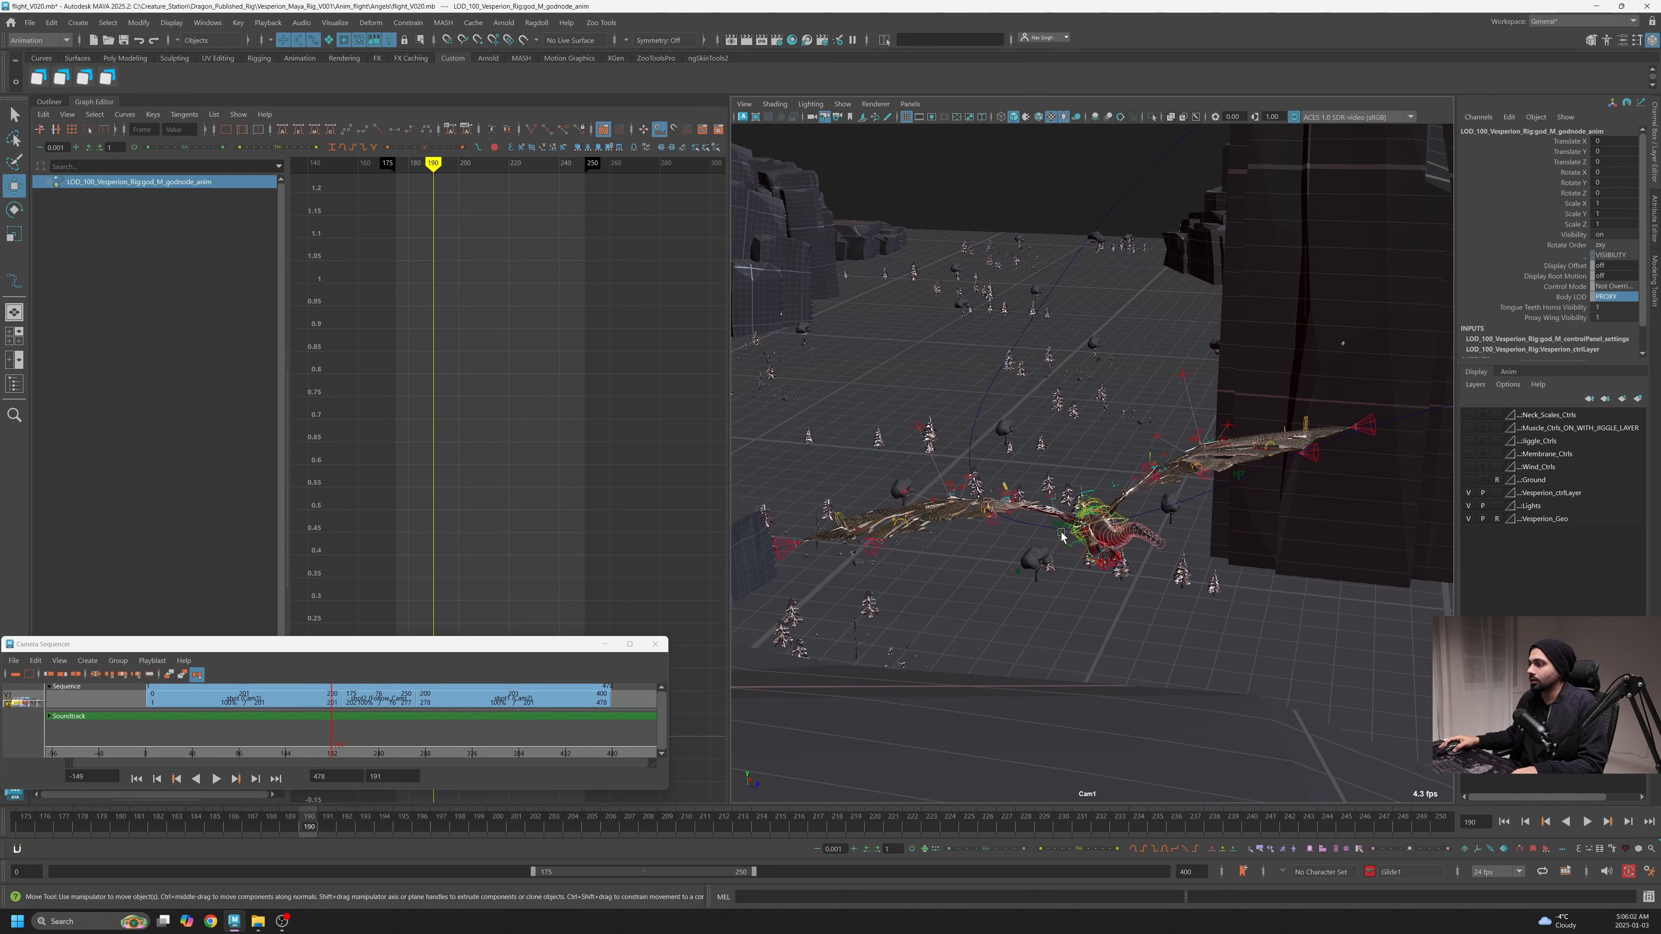
left_click(1508, 371)
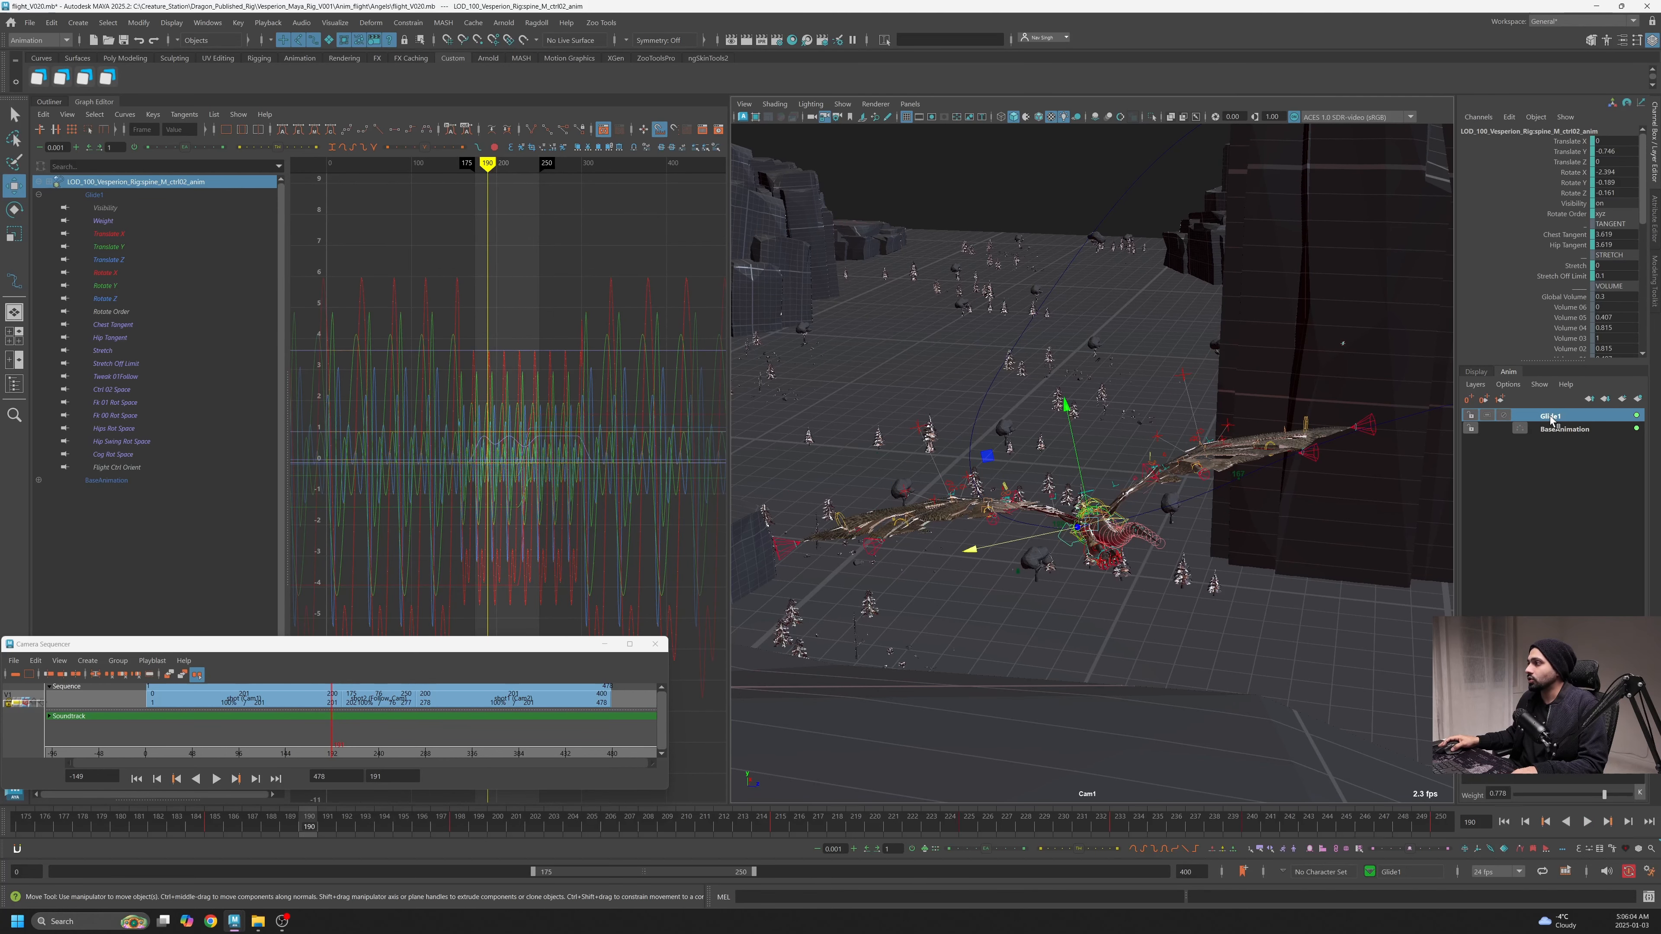
left_click(103, 220)
right_click_drag(503, 323, 548, 373, "alt+shift")
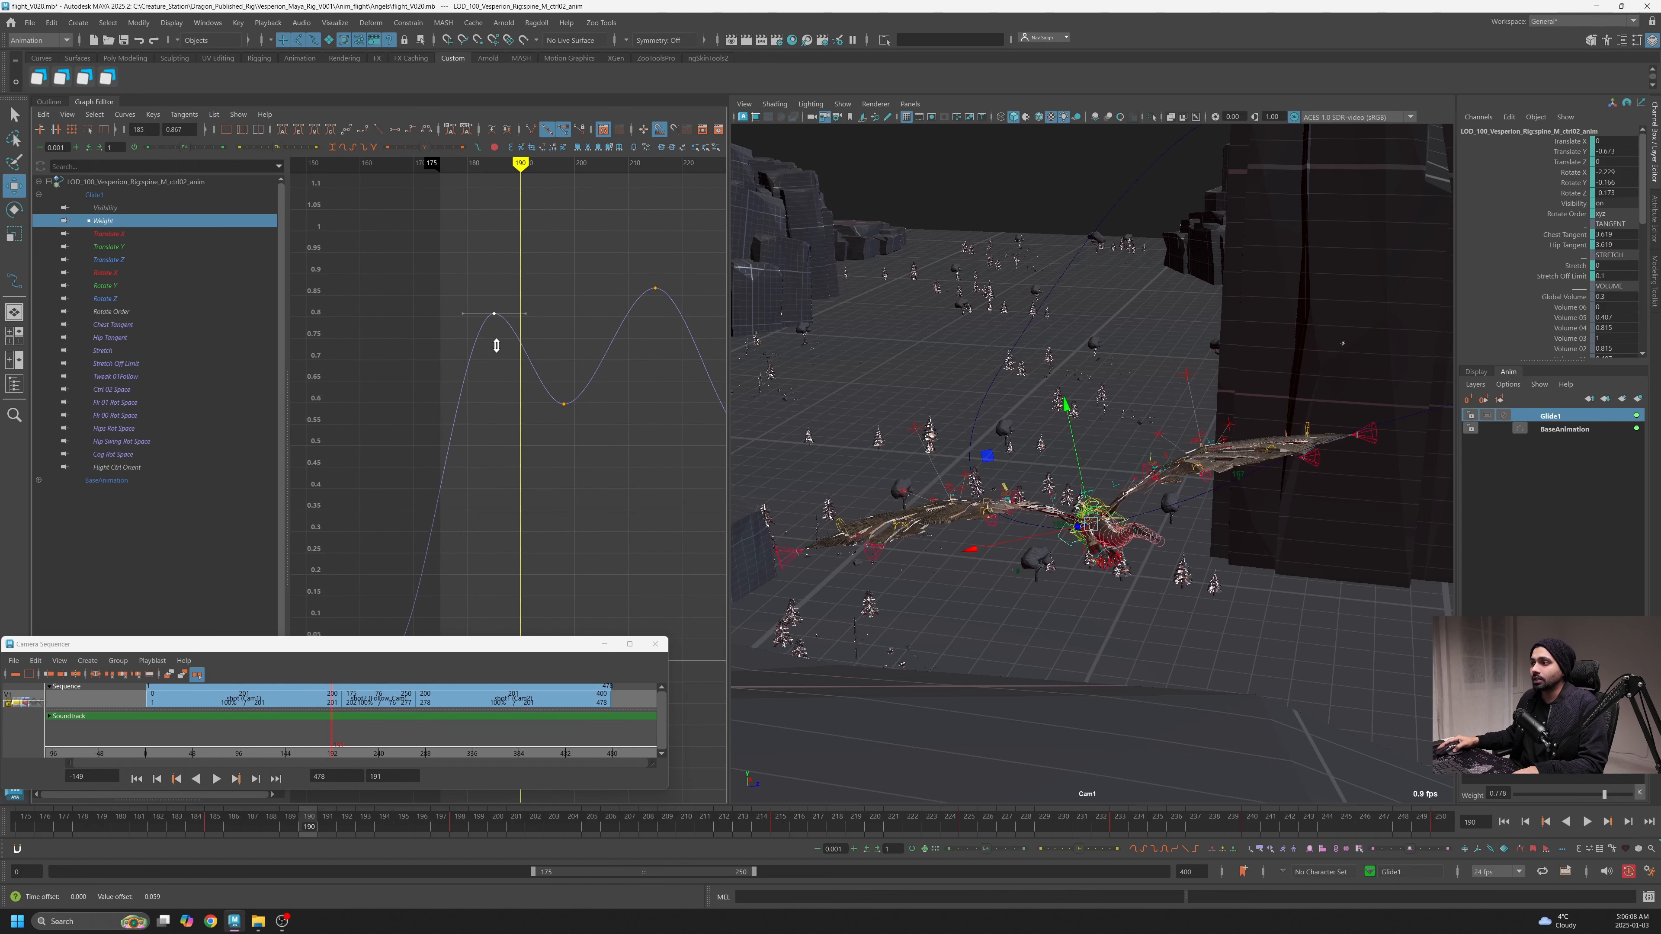
middle_click_drag(496, 310, 496, 382)
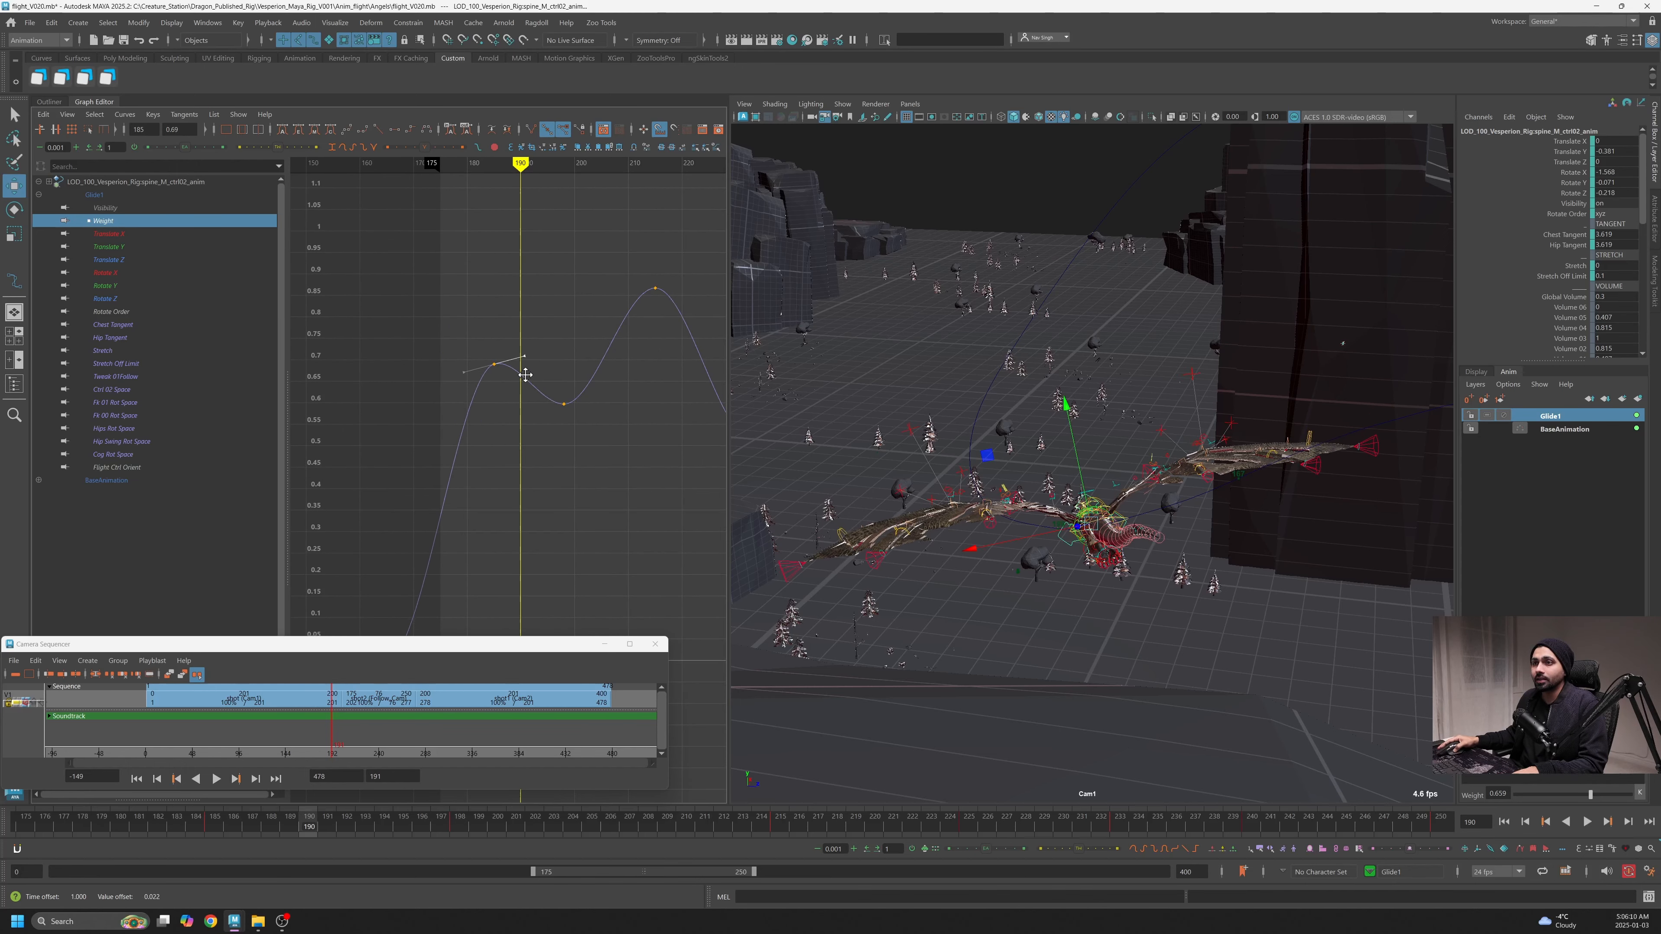
right_click_drag(511, 401, 483, 572, "alt")
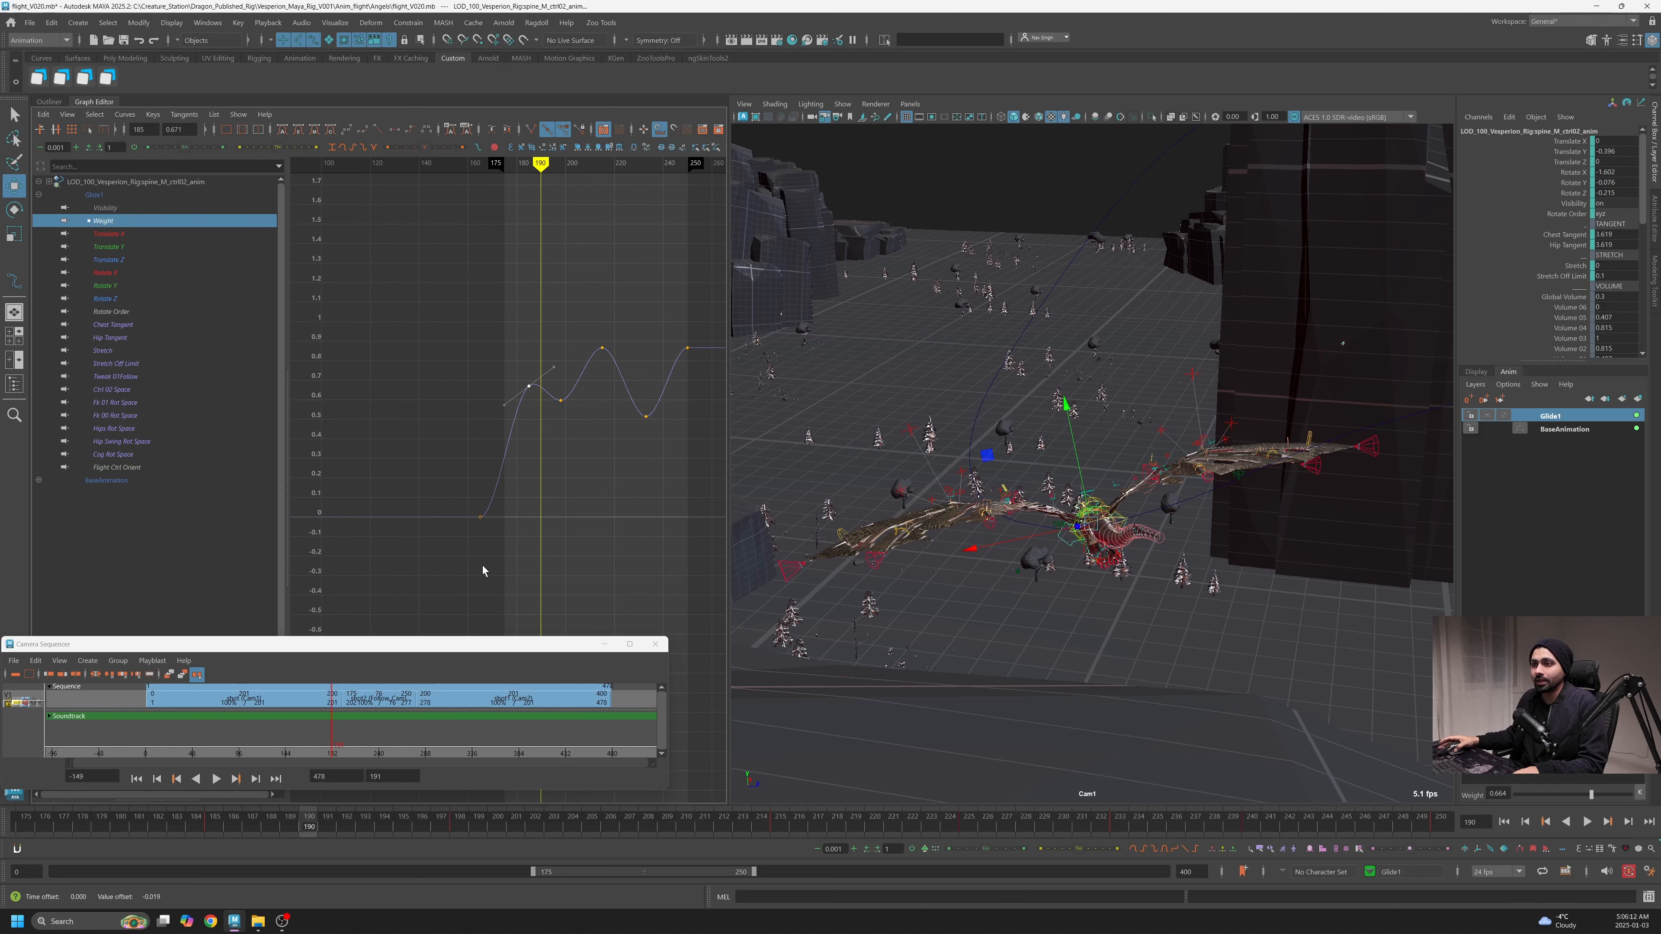
key("alt+v")
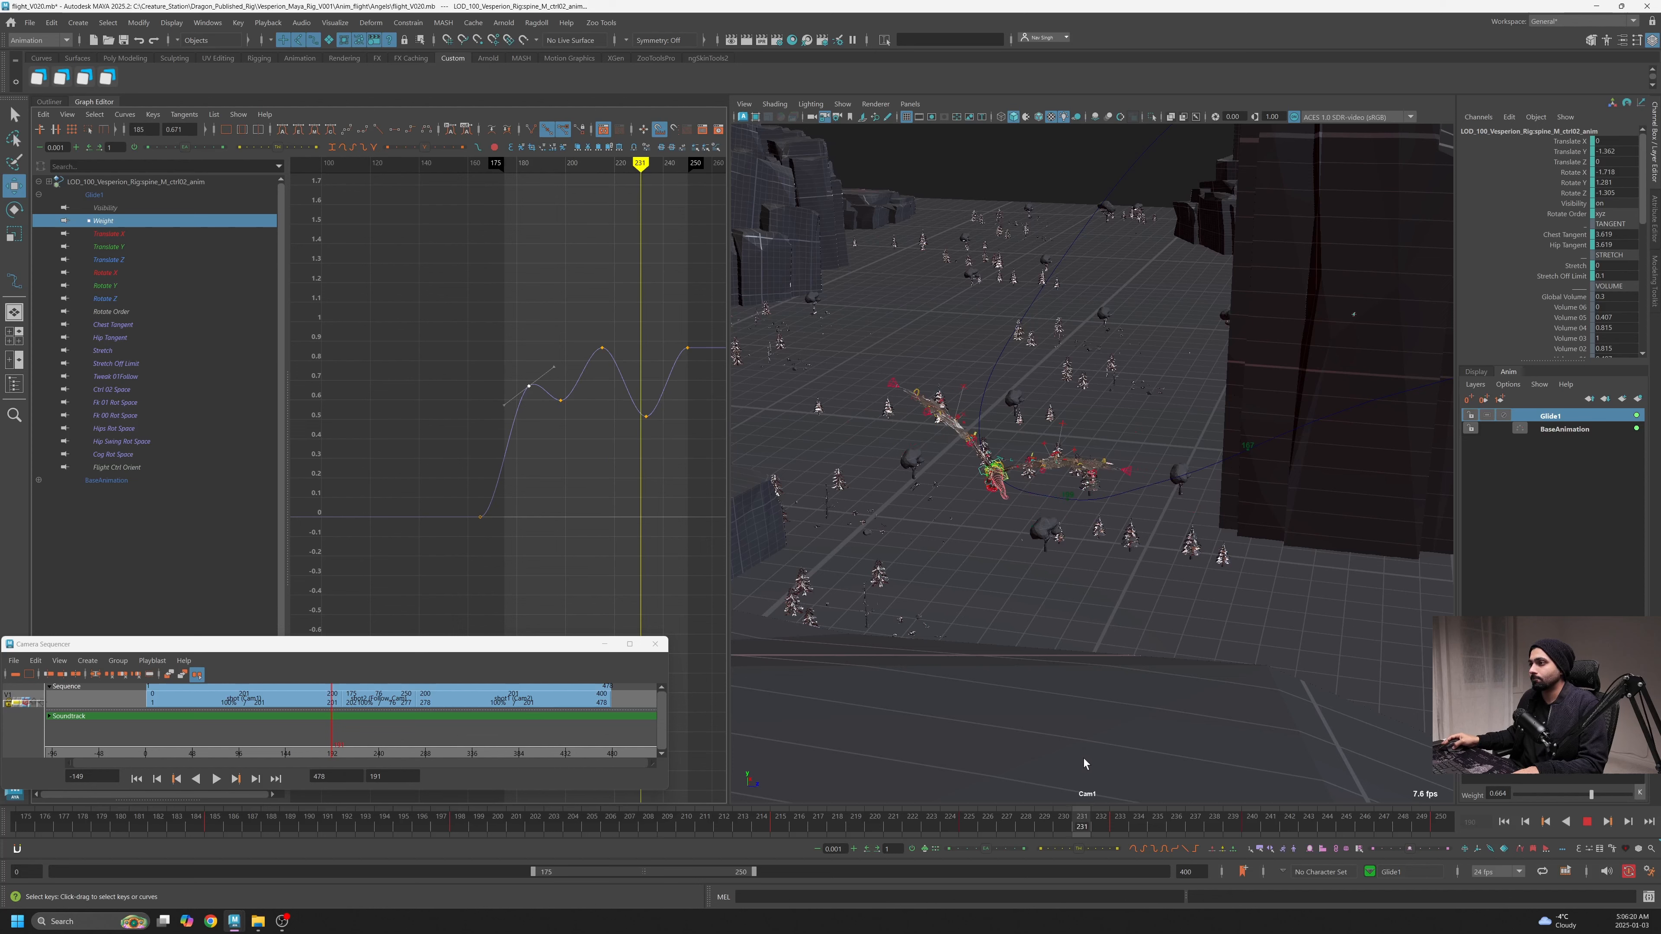
key("Escape")
In the Cam2 shot, insert a Glide1 Weight key at frame 274 at about 0.77 and lower the frame 295 key to about 0.61
scroll(575, 437, "down", 5)
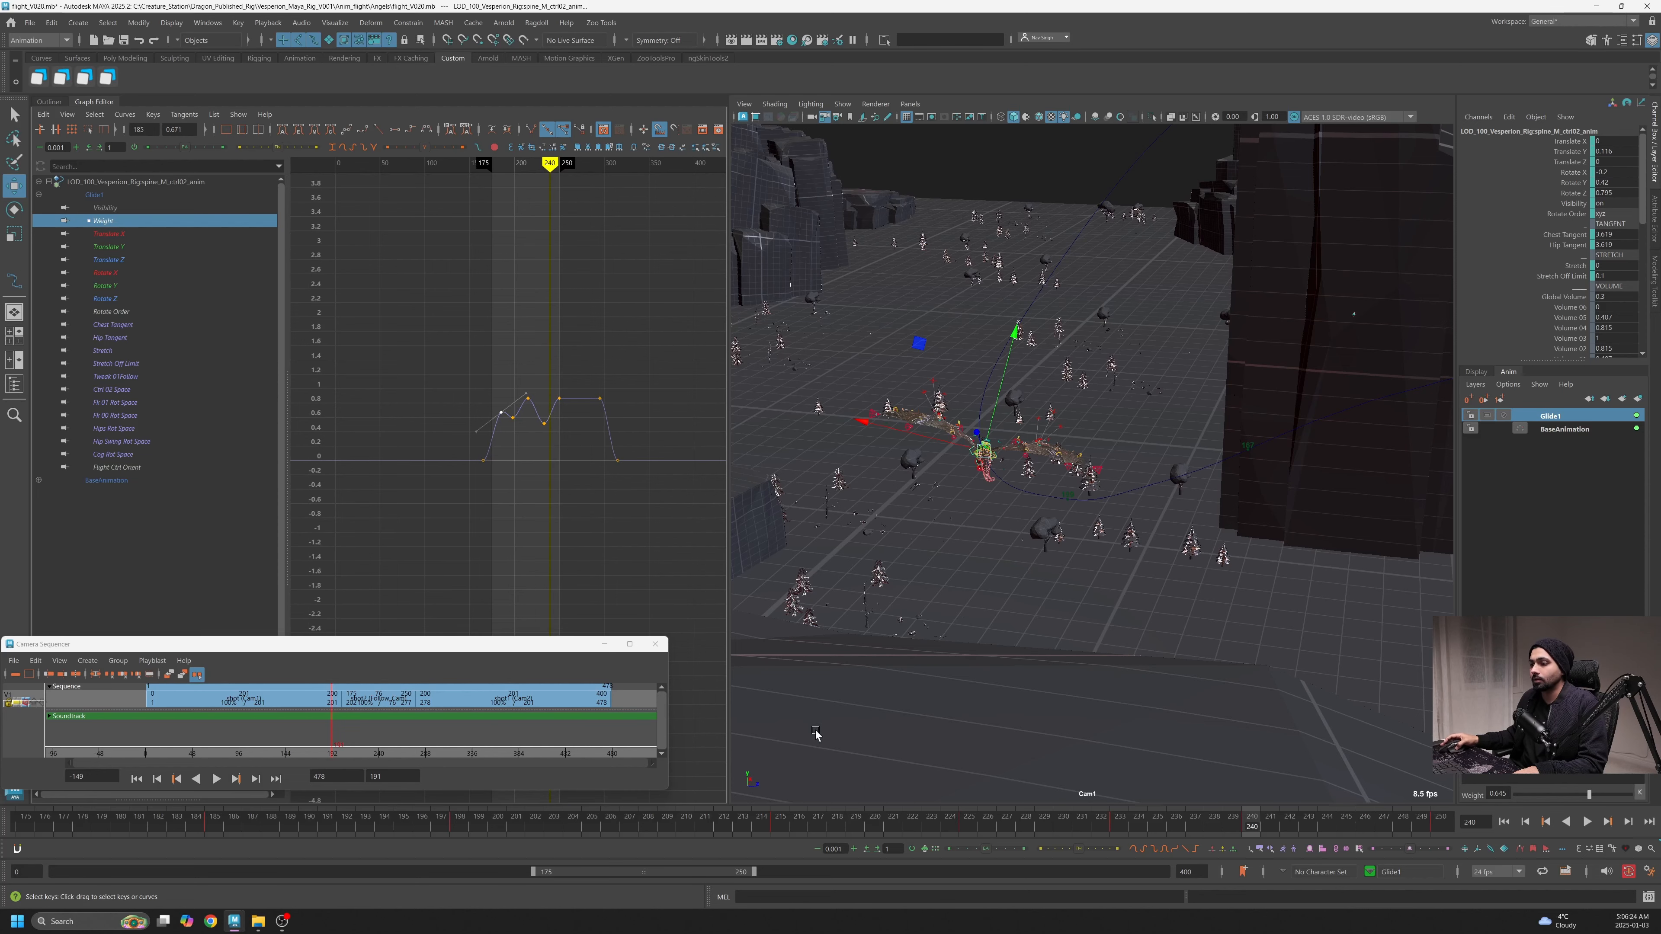
mouse_move(361, 739)
left_mouse_down()
mouse_move(348, 749)
mouse_move(551, 760)
mouse_move(482, 776)
left_mouse_up()
key("f")
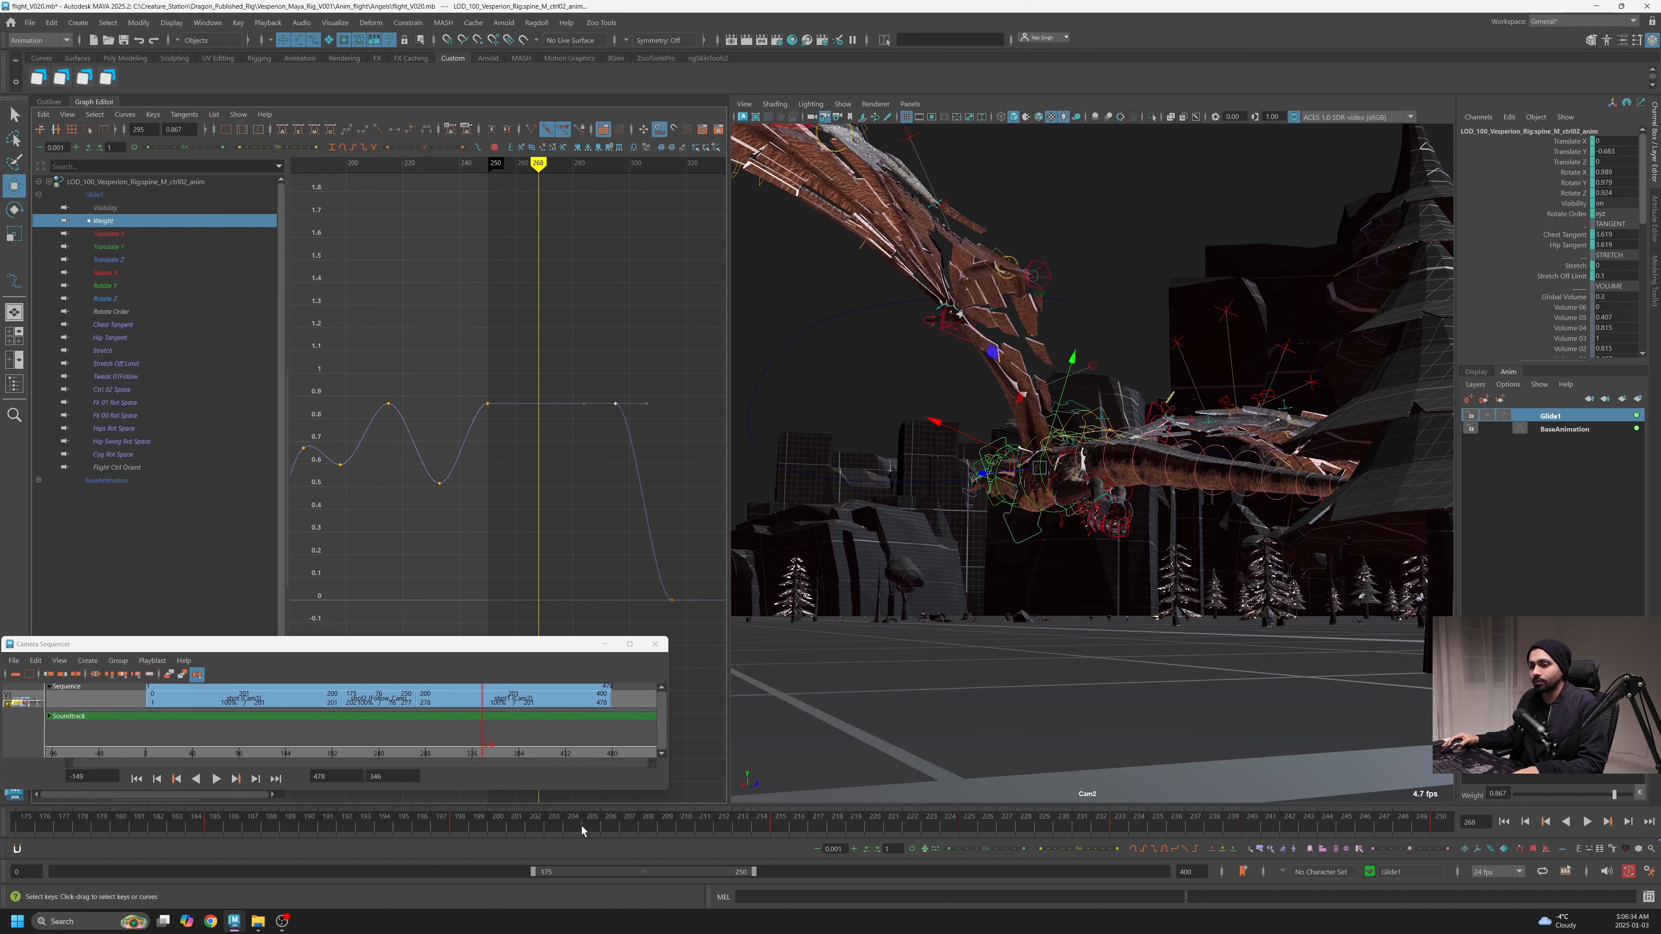
left_click_drag(554, 827, 740, 818)
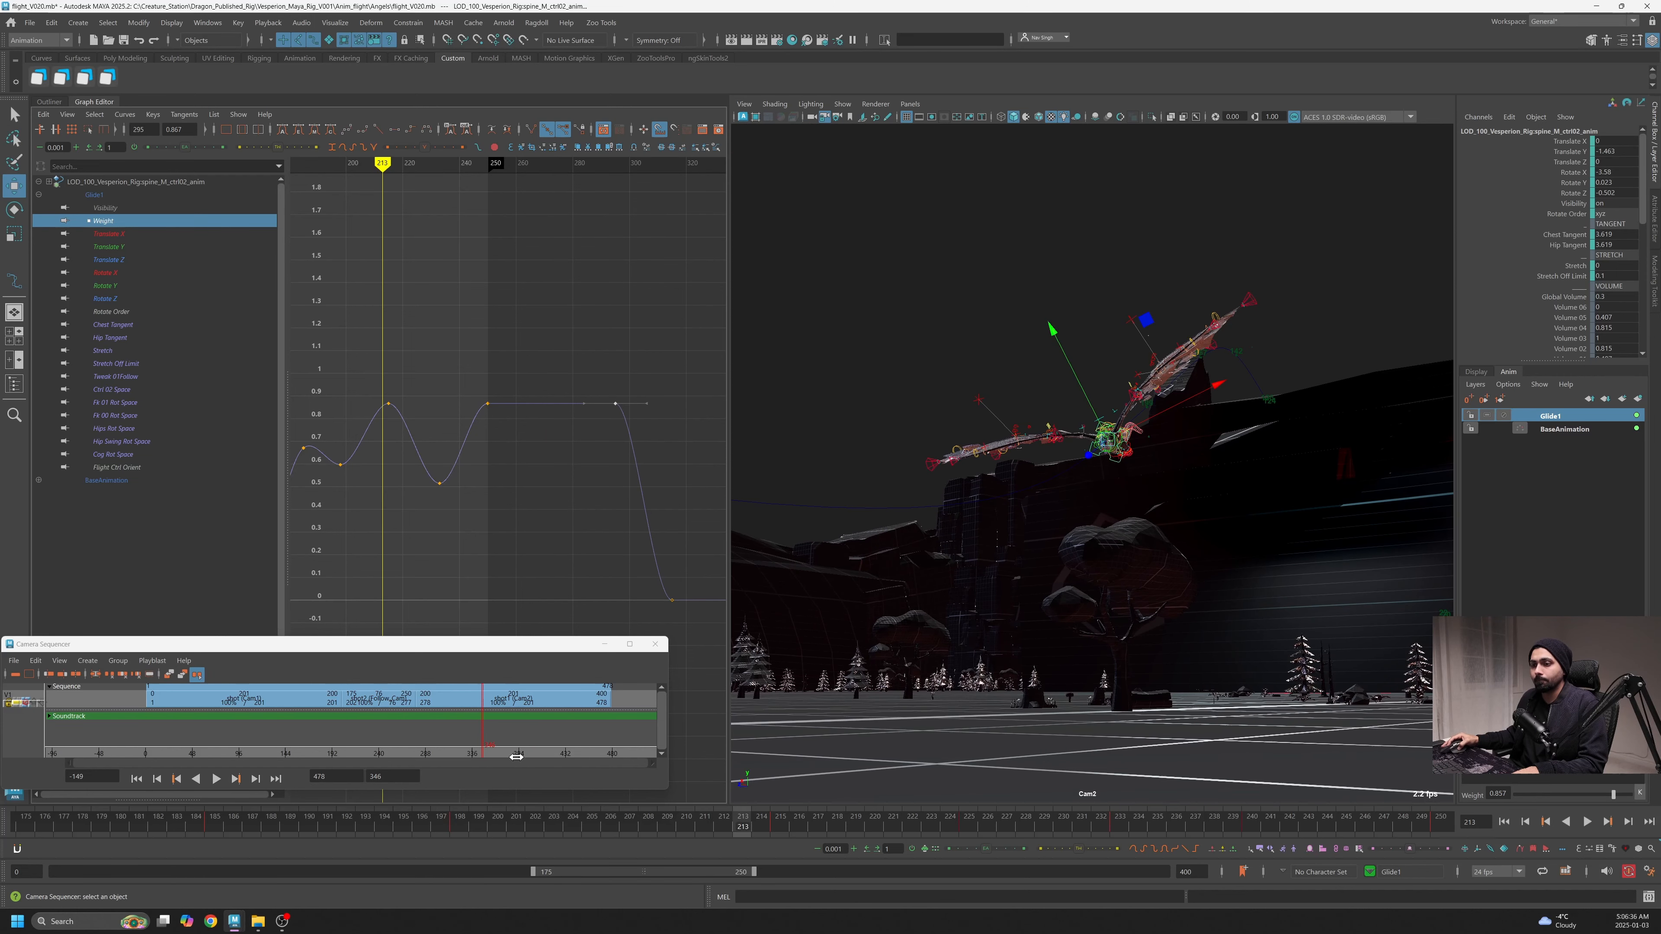
left_click_drag(516, 757, 487, 763)
right_click(558, 375)
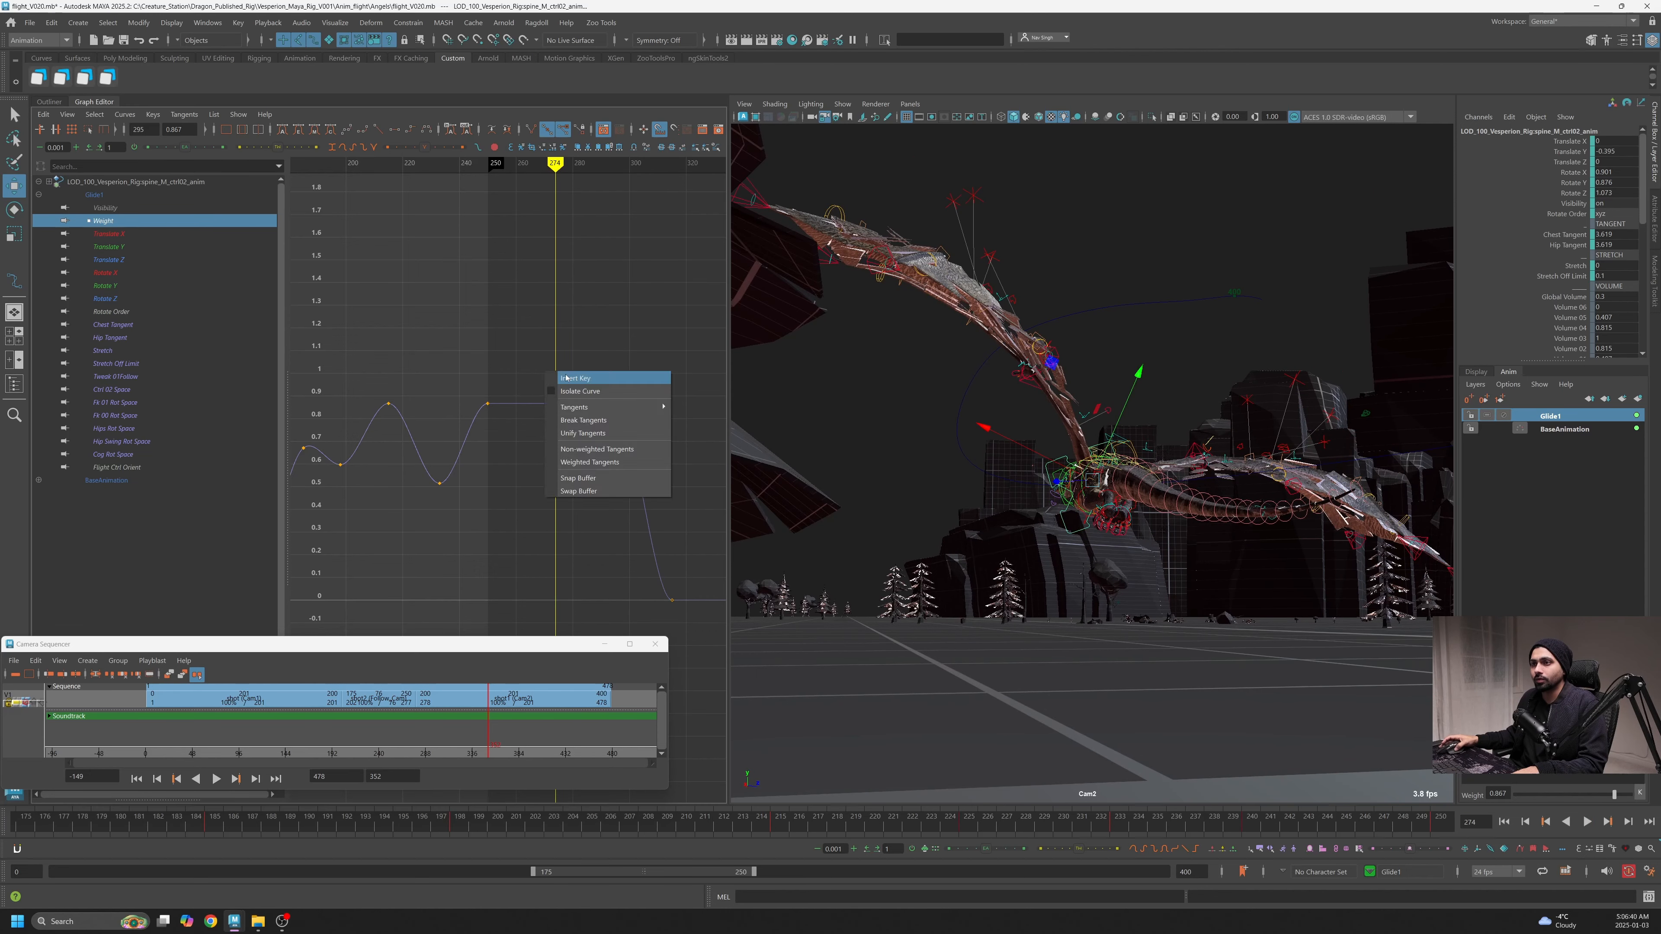
left_click_drag(557, 424, 628, 611)
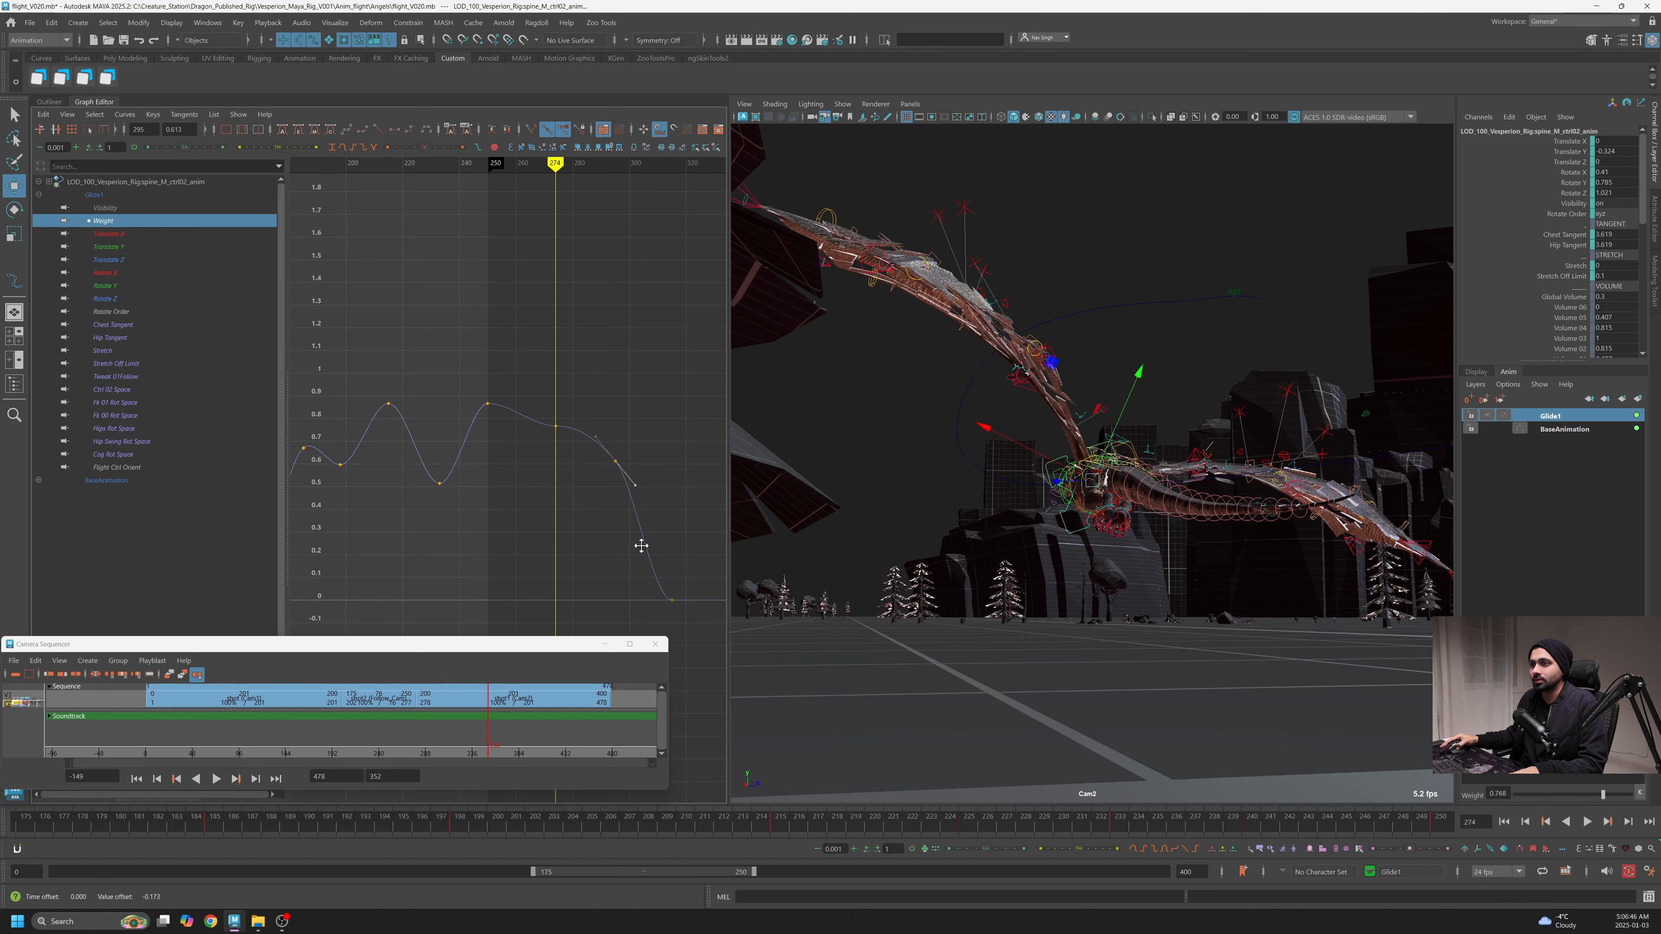
Lower the frame 295 Weight key to about 0.57 and review the glide through Cam2
key("alt+v")
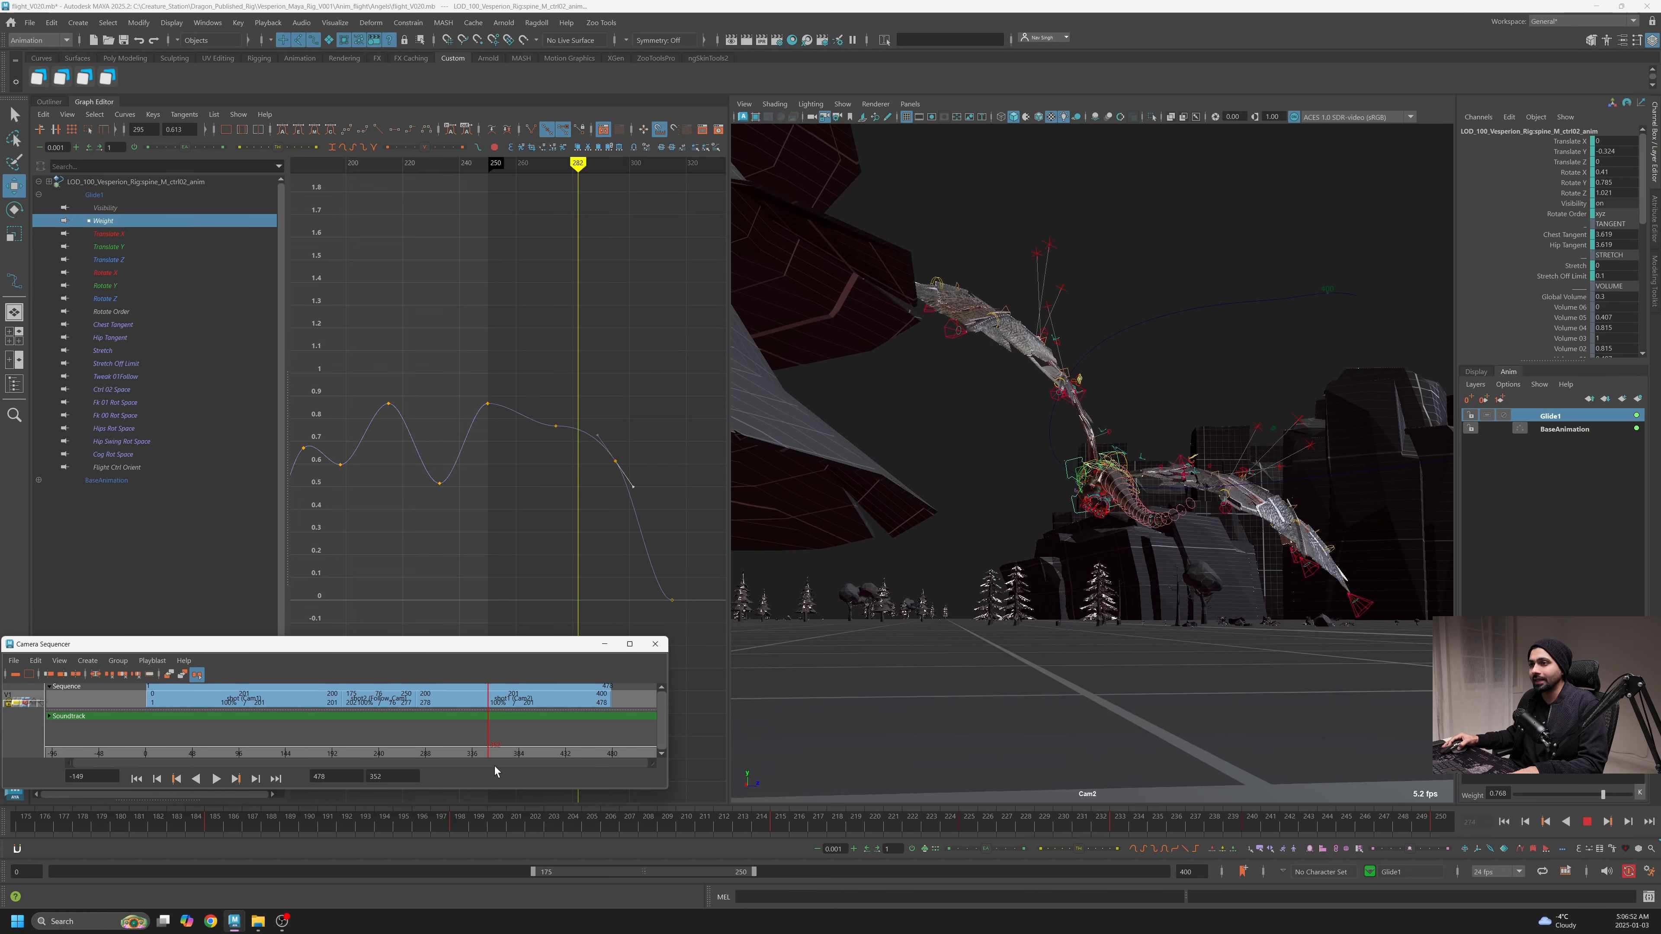
key("Escape")
left_click_drag(639, 433, 620, 470)
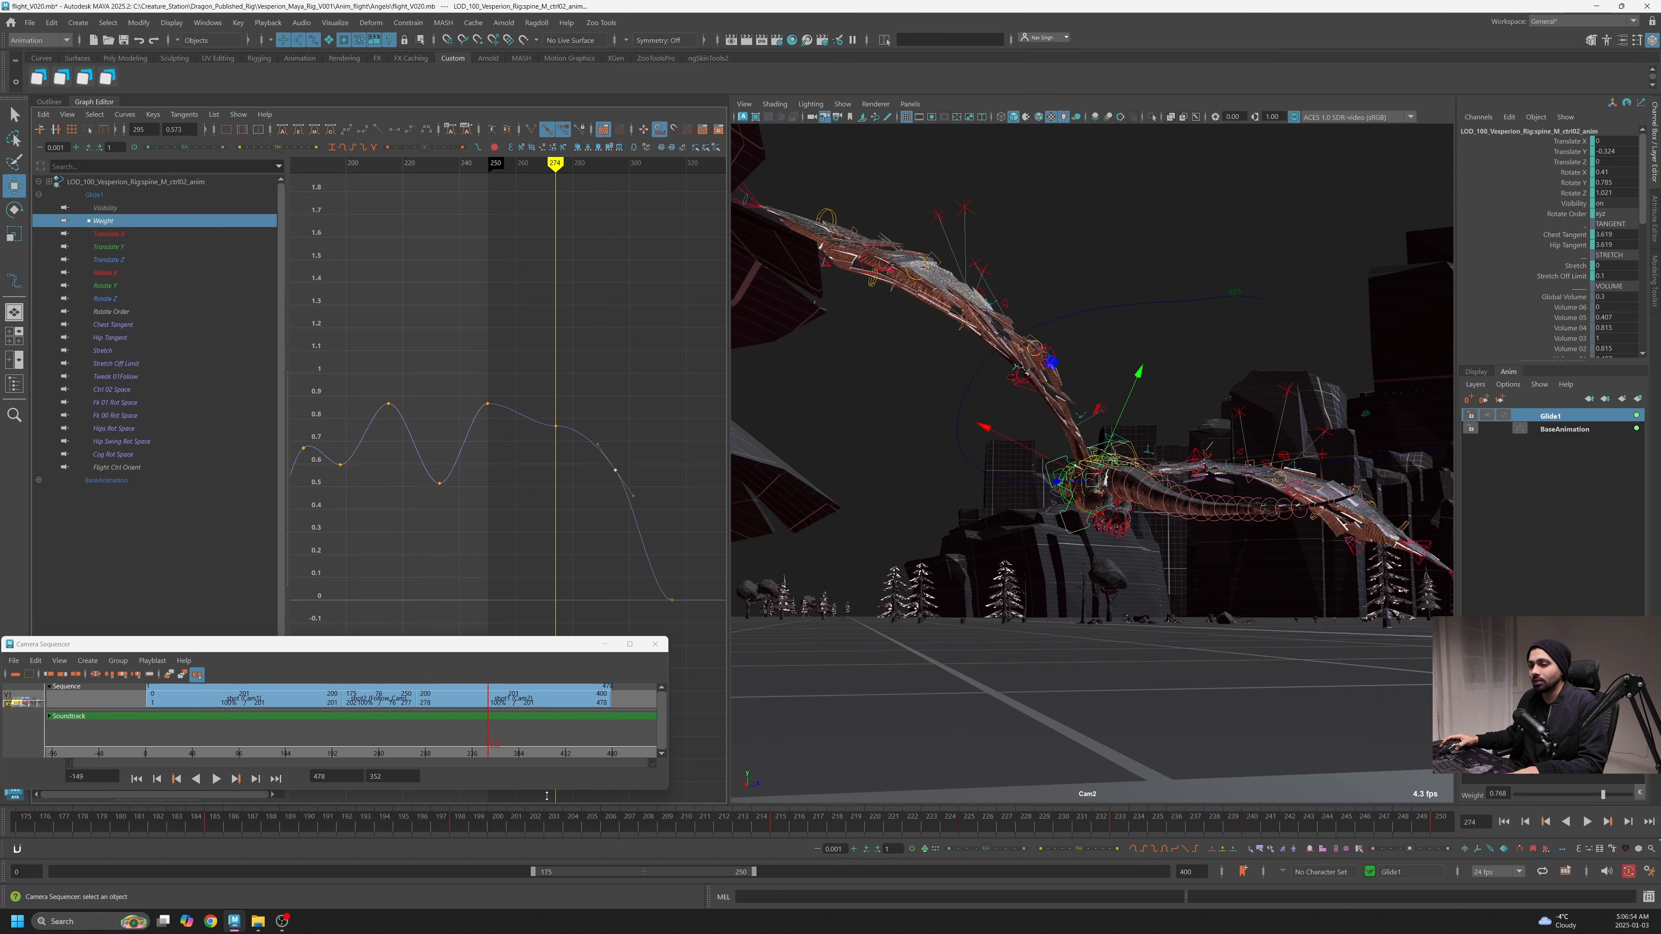
left_click_drag(457, 831, 801, 883)
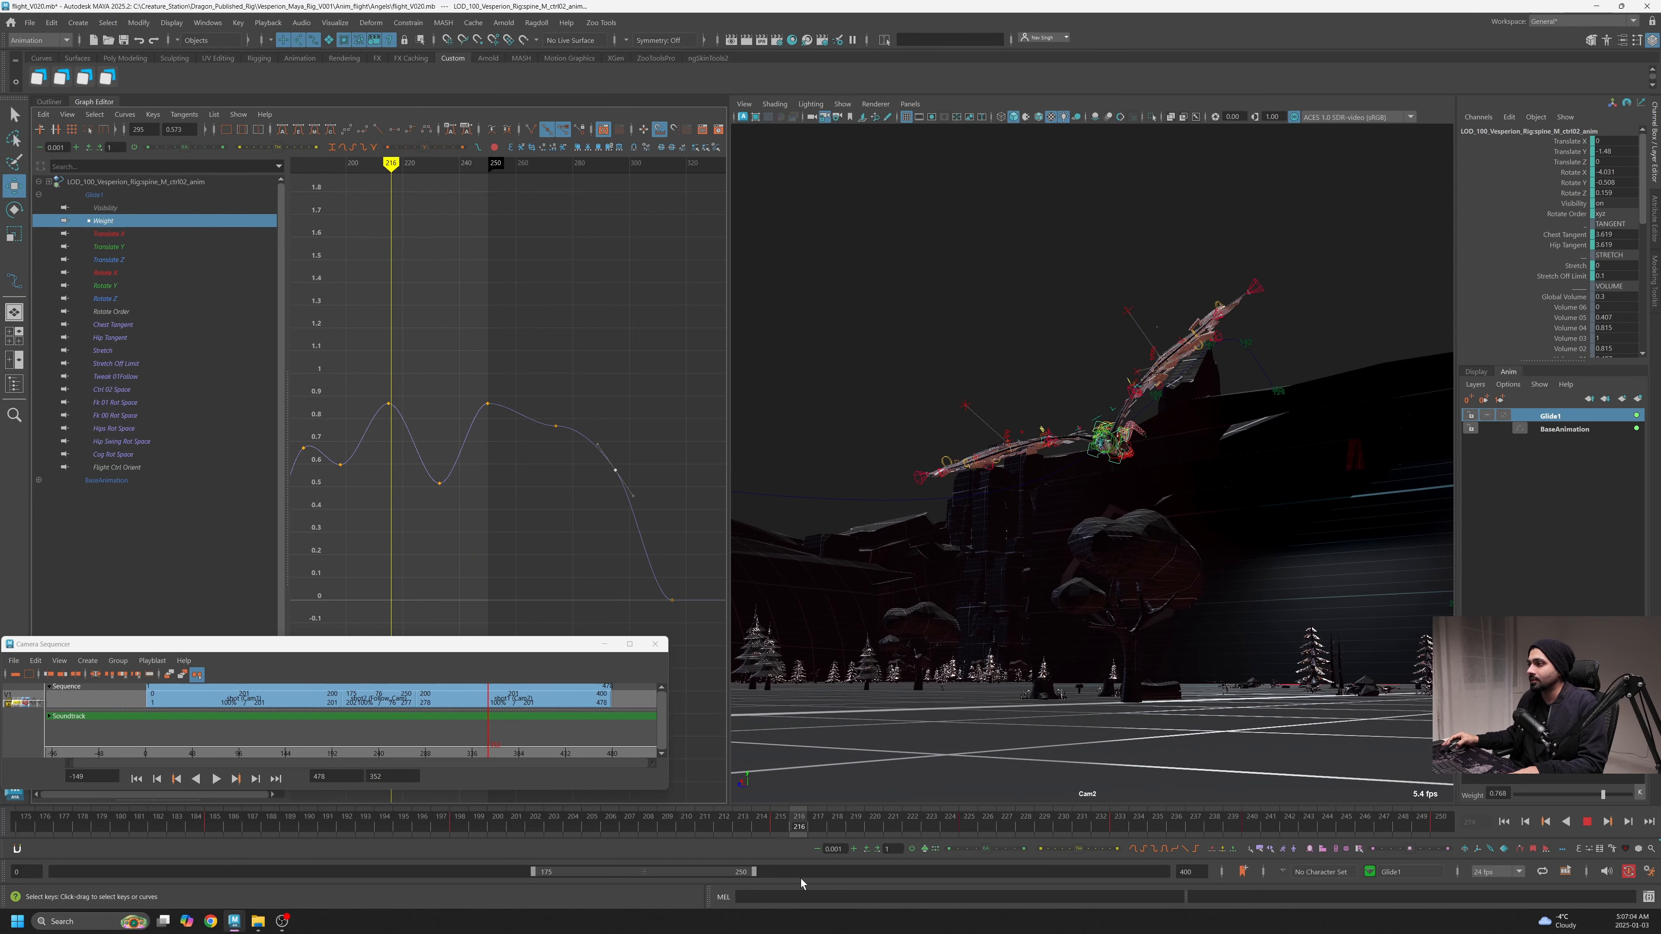
Select the right and left Wing_Start controls and review the wing motion through Cam2 from frame 175 to frame 210
left_click(1045, 435)
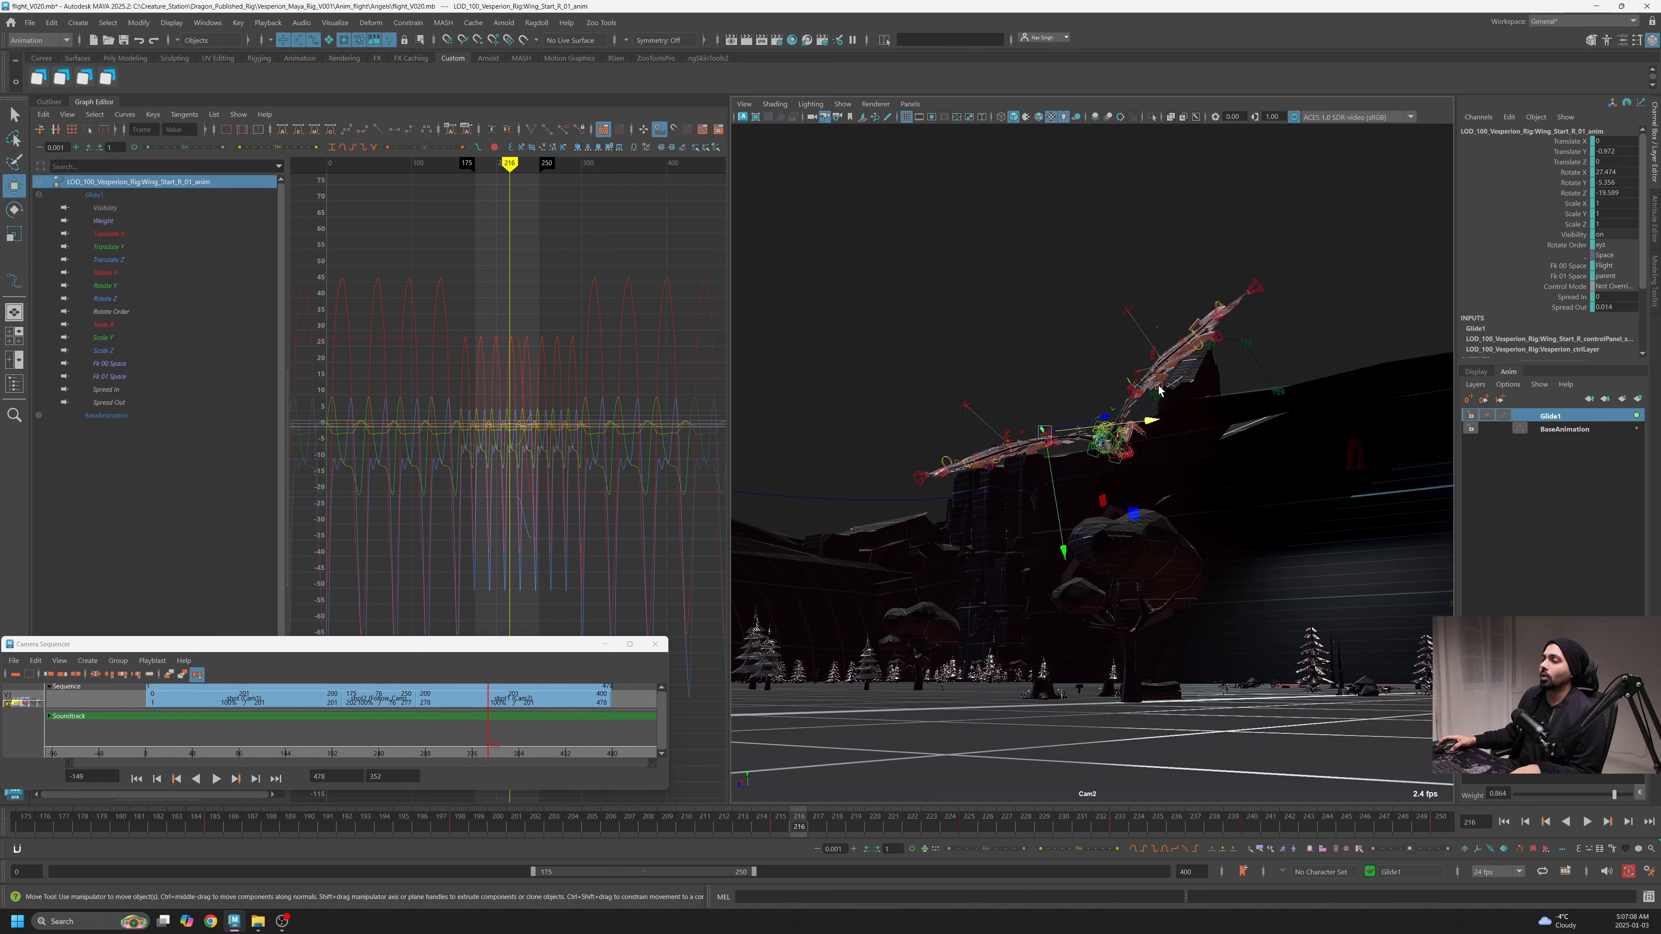
left_click(1127, 382, "shift")
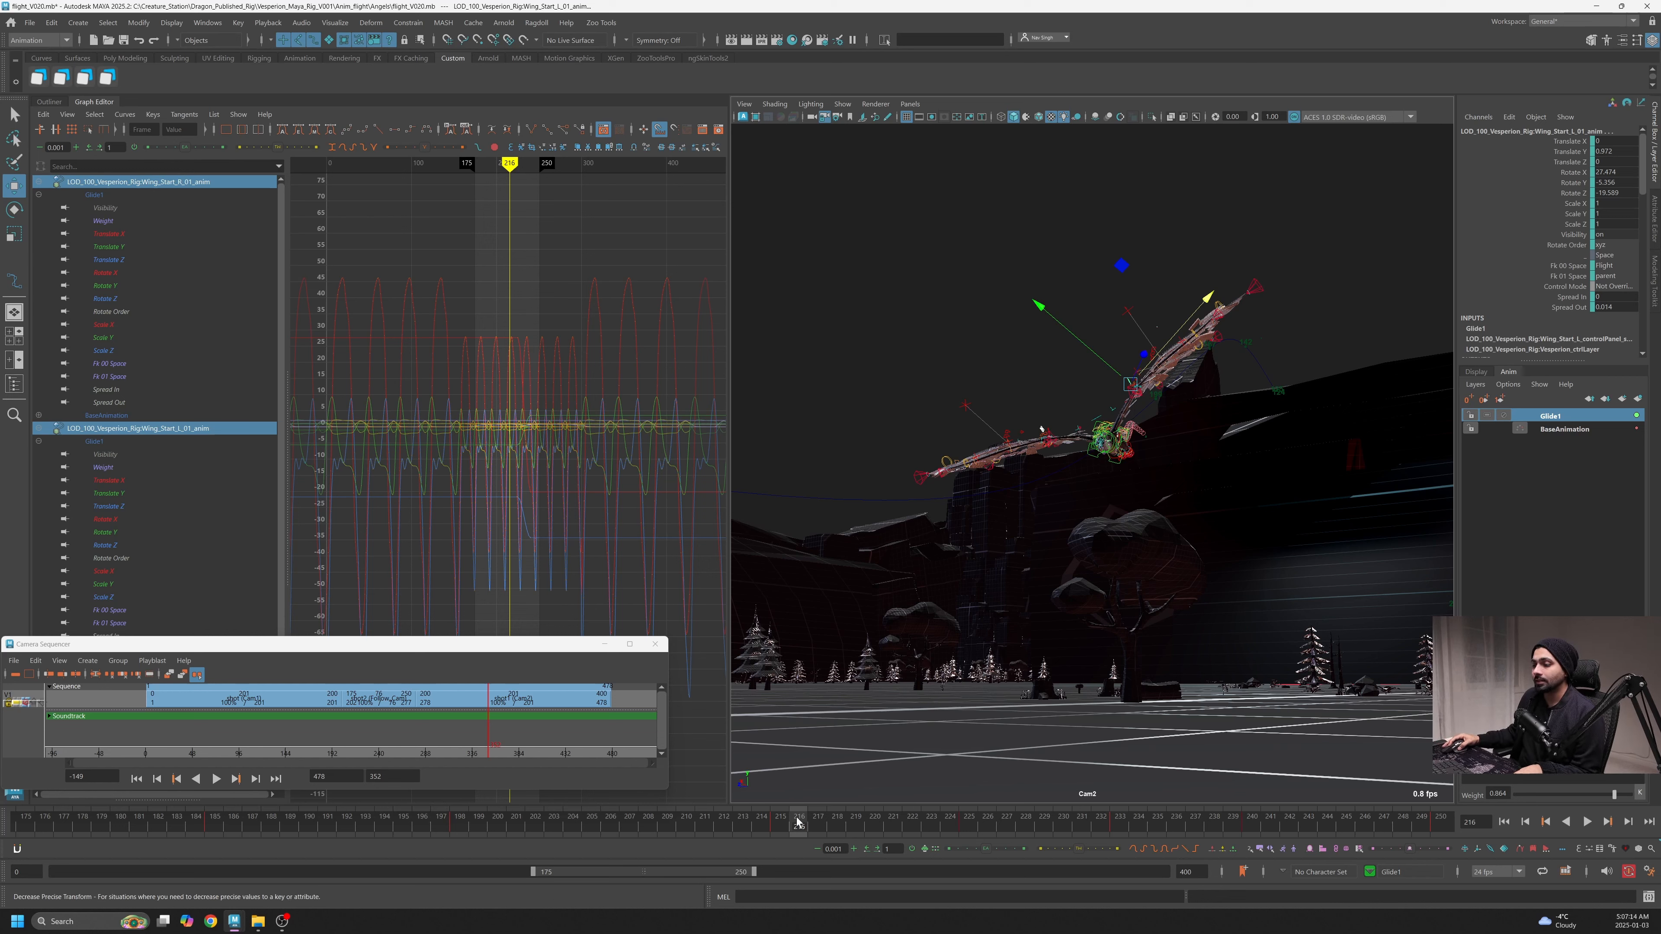
left_click_drag(796, 822, 657, 809)
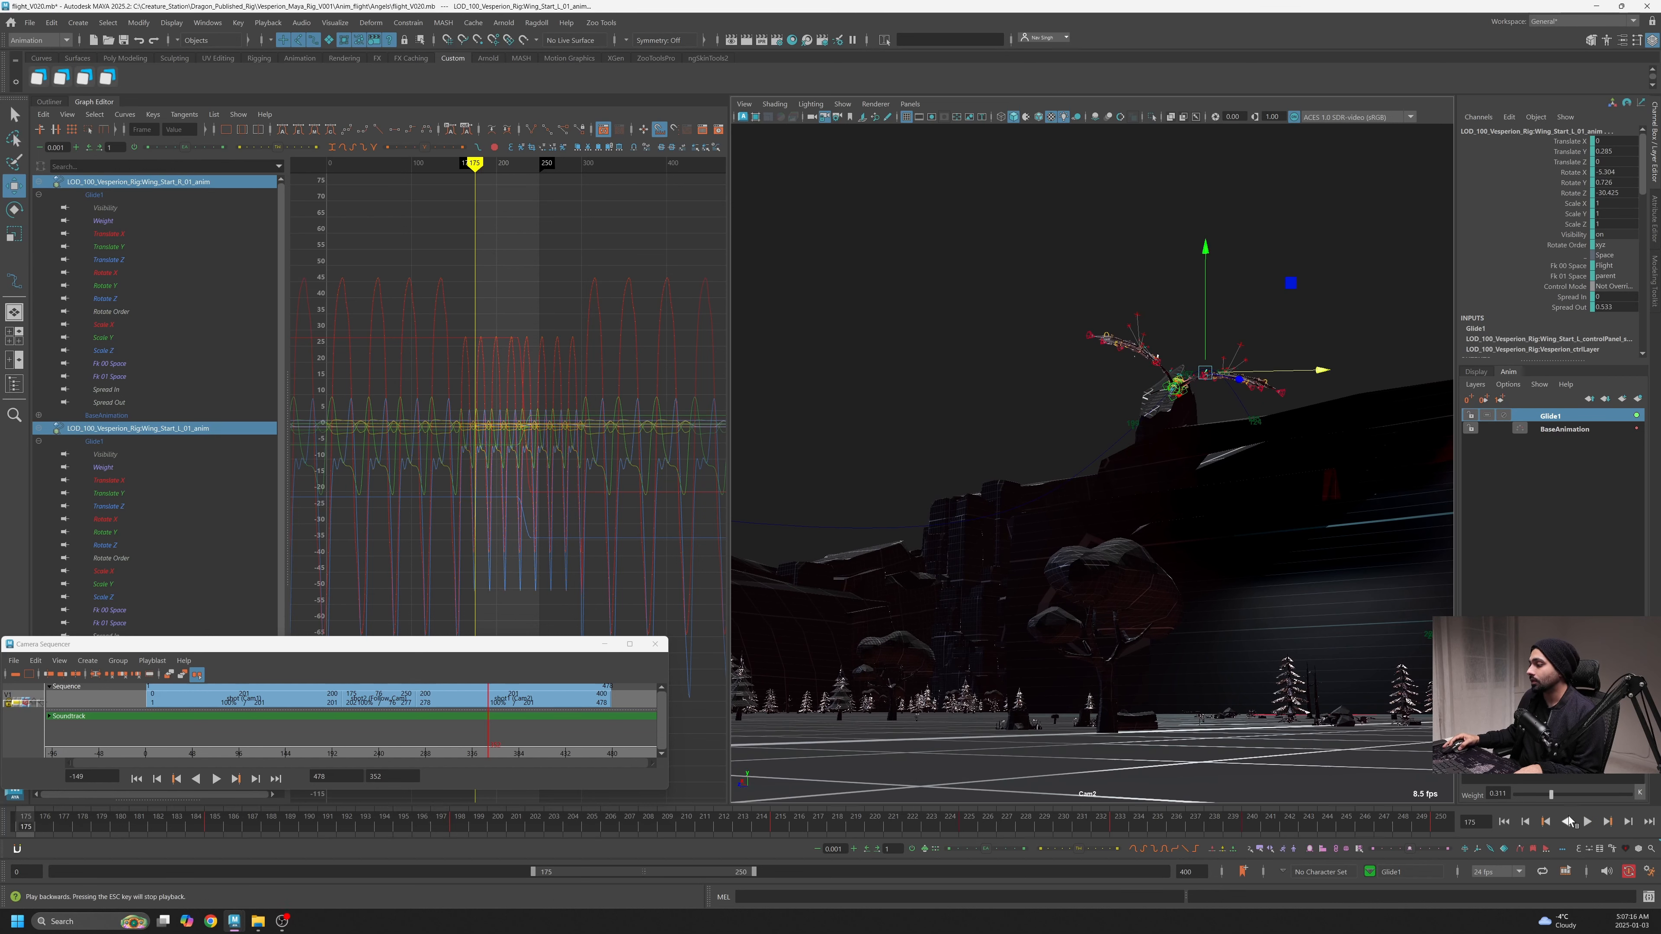
left_click(1585, 823)
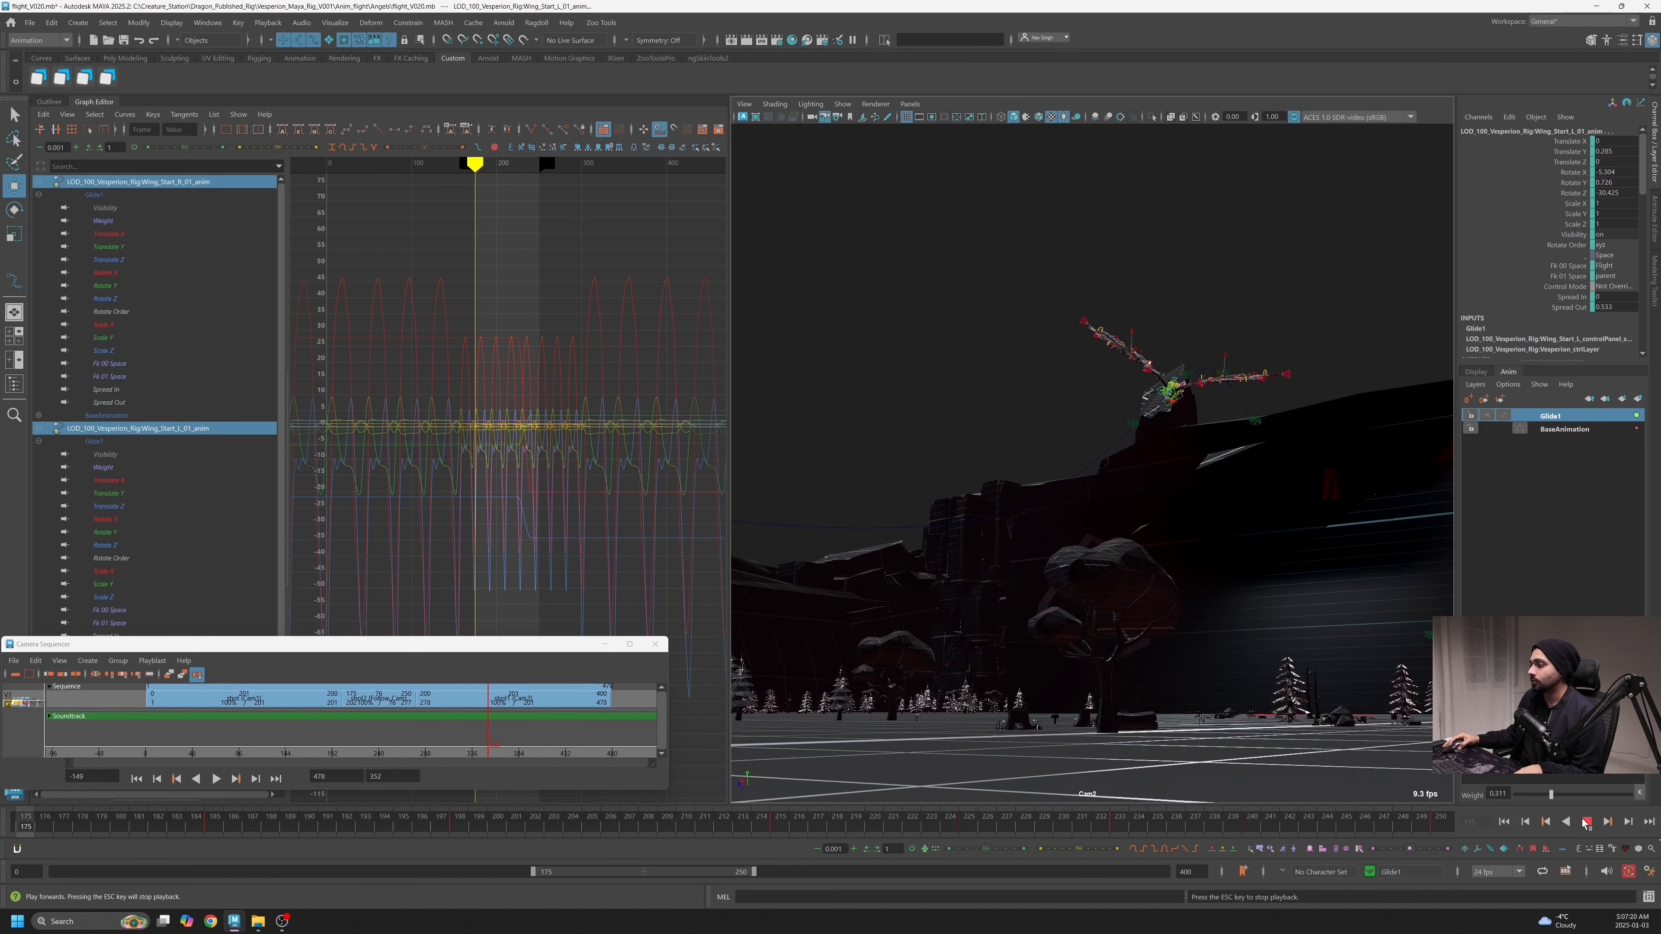
key("Escape")
key("alt+v")
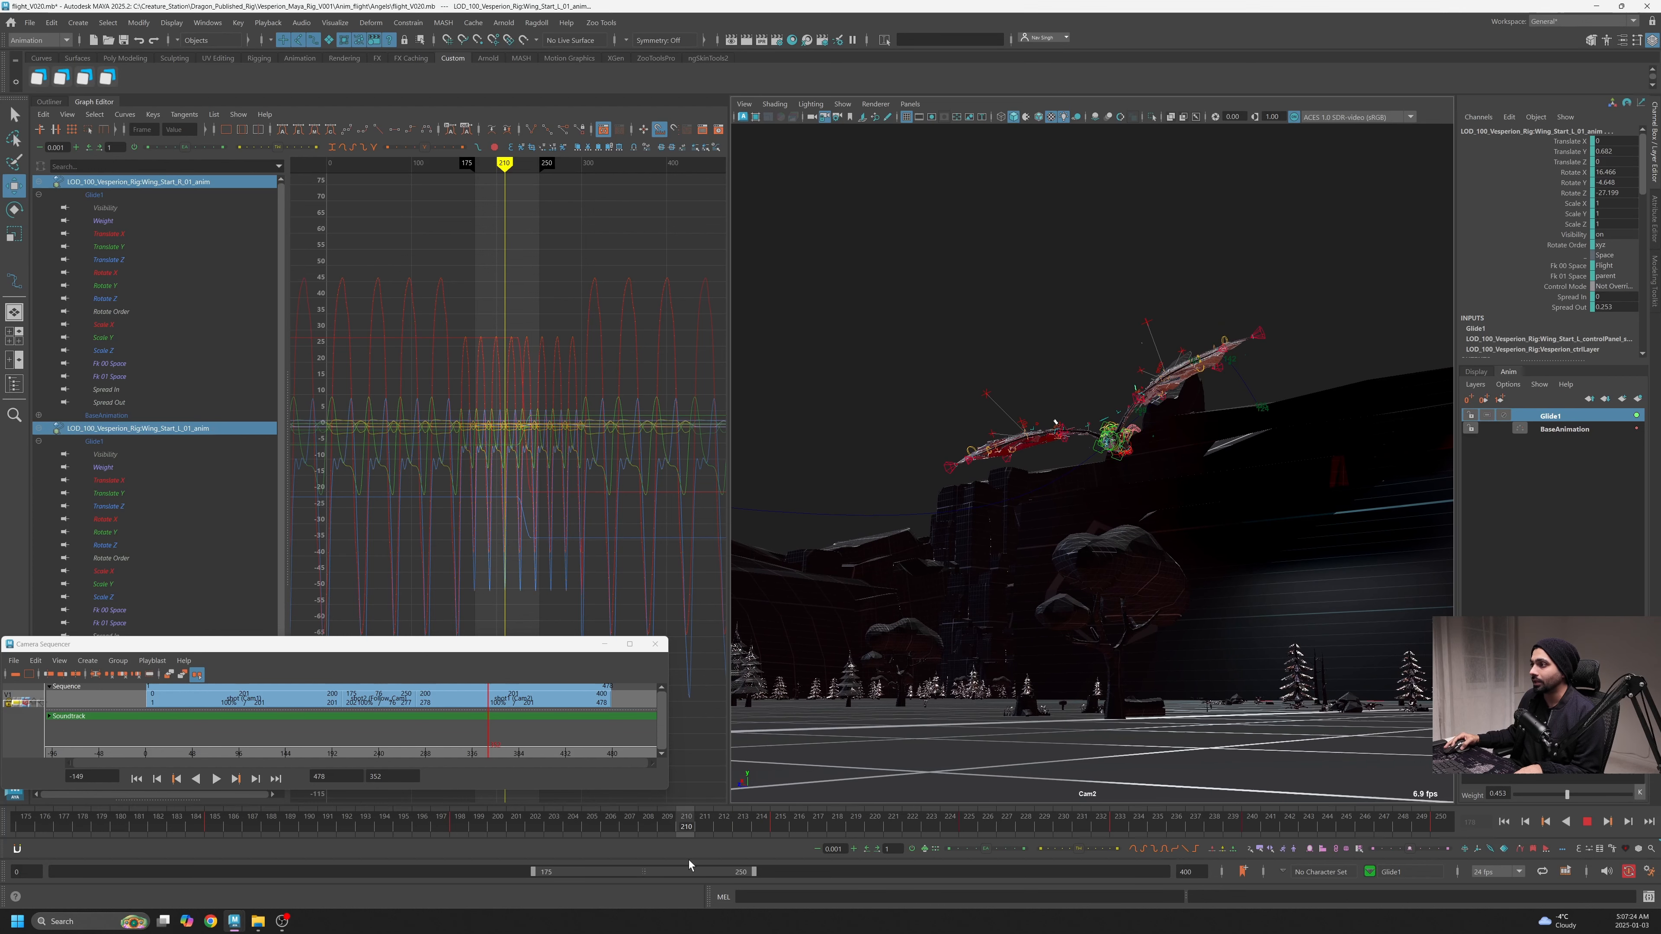
key("Escape")
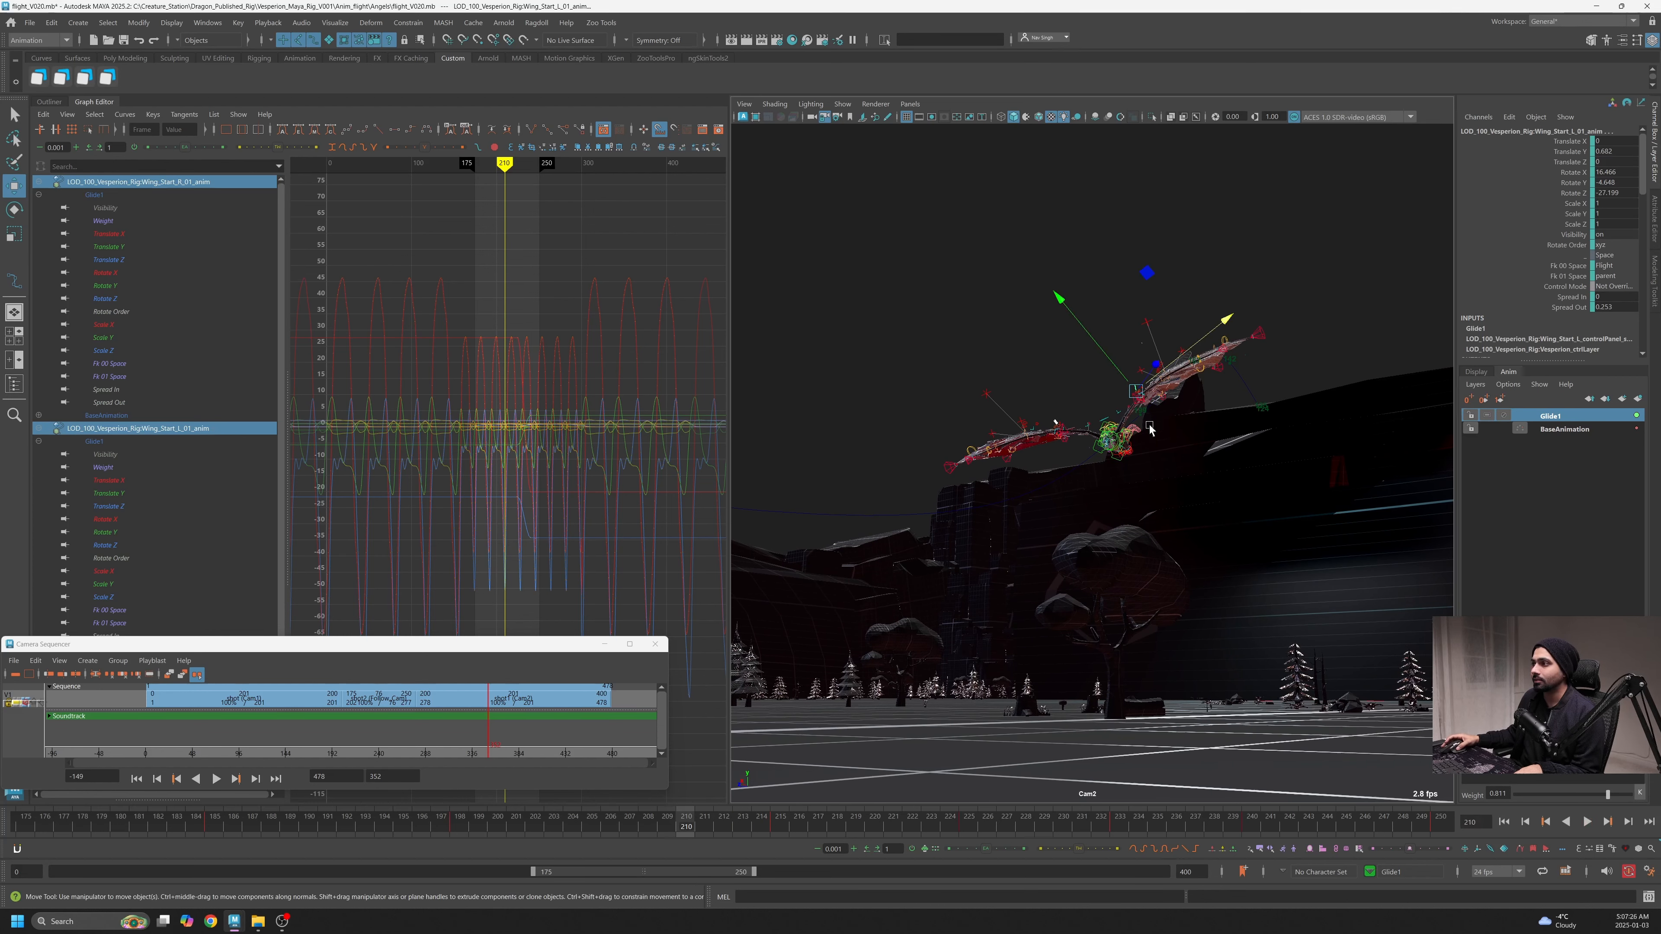
left_click(123, 222)
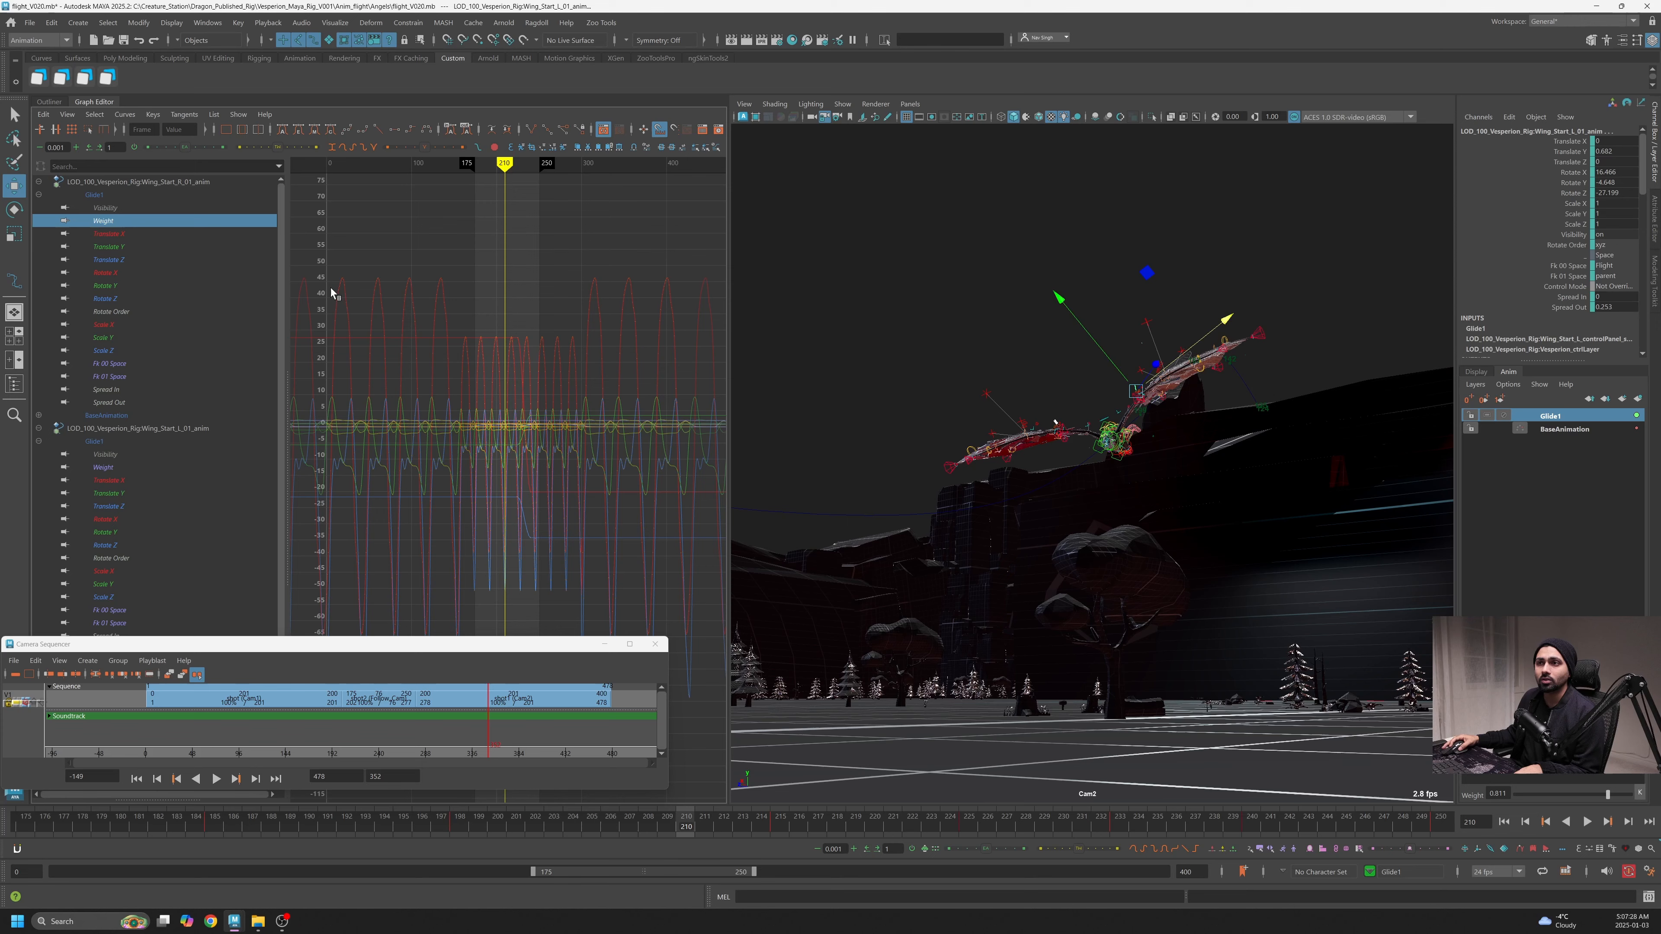
key("space")
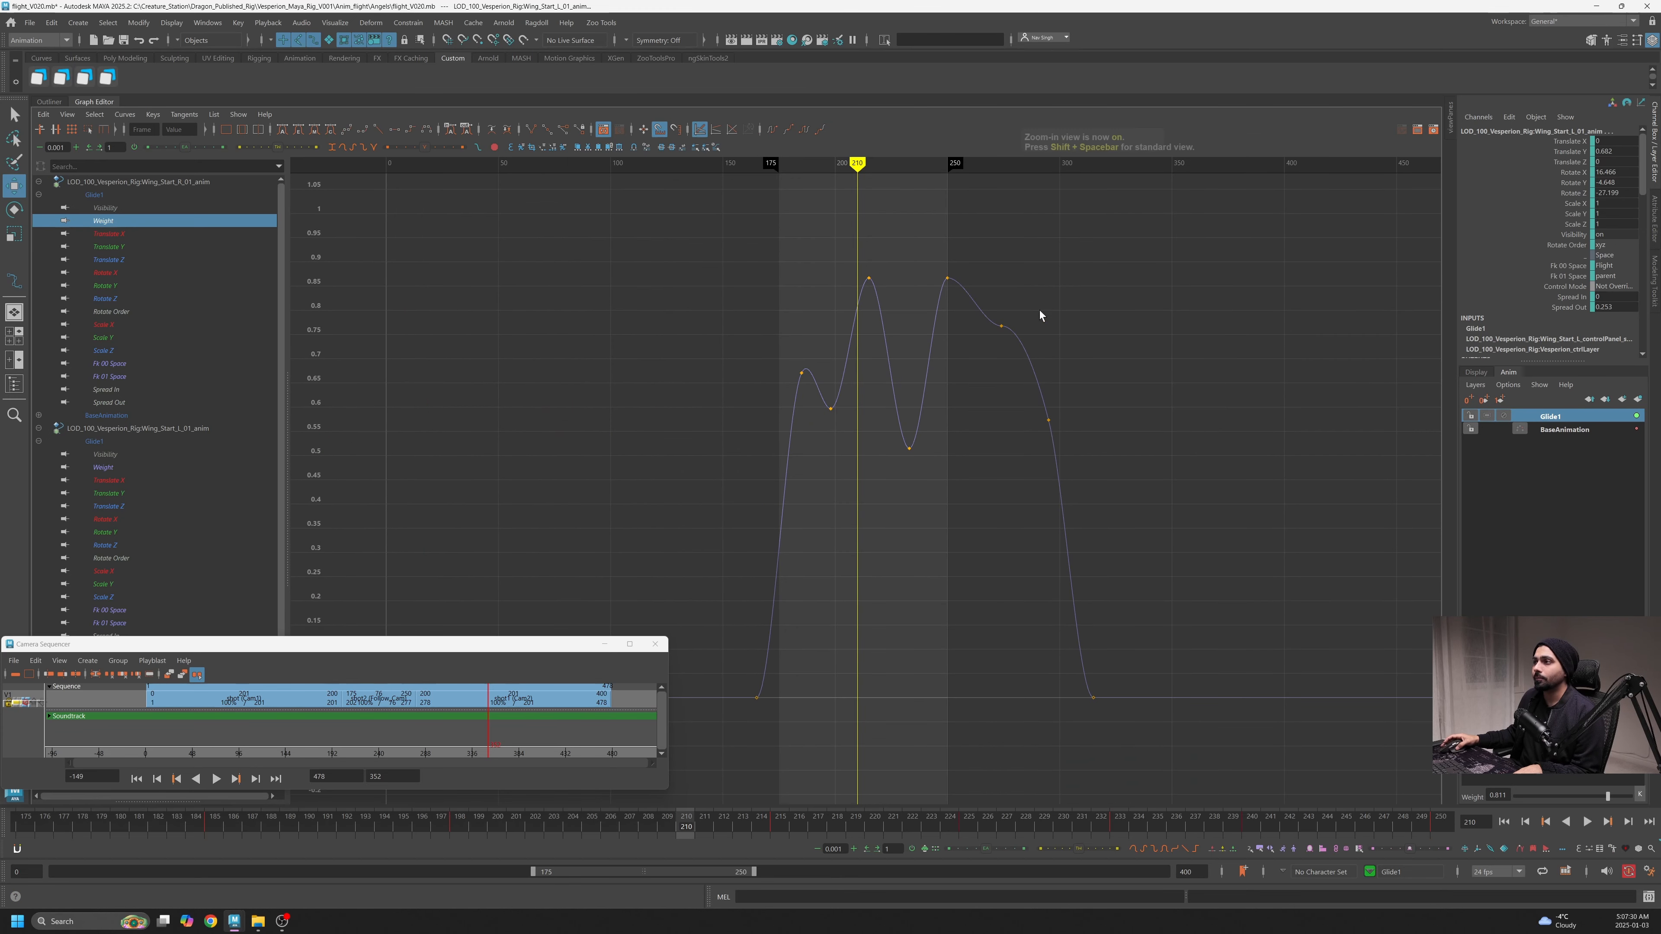
key("space")
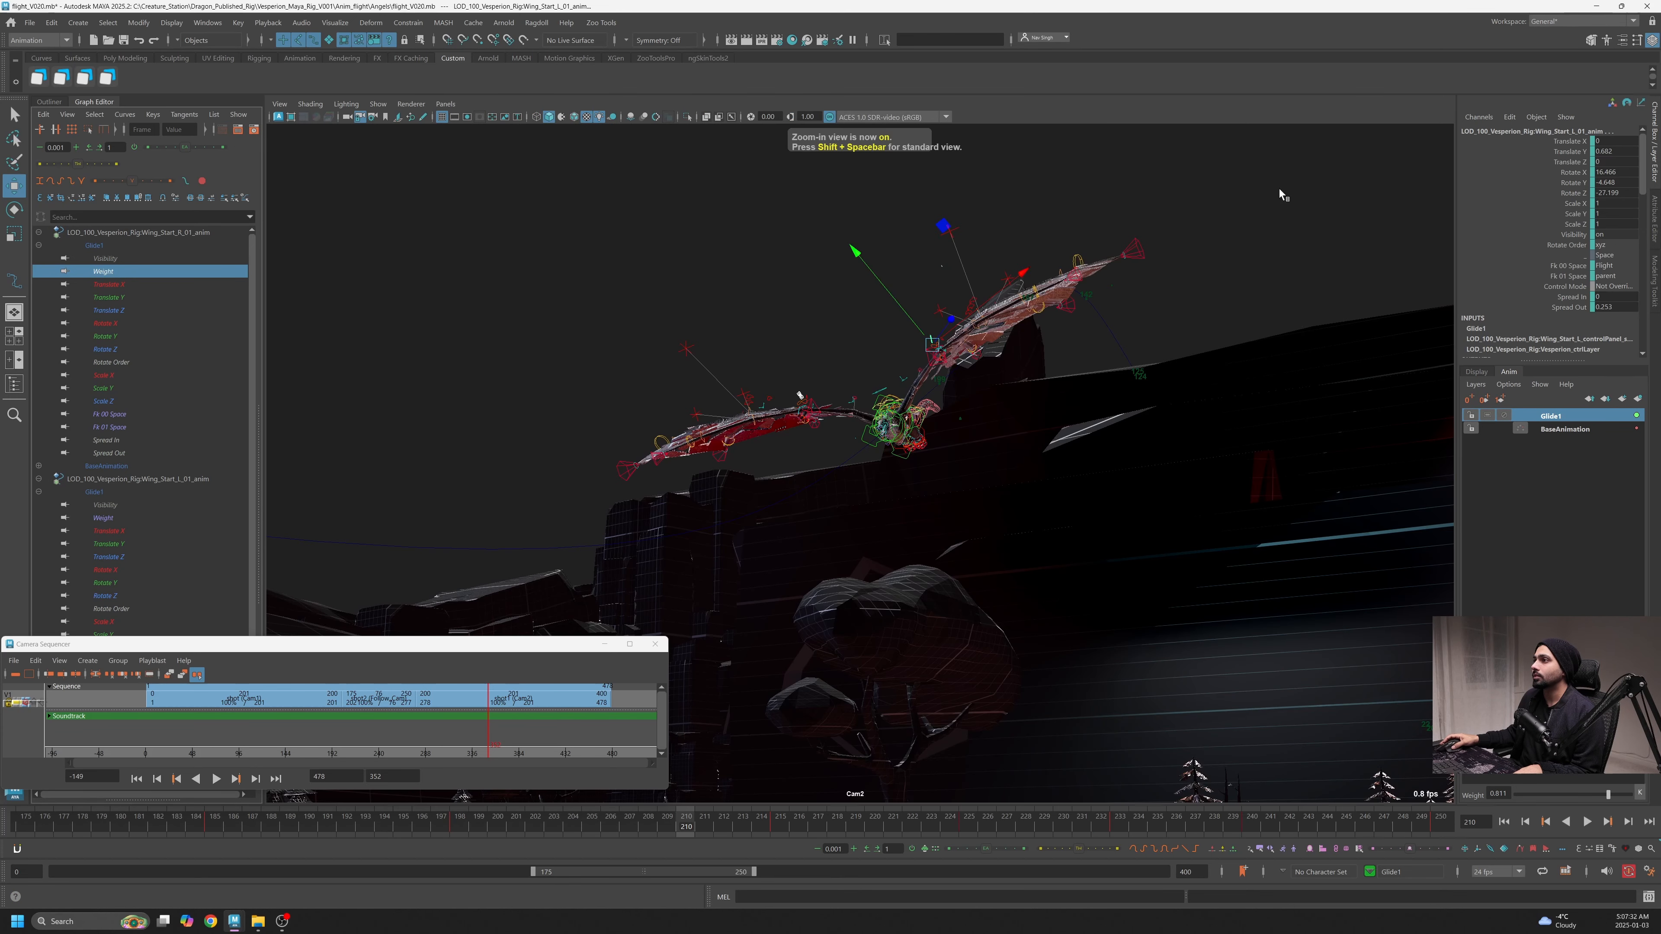
left_click(88, 105)
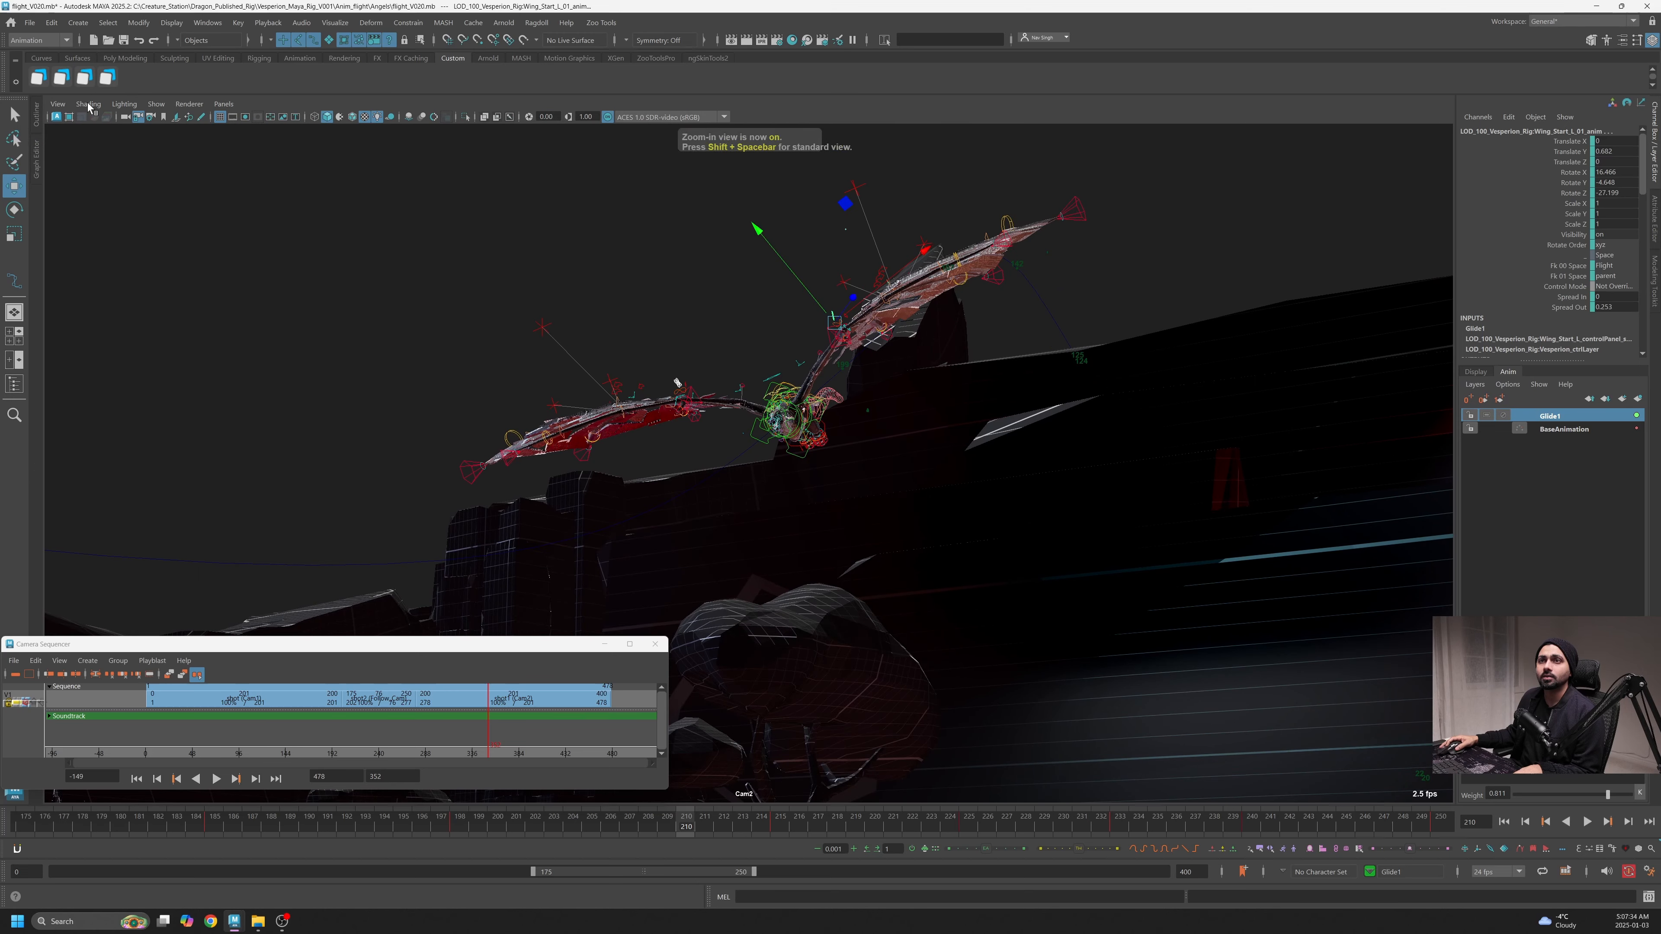
left_click(36, 160)
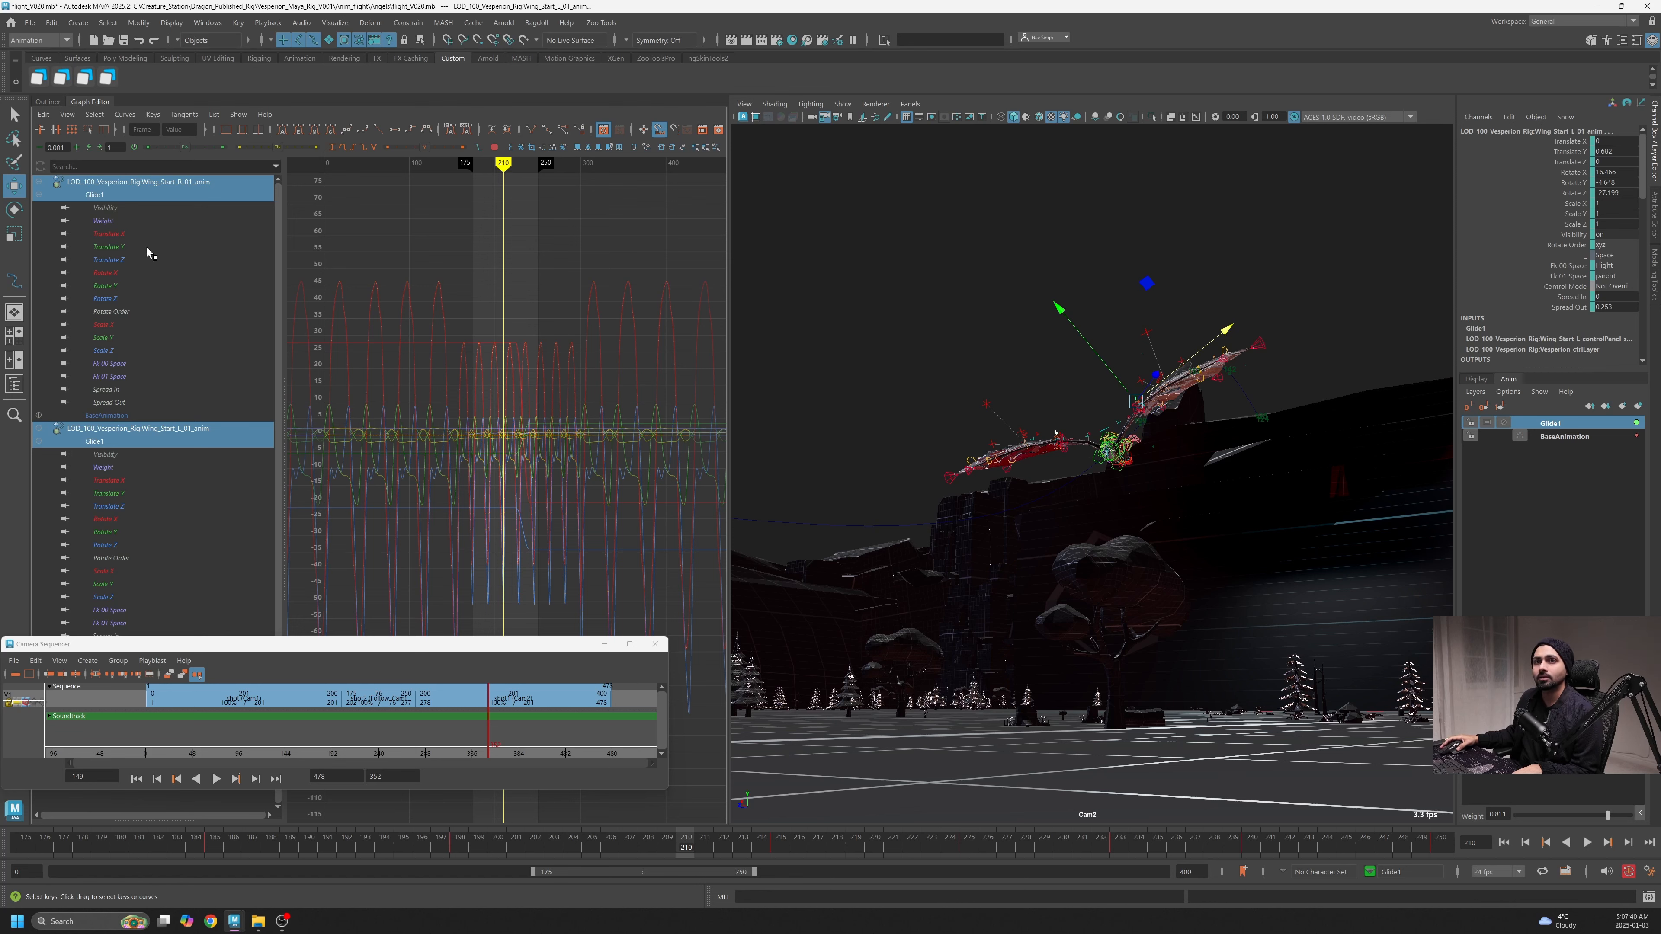
Isolate the Glide1 Weight curve, insert a key at frame 244 and raise it slightly
left_click(124, 220)
middle_click_drag(542, 319, 510, 301, "alt")
right_click_drag(504, 264, 484, 395, "alt+shift")
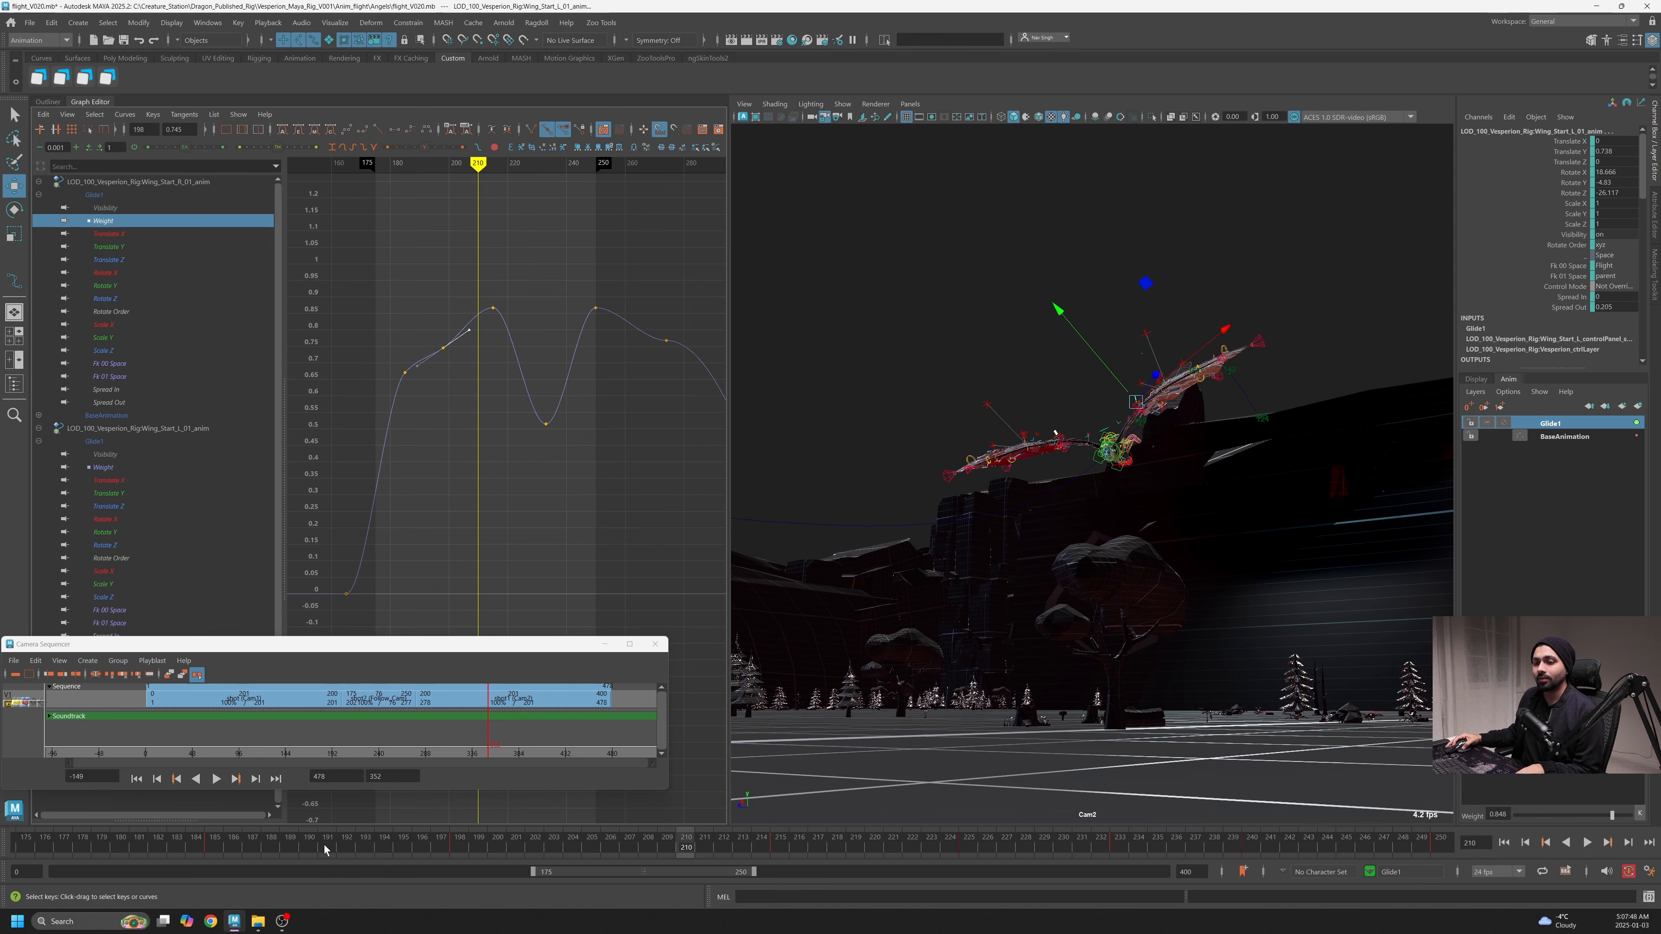
left_click_drag(325, 849, 1321, 814)
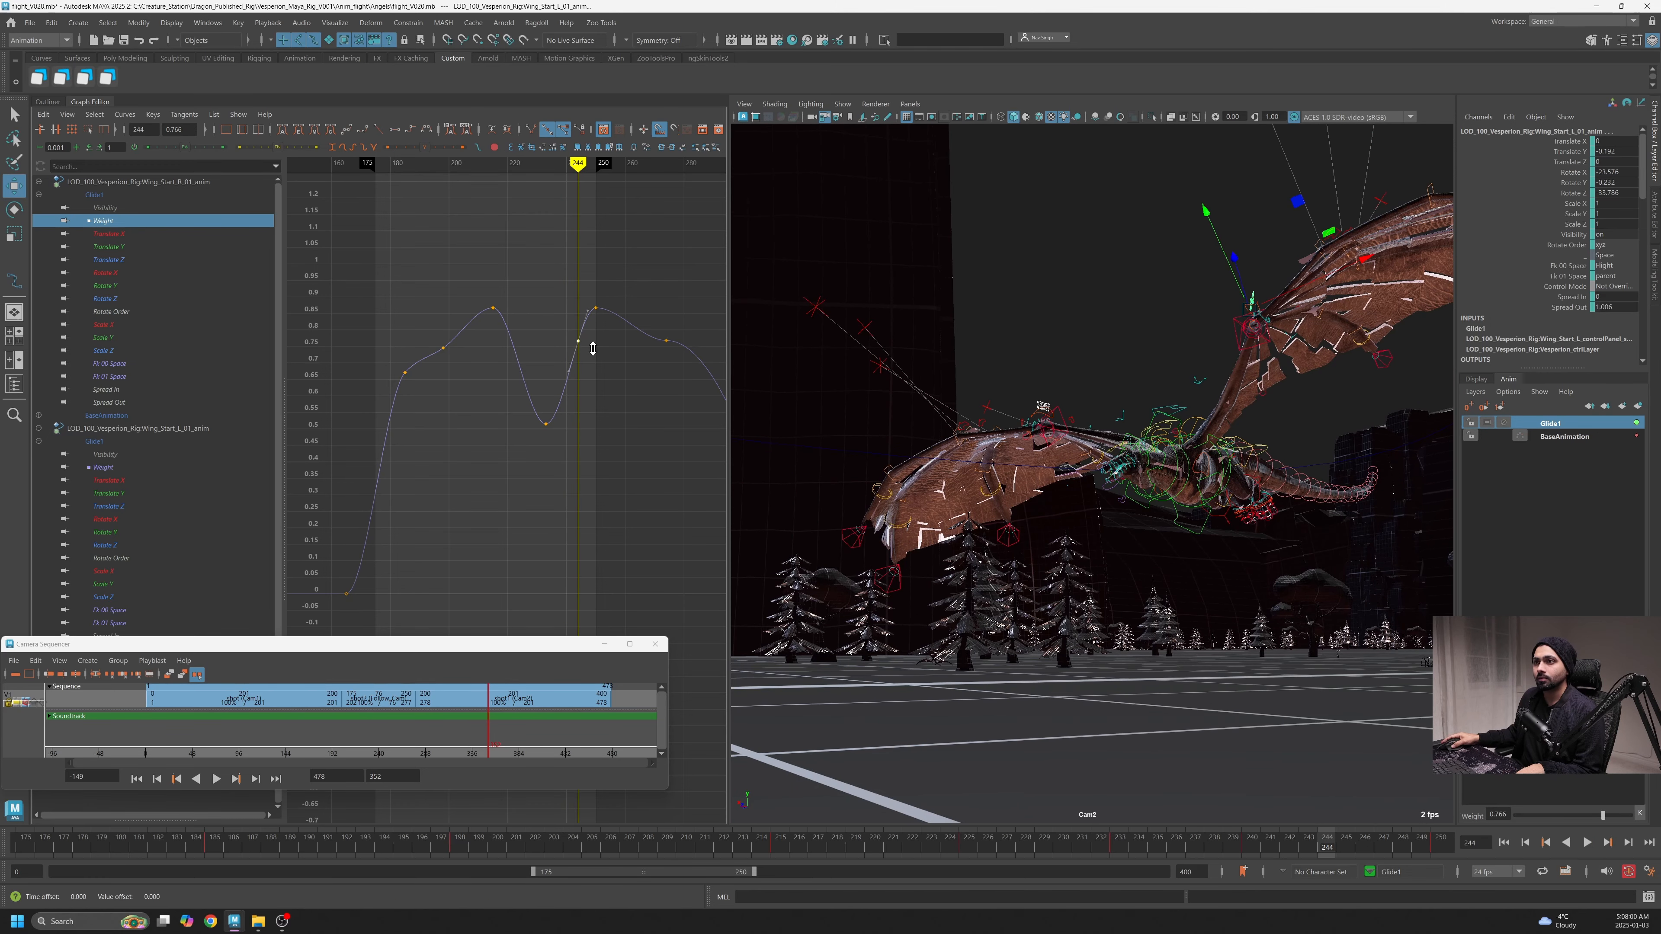
middle_click_drag(592, 342, 592, 338, "shift")
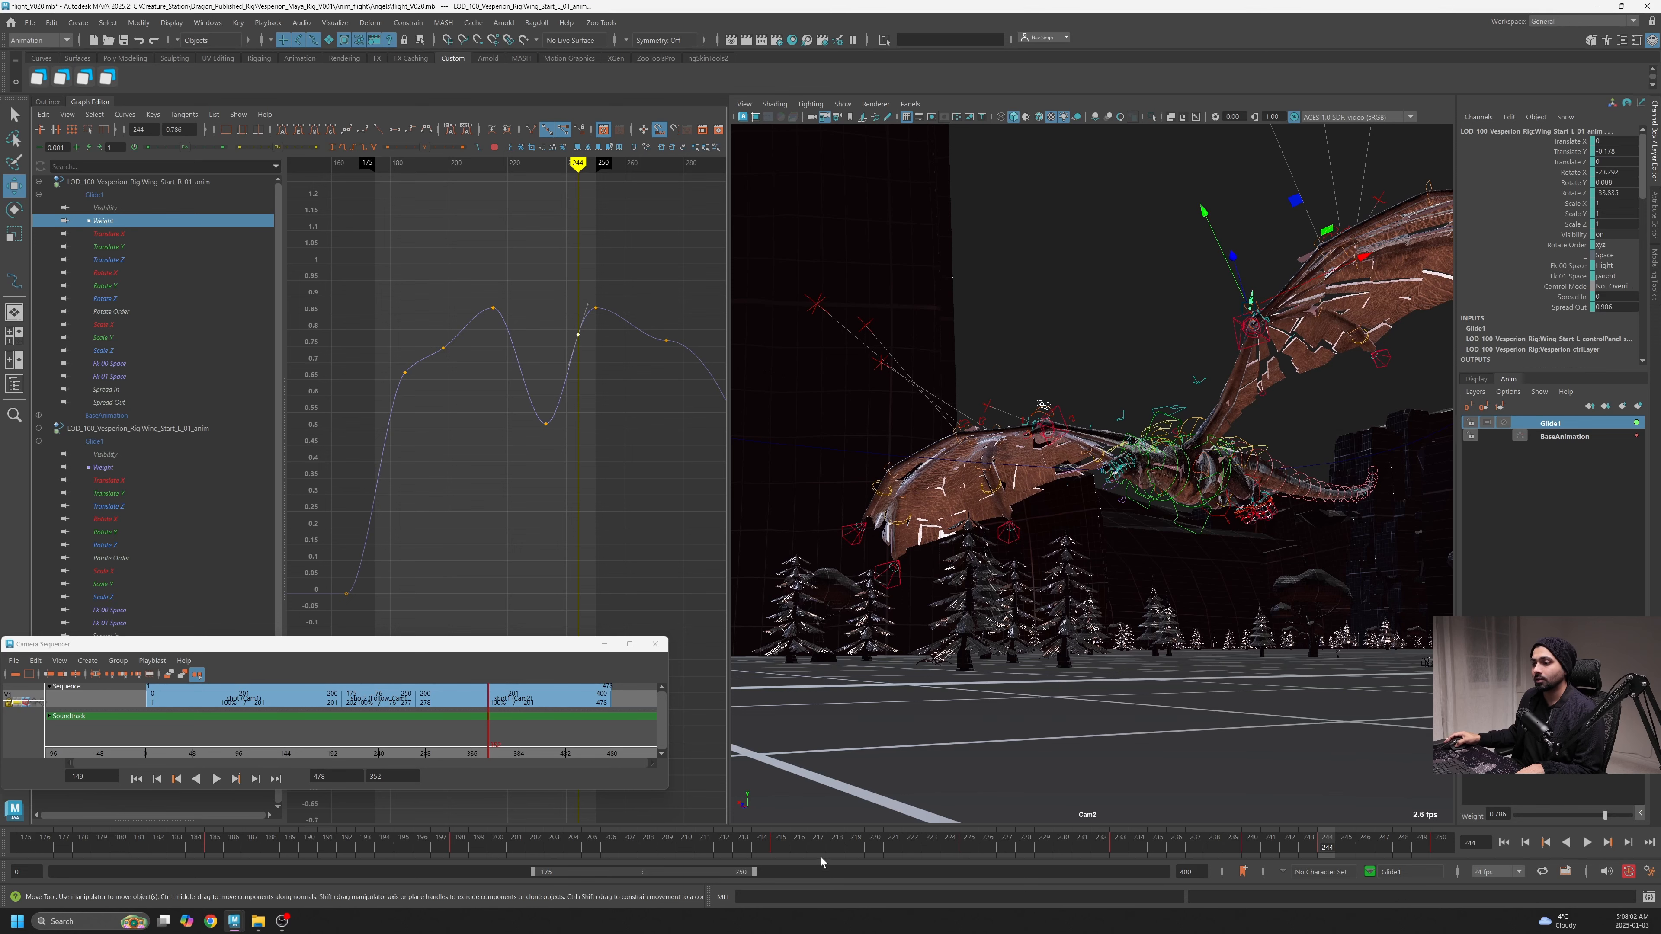
Insert a Glide1 Weight key at frame 221 and raise it to about 0.84
left_click_drag(822, 862, 894, 848)
right_click(507, 320)
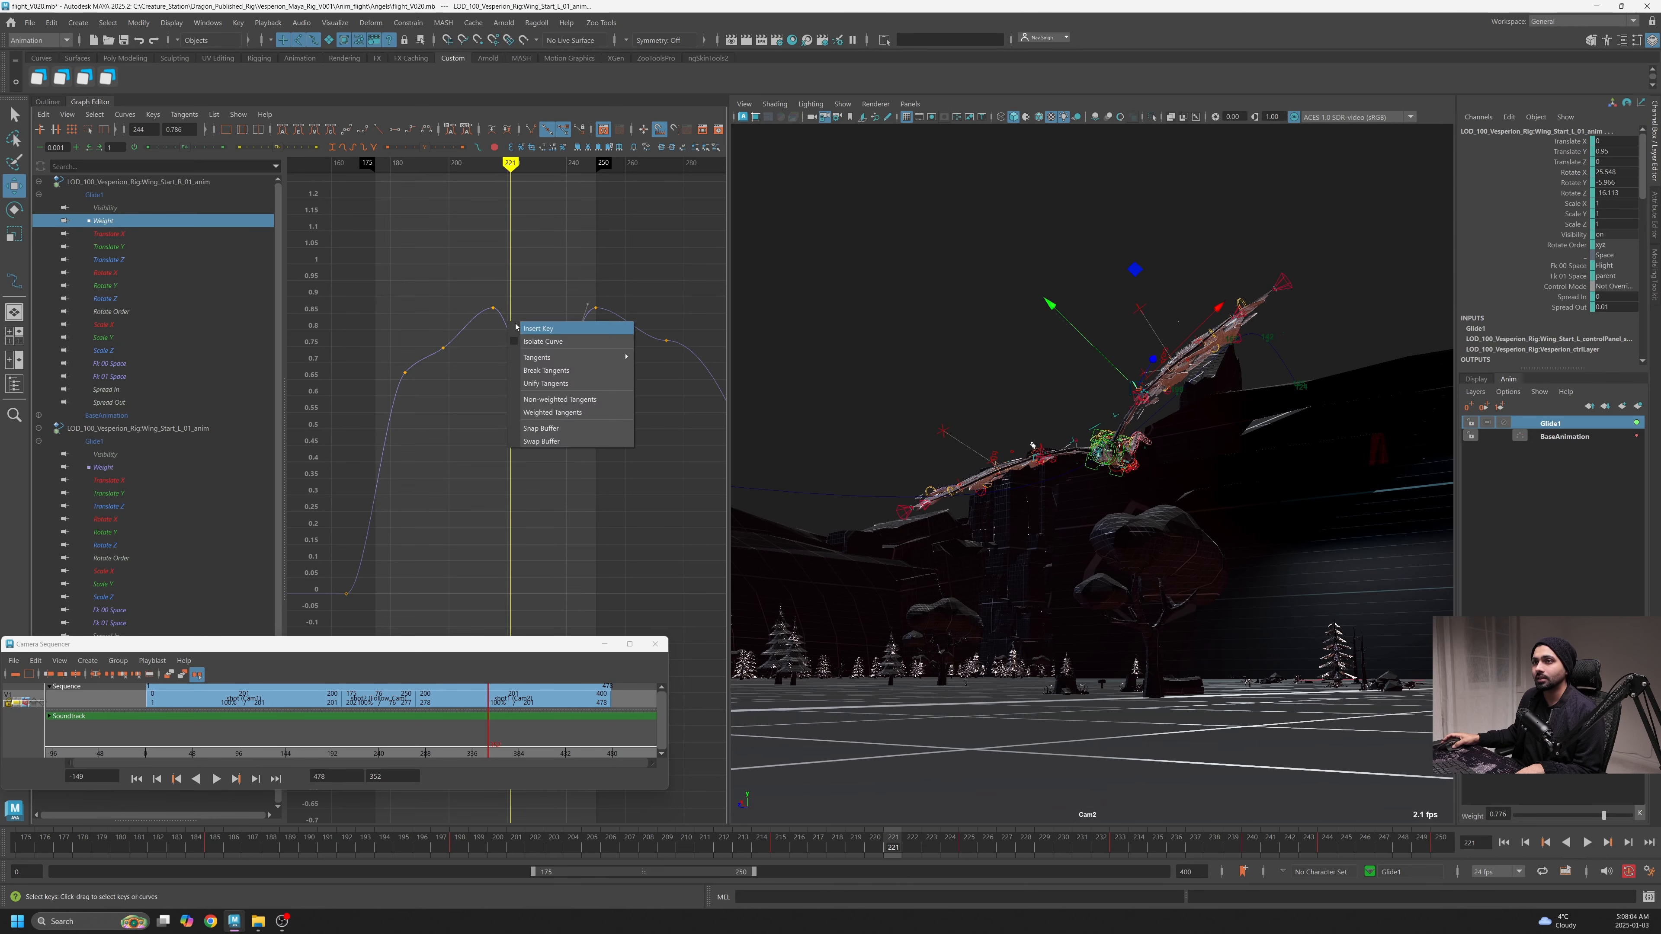
left_click(516, 328)
left_click_drag(530, 329, 493, 365)
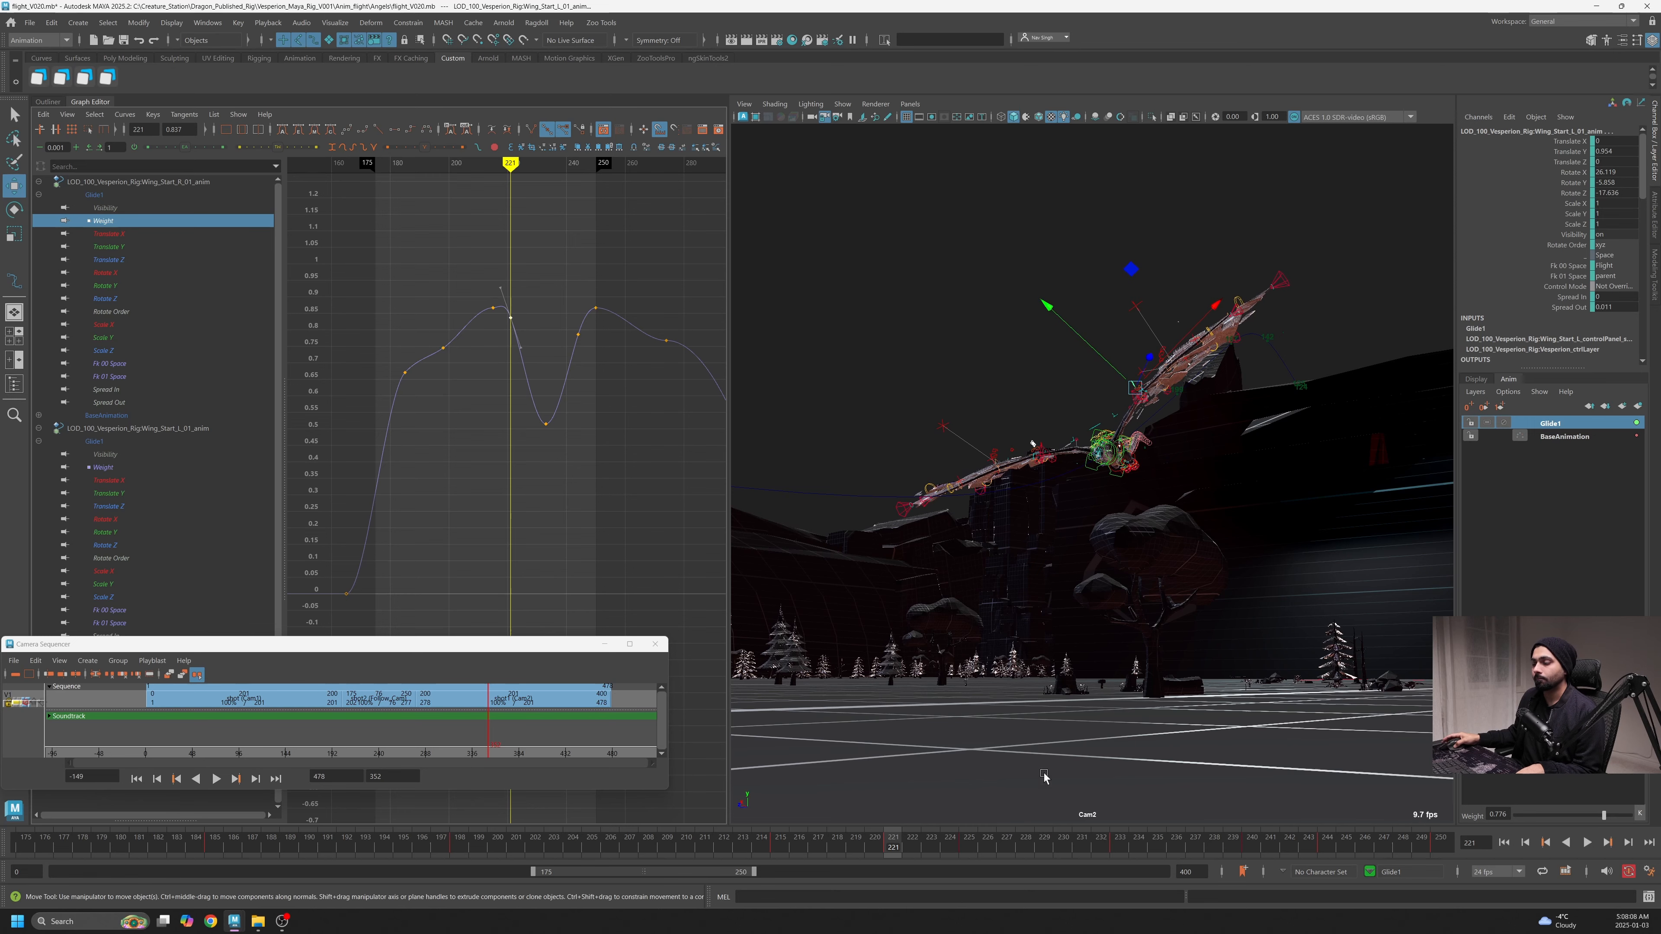
Play the glide through Cam2 to review the wing motion with the adjusted Weight keys
key("alt+v")
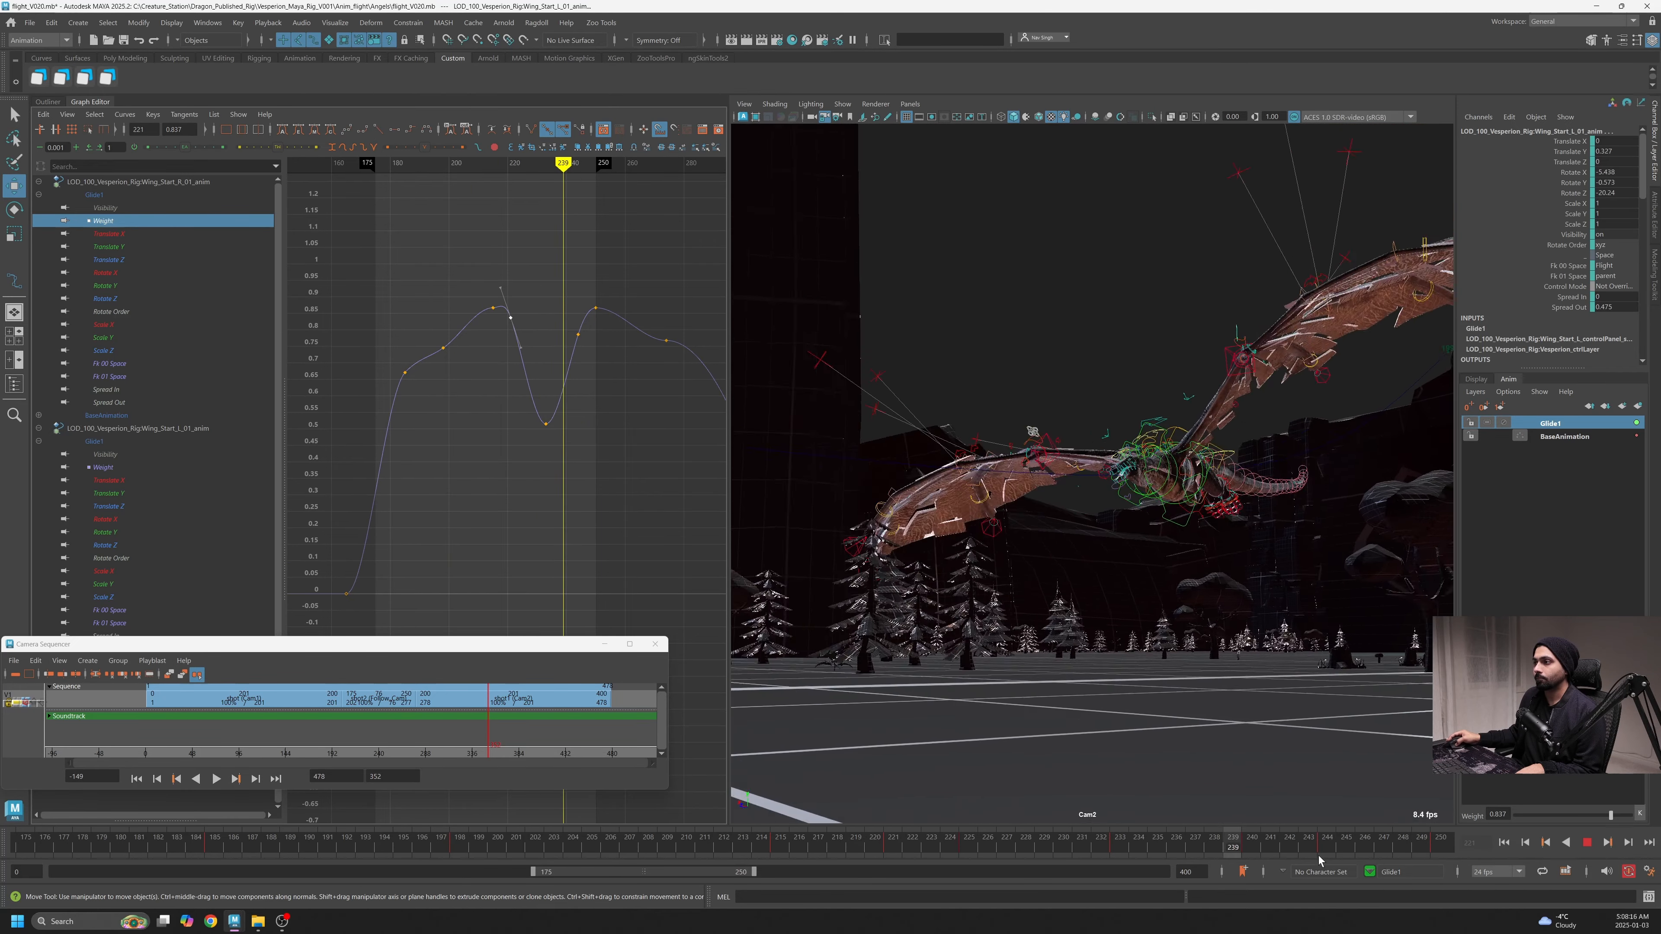
key("Escape")
left_click(1586, 843)
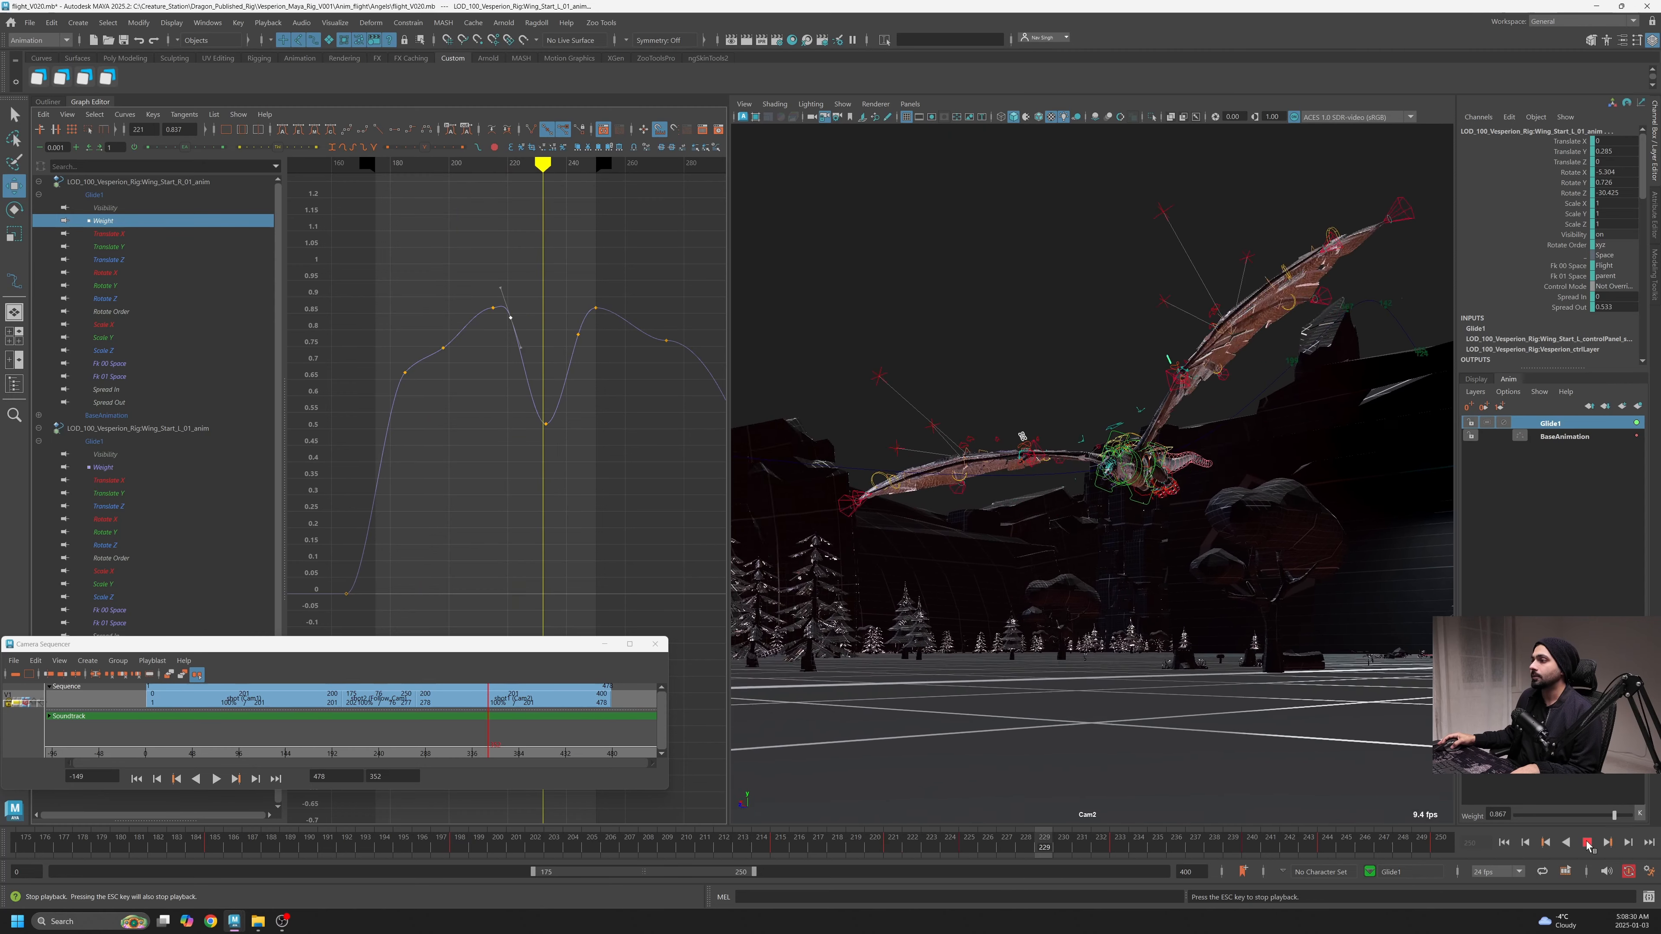
left_click(1588, 843)
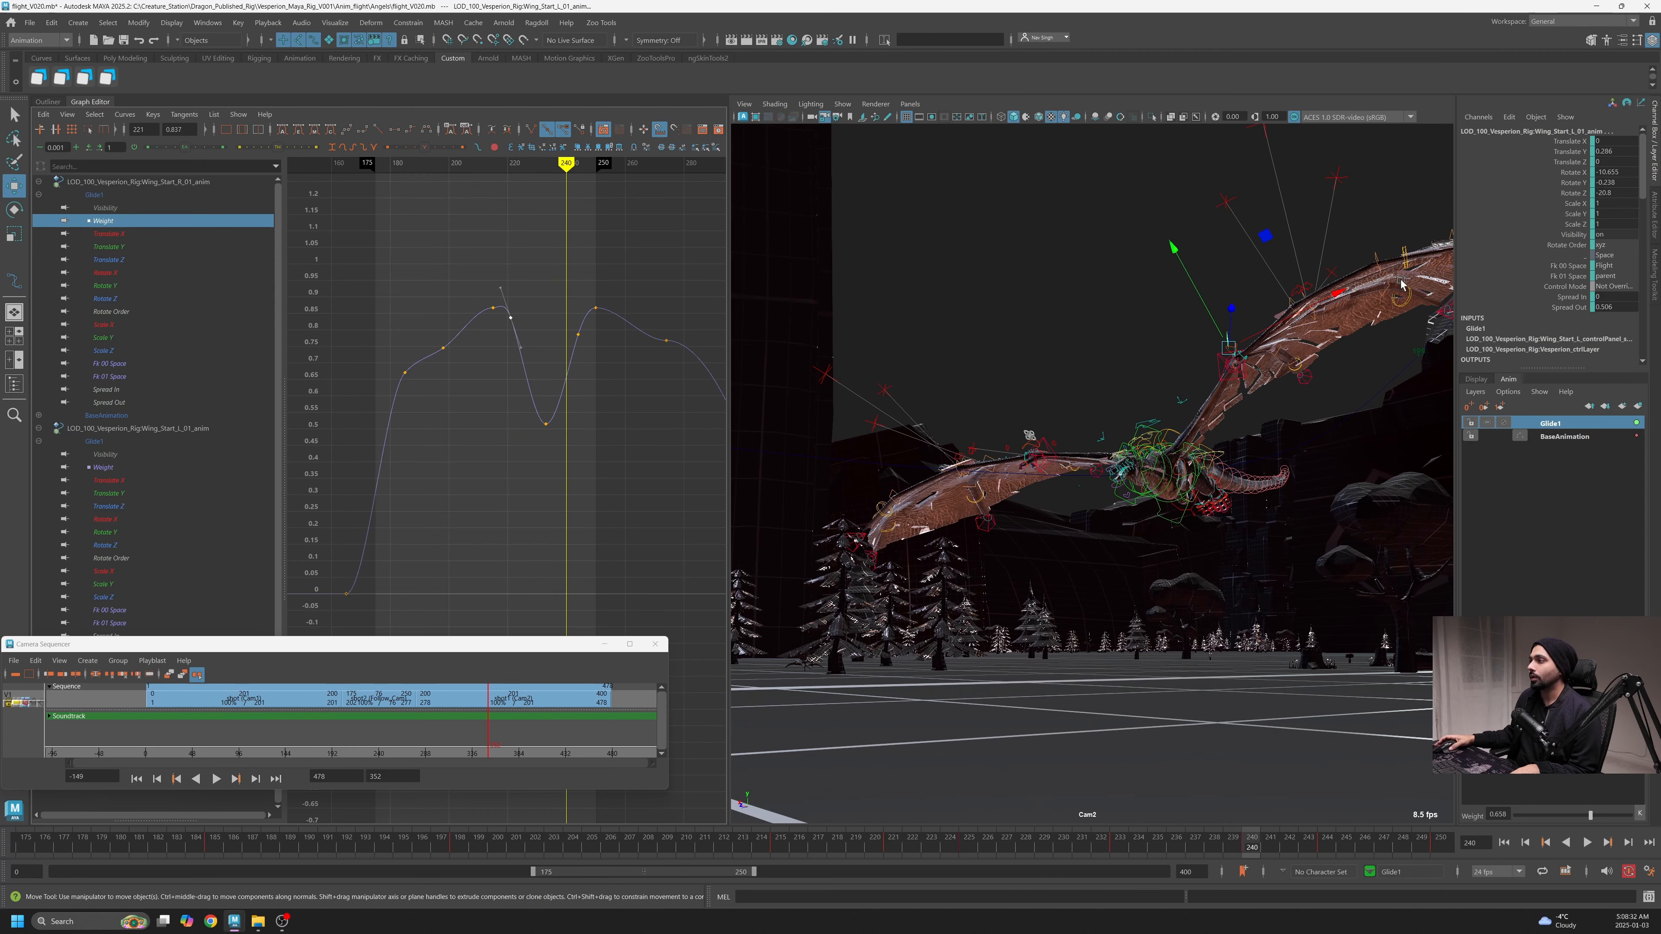
Try changing Spread In on both Wing_Start controls at frames 240 and 228, undoing each change
left_click(1573, 297)
middle_click_drag(1020, 541, 1056, 542)
key("ctrl+z")
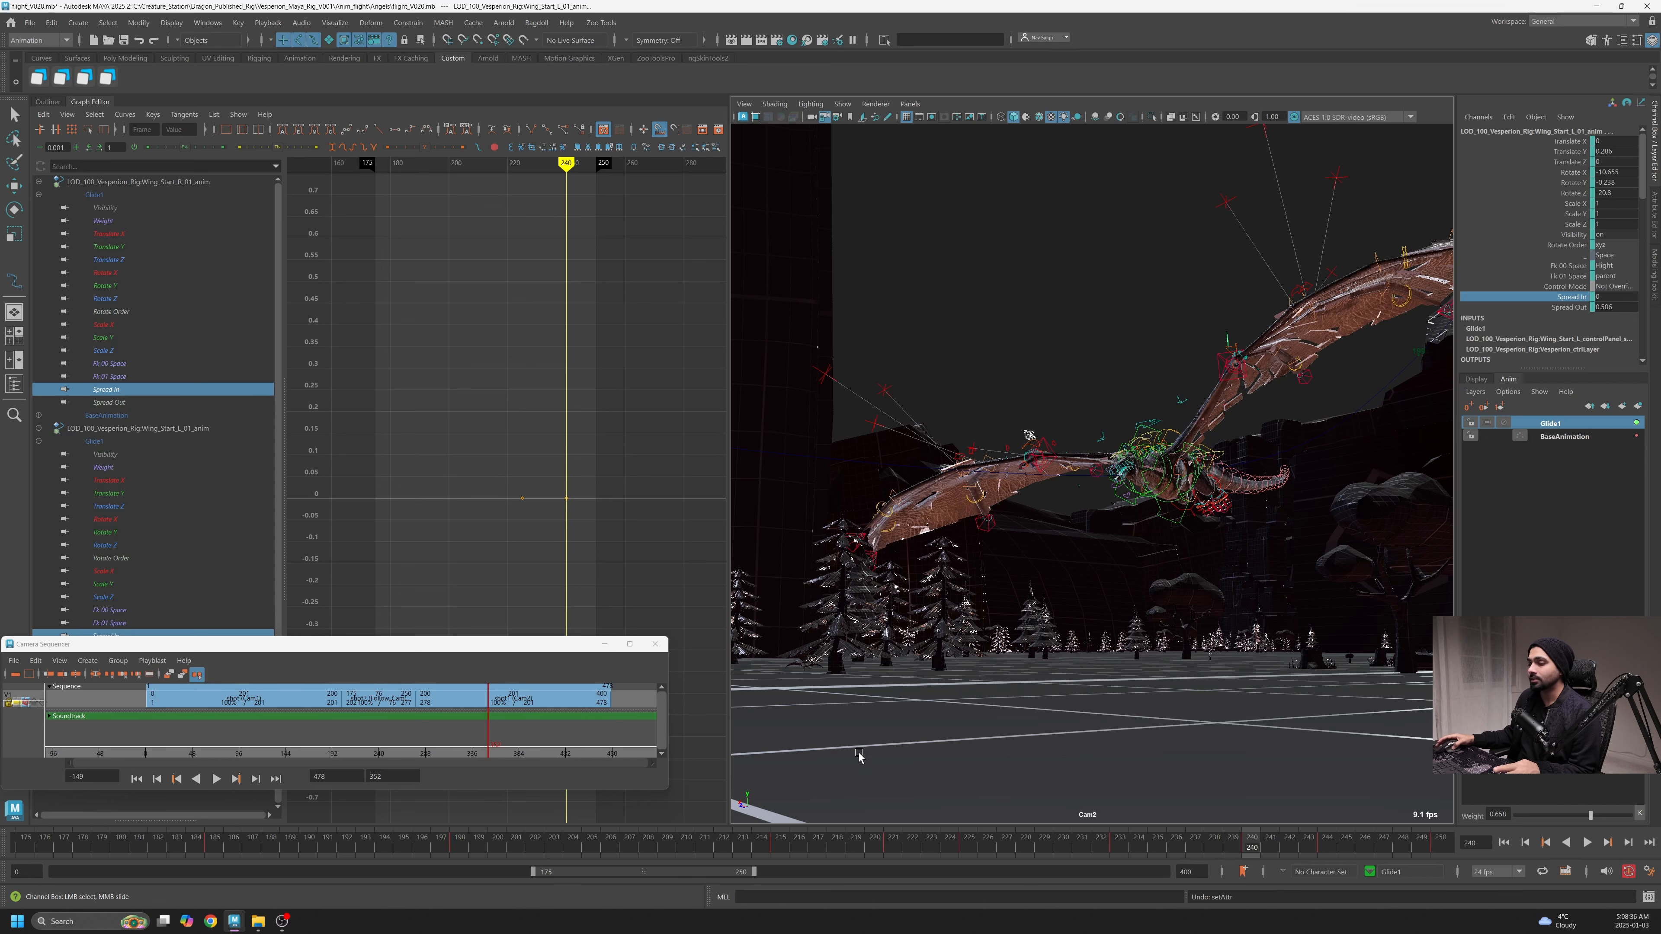
left_click_drag(383, 841, 1026, 801)
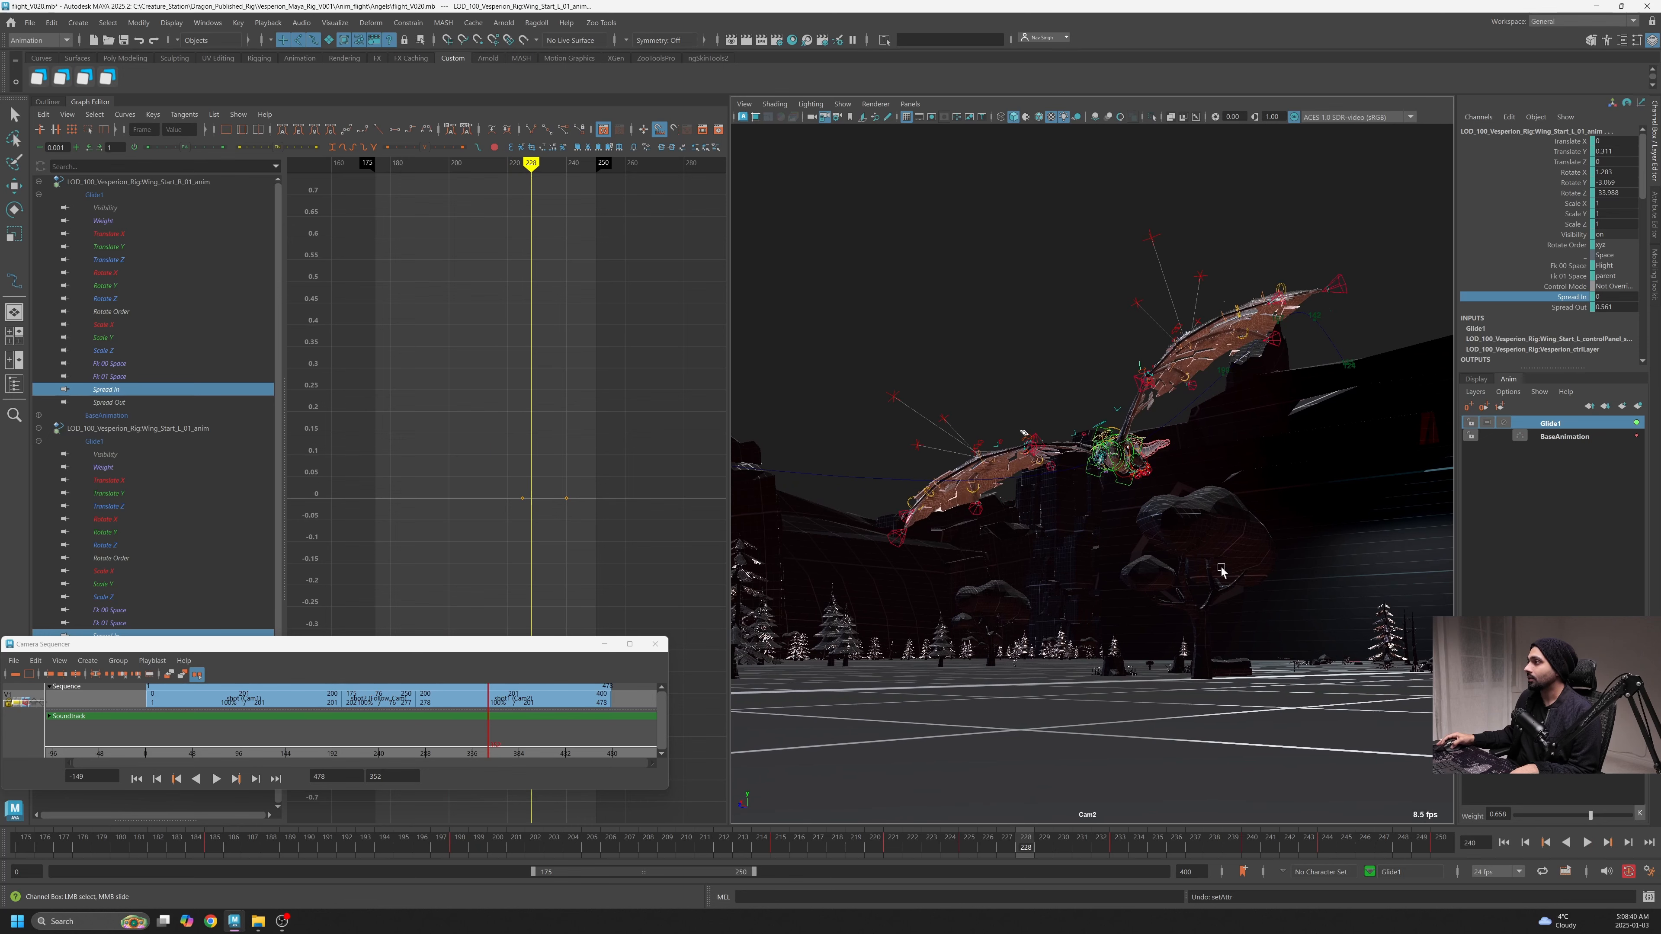
middle_click_drag(963, 498, 974, 504)
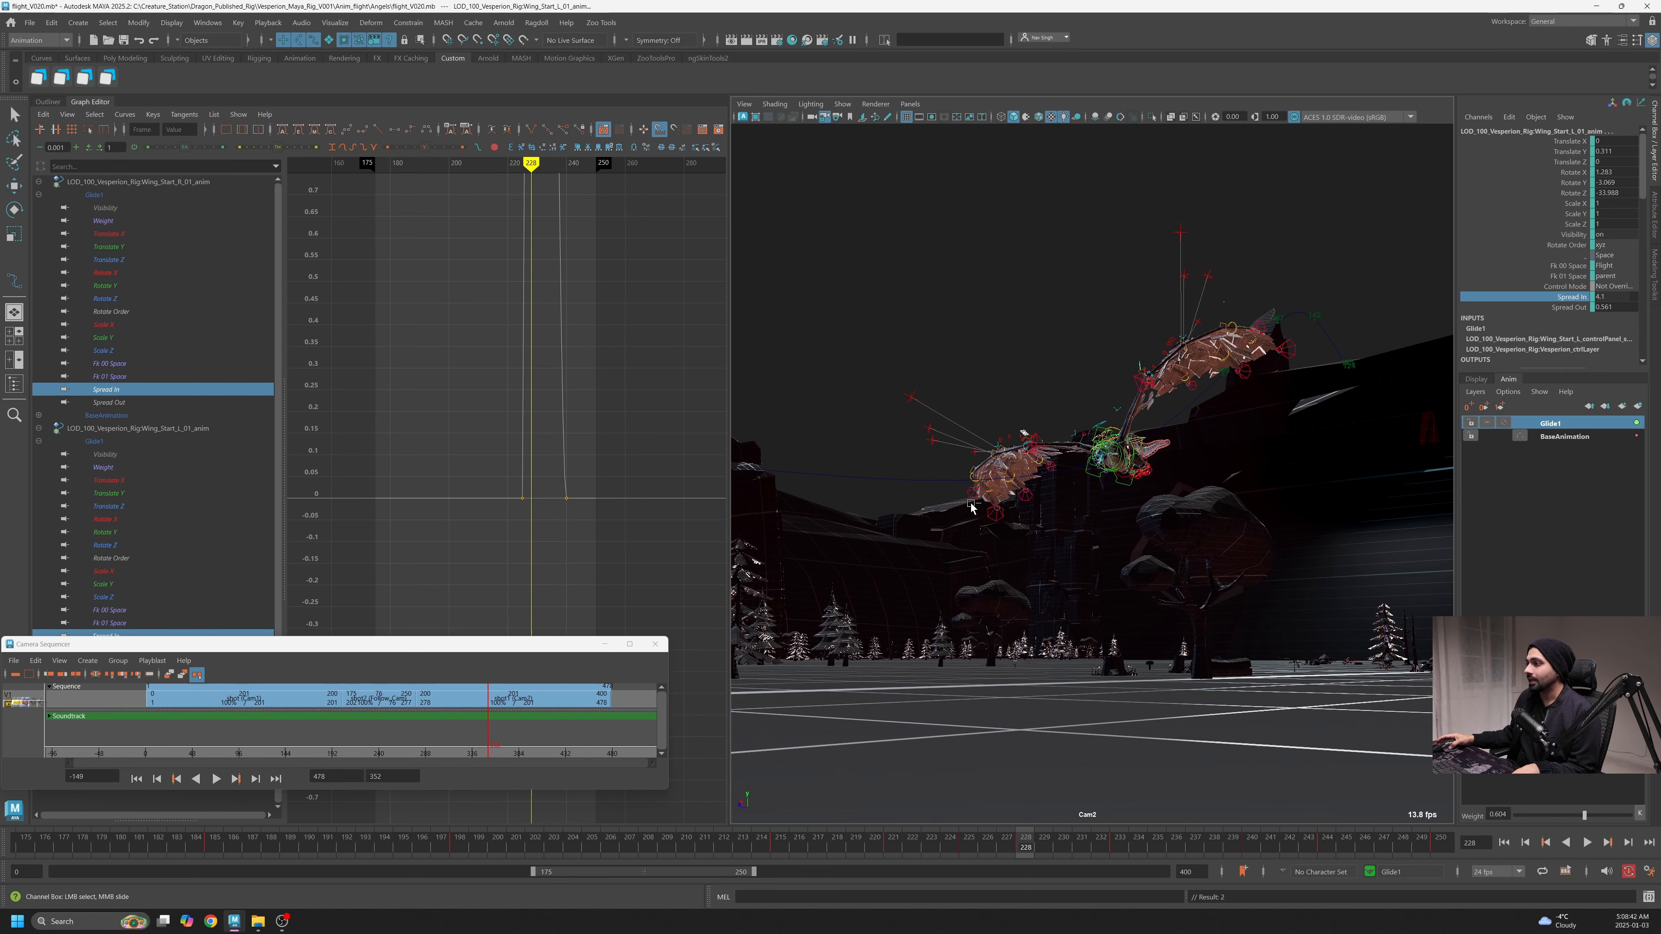
key("ctrl+z")
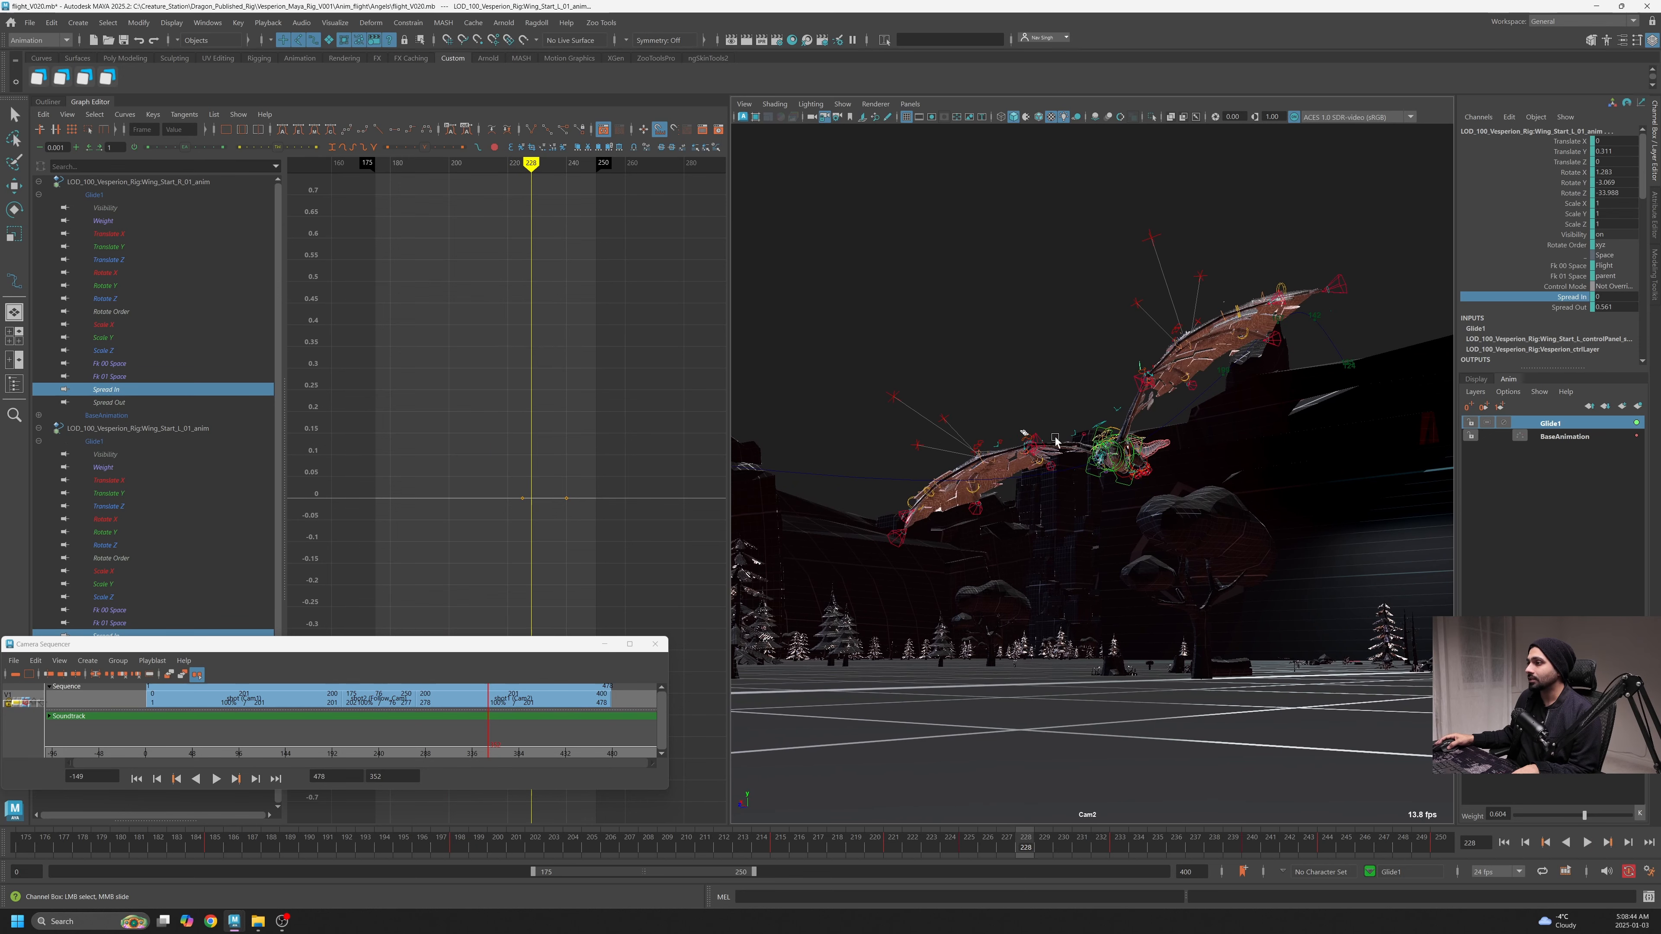
Try moving the wrist IK controls at frame 228, undo the move and clear the selection
left_click(1041, 445)
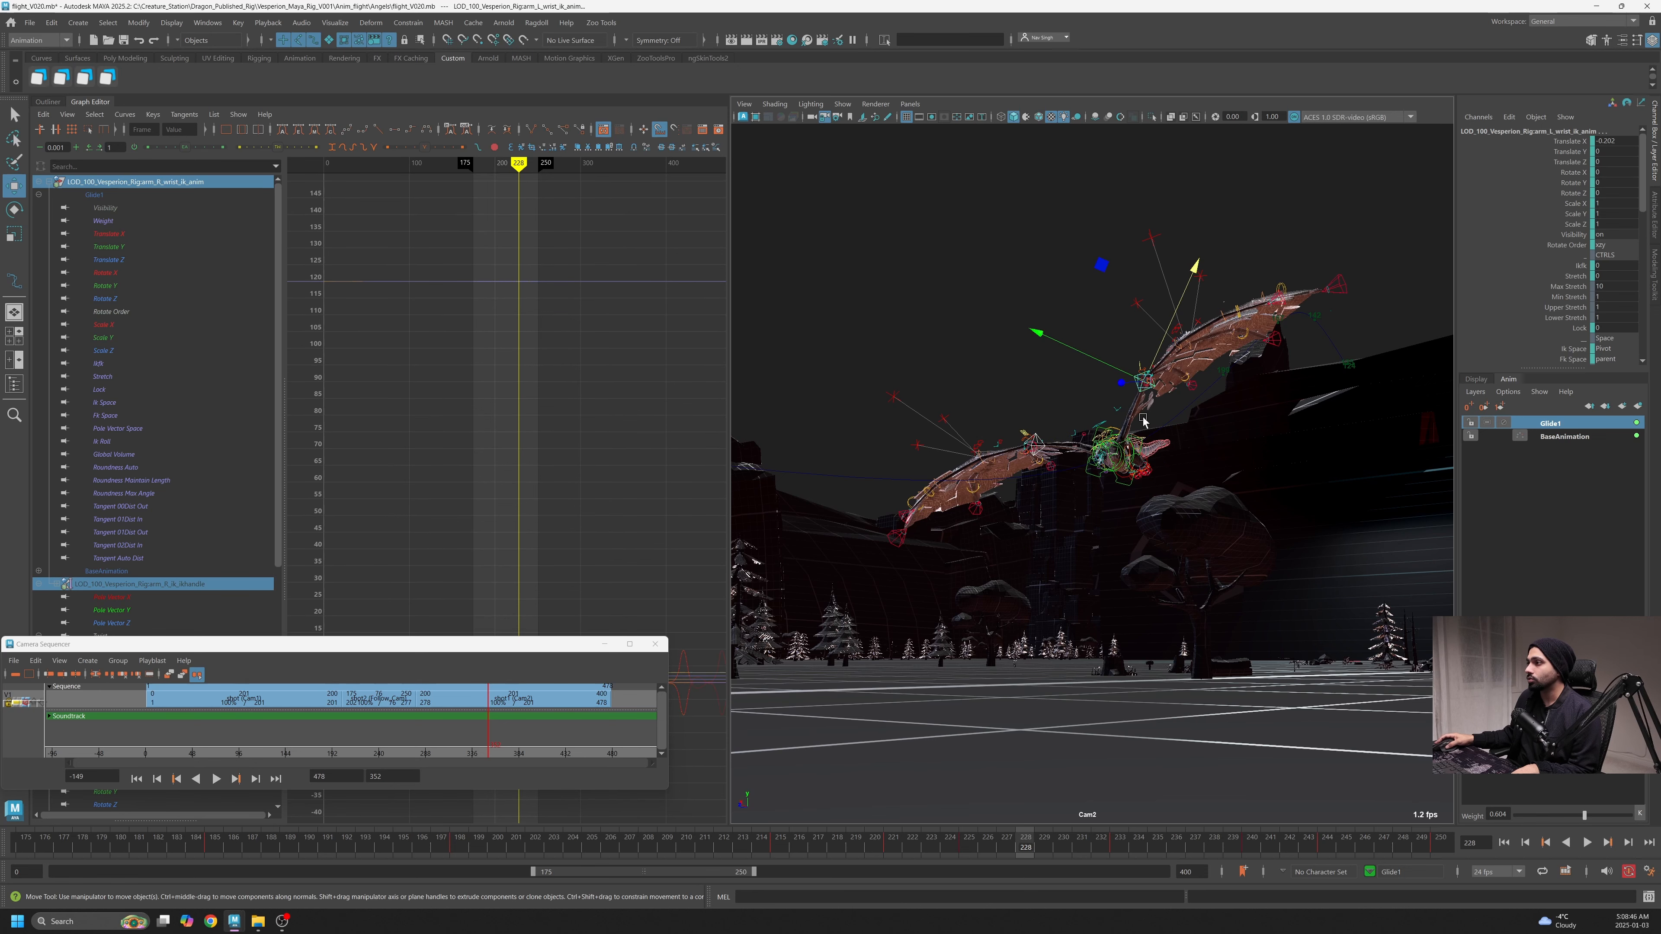
left_click_drag(1161, 351, 1156, 358)
key("ctrl+z")
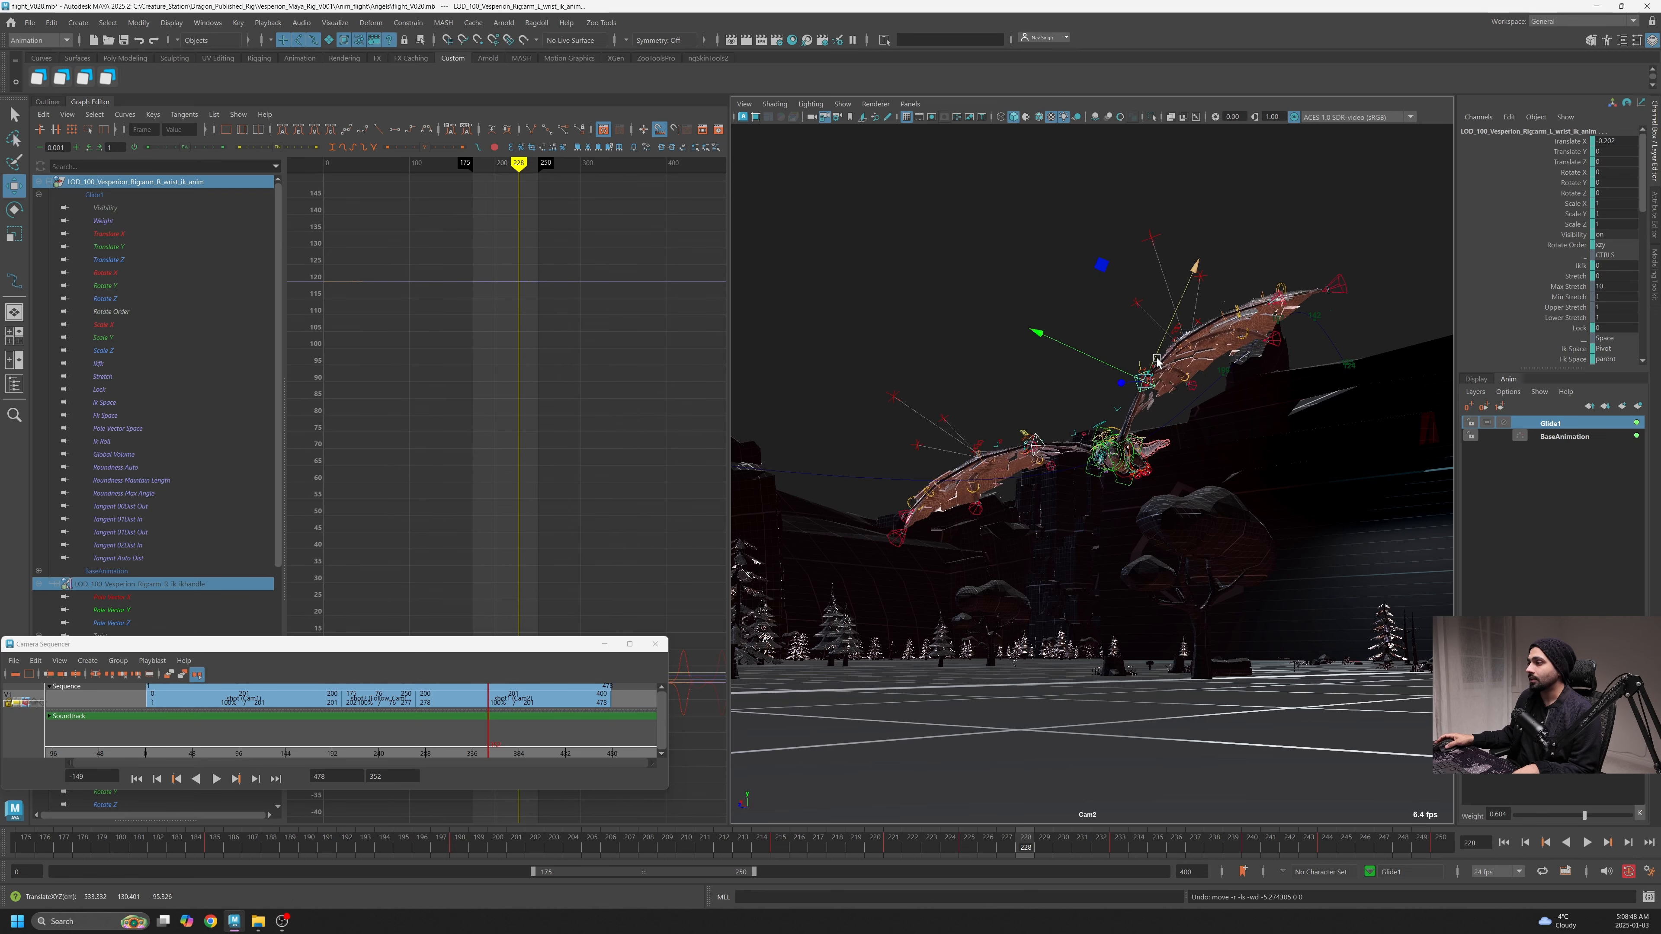
left_click(1132, 354)
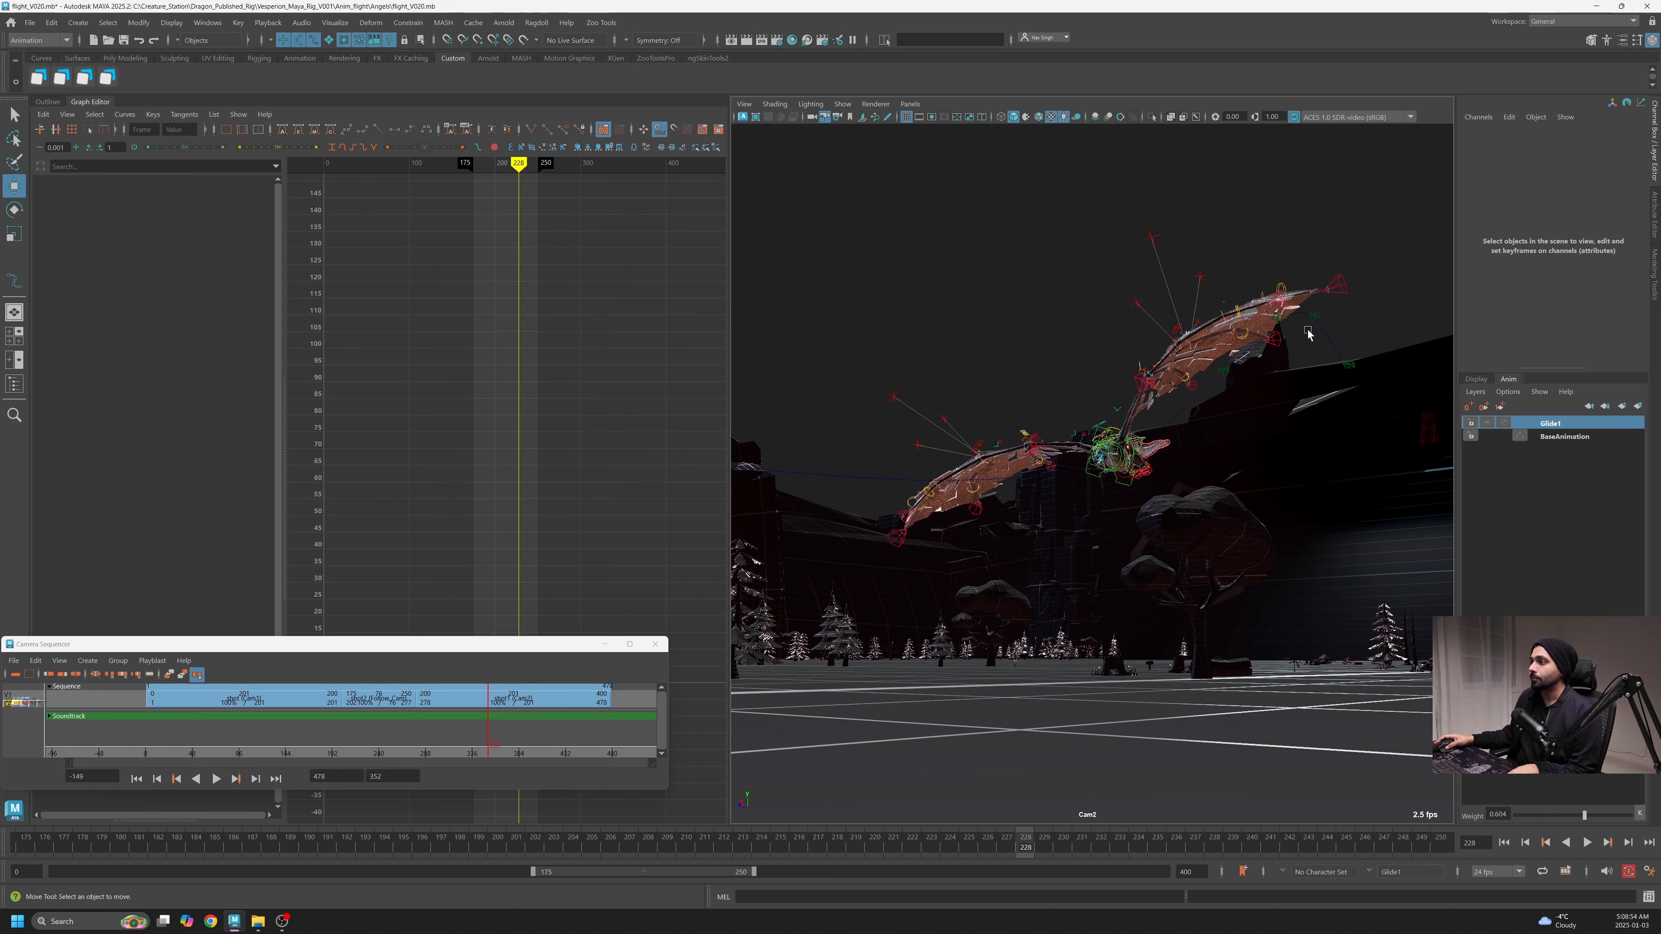
Try rotating the left Wing_Start control at frame 228 and undo the rotation
left_click(1152, 367)
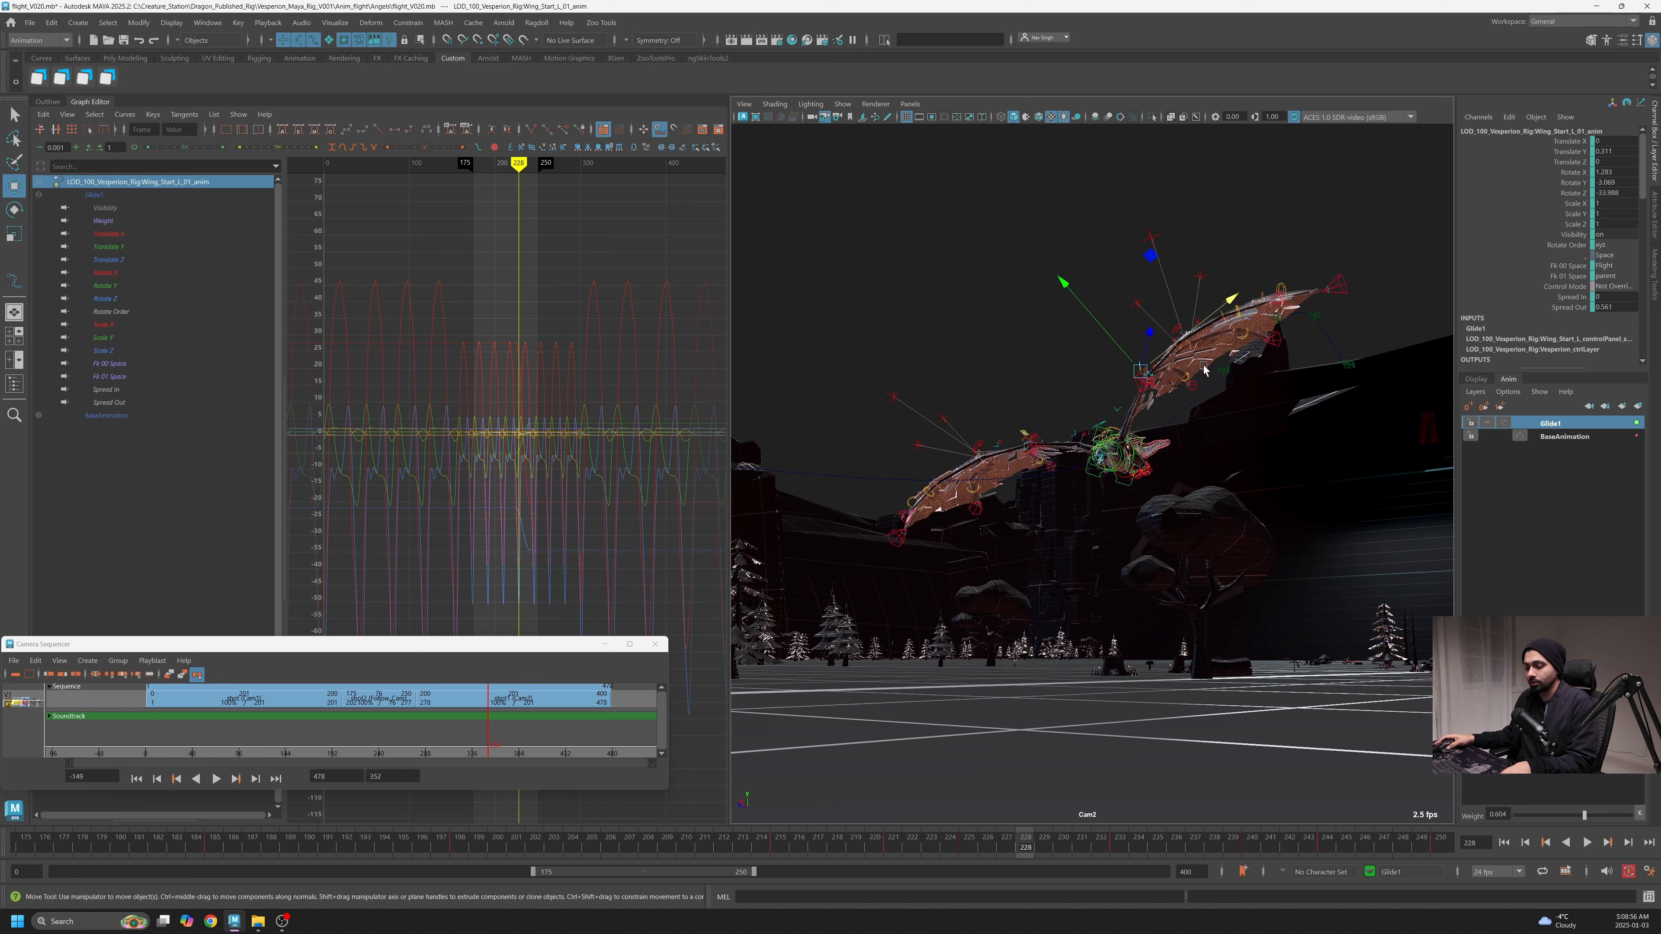
key("e")
left_click_drag(1228, 456, 1188, 480)
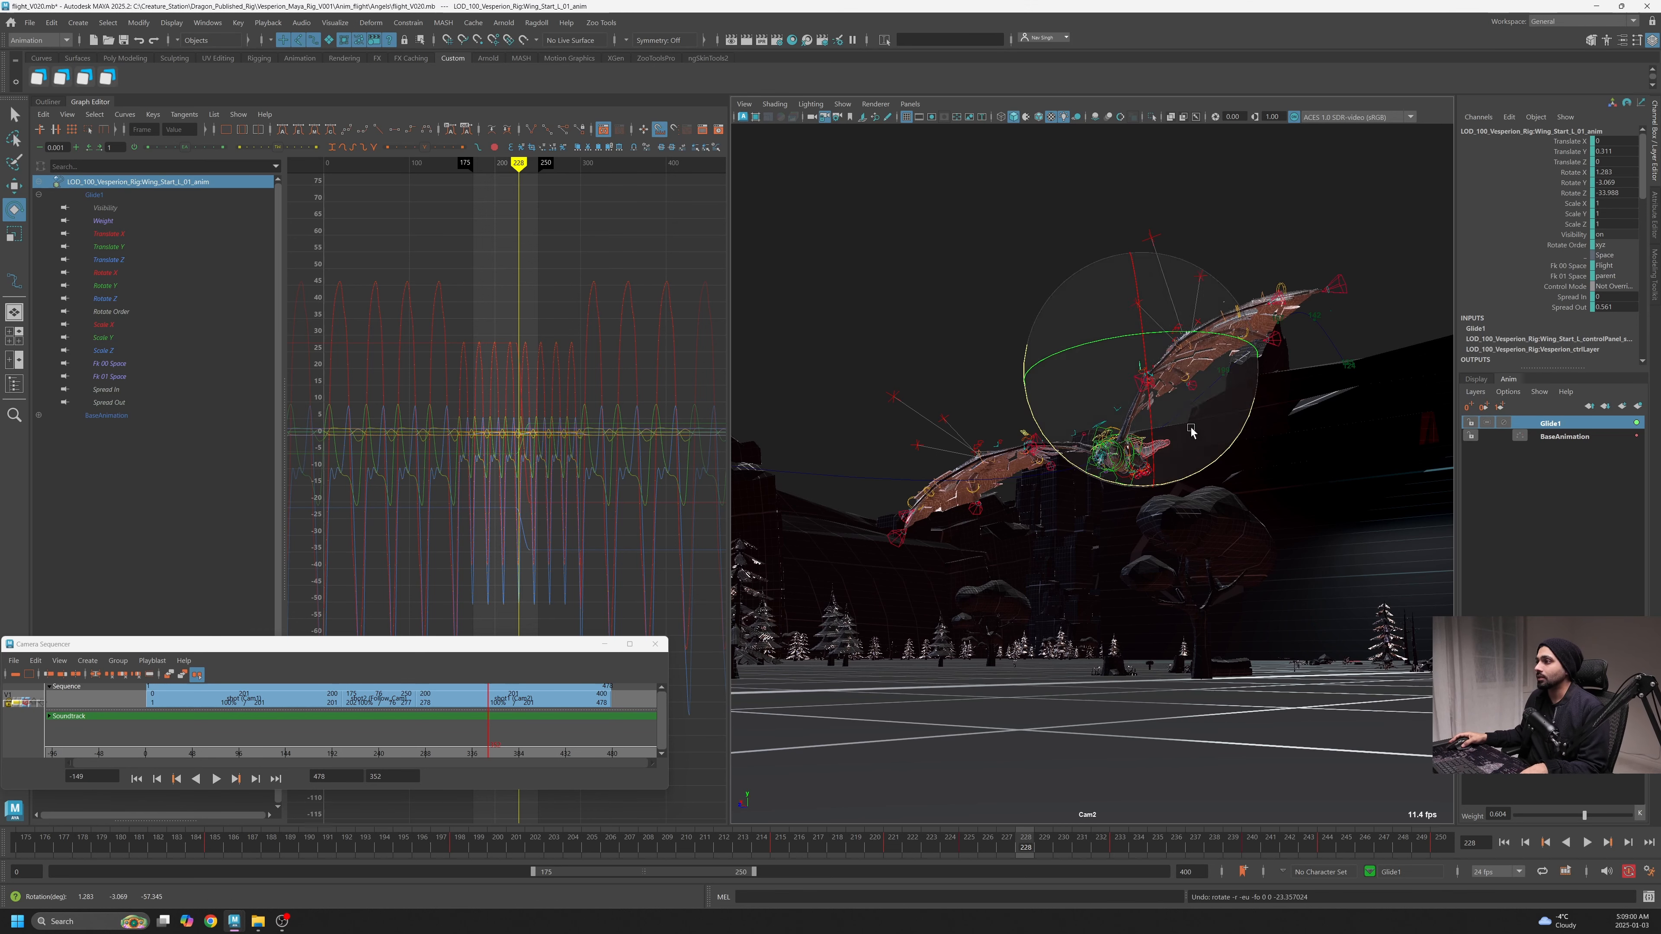
key("w")
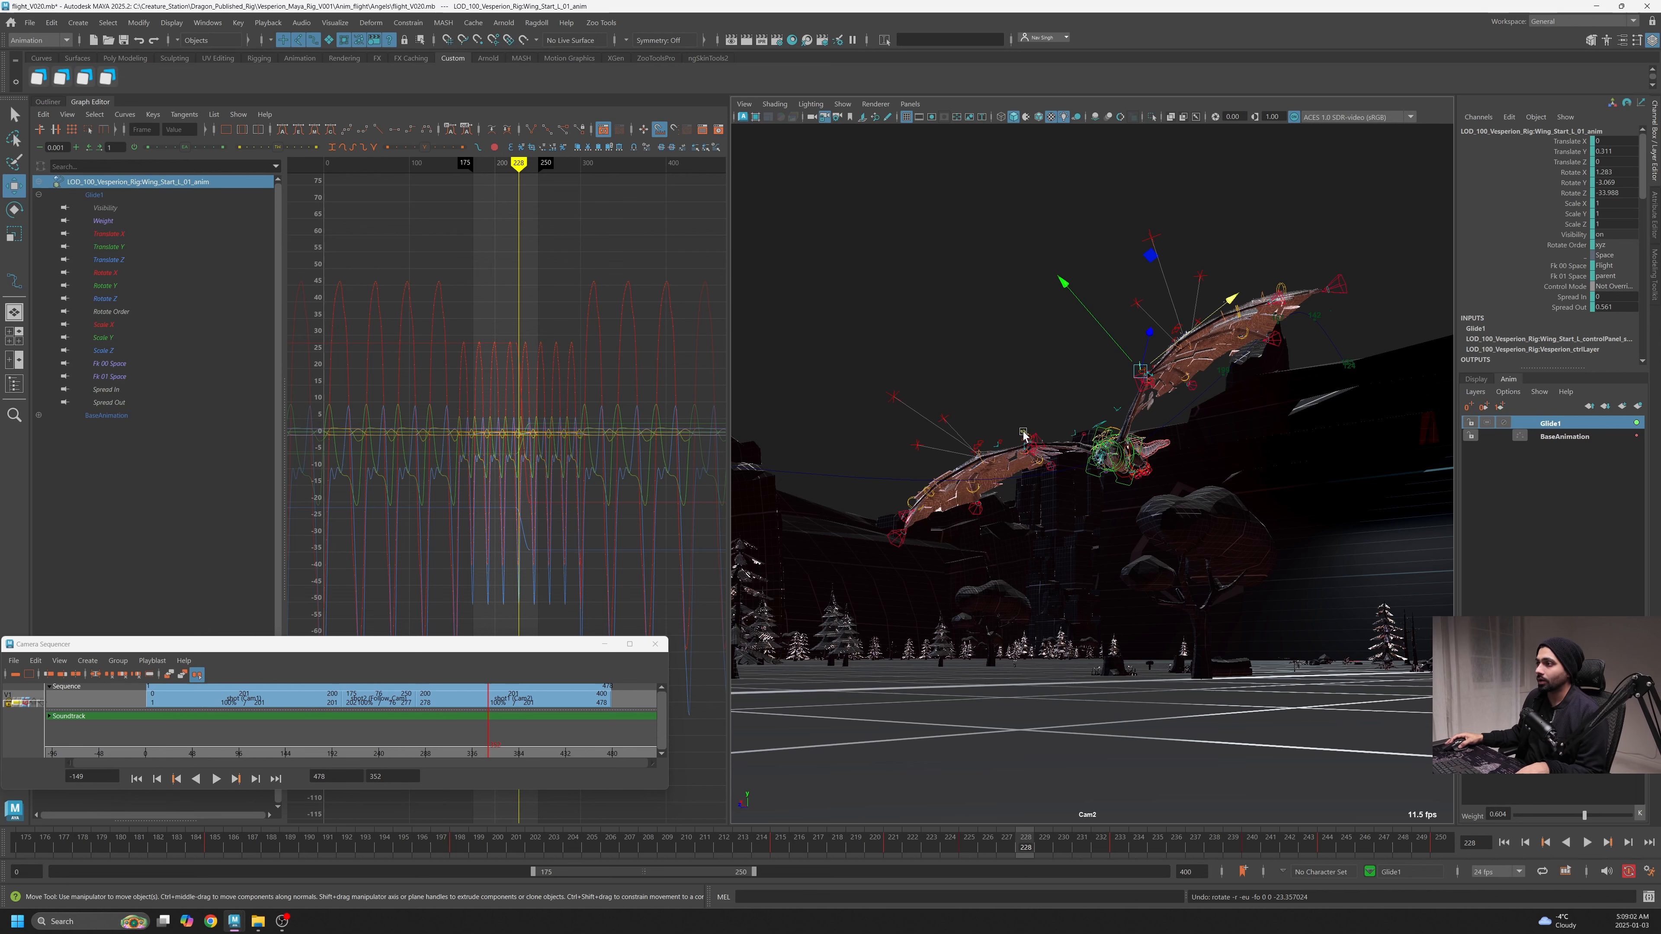
Examine both wings and their Wing_Start controls at frame 228 from several angles in the perspective view
left_click(1135, 371, "shift")
key("space")
left_click_drag(1135, 371, 1135, 347)
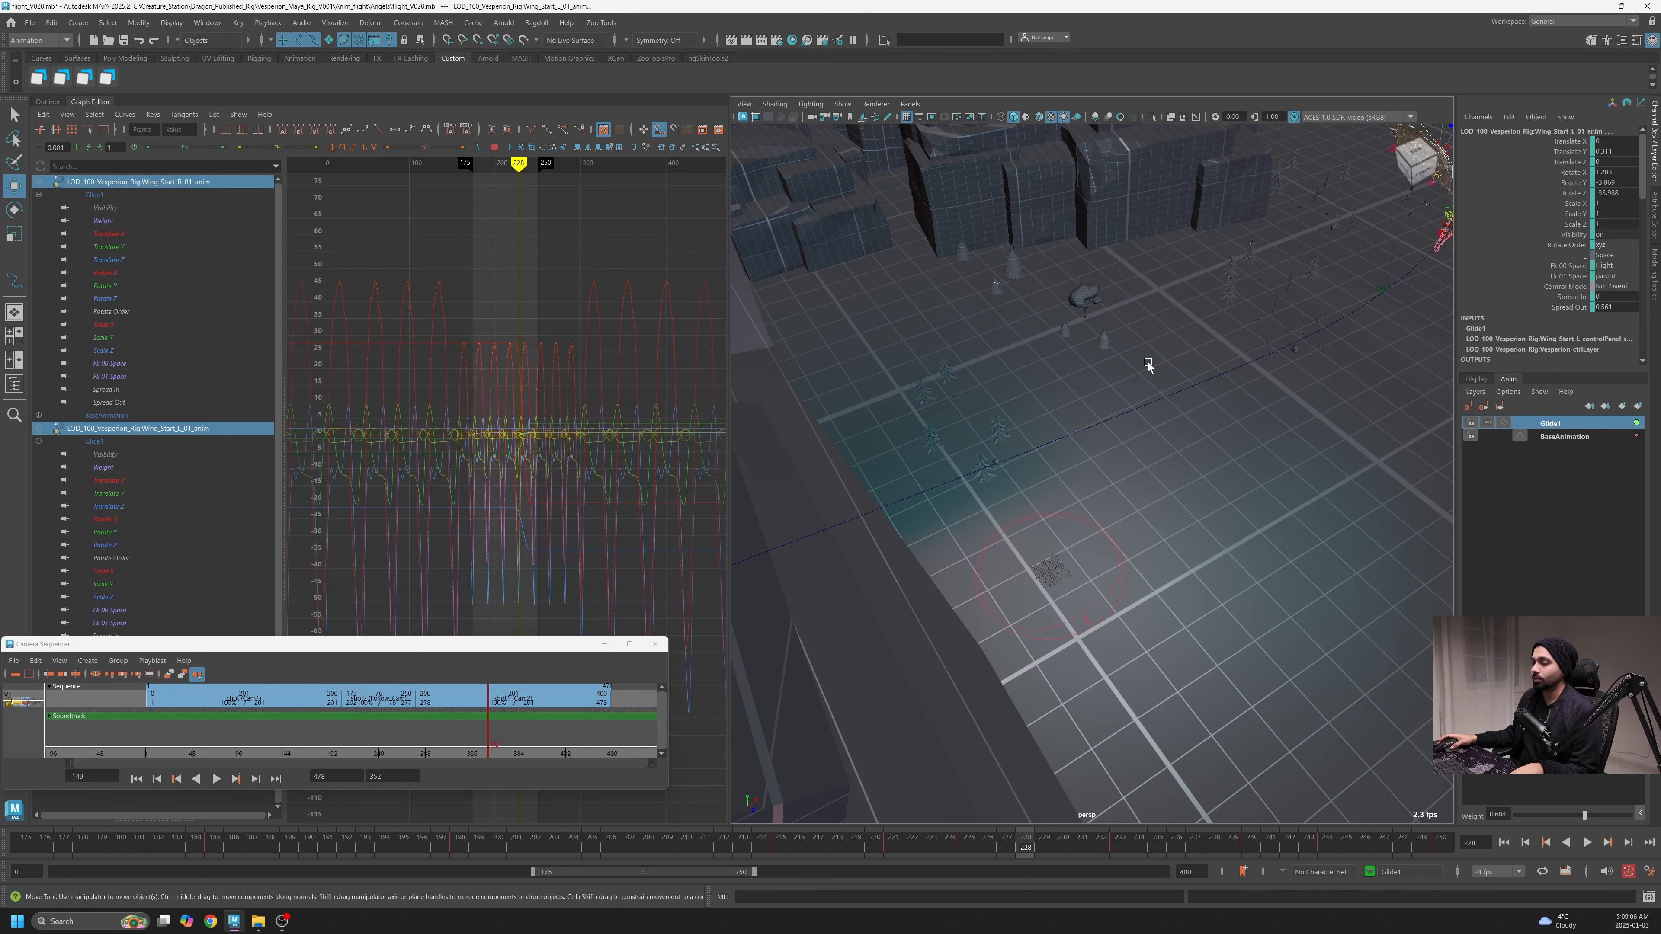
key("f")
left_click_drag(987, 518, 1034, 513, "alt")
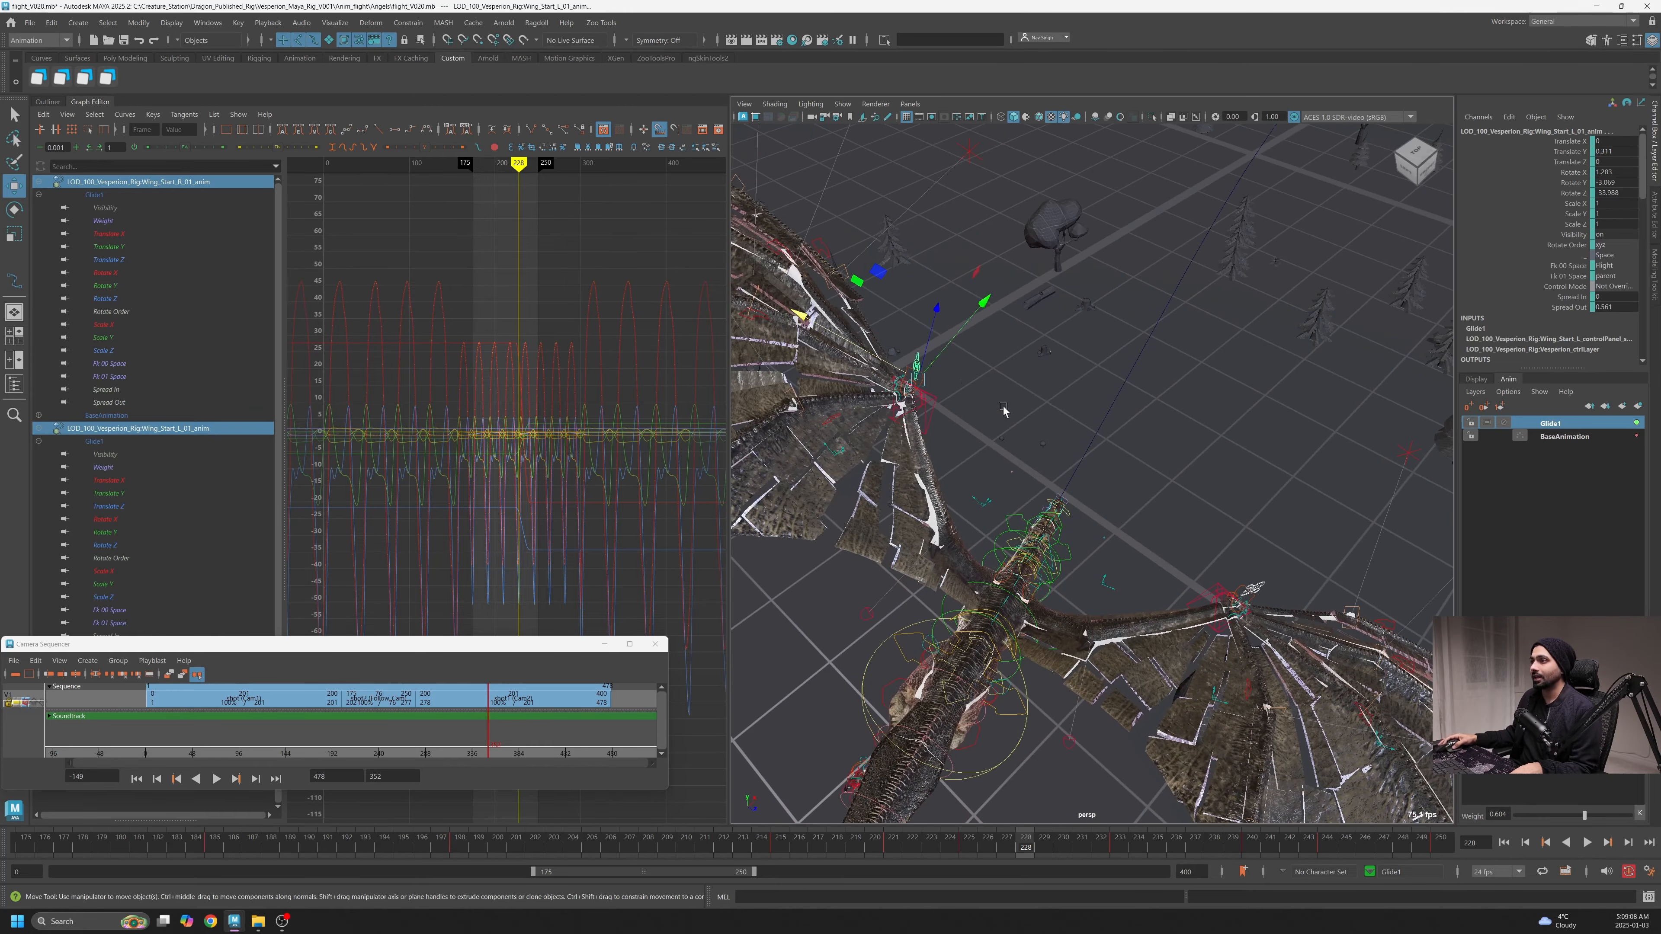
left_click(980, 384)
left_click(918, 362)
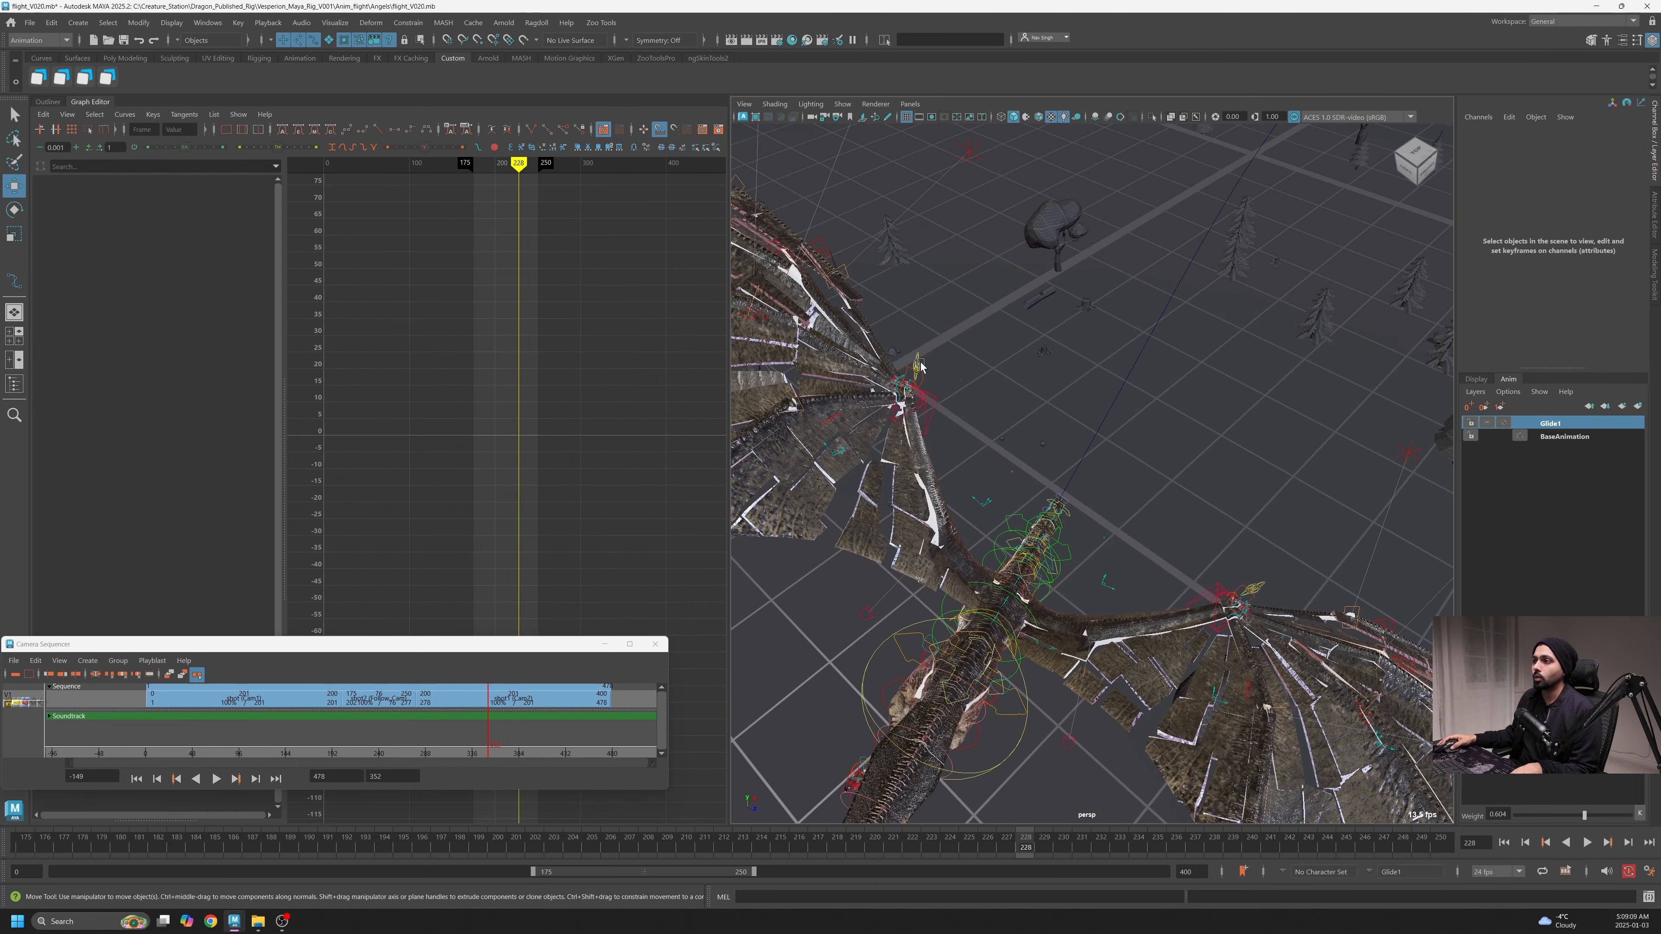
left_click(1258, 590, "shift")
left_click_drag(1259, 590, 1007, 569, "alt")
scroll(997, 567, "up", 5)
scroll(974, 572, "up", 4)
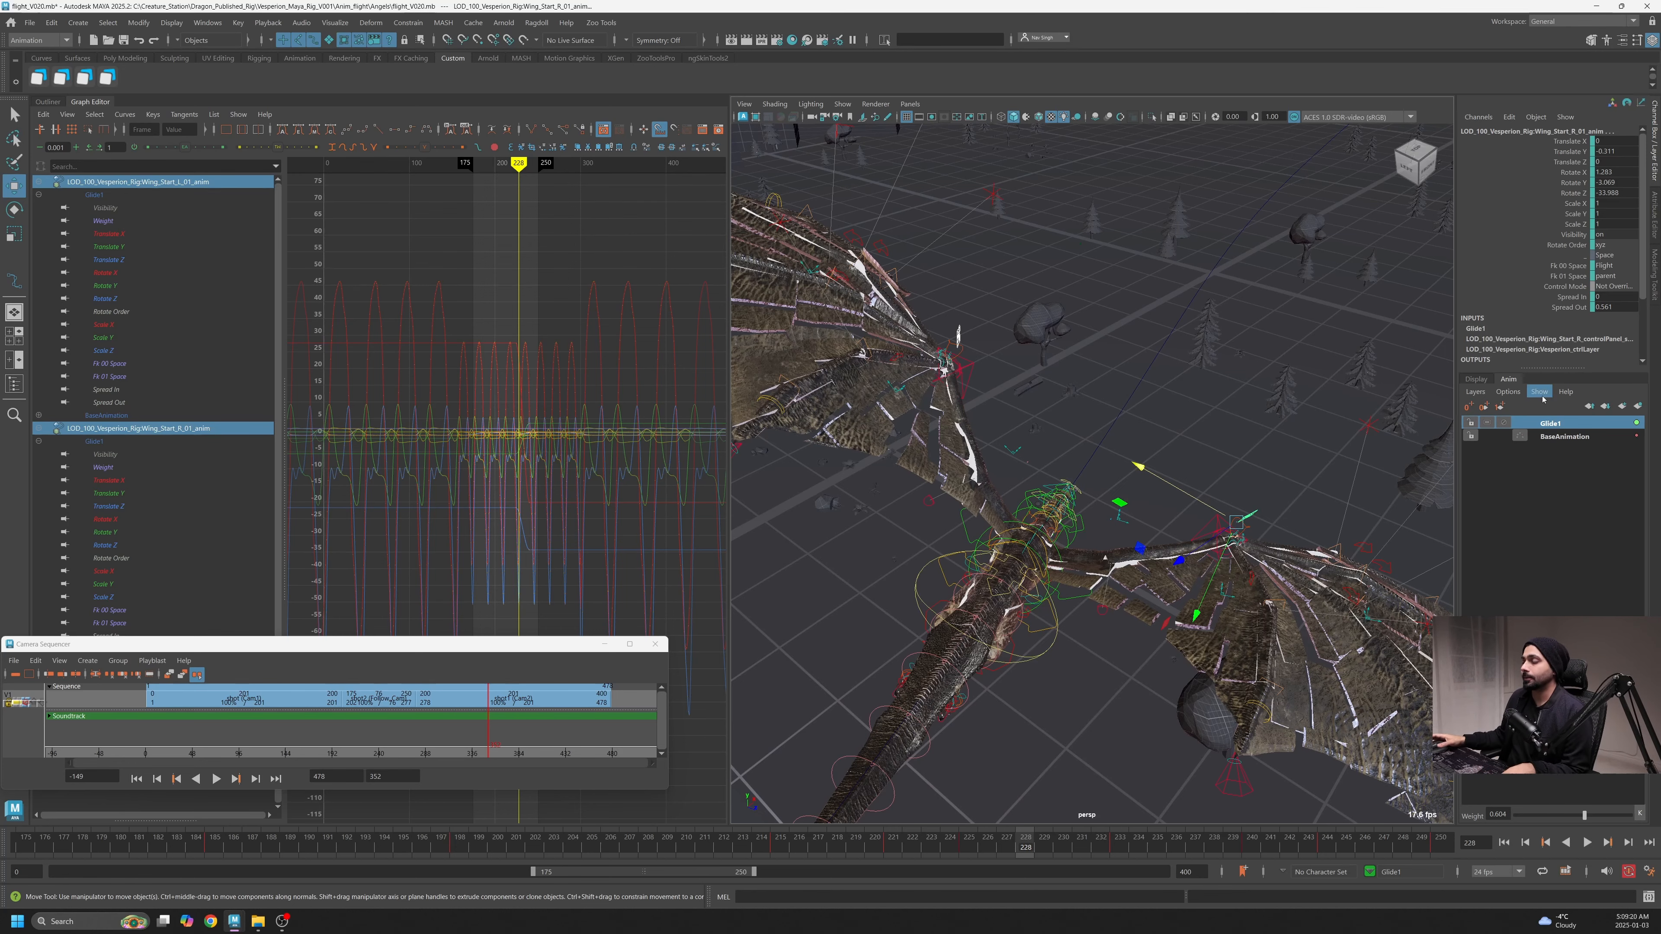
left_click_drag(1135, 422, 1013, 366, "alt")
Look through Follow_Cam, play the camera sequence from its start and scrub across the cut from Cam1 to Follow_Cam
left_click(910, 103)
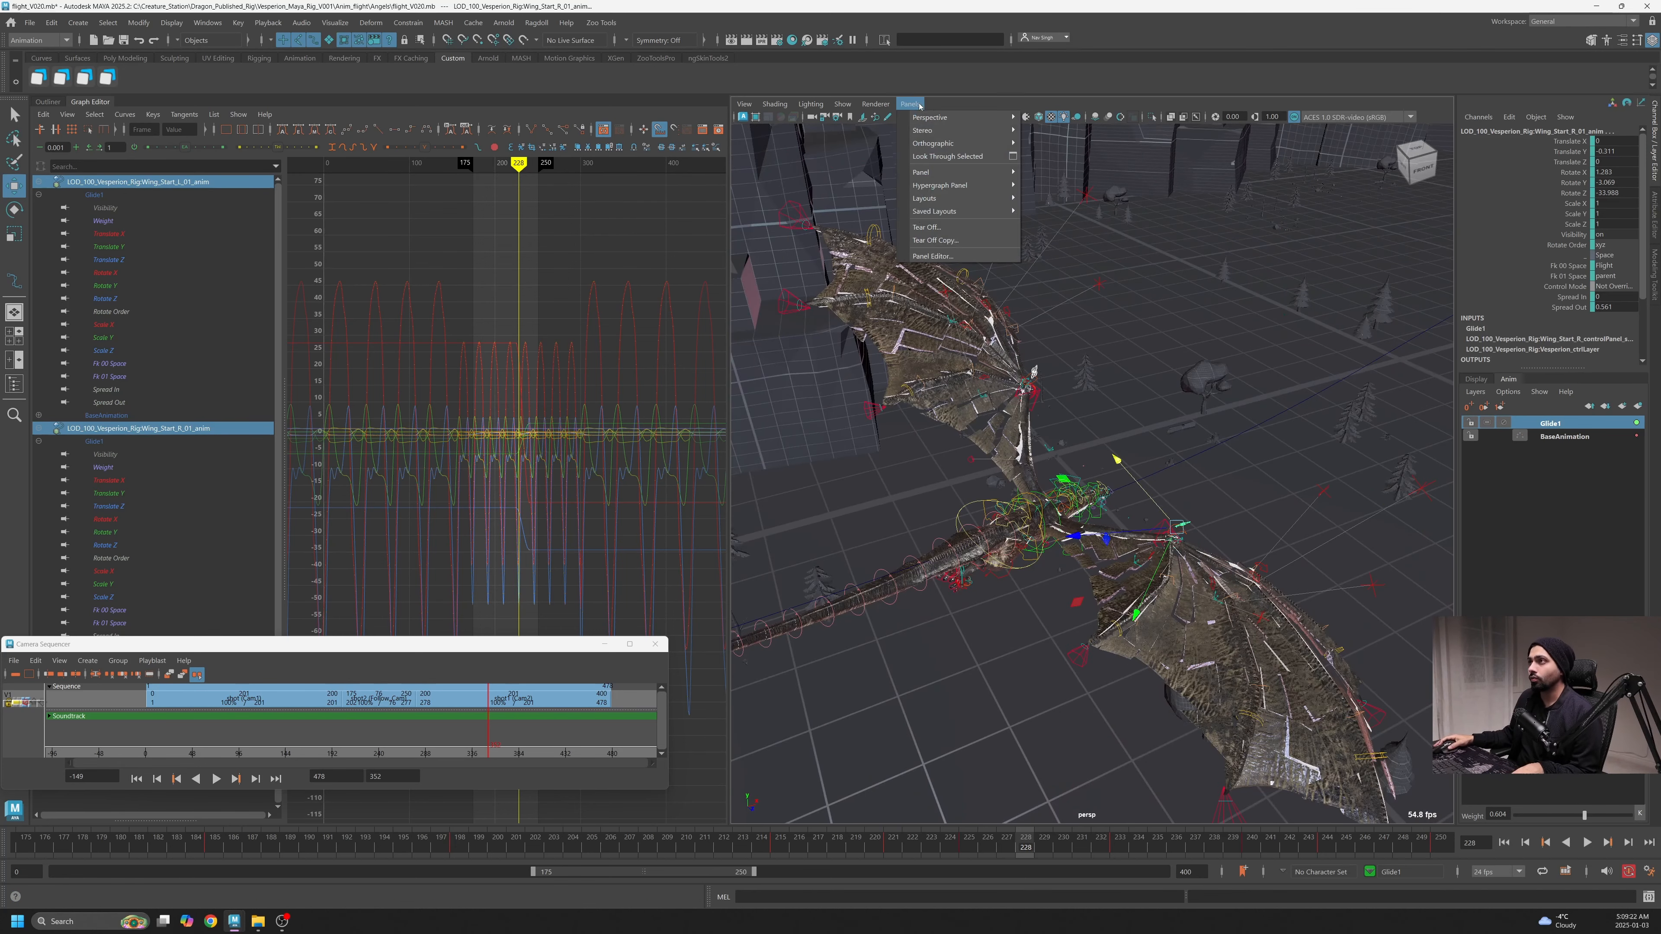
mouse_move(998, 119)
left_click(1057, 144)
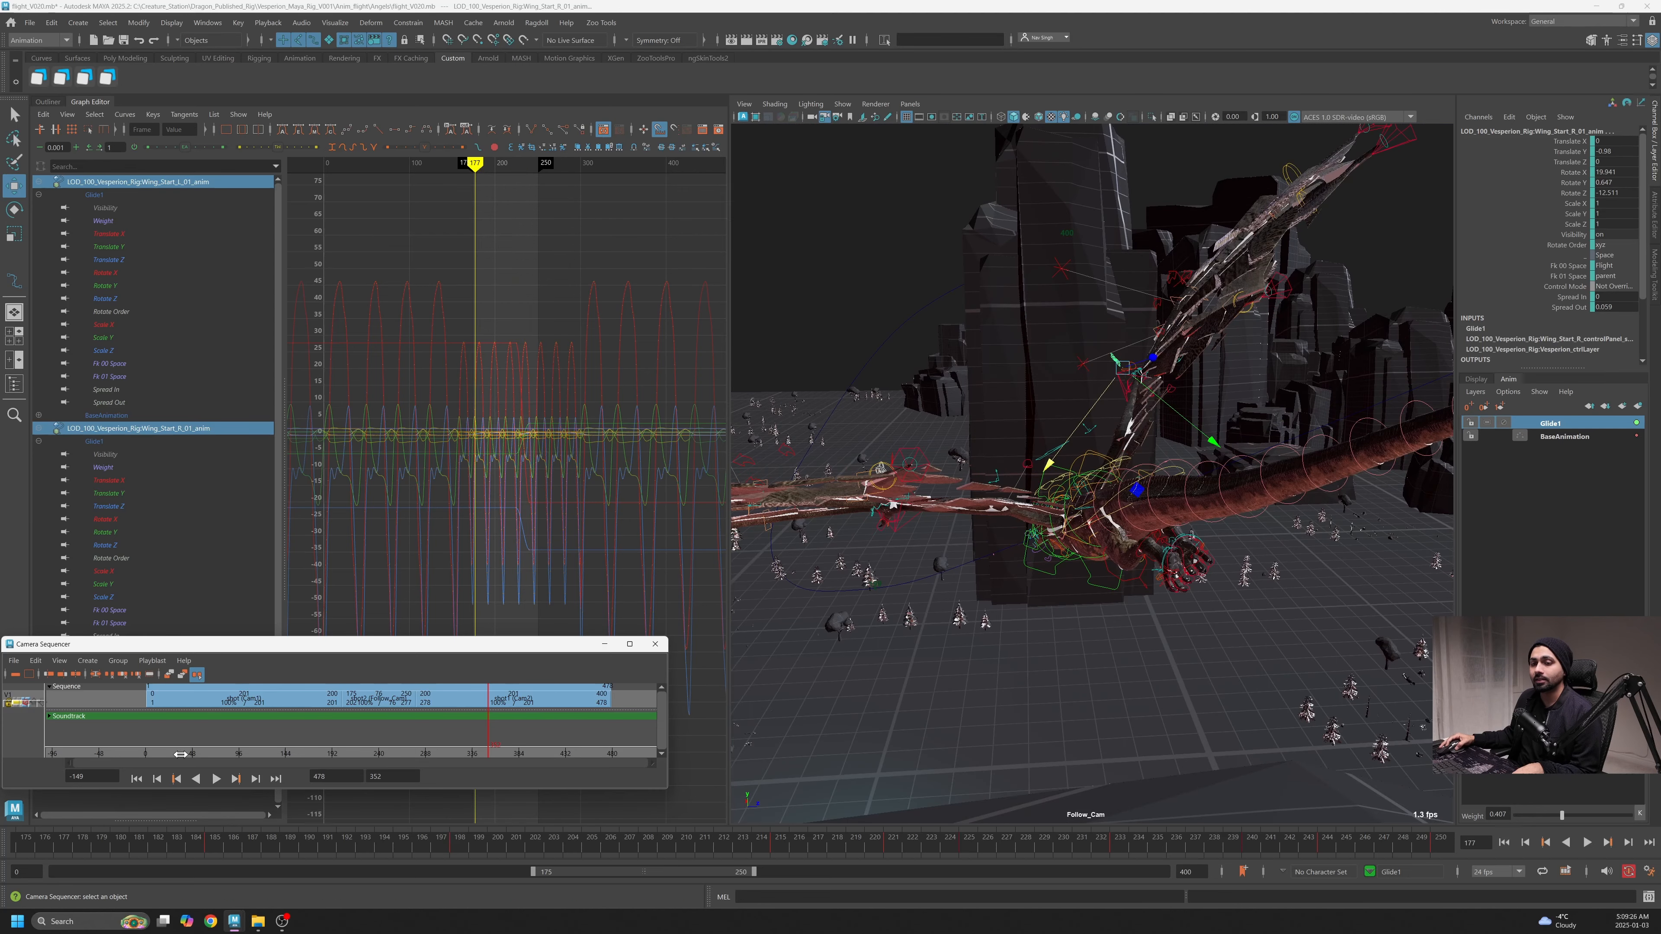
left_click(149, 753)
left_click_drag(149, 757, 147, 757)
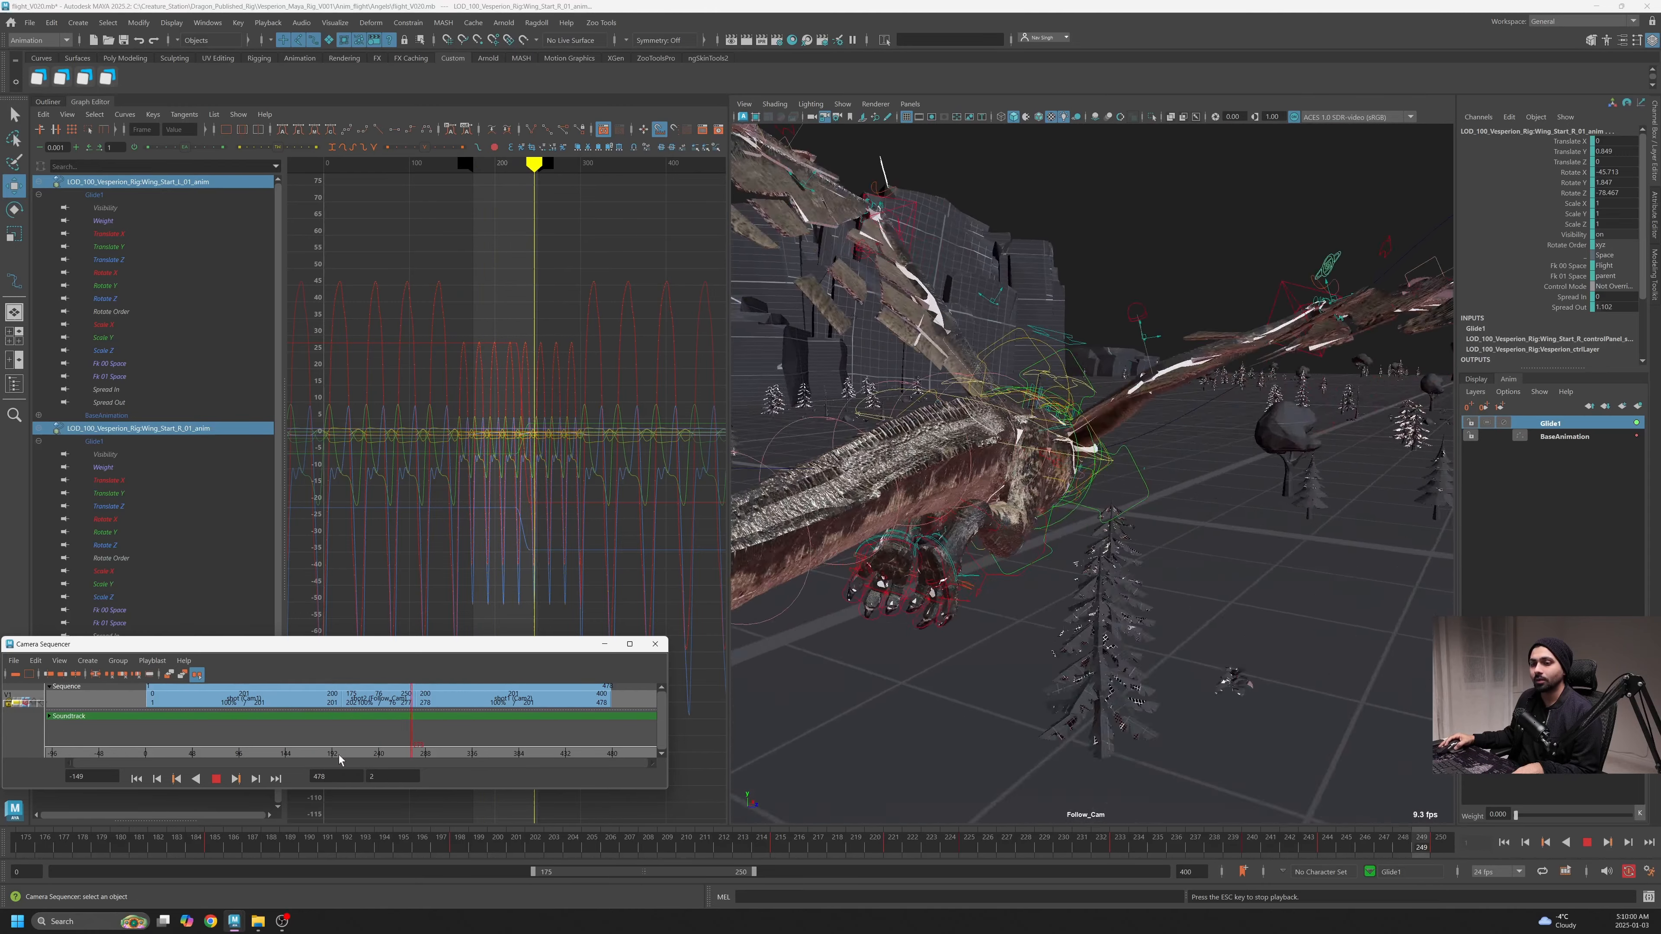
left_click(316, 753)
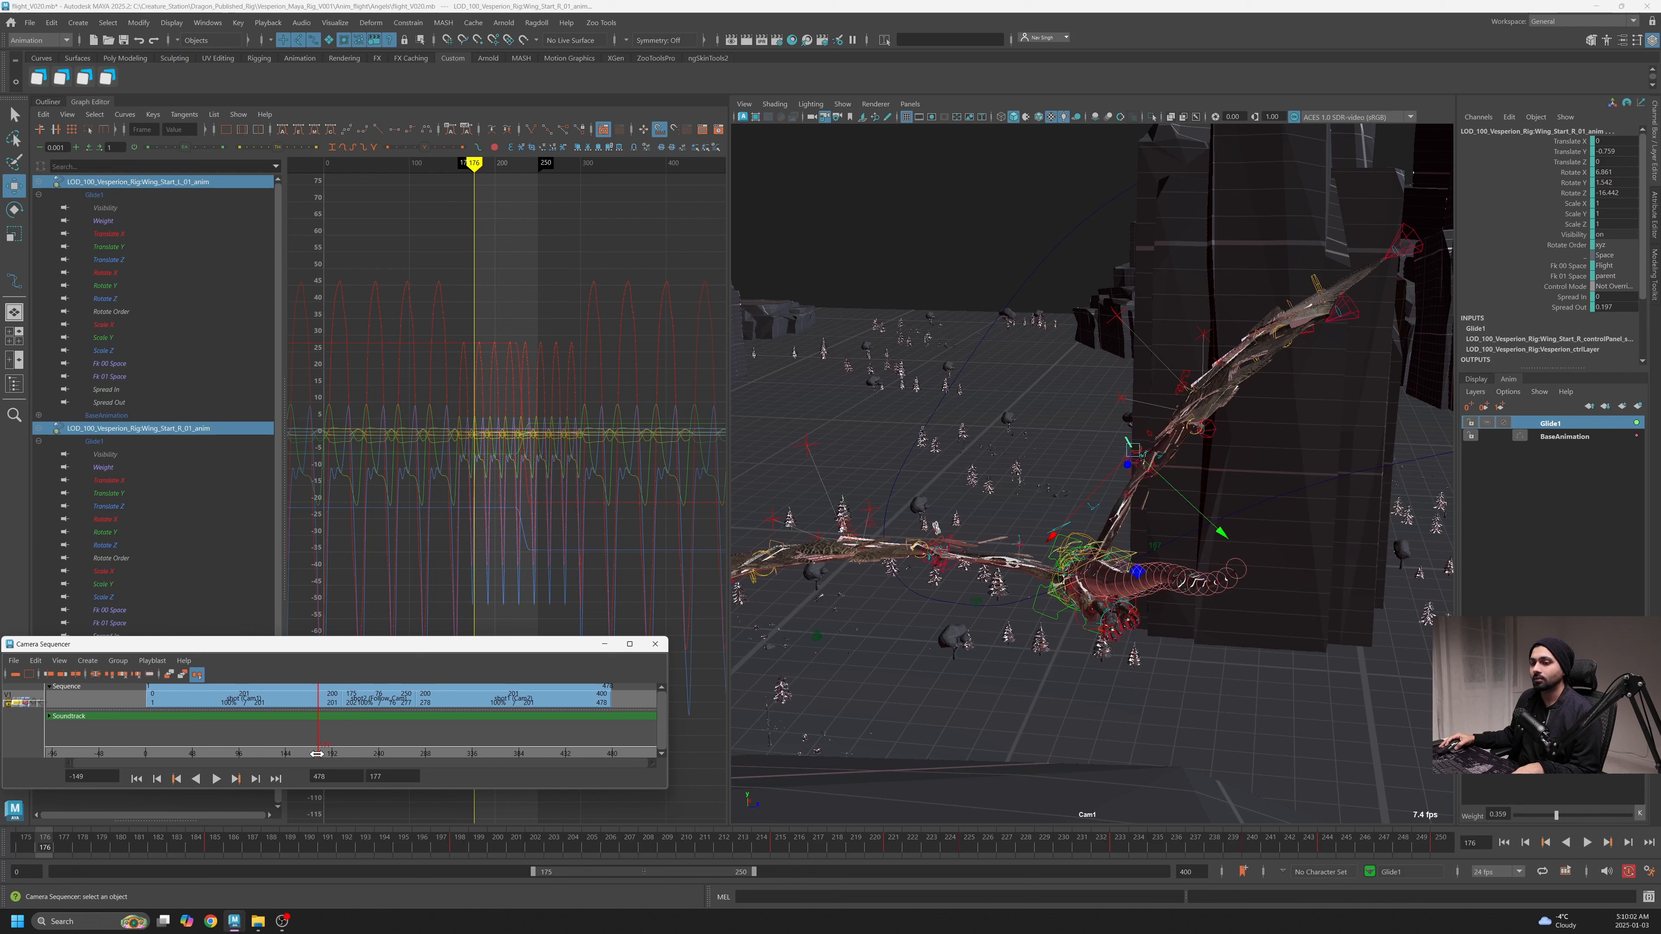
left_click_drag(317, 756, 361, 761)
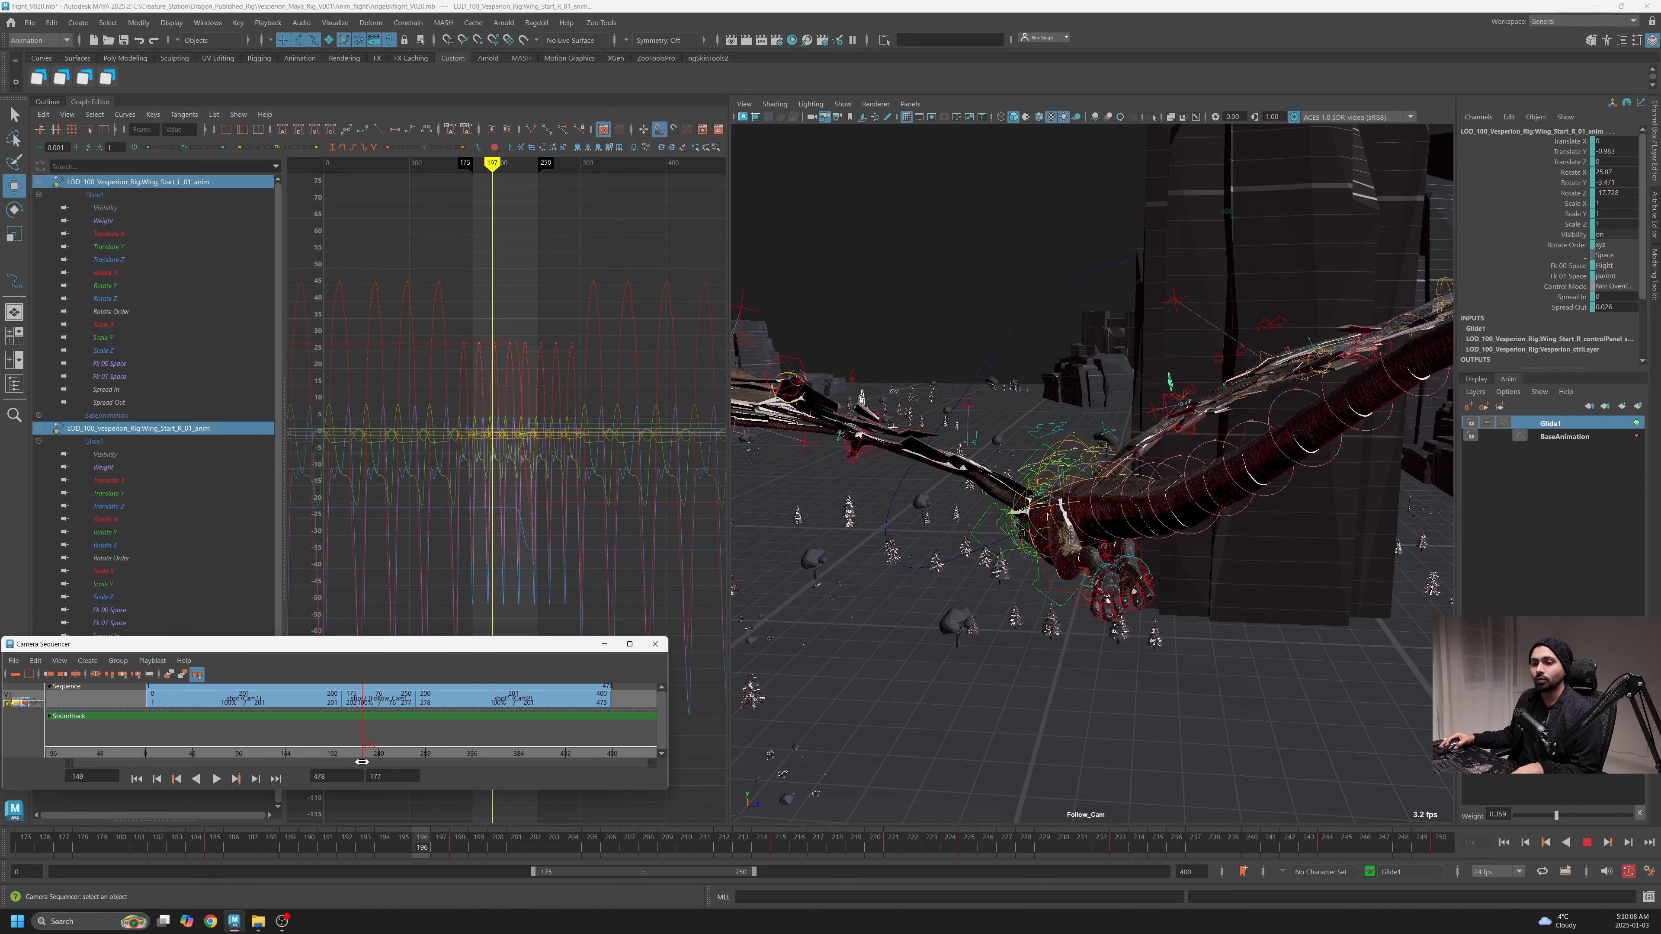
Enlarge the Camera Sequencer and trim the Follow_Cam shot to start at frame 197, sequence frame 224
left_click(359, 701)
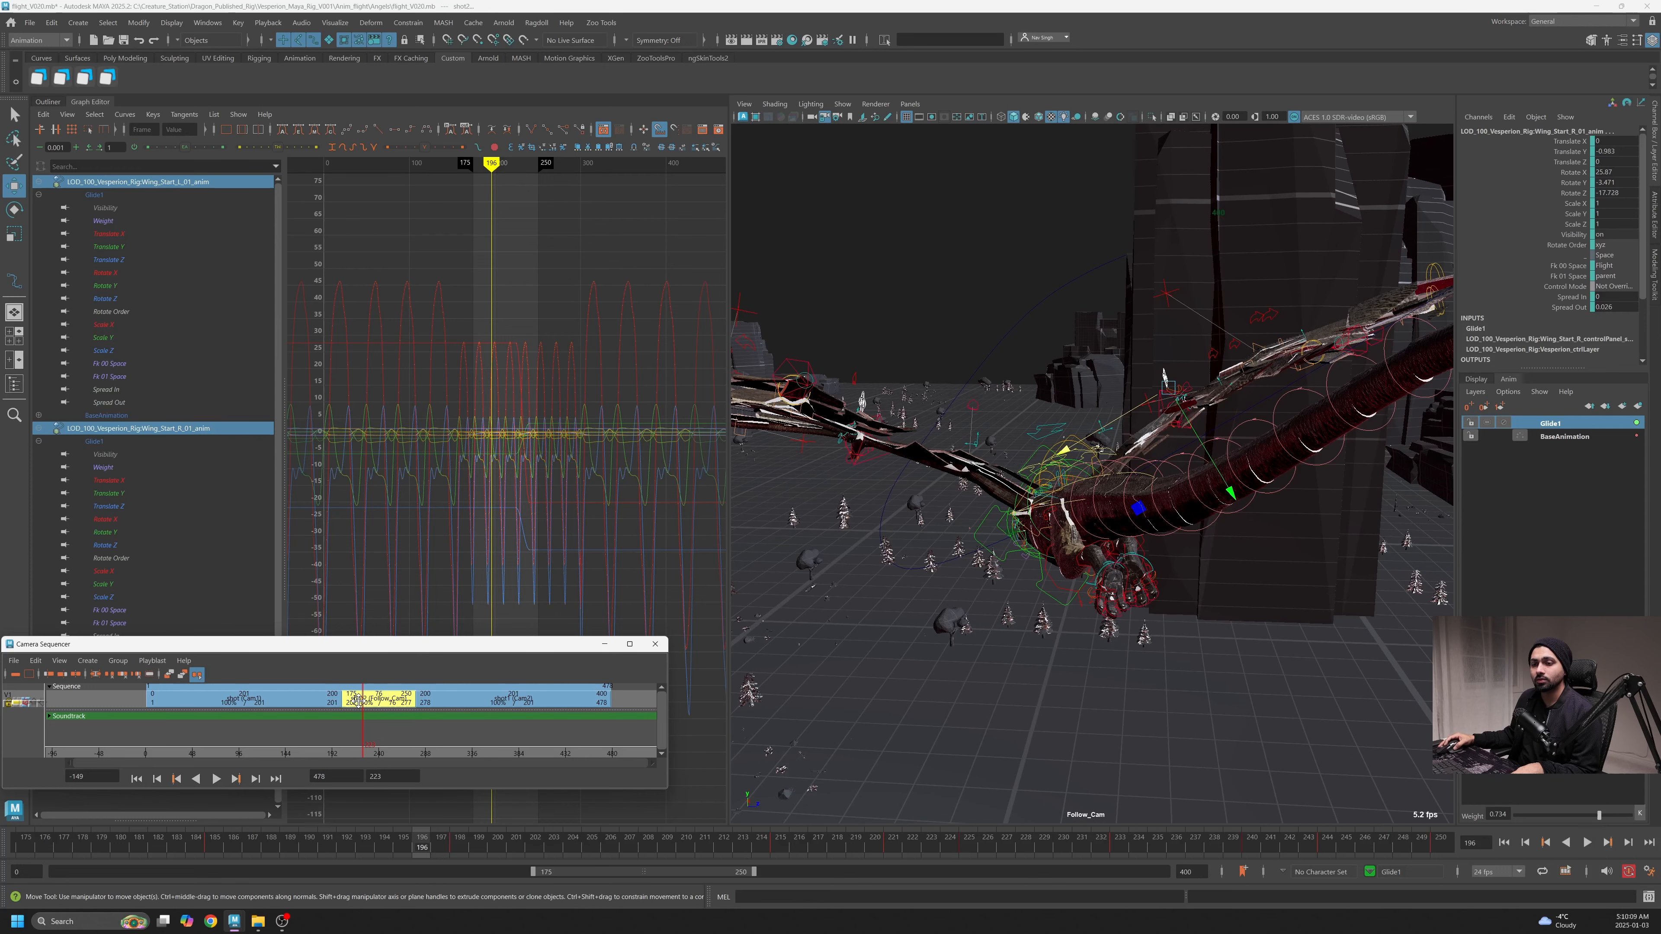
left_click(333, 701)
left_click(343, 701)
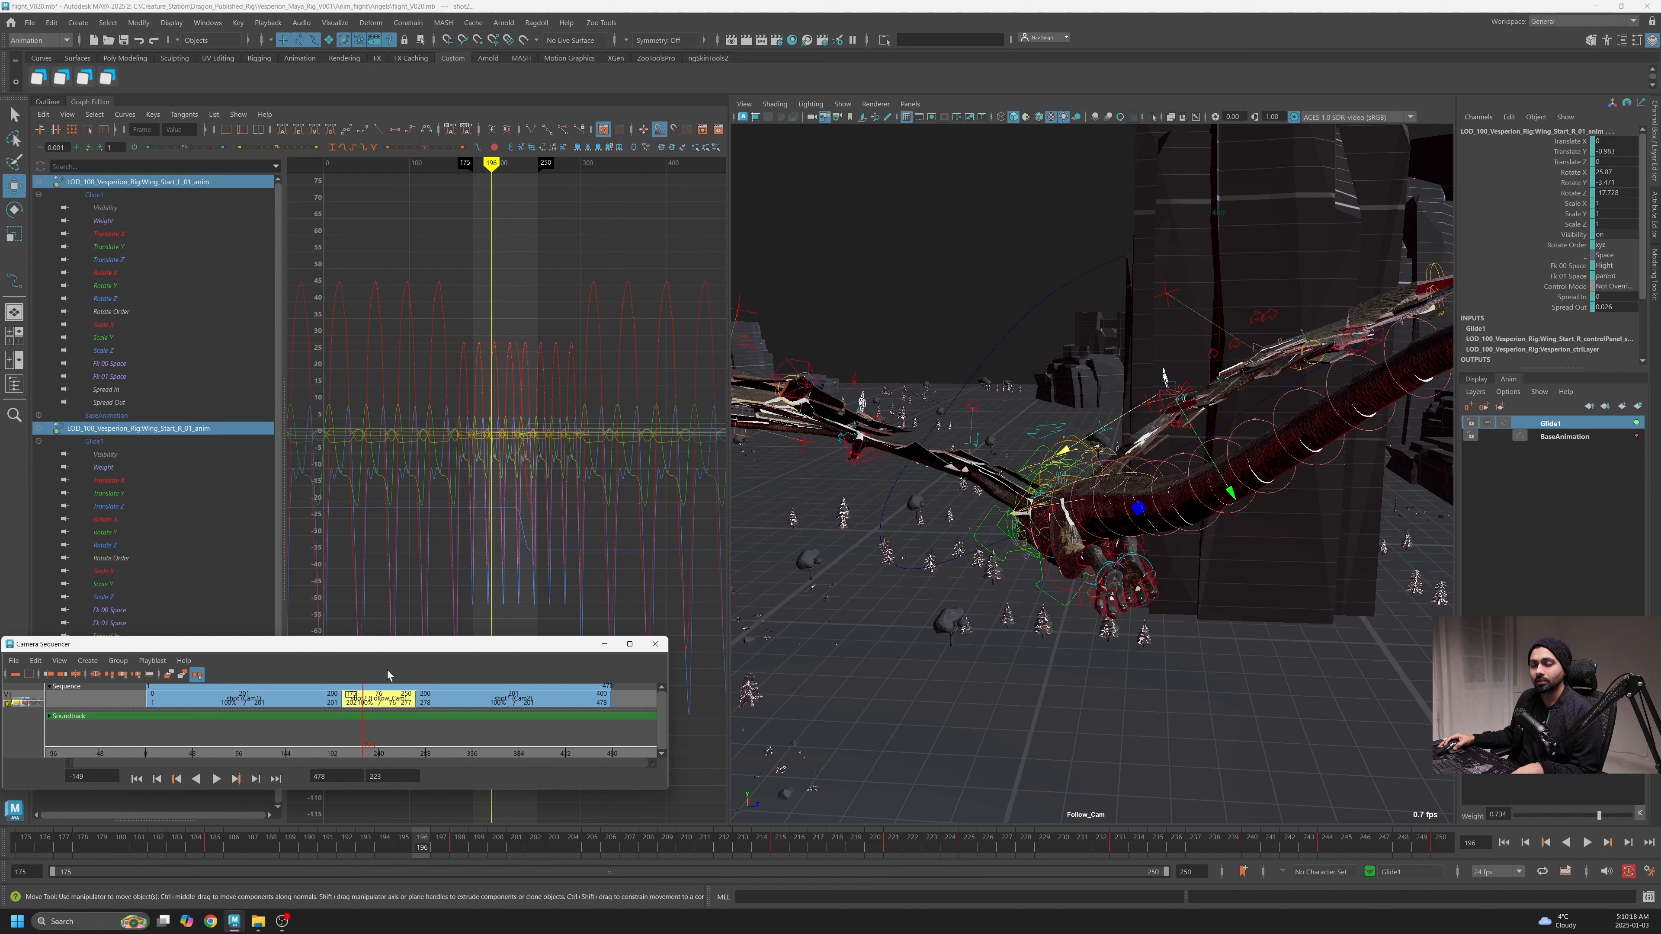
left_click(340, 702)
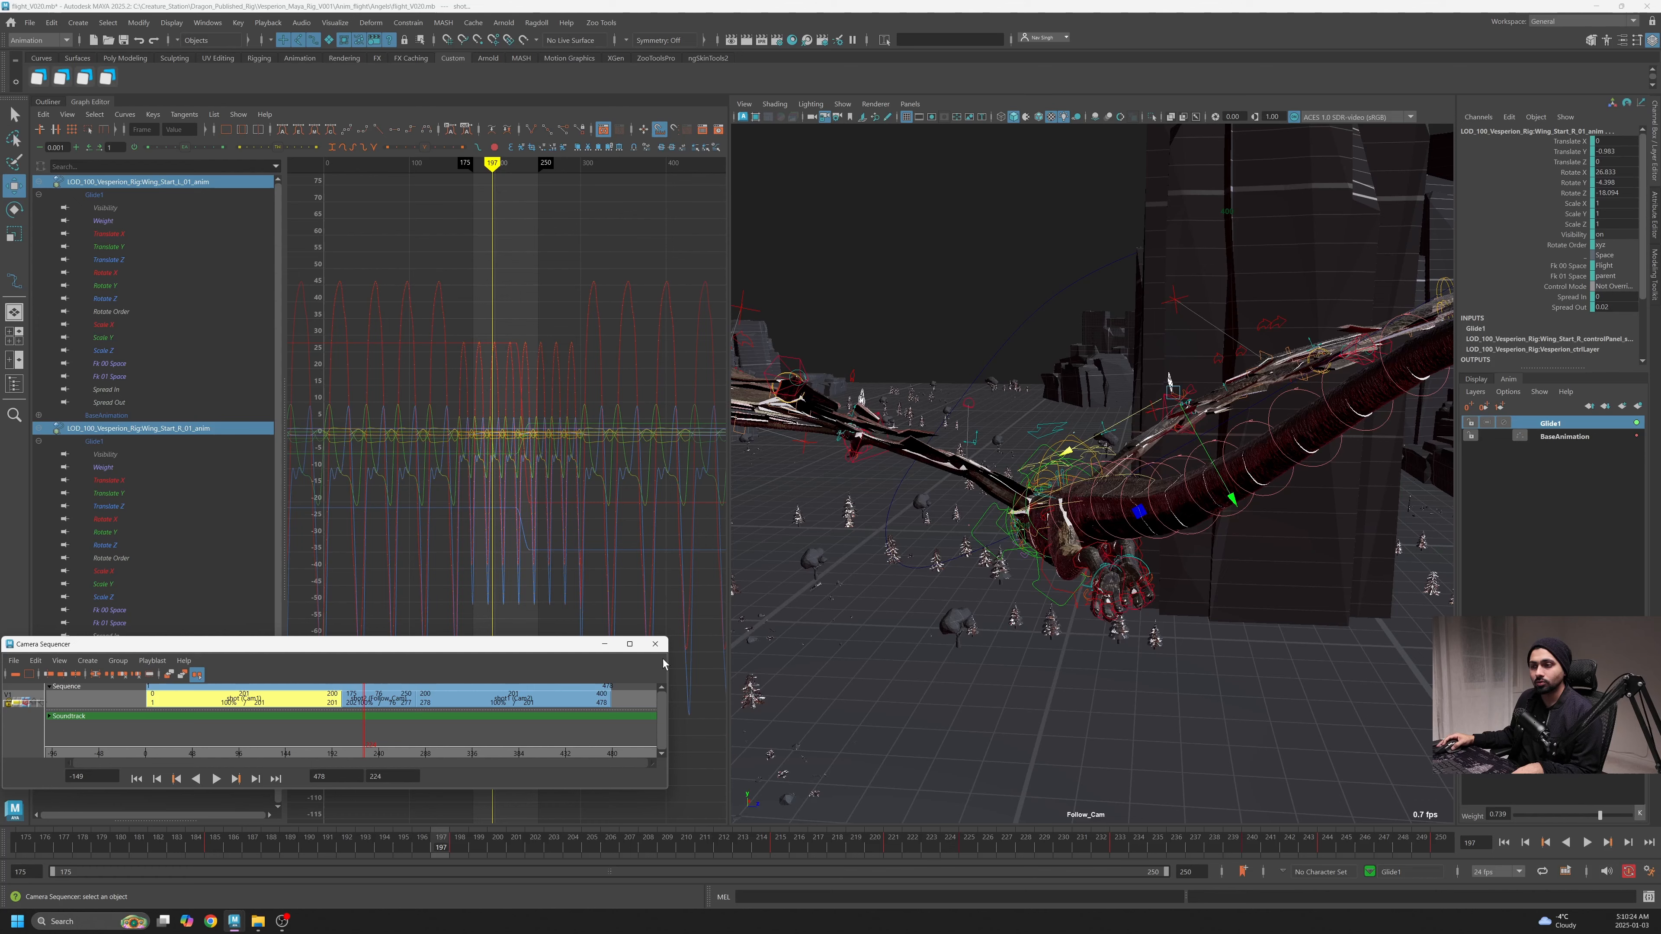
left_click_drag(669, 637, 1138, 393)
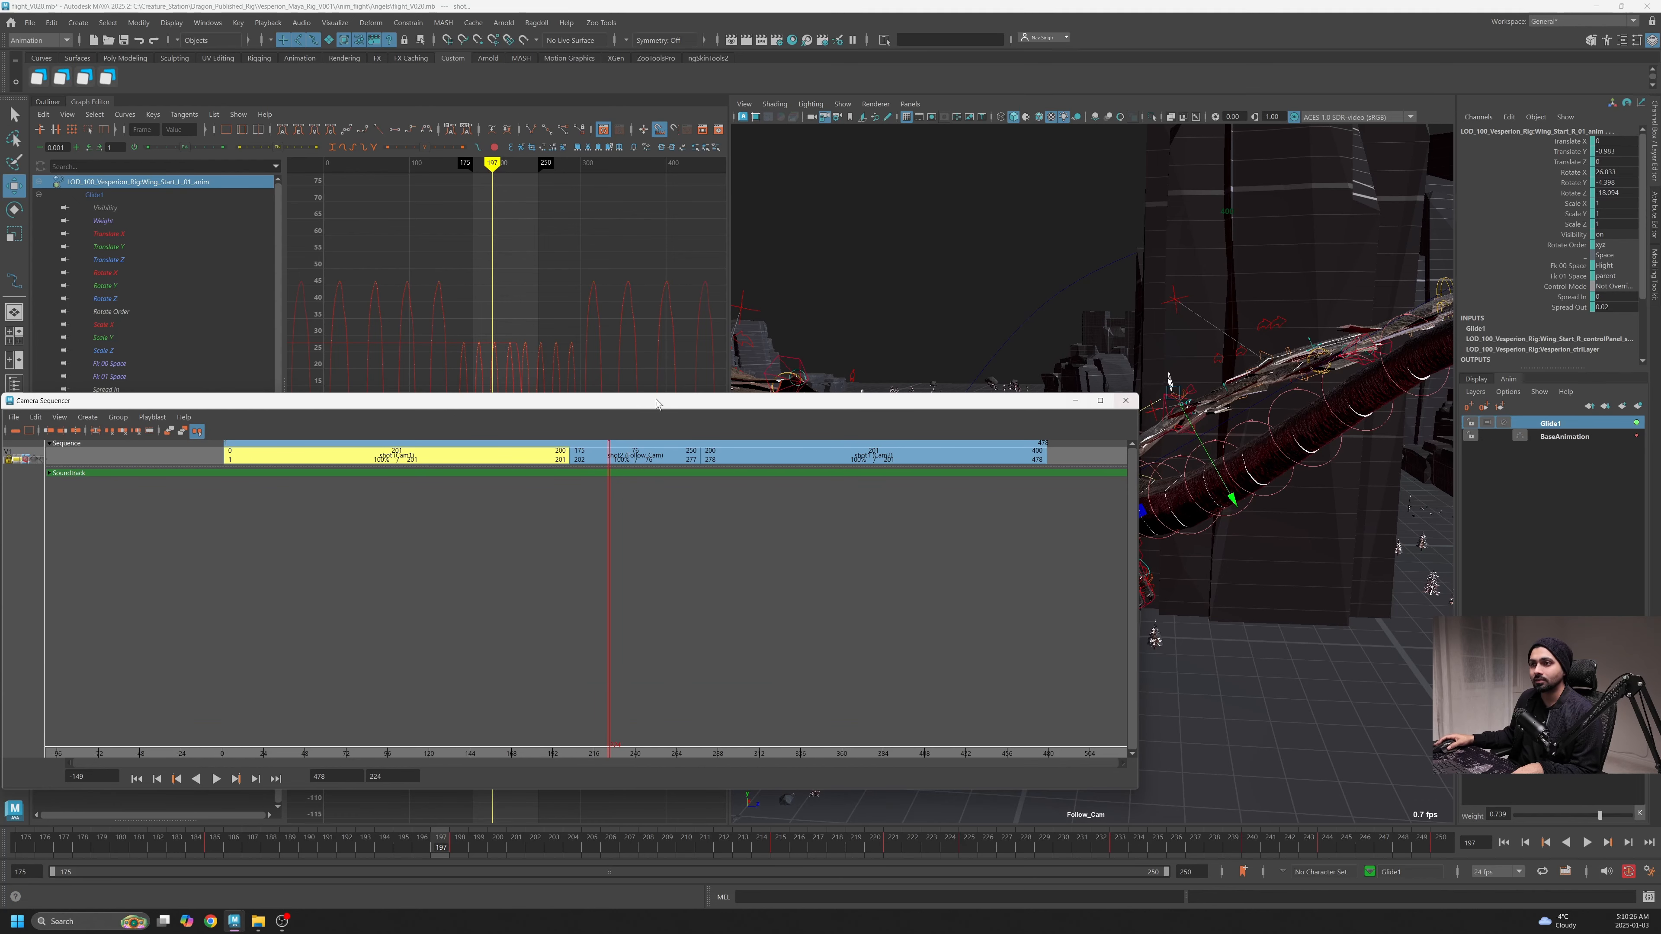
left_click(608, 460)
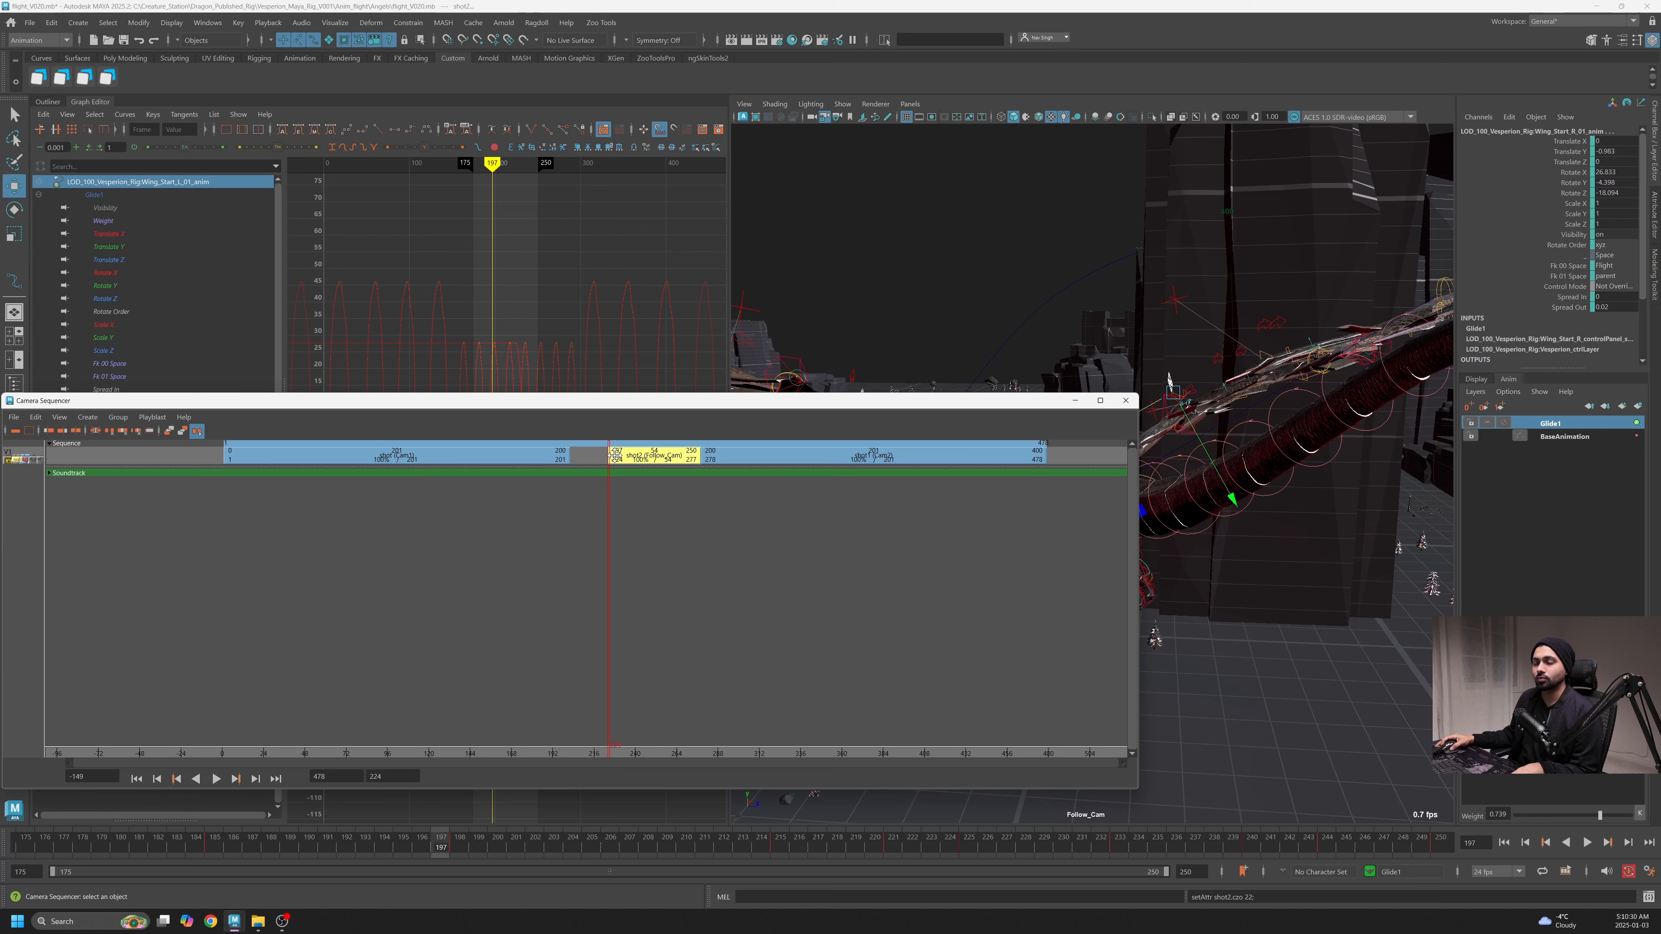
Extend the Cam1 shot to end at frame 215, then butt Follow_Cam against it at sequence frame 217 and Cam2 at 271
left_click(548, 456)
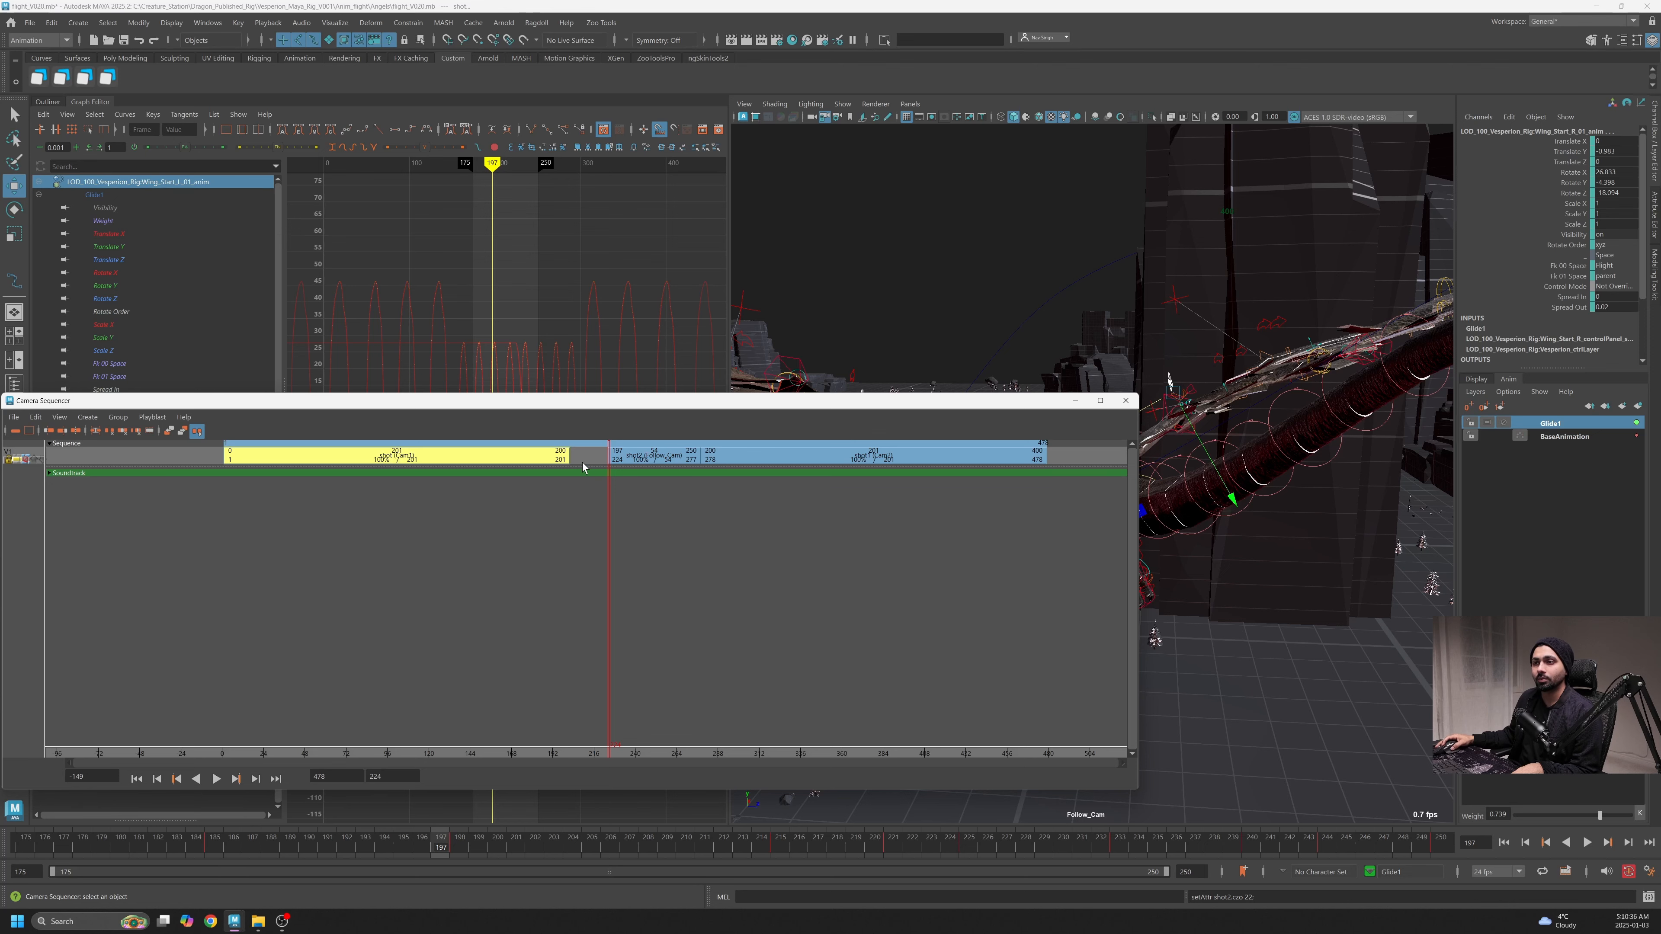
left_click_drag(569, 446, 566, 447)
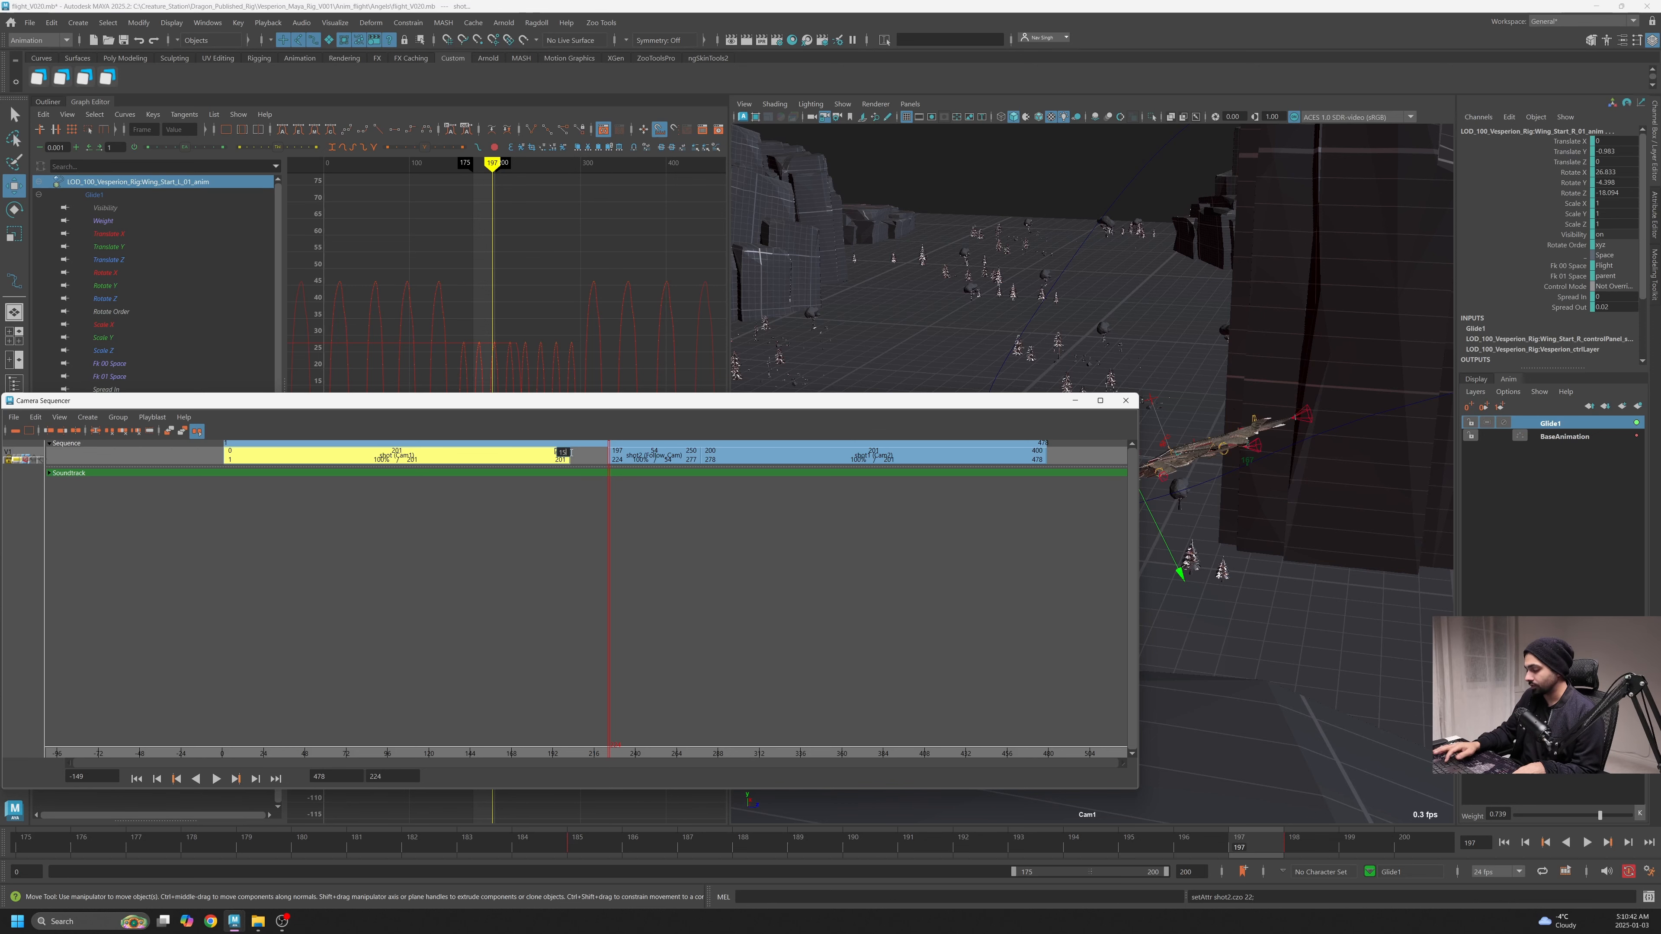
left_click_drag(570, 452, 571, 456)
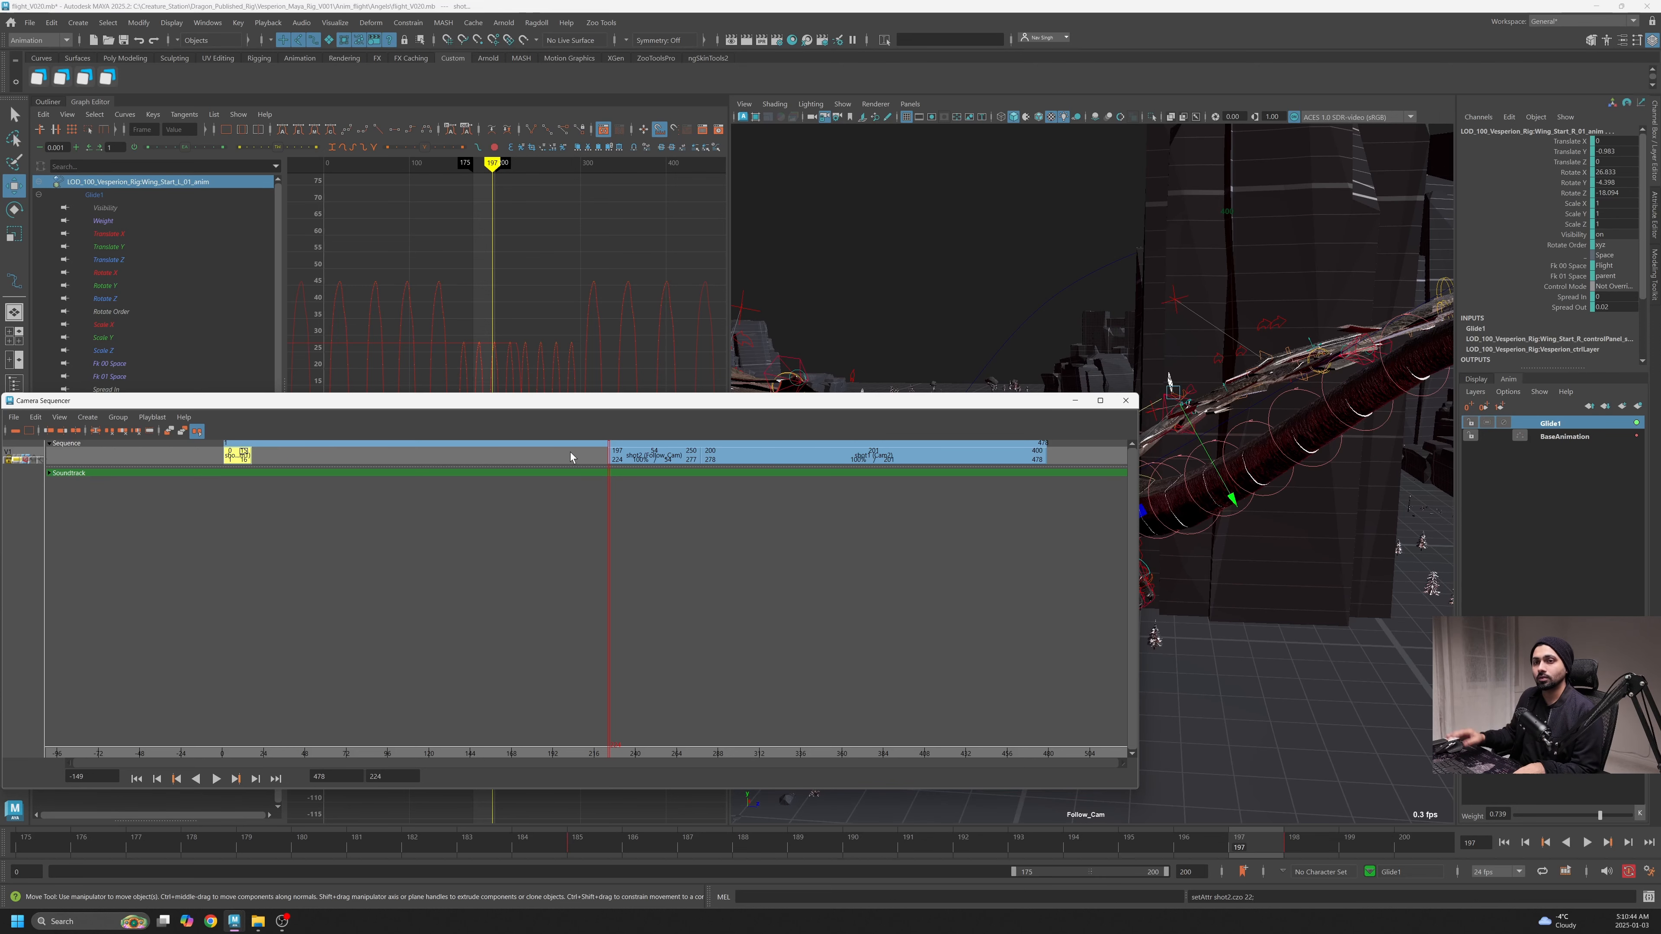
left_click_drag(250, 444, 244, 450)
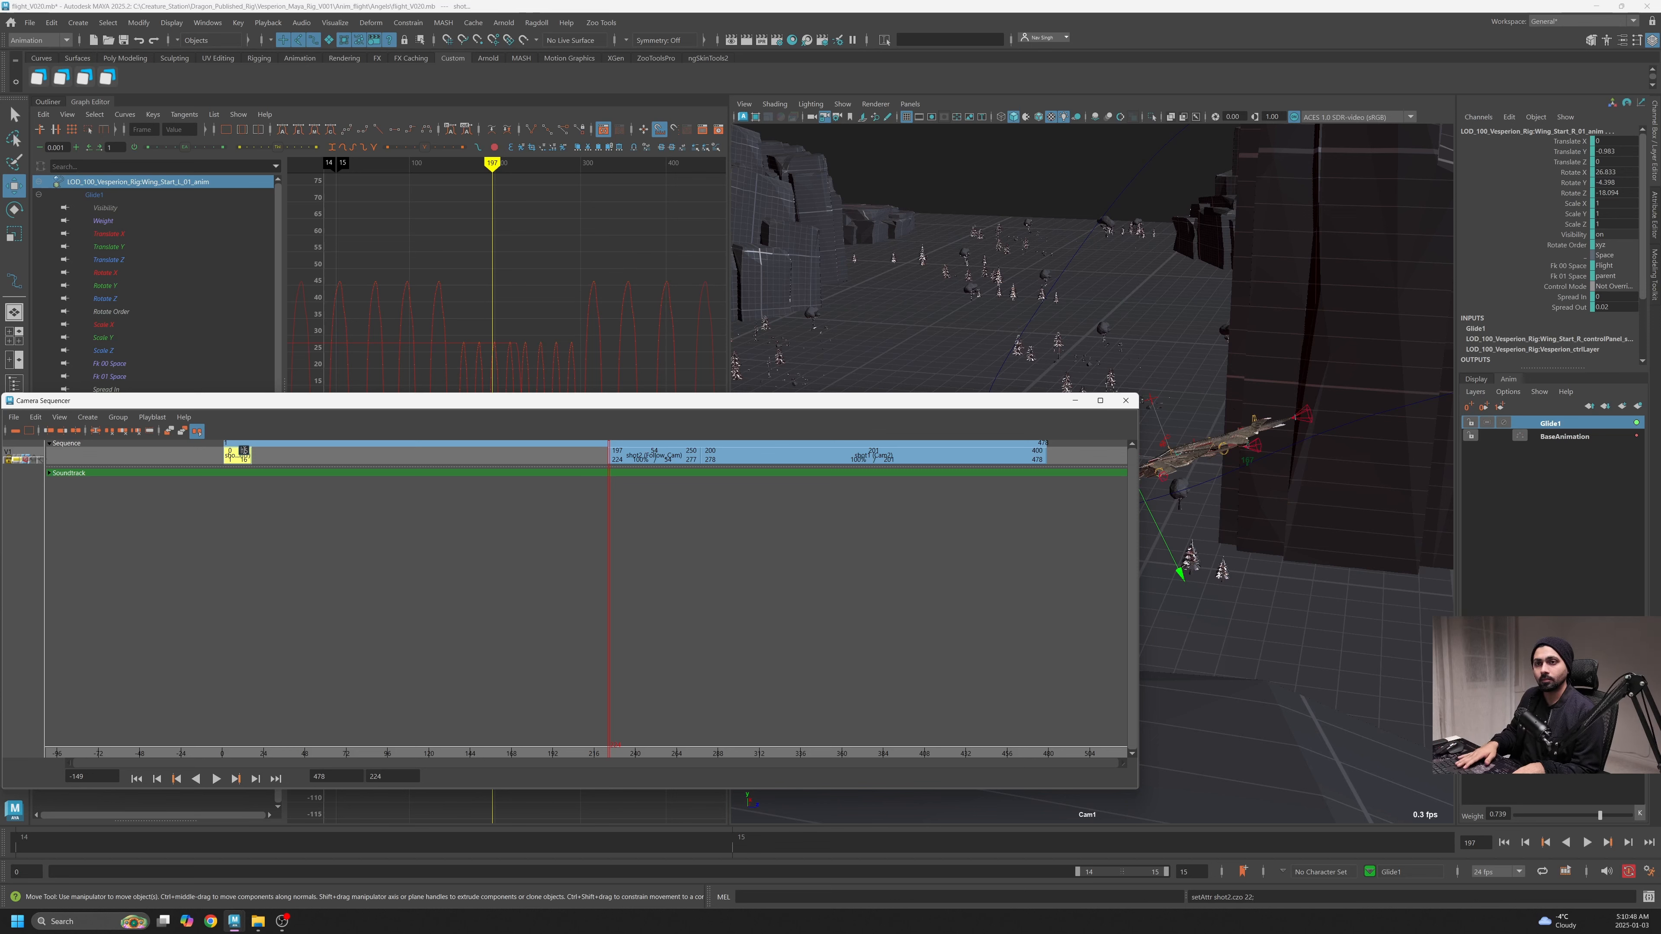
type("21")
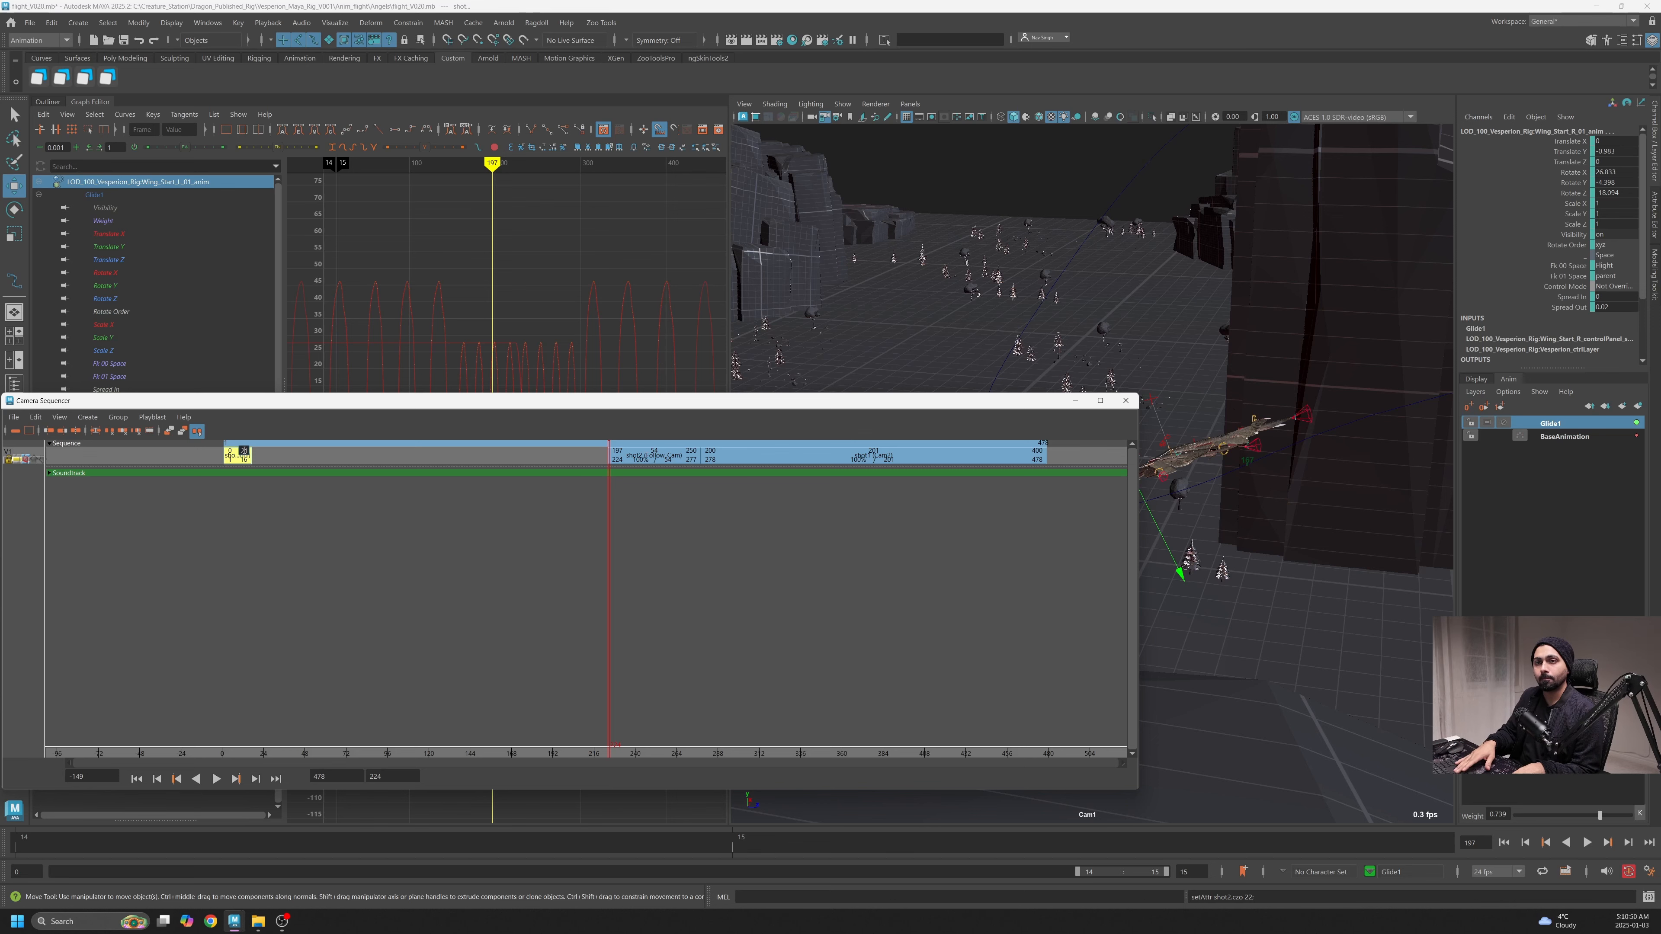
type("5")
key("Return")
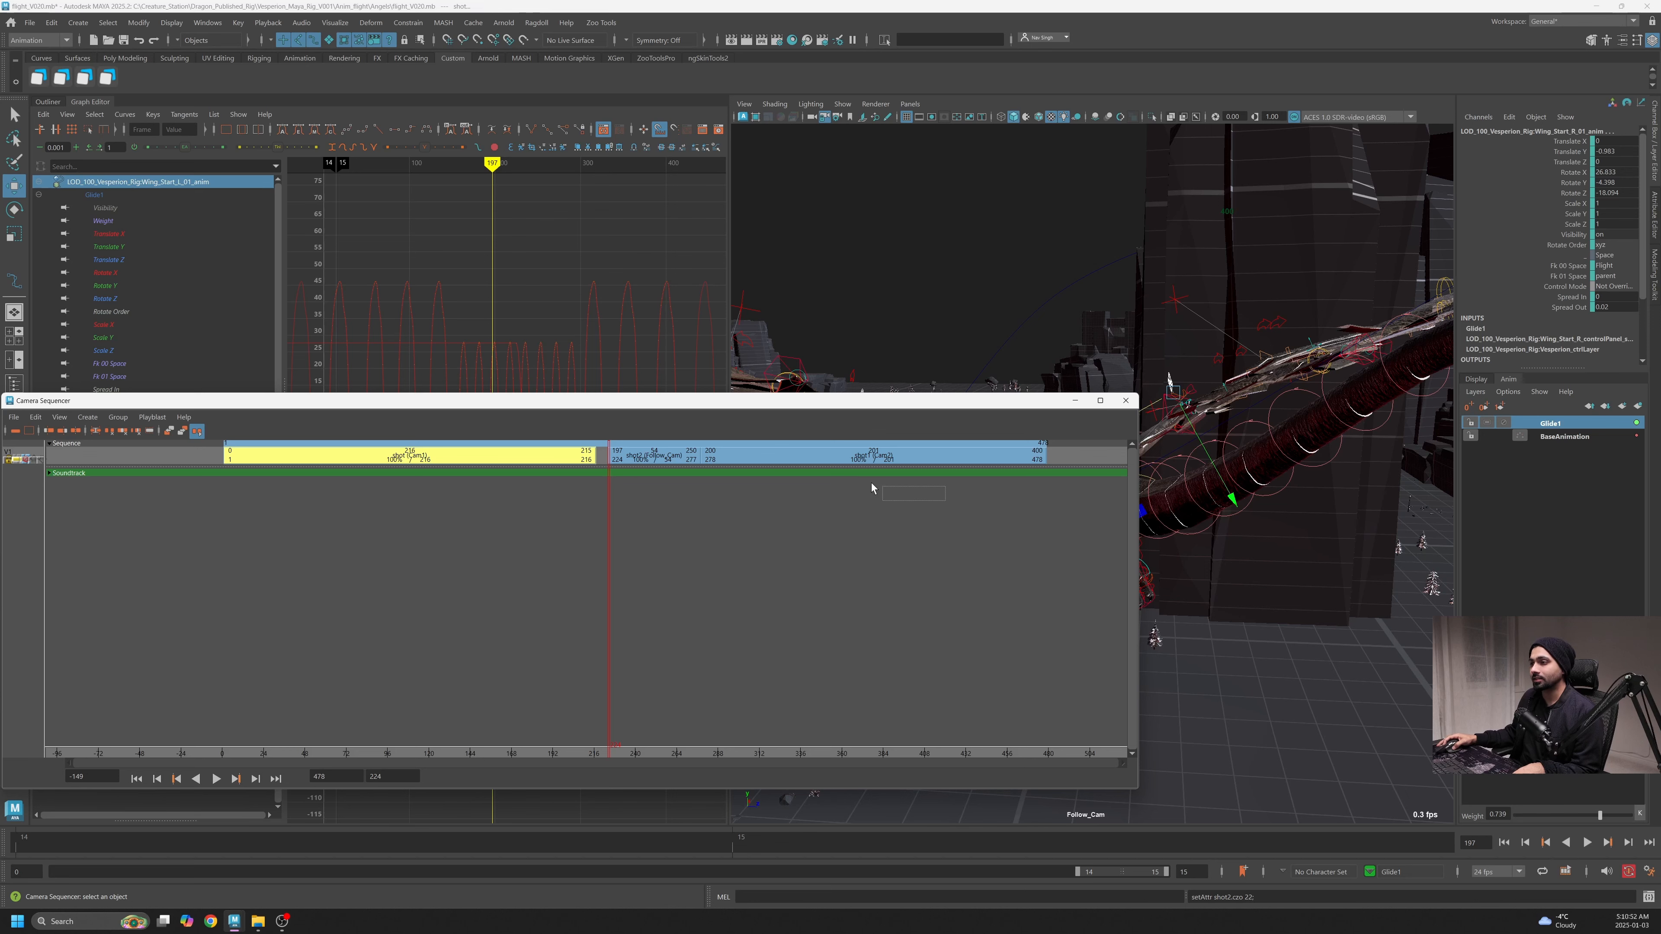
left_click_drag(652, 452, 748, 456)
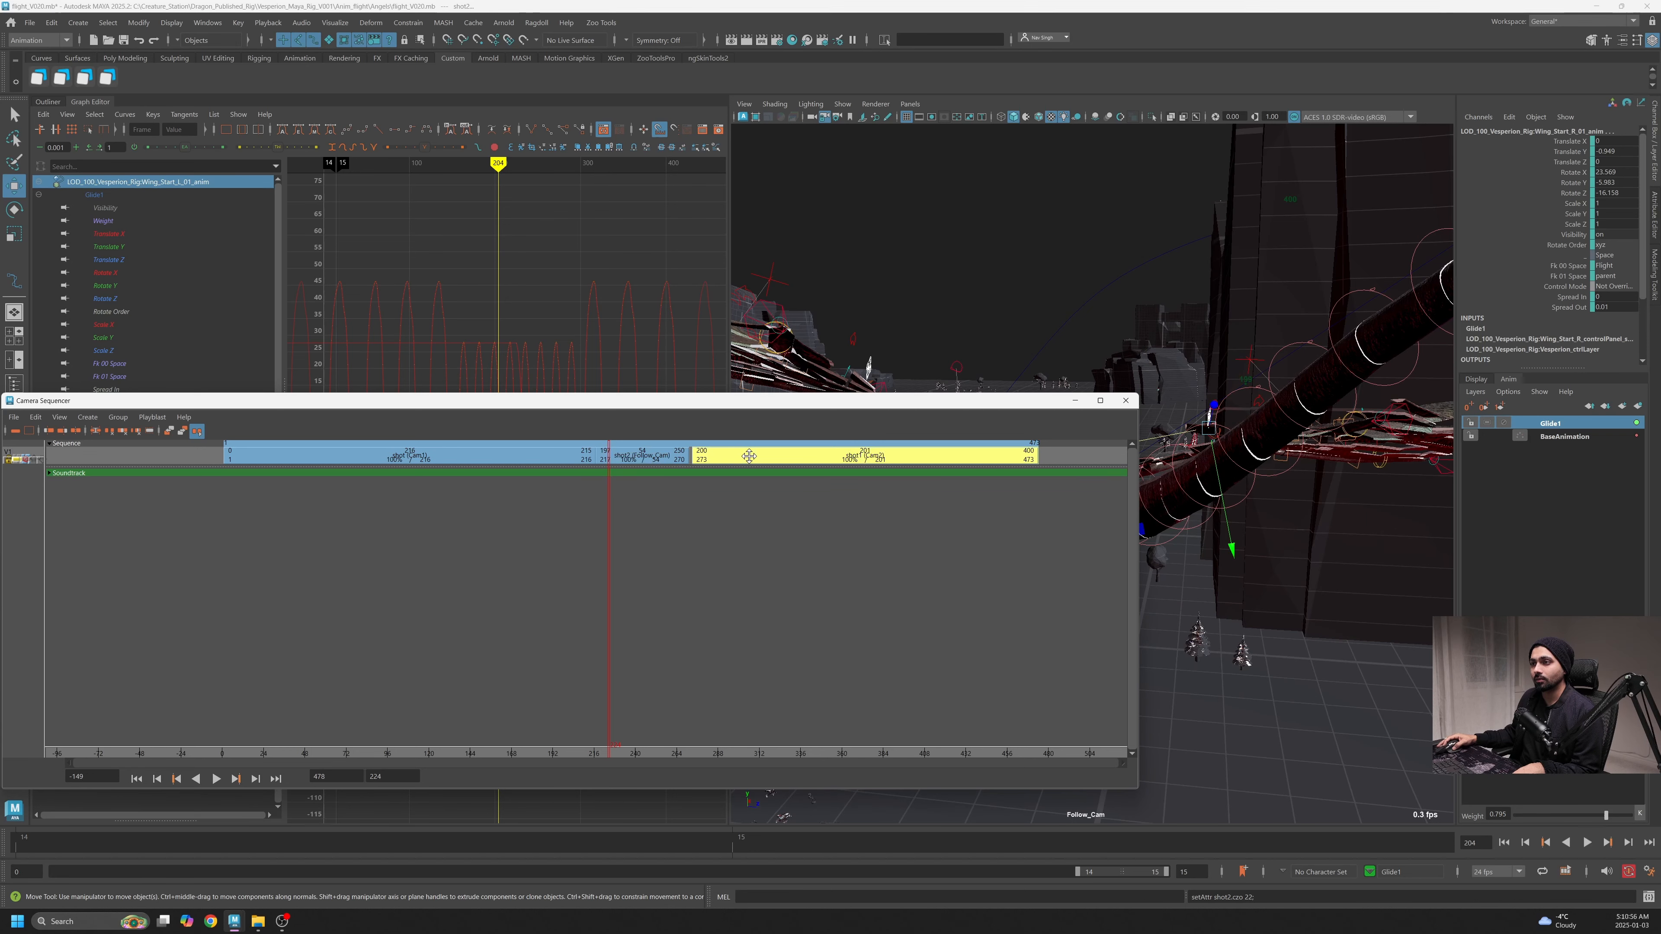
Narrow the Camera Sequencer to uncover the camera view, then play and scrub the sequence to review the retimed cuts
left_click_drag(487, 756, 556, 756)
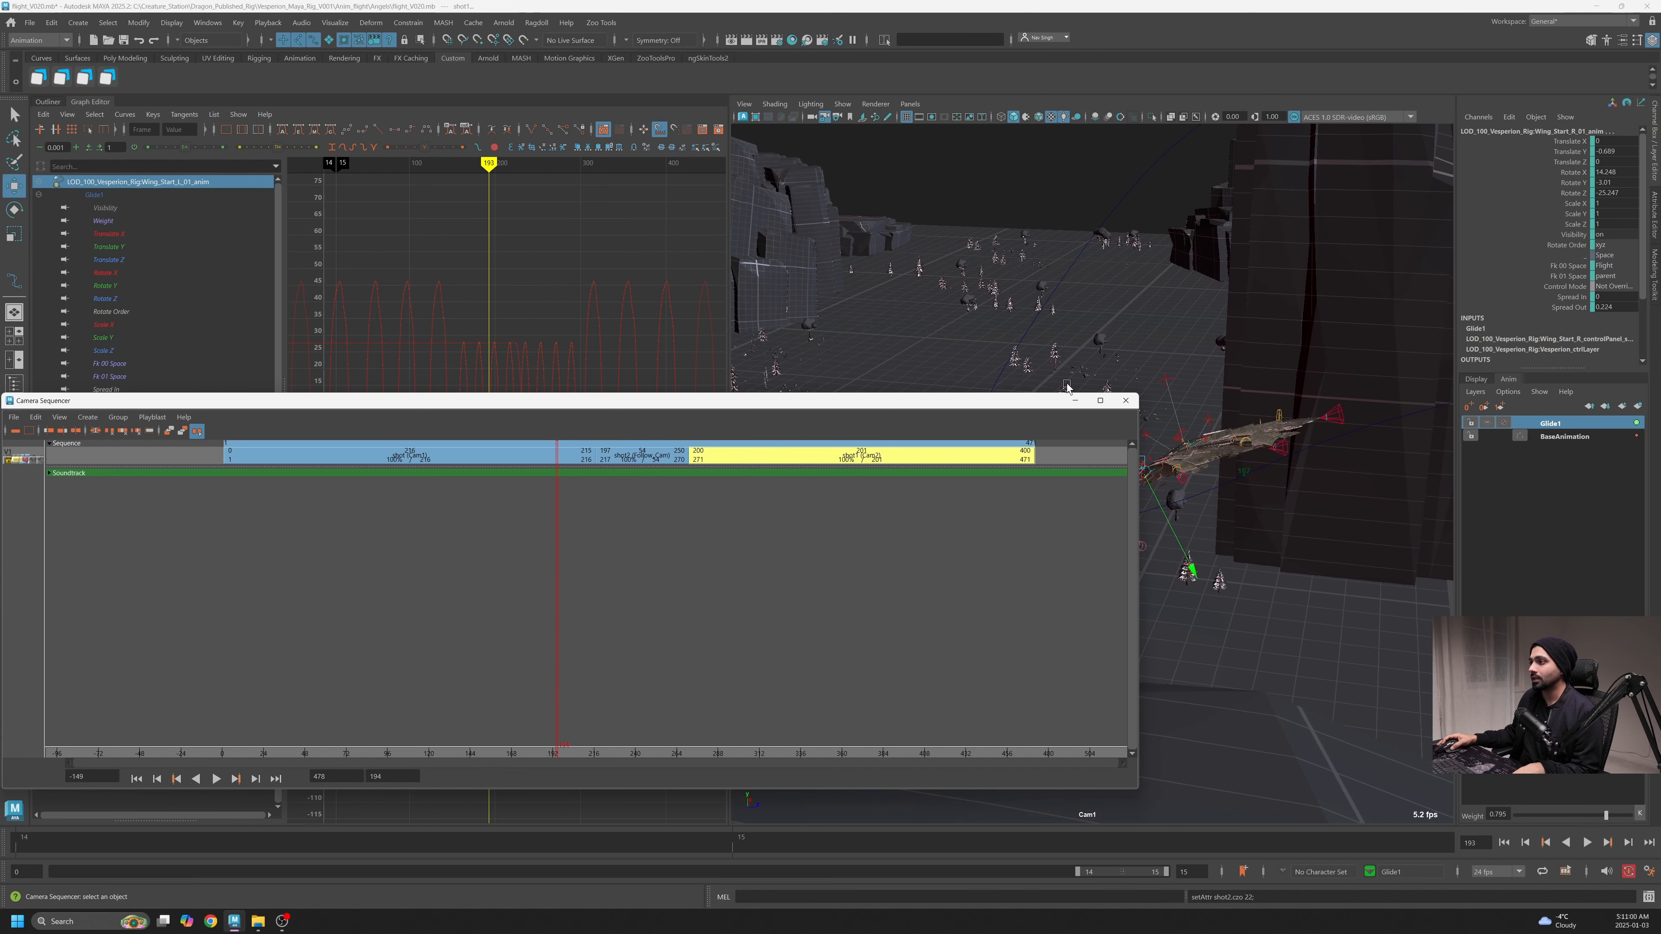
left_click_drag(1139, 393, 718, 393)
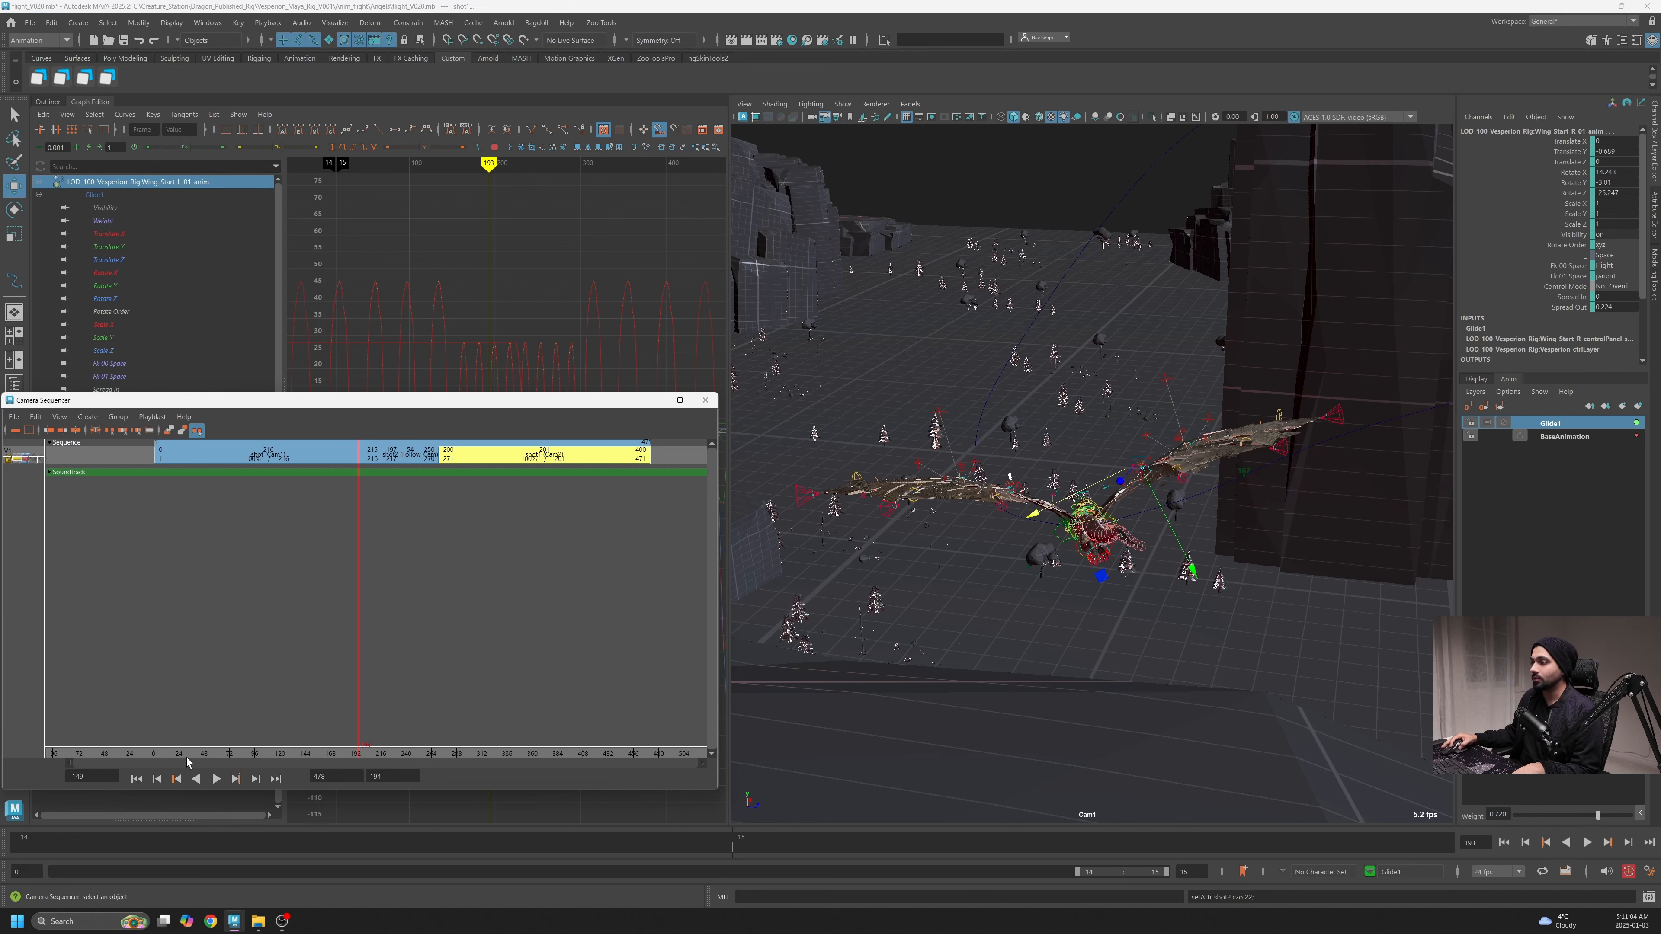
mouse_move(199, 754)
left_mouse_down()
mouse_move(417, 771)
mouse_move(372, 775)
mouse_move(410, 790)
mouse_move(342, 795)
left_mouse_up()
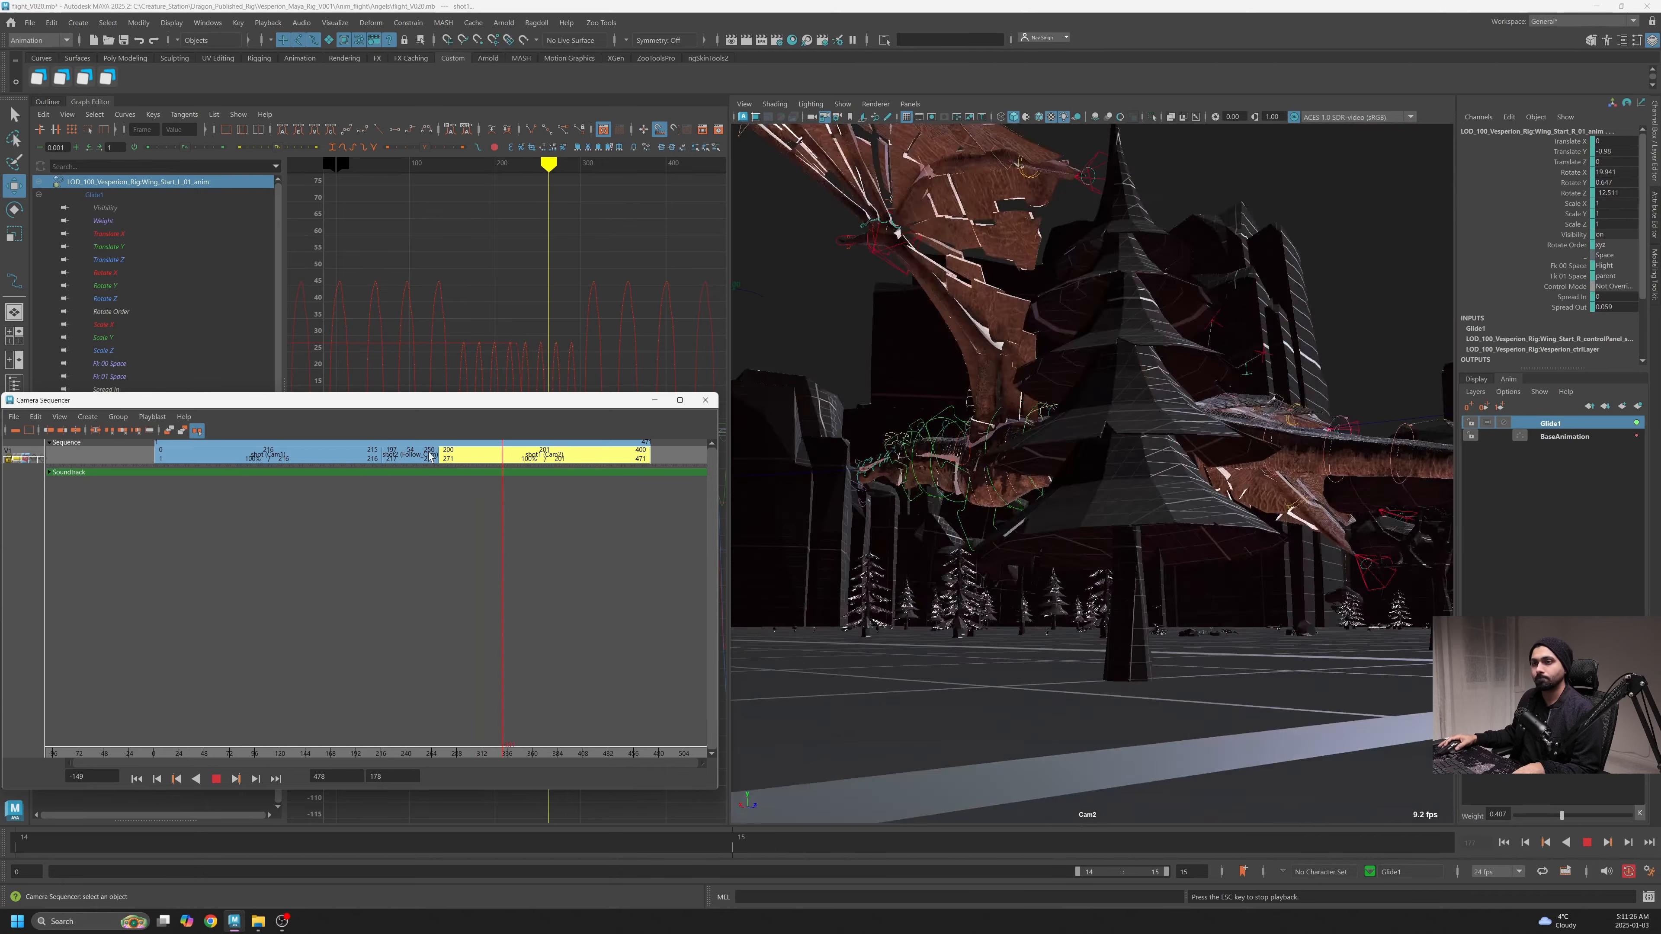
left_click(289, 755)
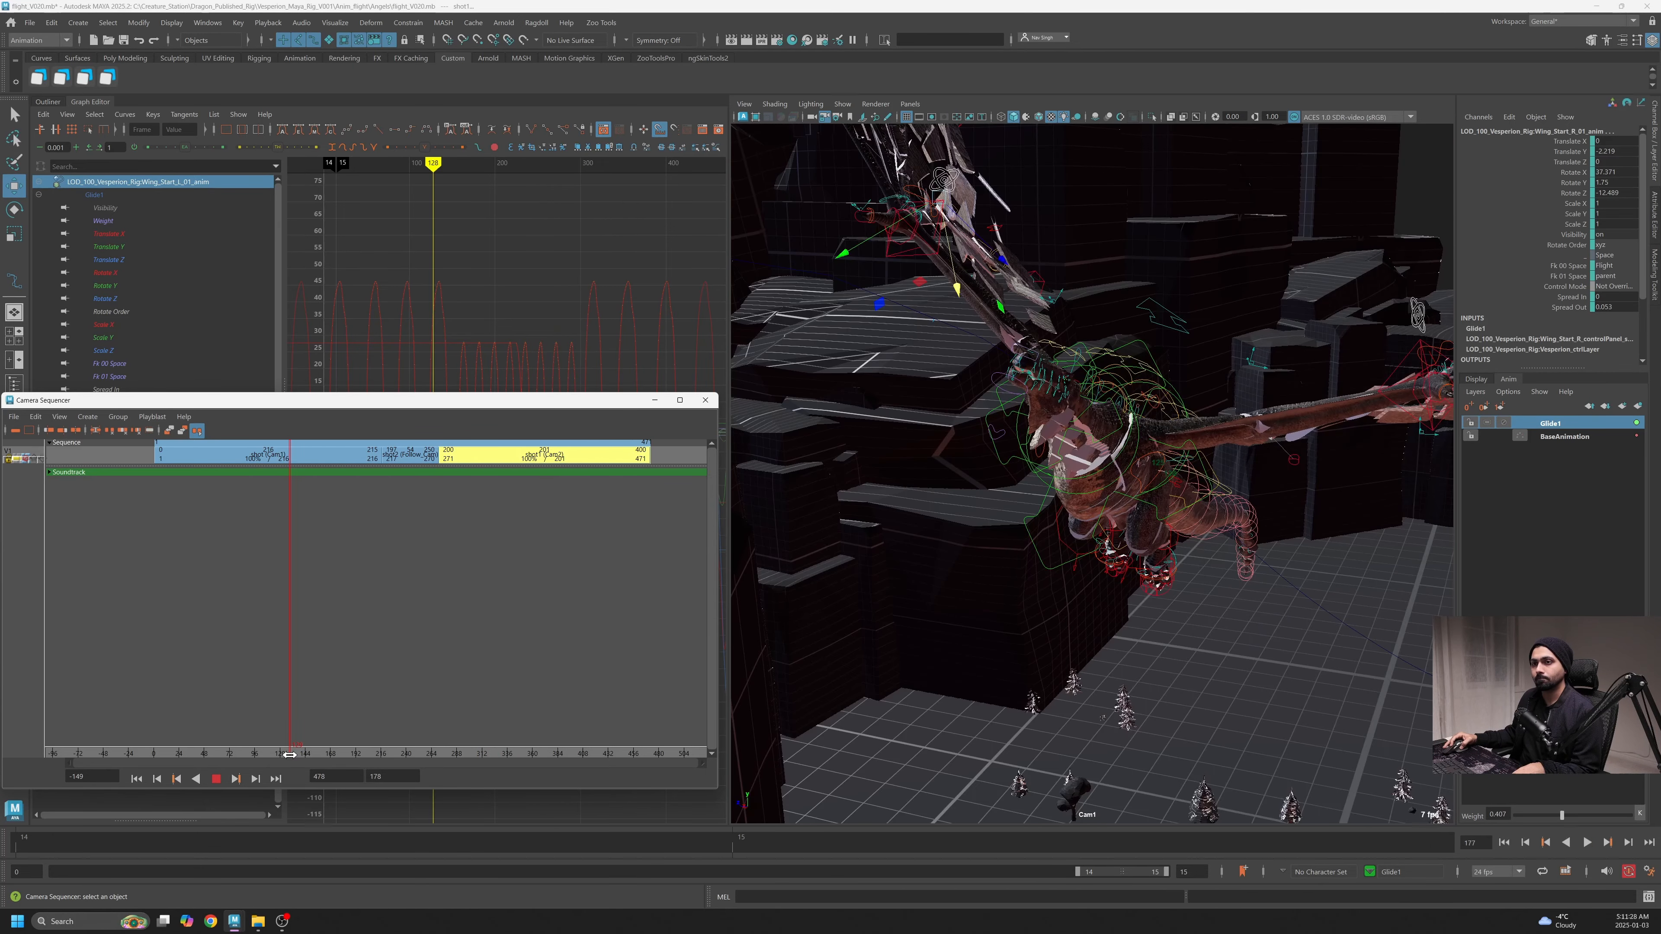
left_click(261, 754)
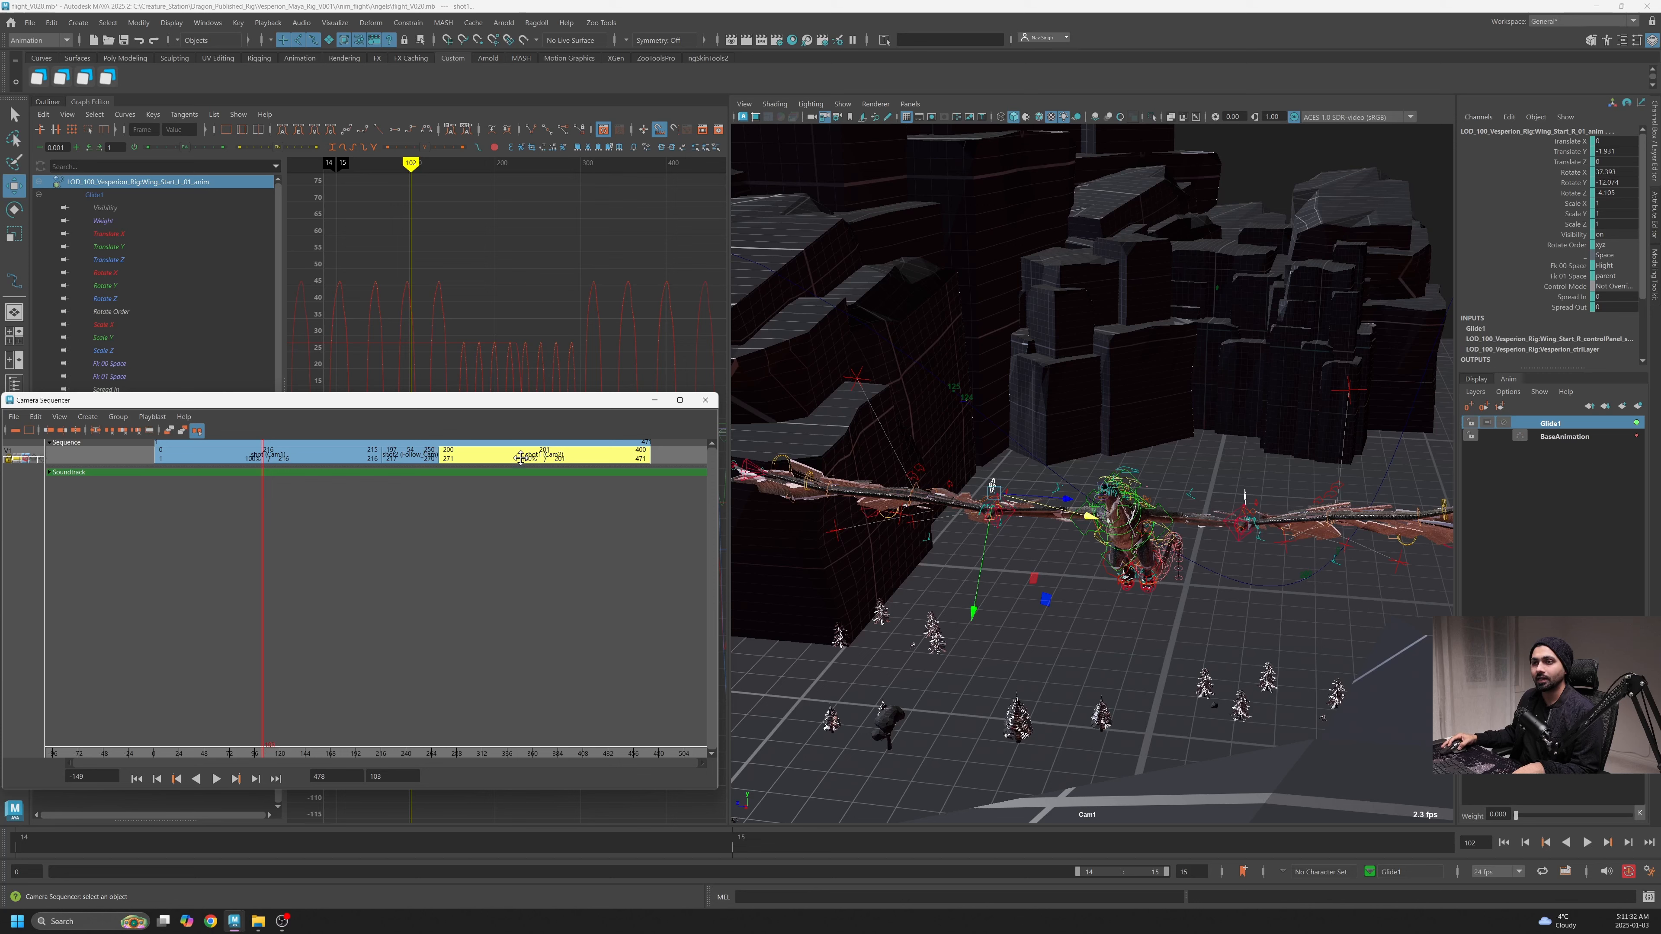
Extend the Follow_Cam shot to start at frame 170, placed at sequence frame 217, and butt Cam2 against it at sequence frame 298
left_click_drag(520, 457, 543, 456)
left_click_drag(414, 456, 436, 456)
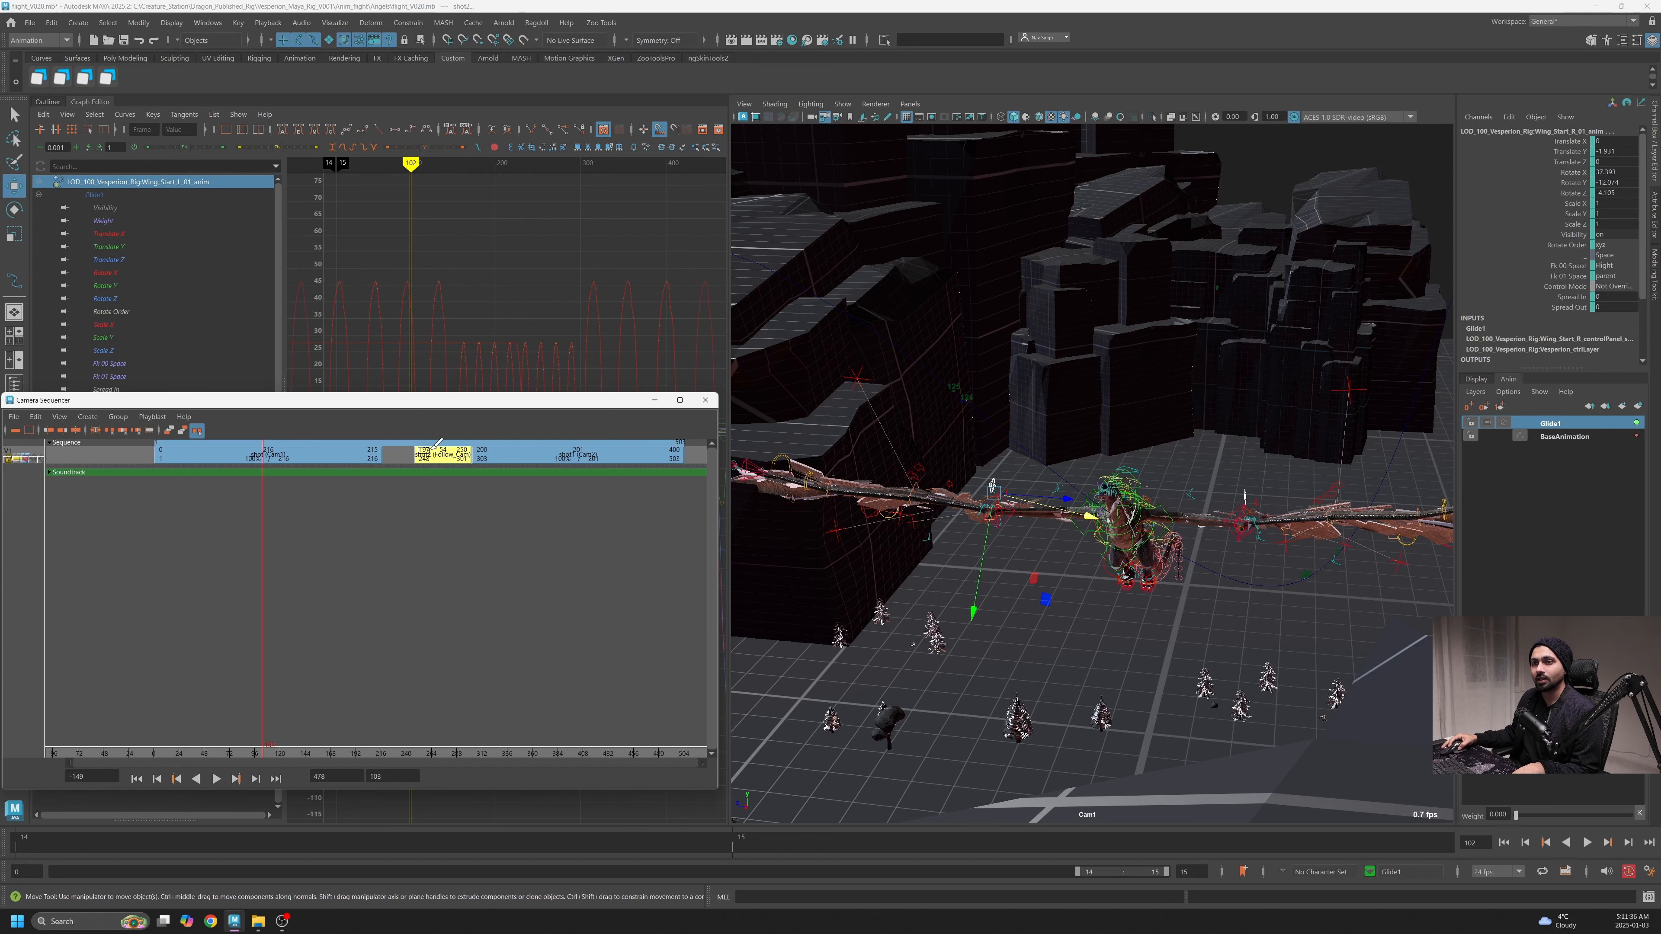
double_click(428, 449)
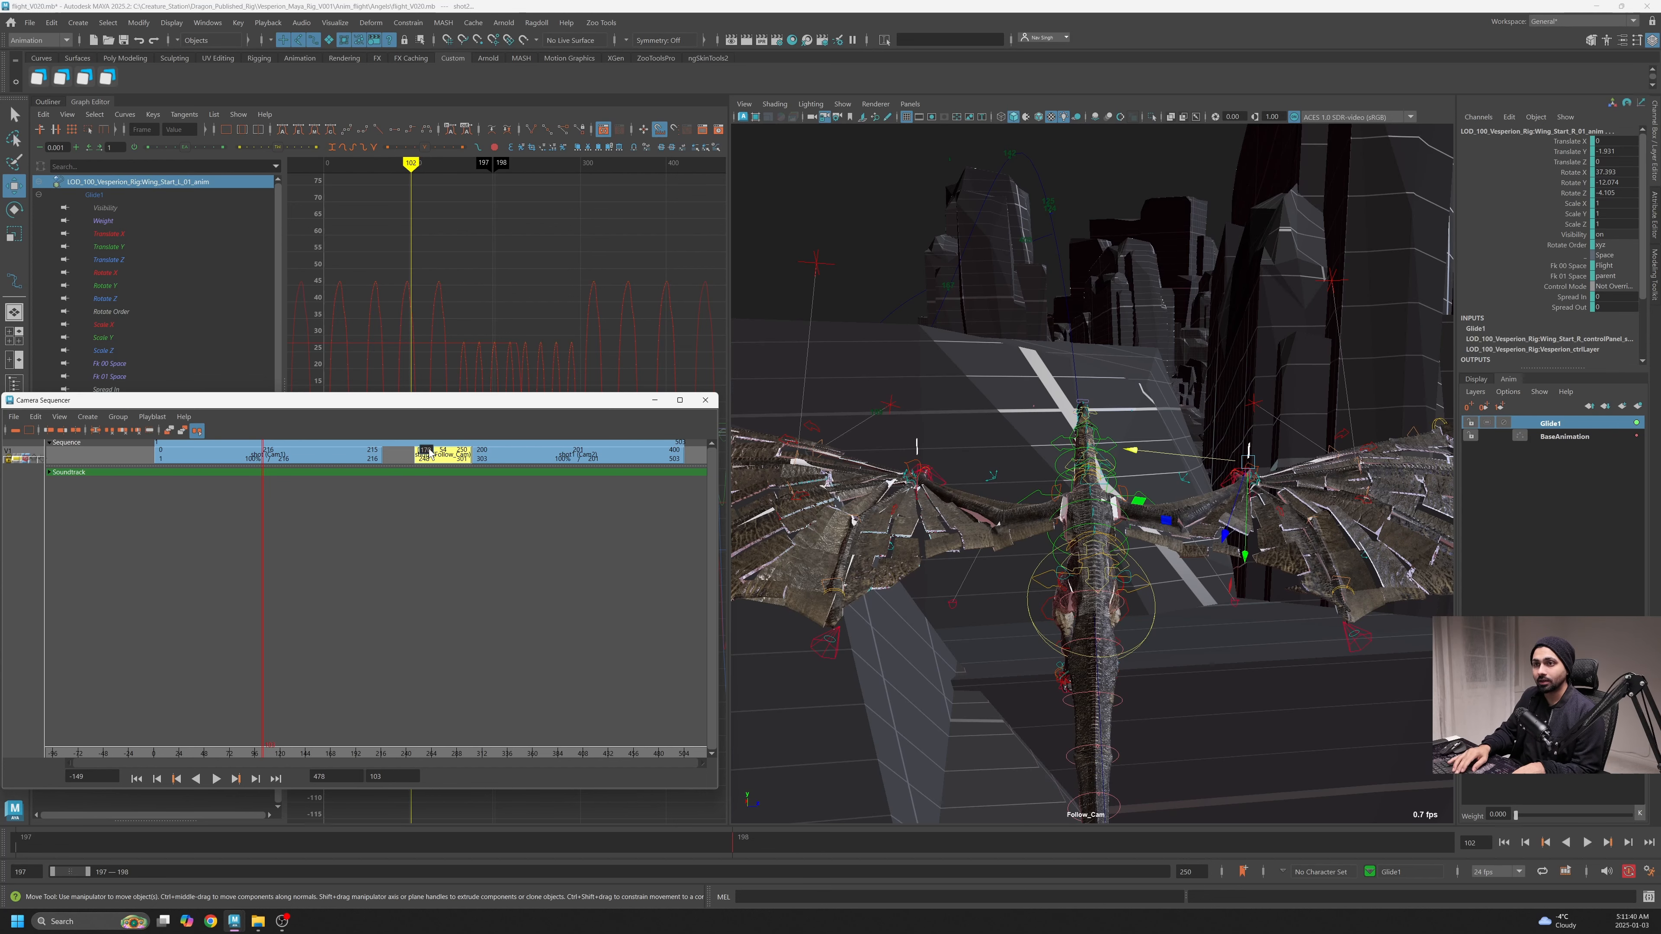
key("Return")
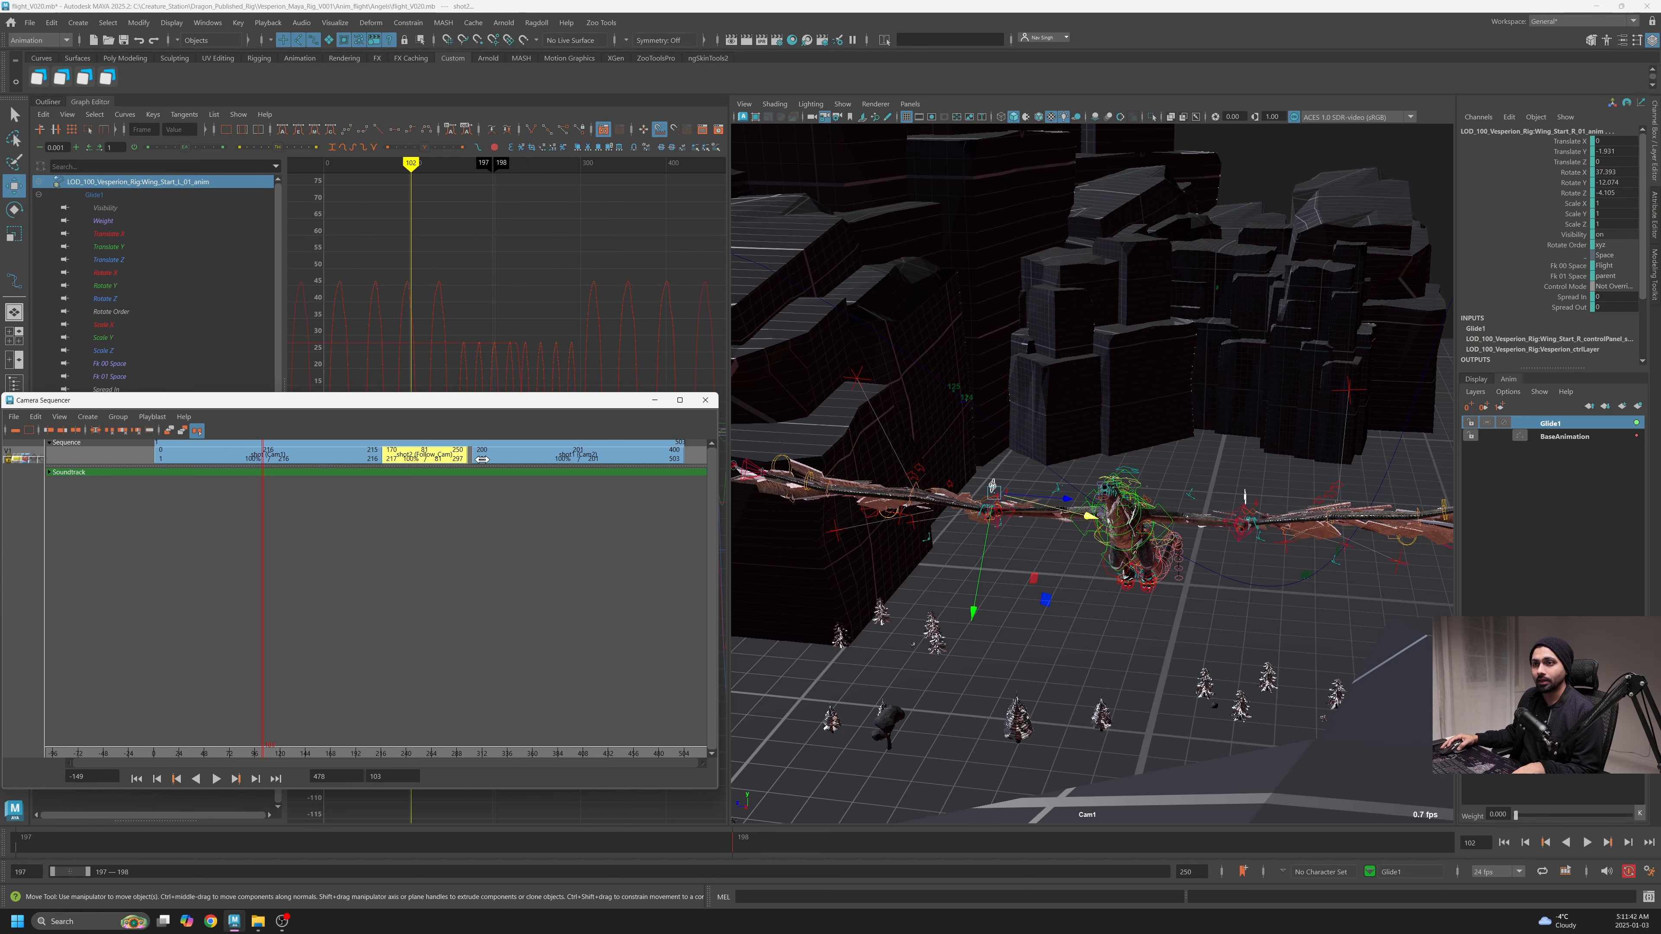
left_click_drag(498, 457, 497, 457)
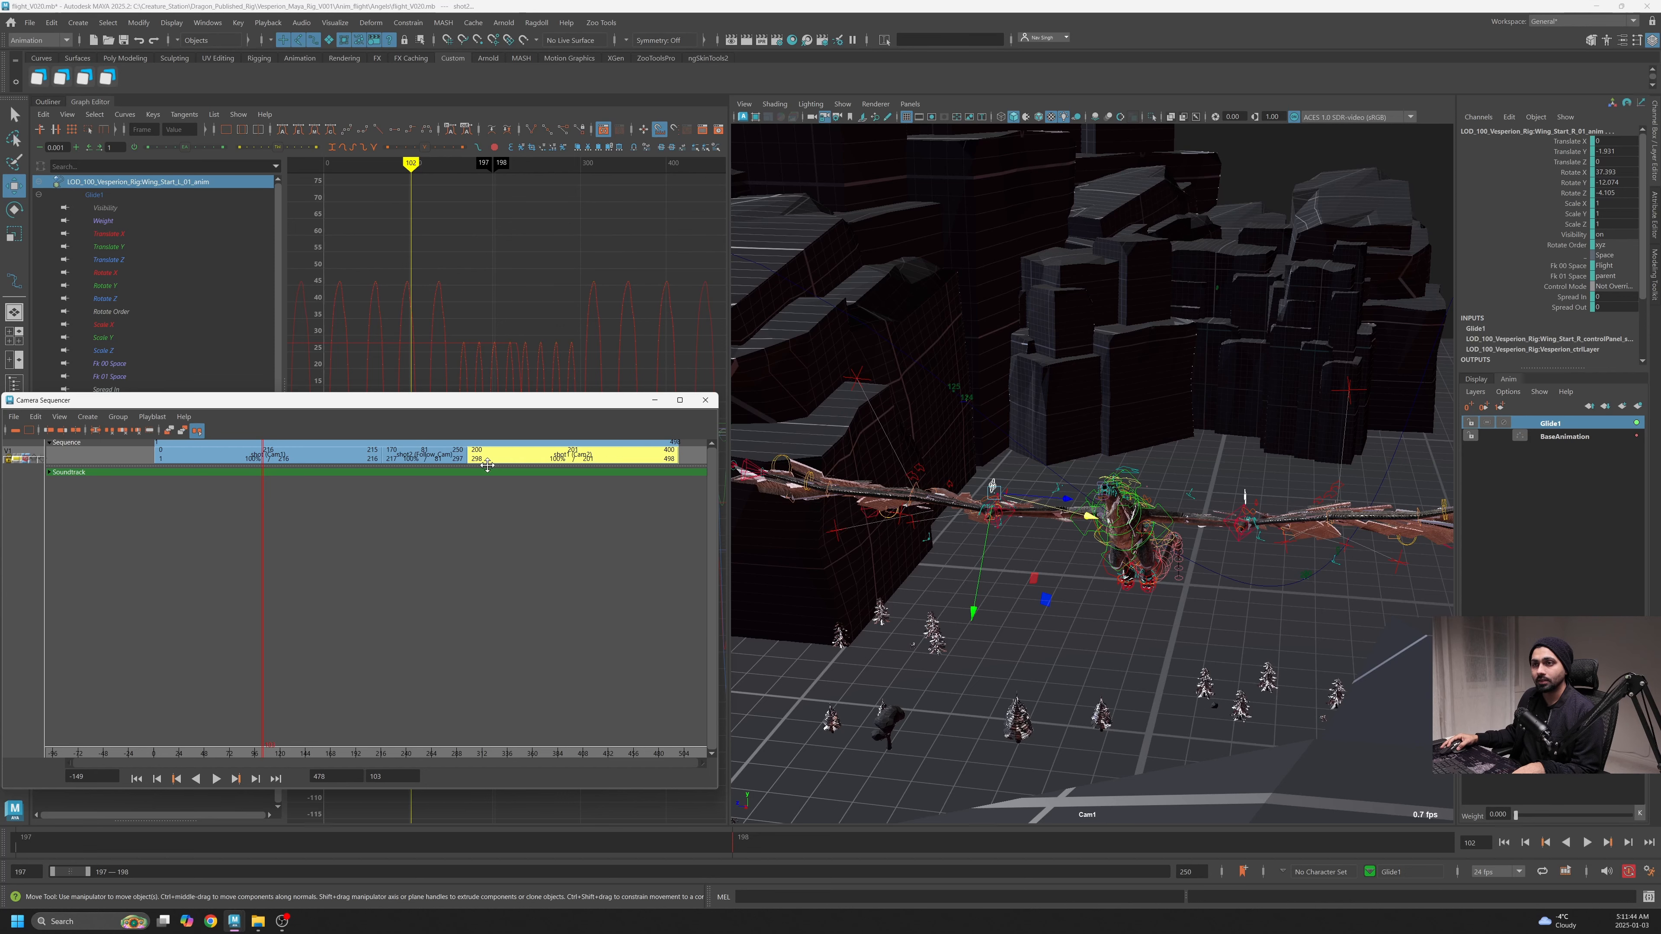
Play the camera sequence through all three shots and scrub back to the end of the Follow_Cam shot
left_click(216, 778)
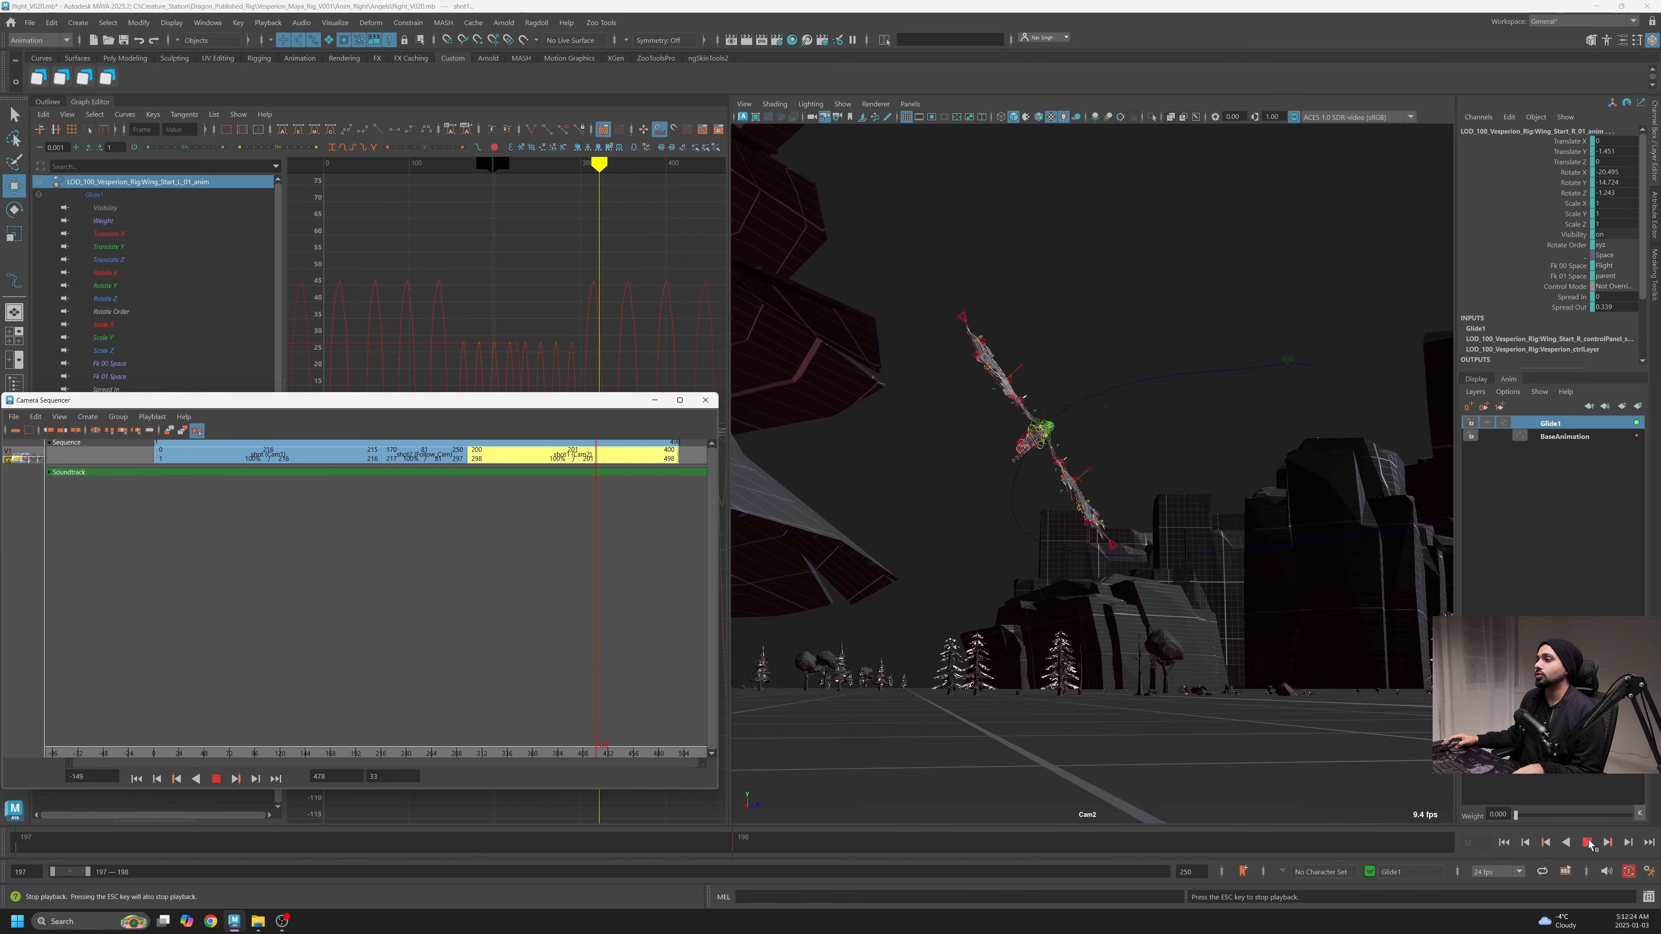
left_click(1588, 842)
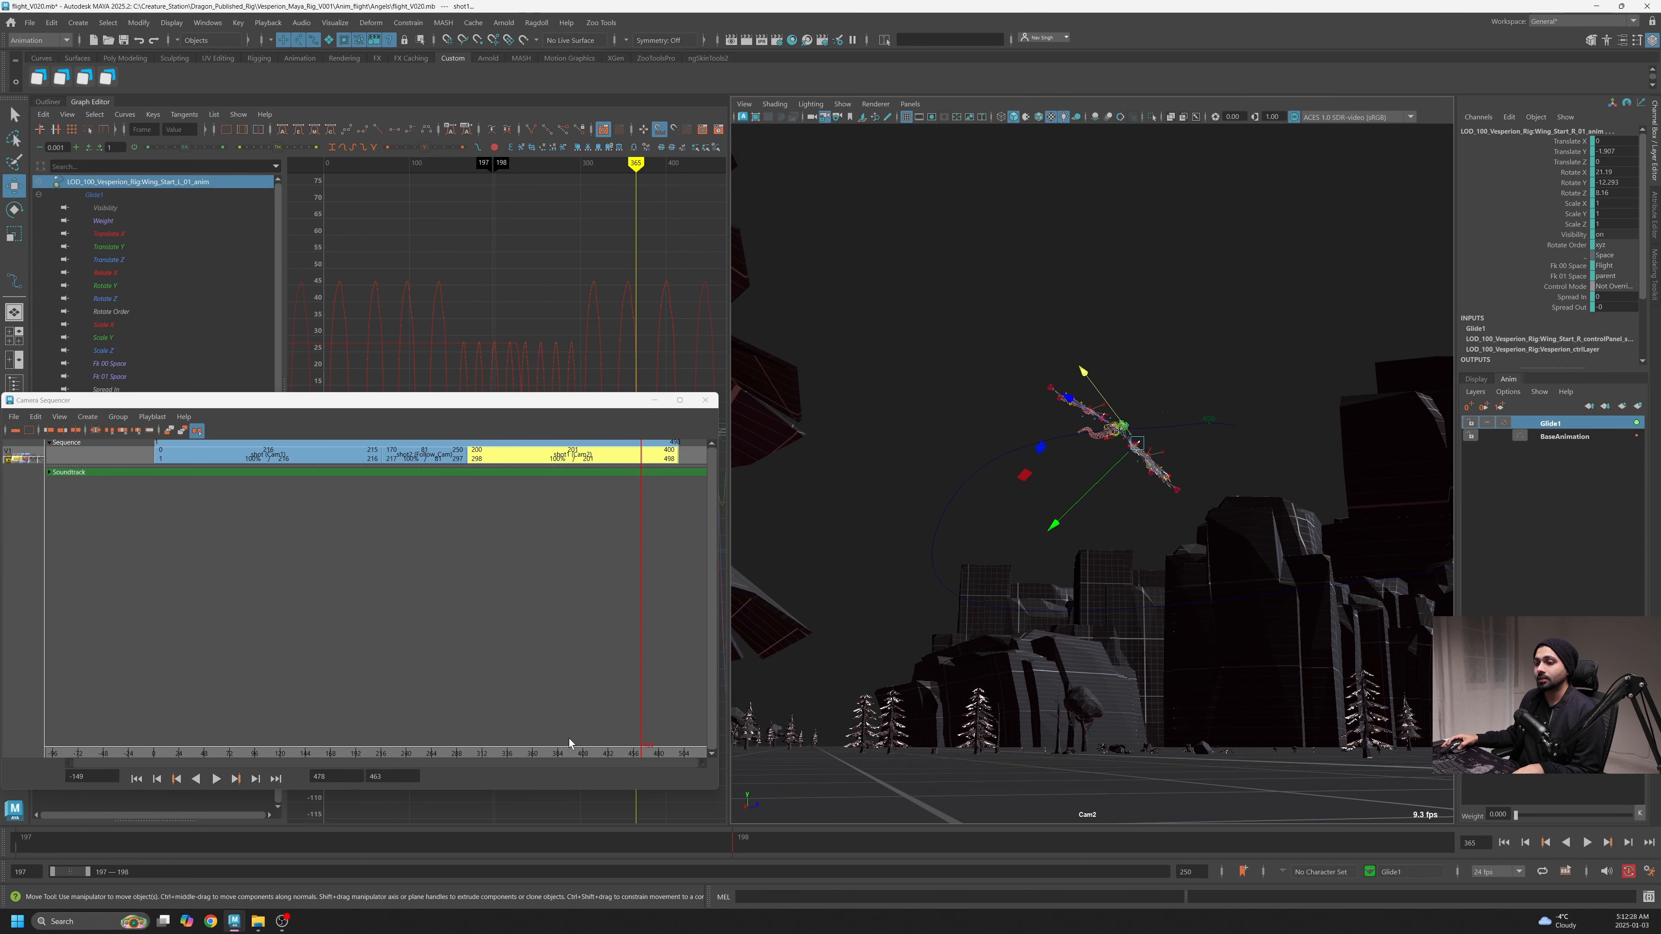
key("alt+v")
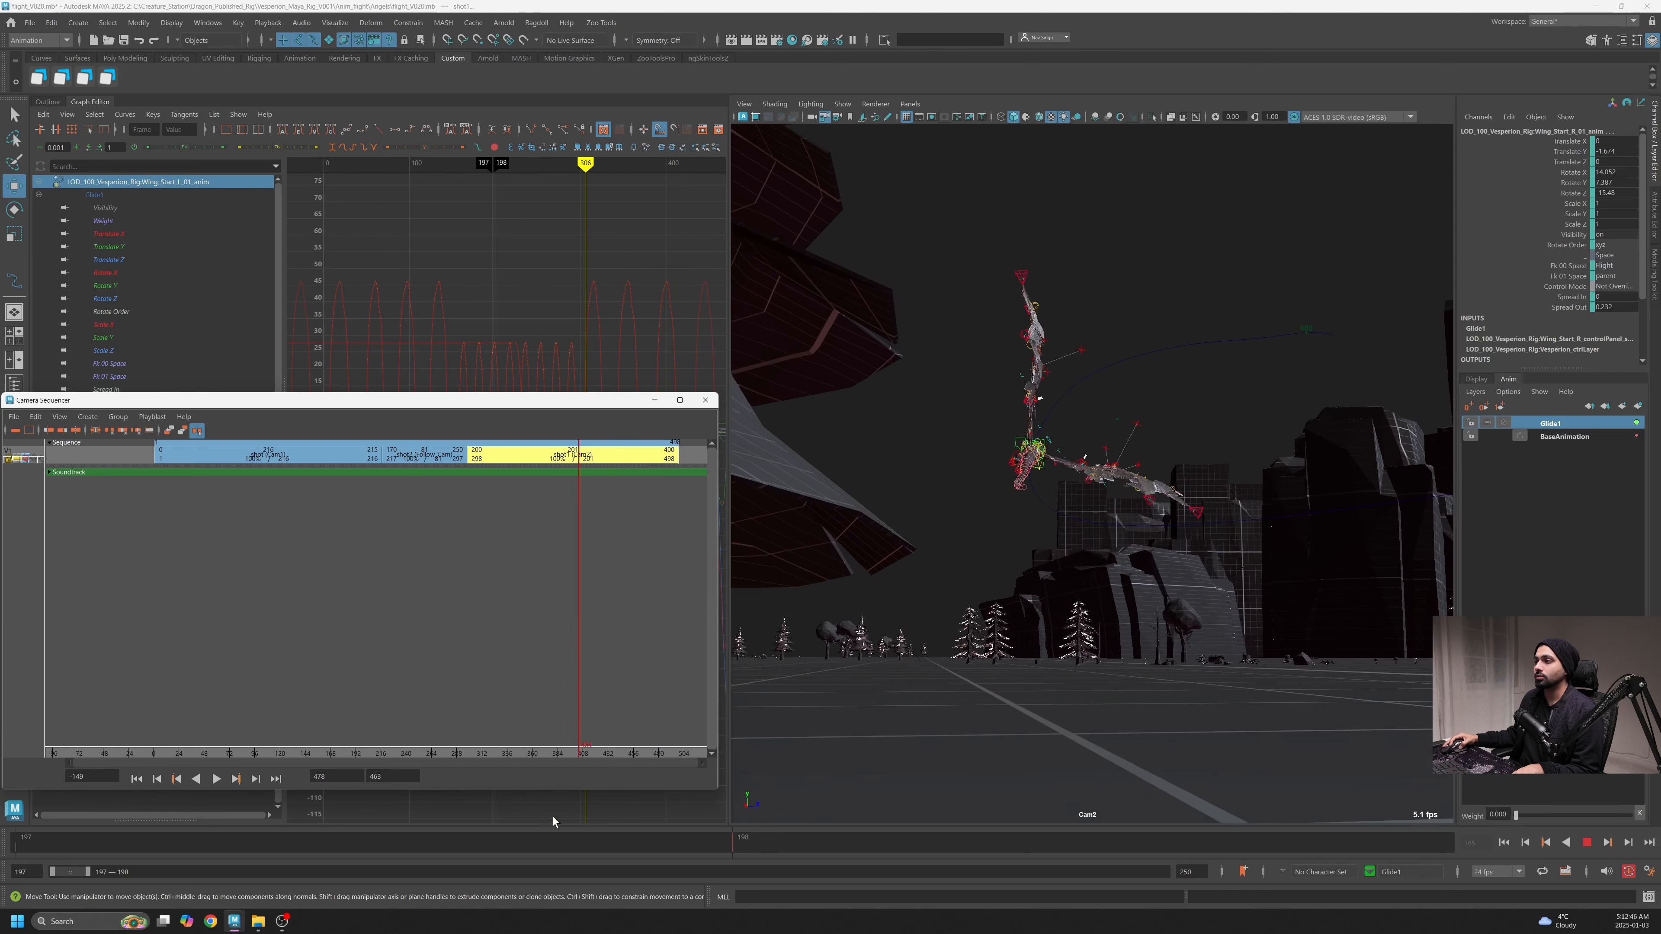
left_click_drag(453, 832, 452, 832)
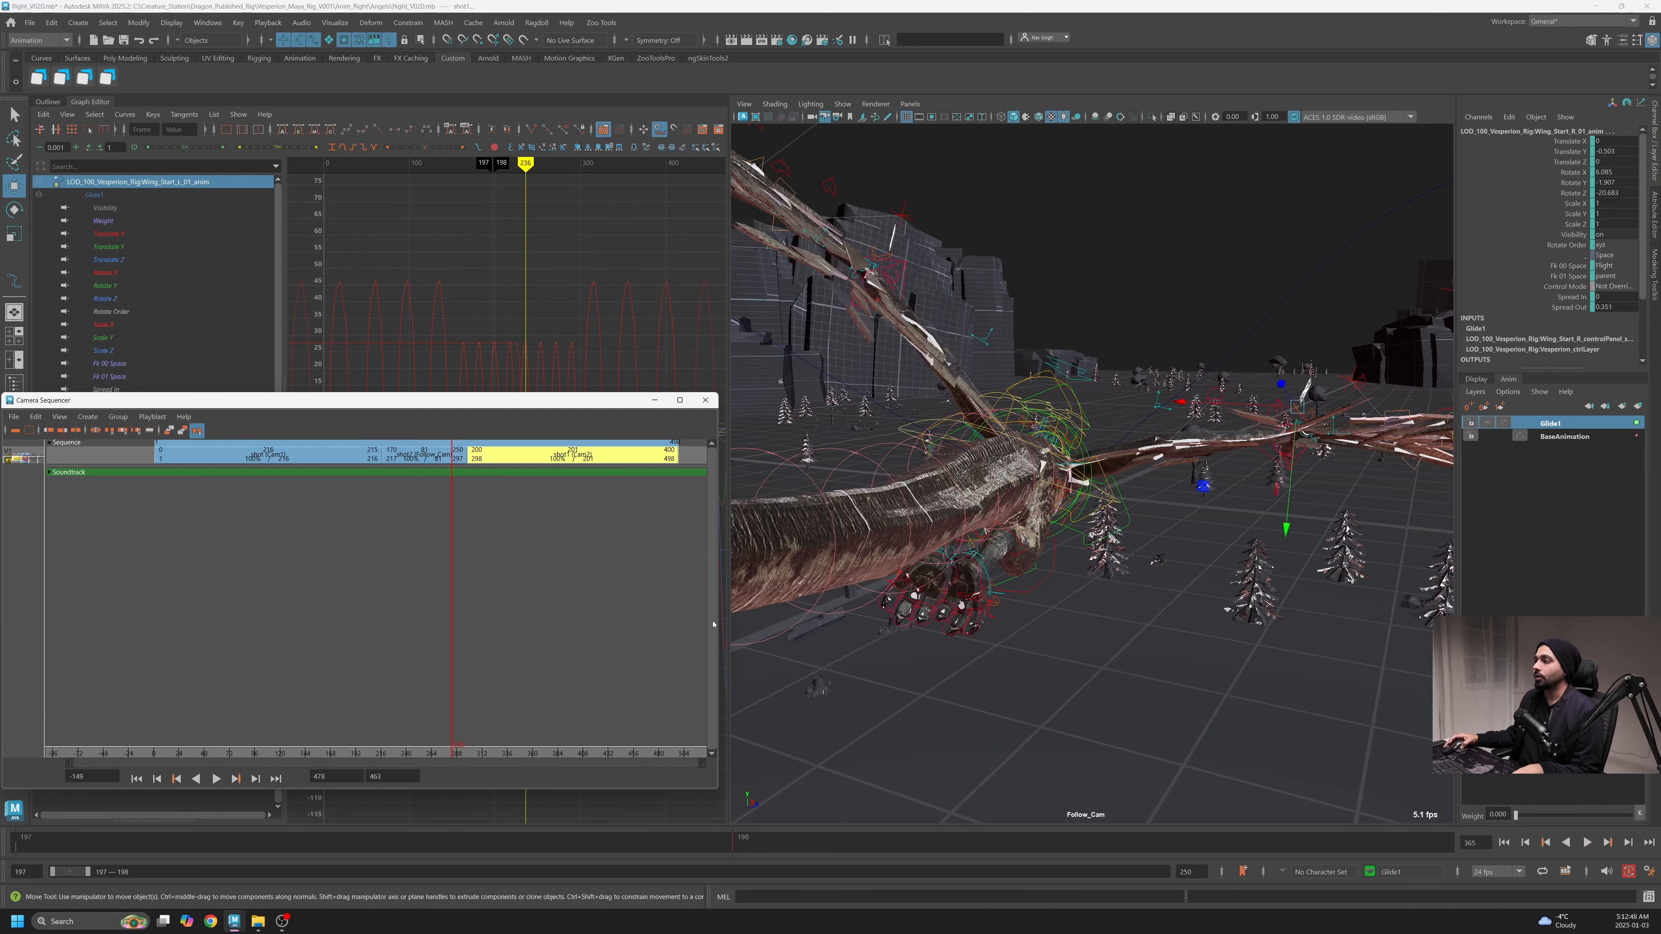